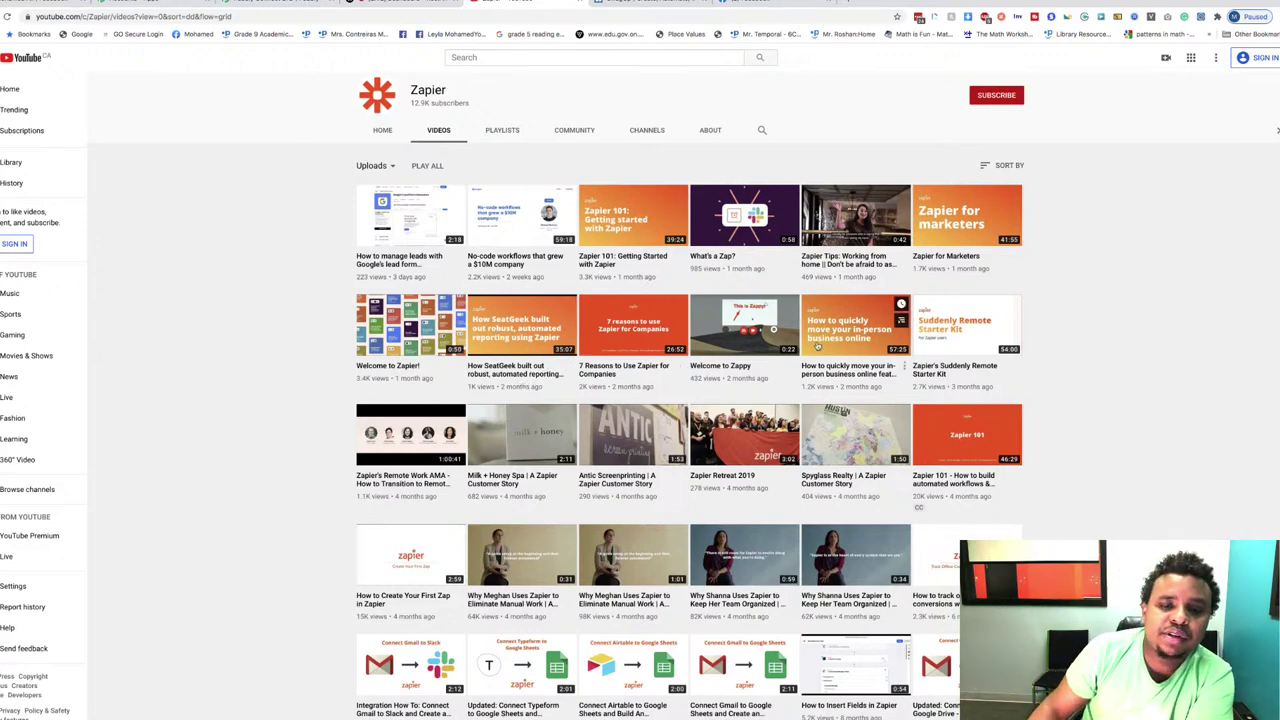
# Step: Open the '7 Reasons to Use Zapier for Companies' video and mute its sound
pyautogui.scroll(-2, 760, 360)
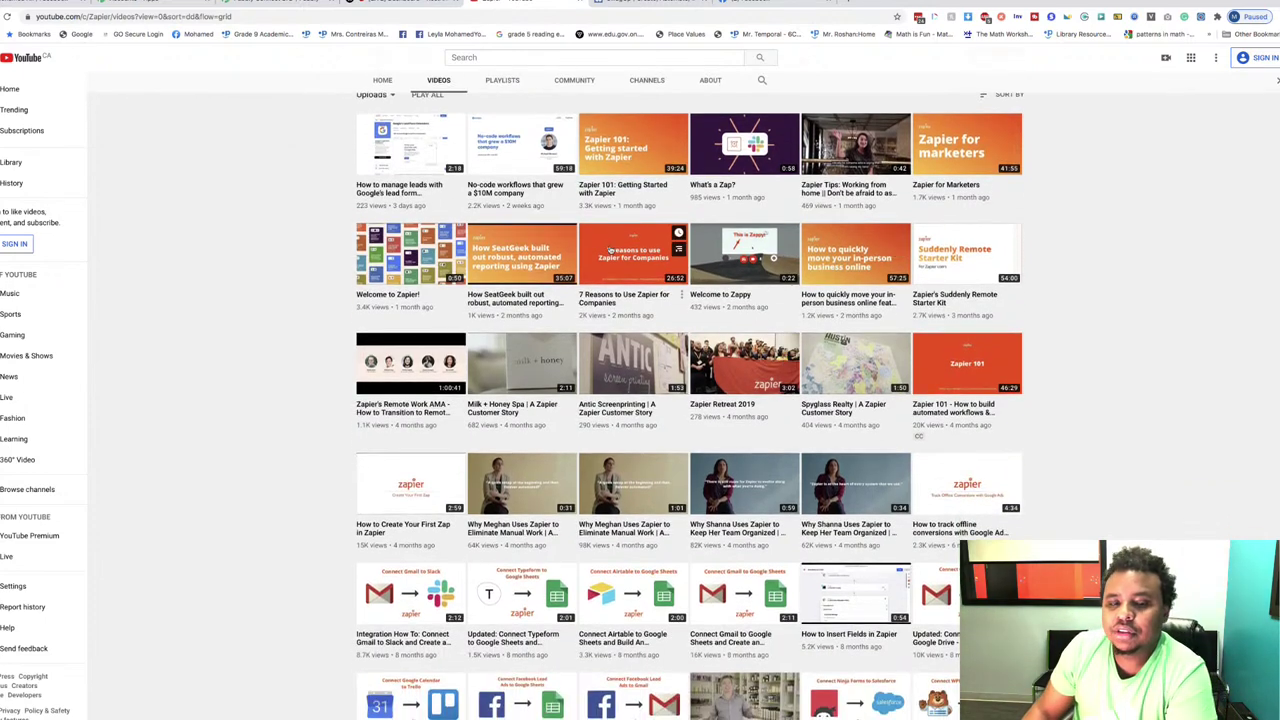
pyautogui.click(629, 270)
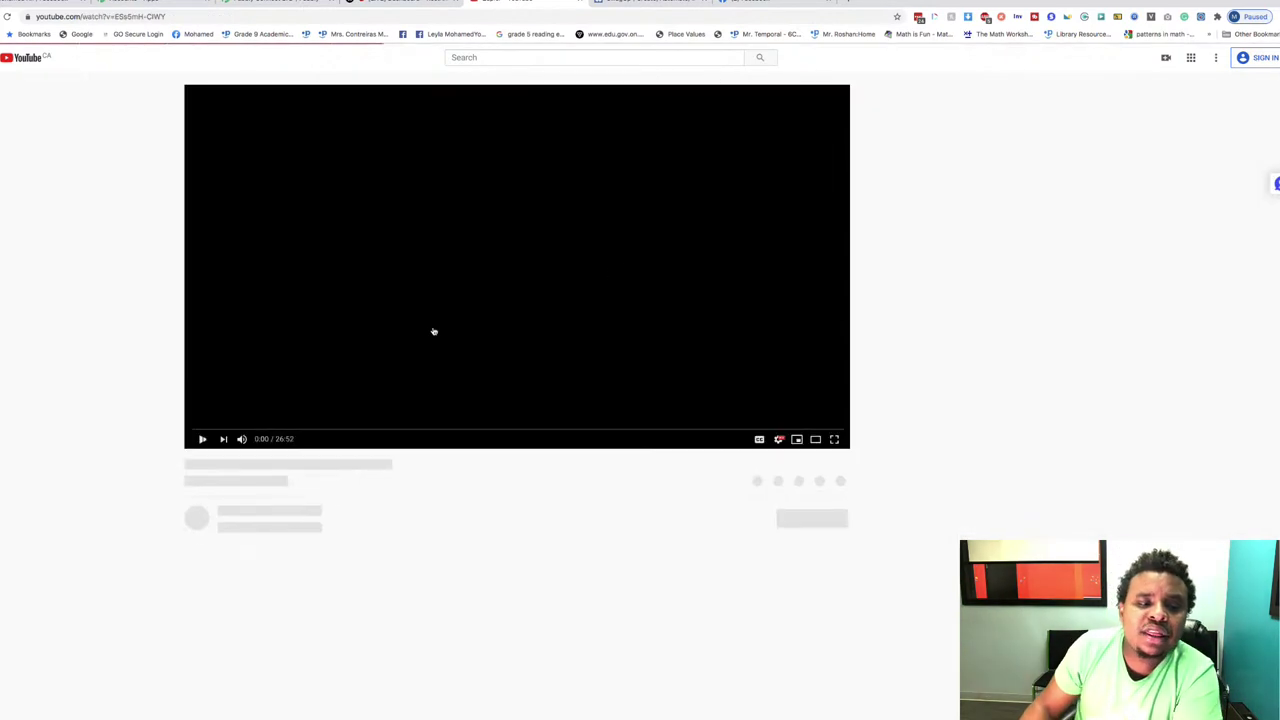
pyautogui.moveTo(275, 439); pyautogui.dragTo(241, 440)
pyautogui.click(241, 440)
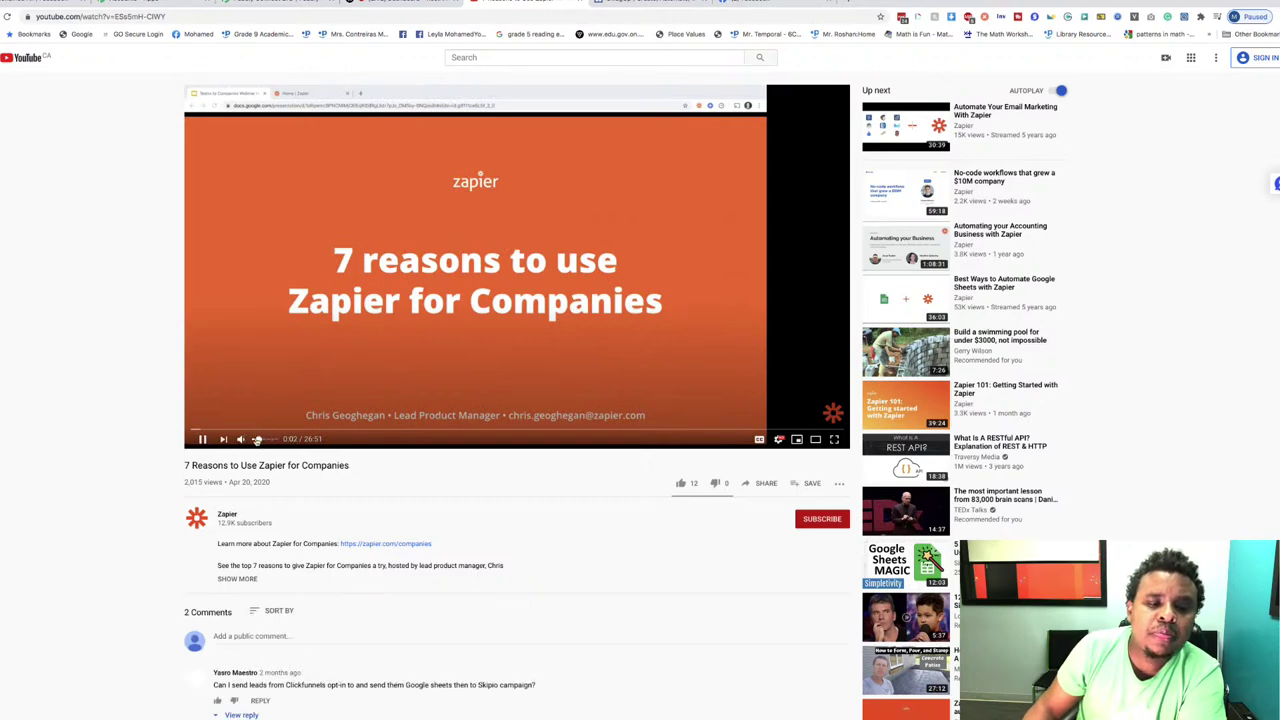
pyautogui.click(216, 430)
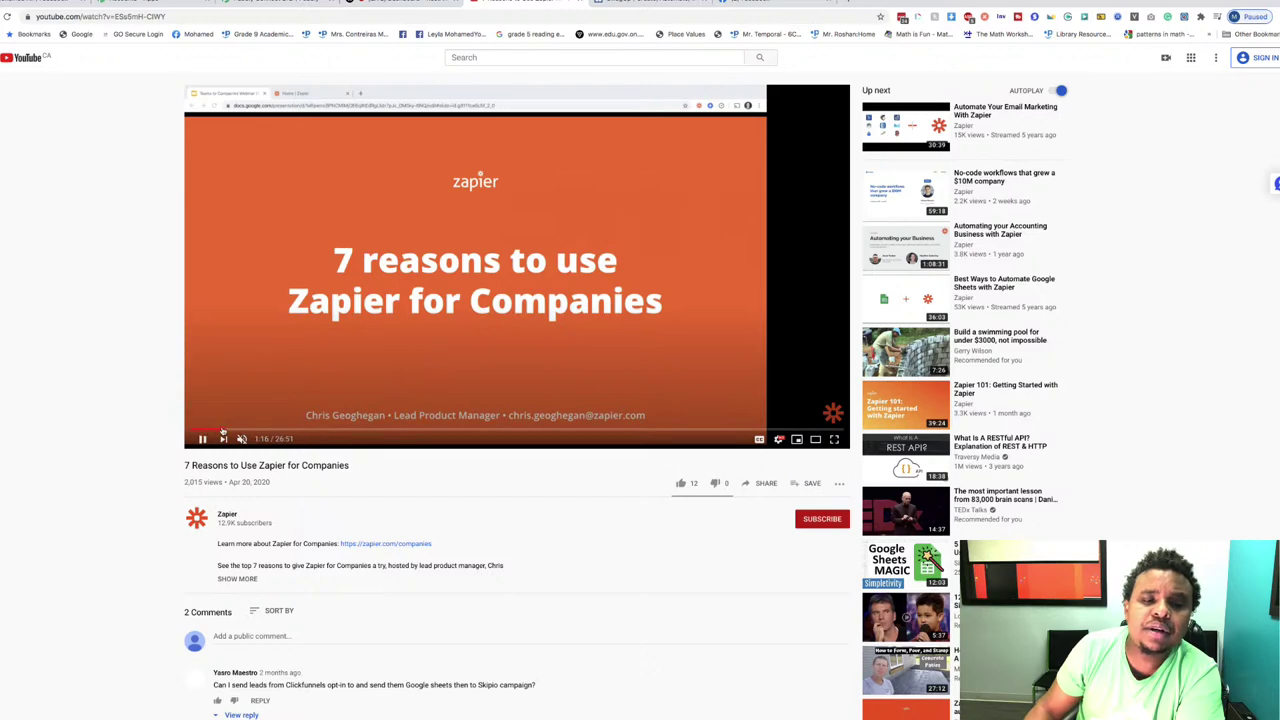
pyautogui.click(258, 431)
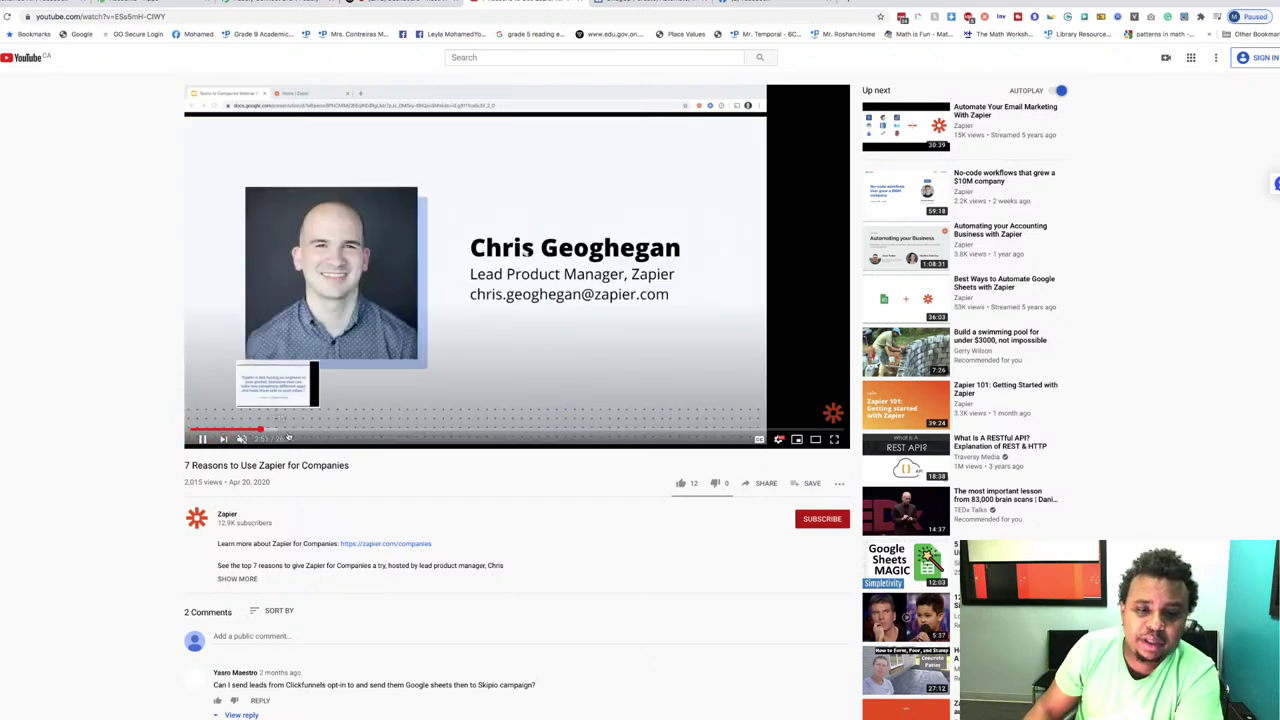
pyautogui.click(297, 431)
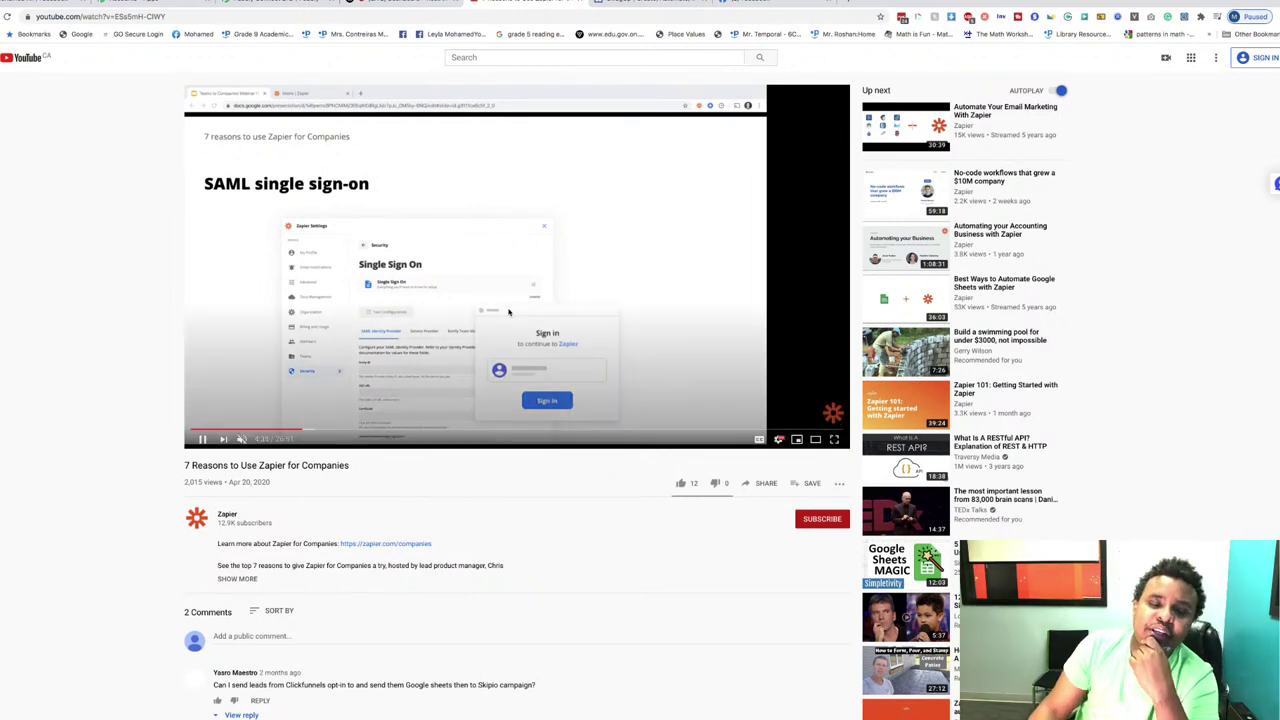
pyautogui.scroll(-1, 443, 343)
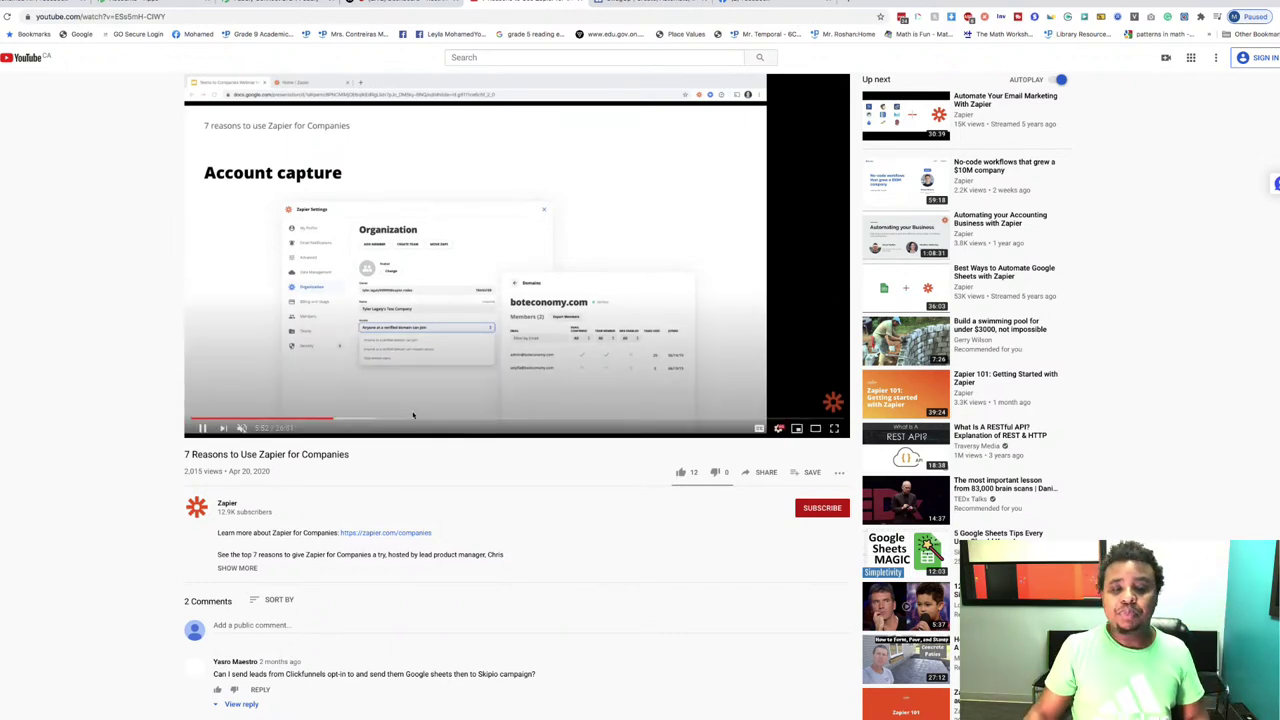
pyautogui.click(202, 428)
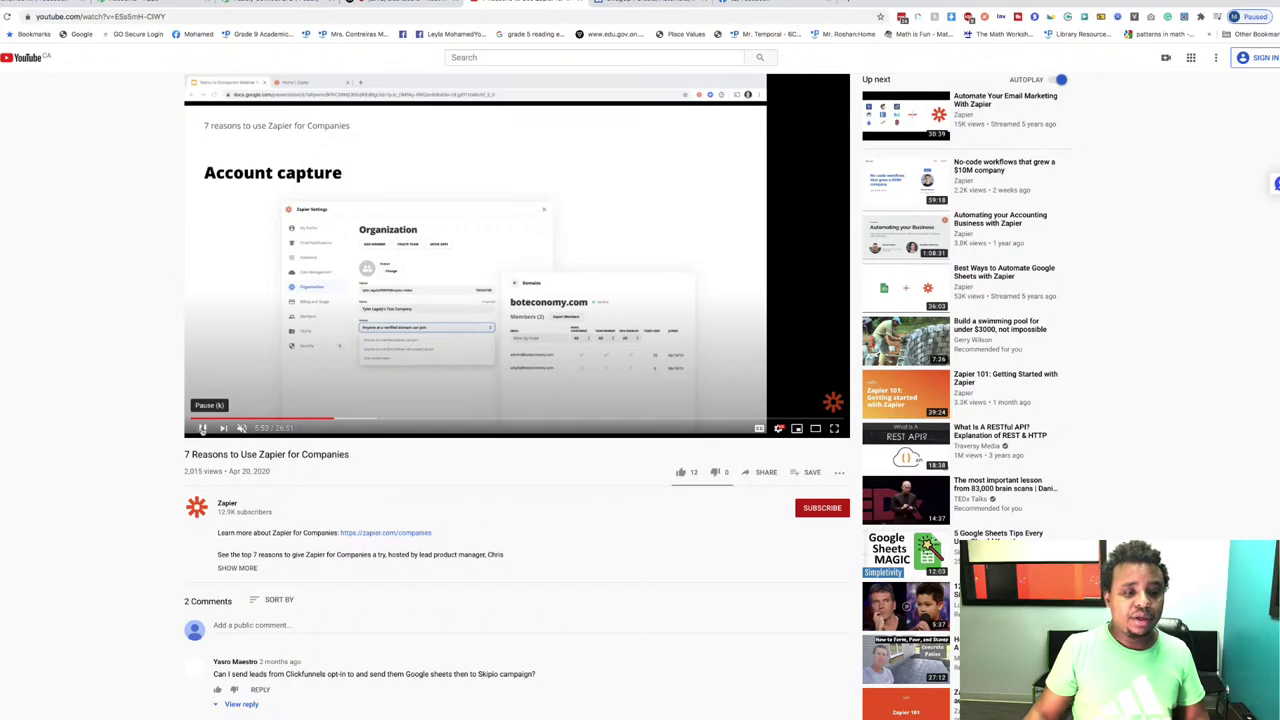
pyautogui.press('super+bracketleft')
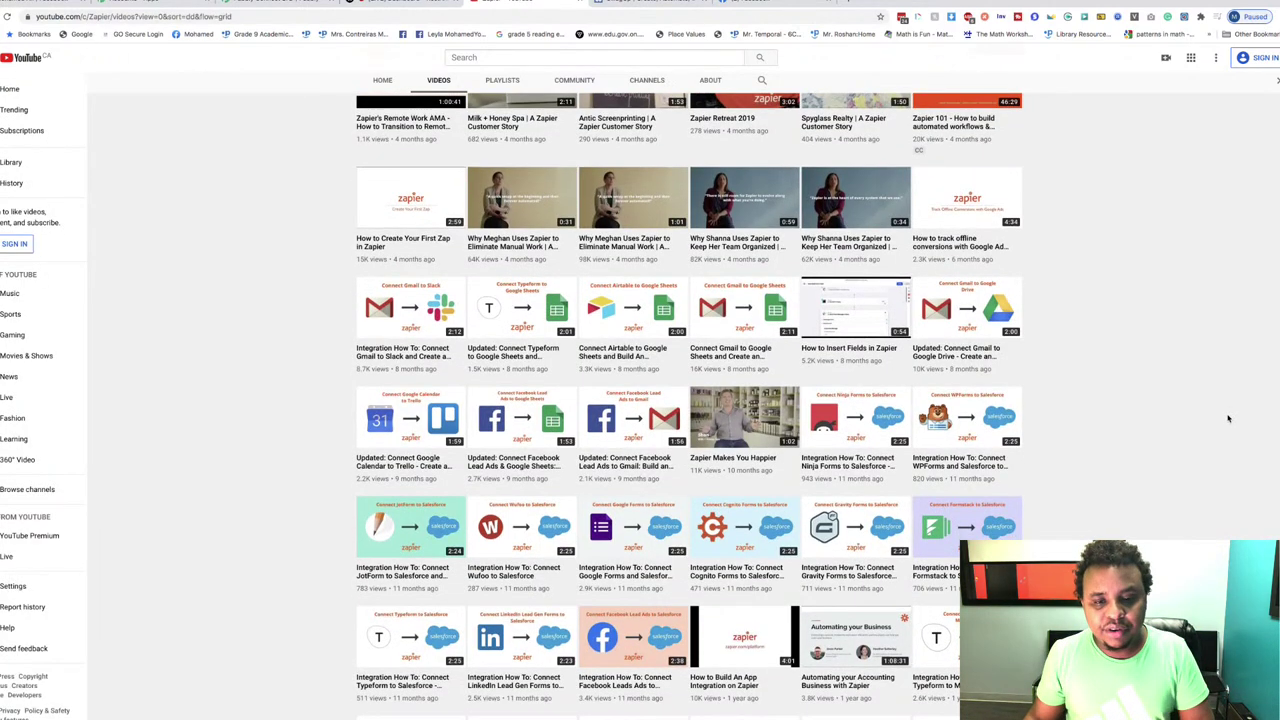
pyautogui.scroll(-2, 1228, 418)
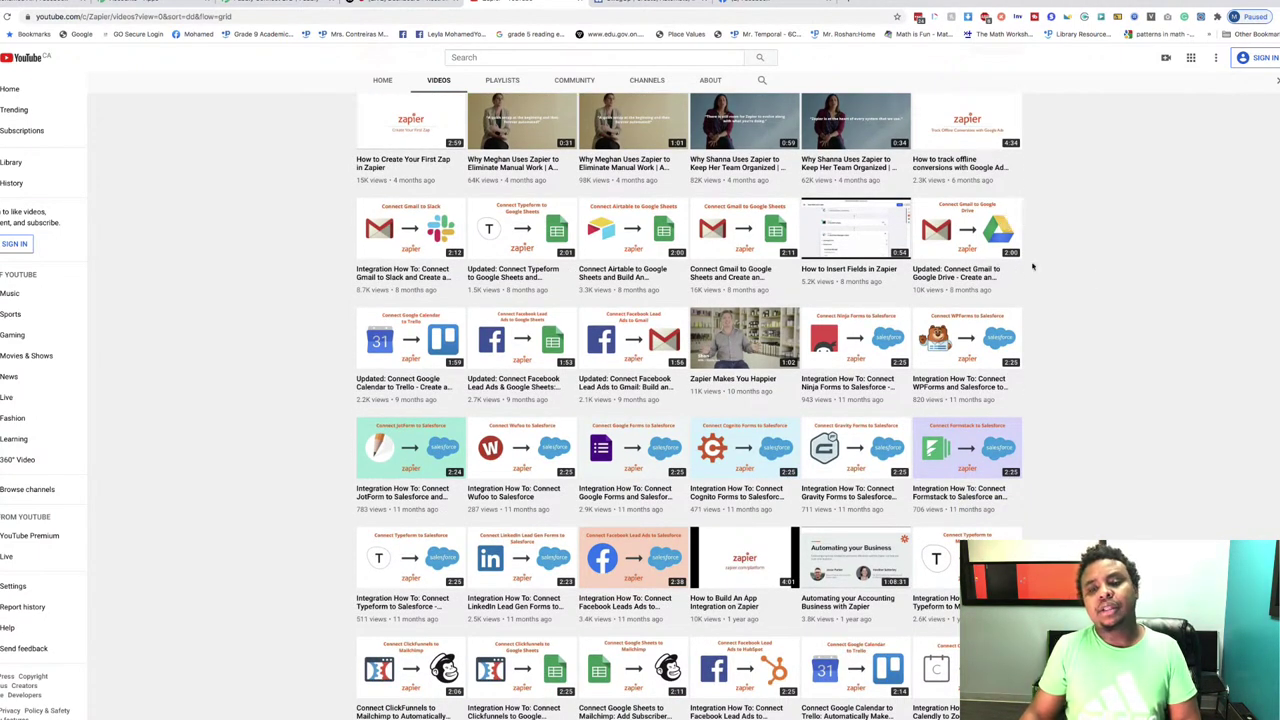
pyautogui.scroll(-5, 1098, 284)
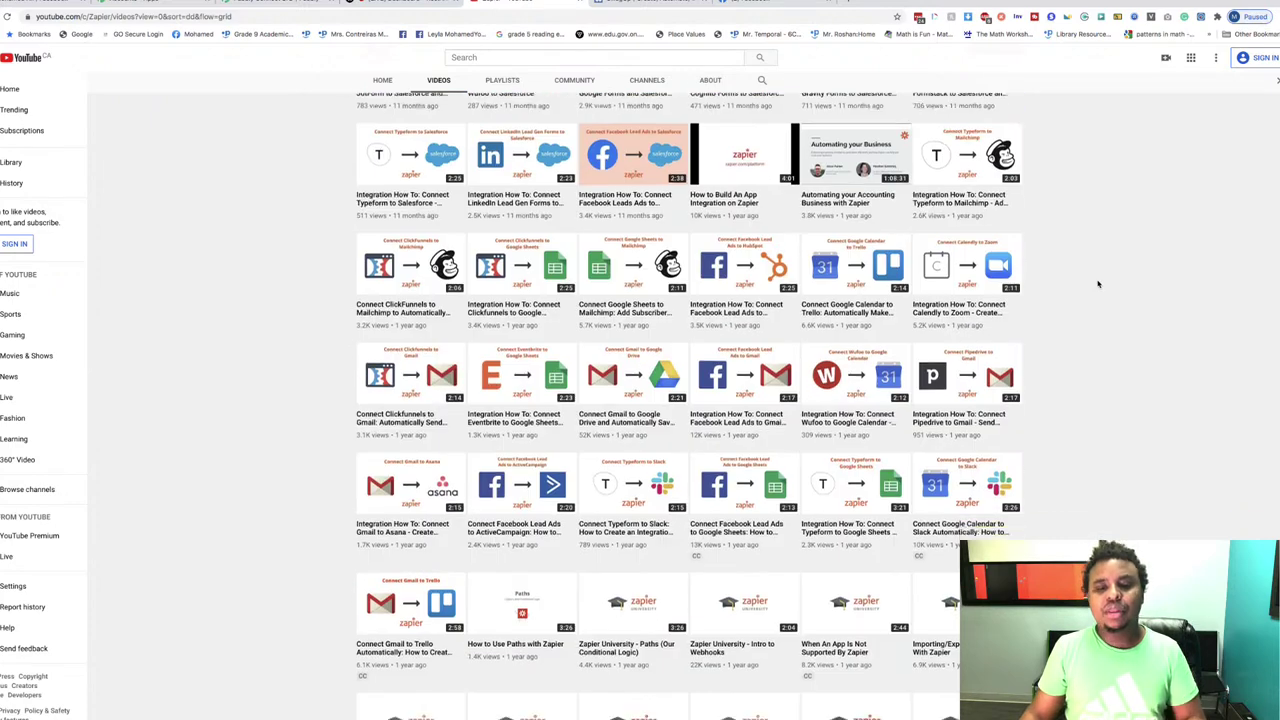
pyautogui.scroll(-4, 1098, 284)
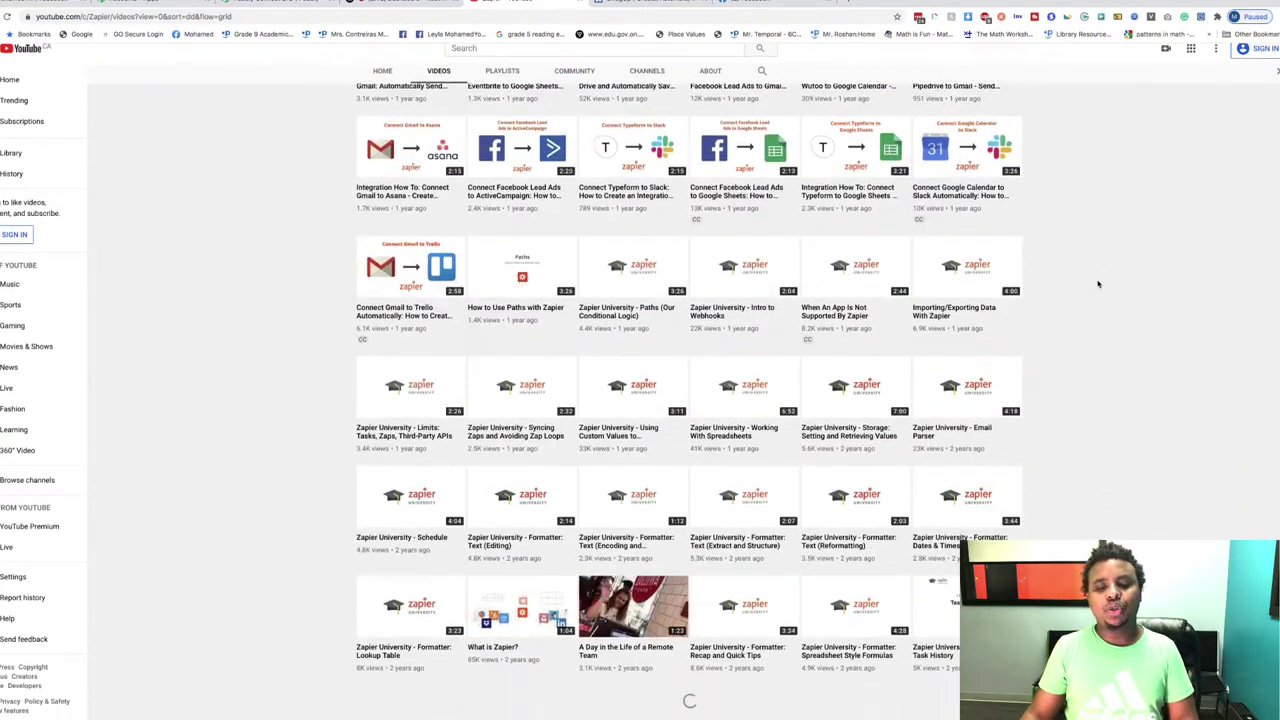
pyautogui.scroll(-10, 1074, 361)
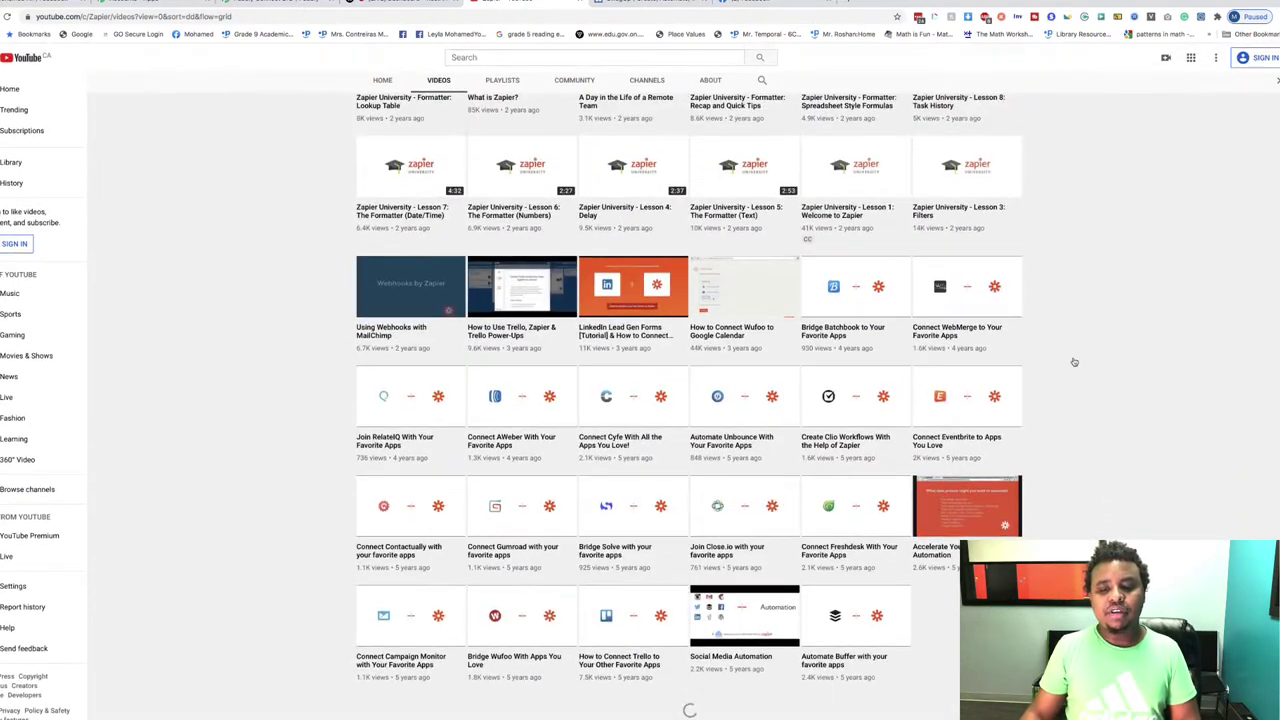
pyautogui.scroll(-1, 1074, 361)
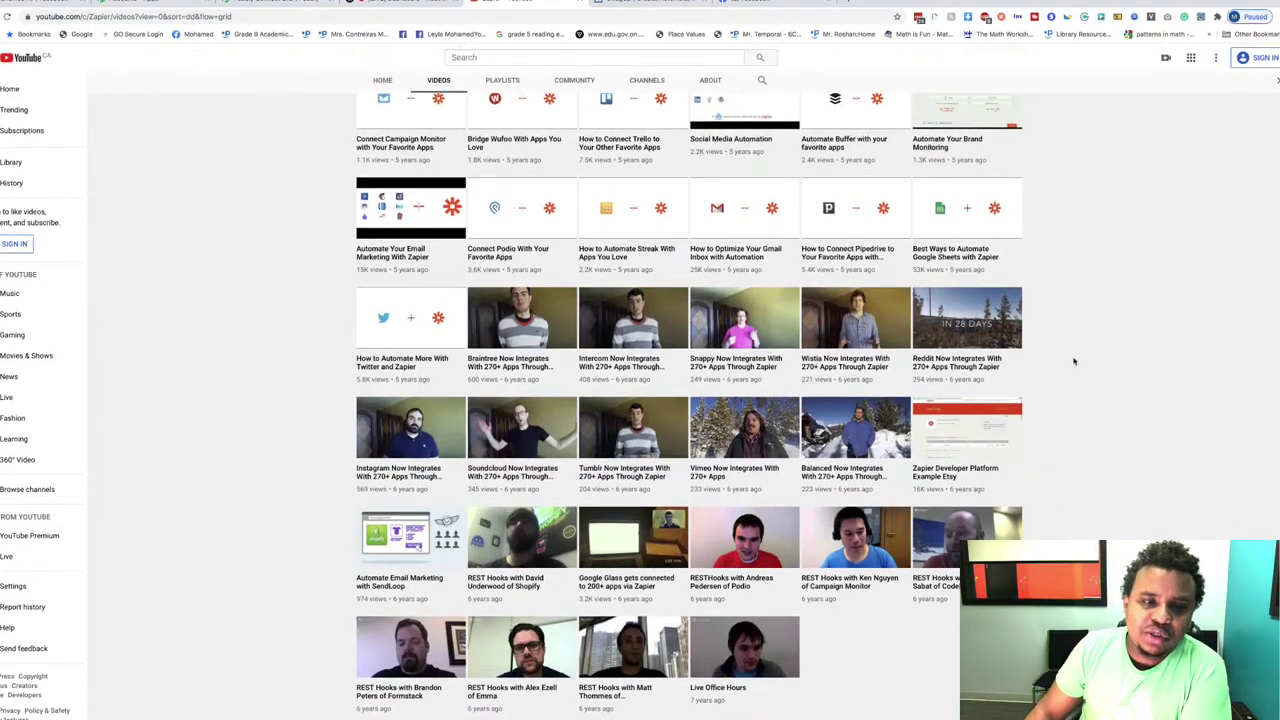
pyautogui.scroll(6, 1074, 361)
pyautogui.scroll(3, 1074, 361)
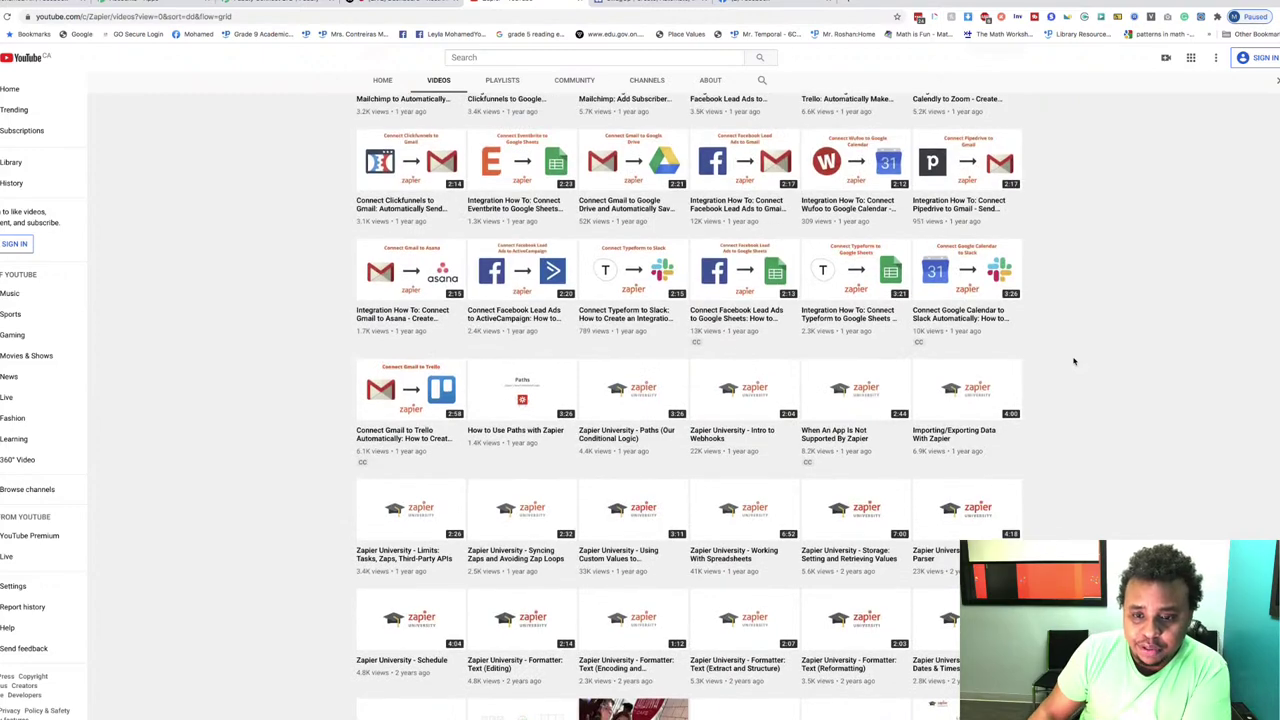
pyautogui.scroll(10, 1074, 361)
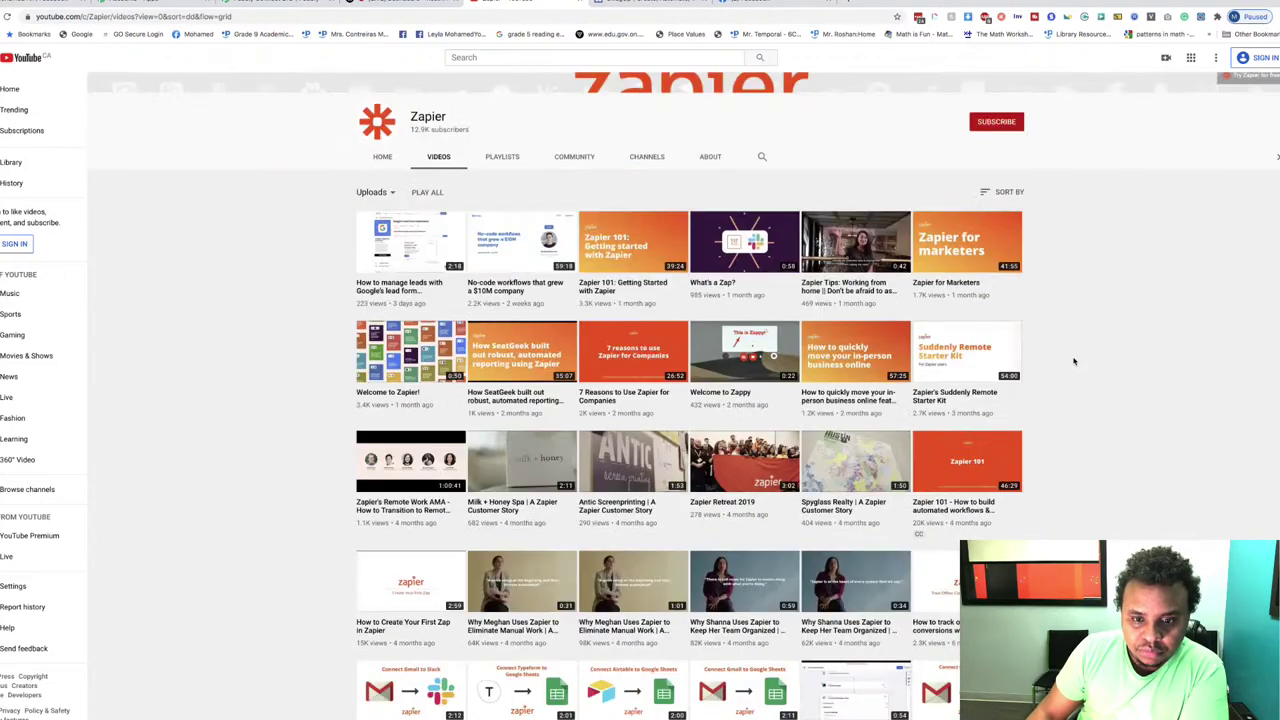
pyautogui.scroll(2, 1074, 361)
pyautogui.scroll(-3, 1074, 361)
pyautogui.scroll(4, 1074, 361)
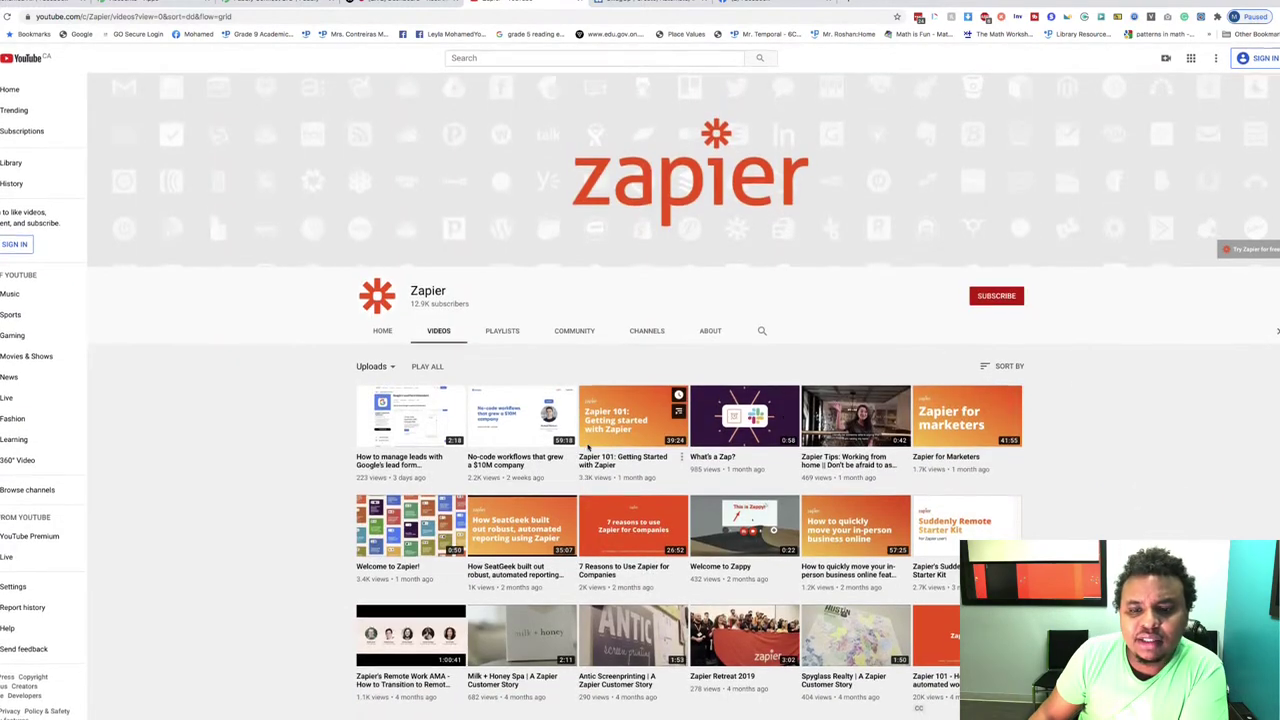
pyautogui.scroll(-3, 996, 375)
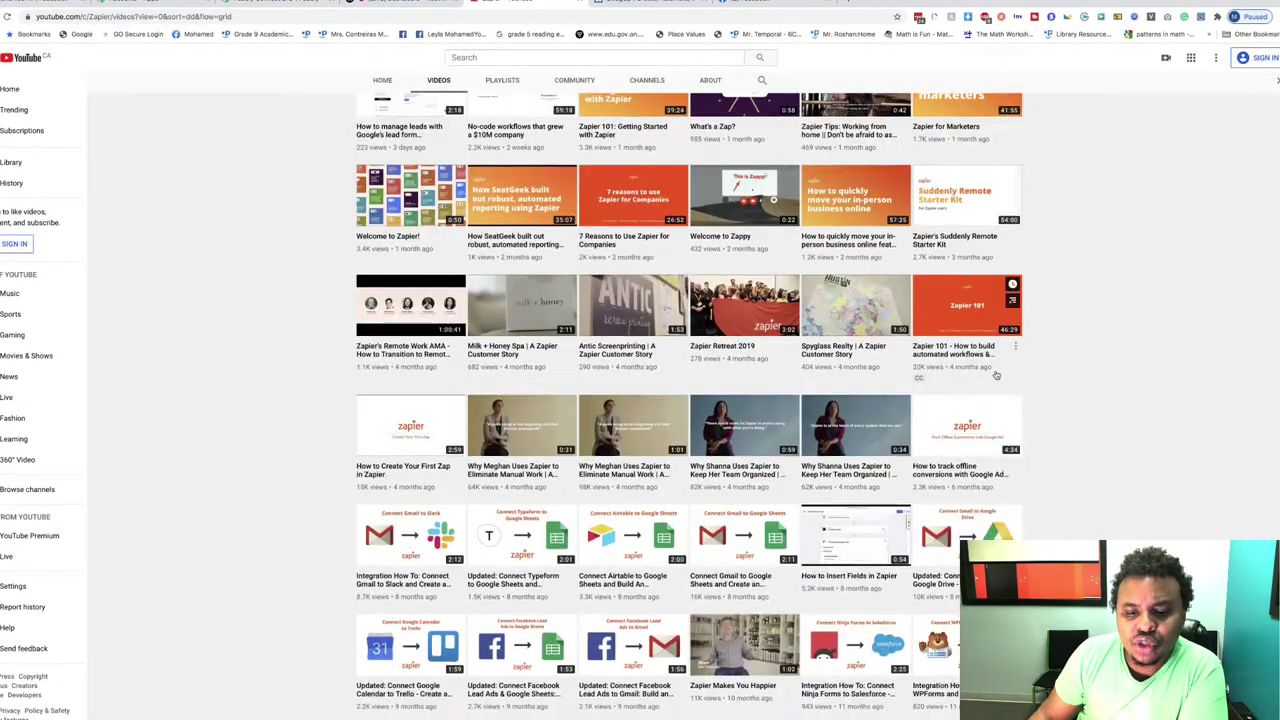
pyautogui.scroll(-2, 837, 482)
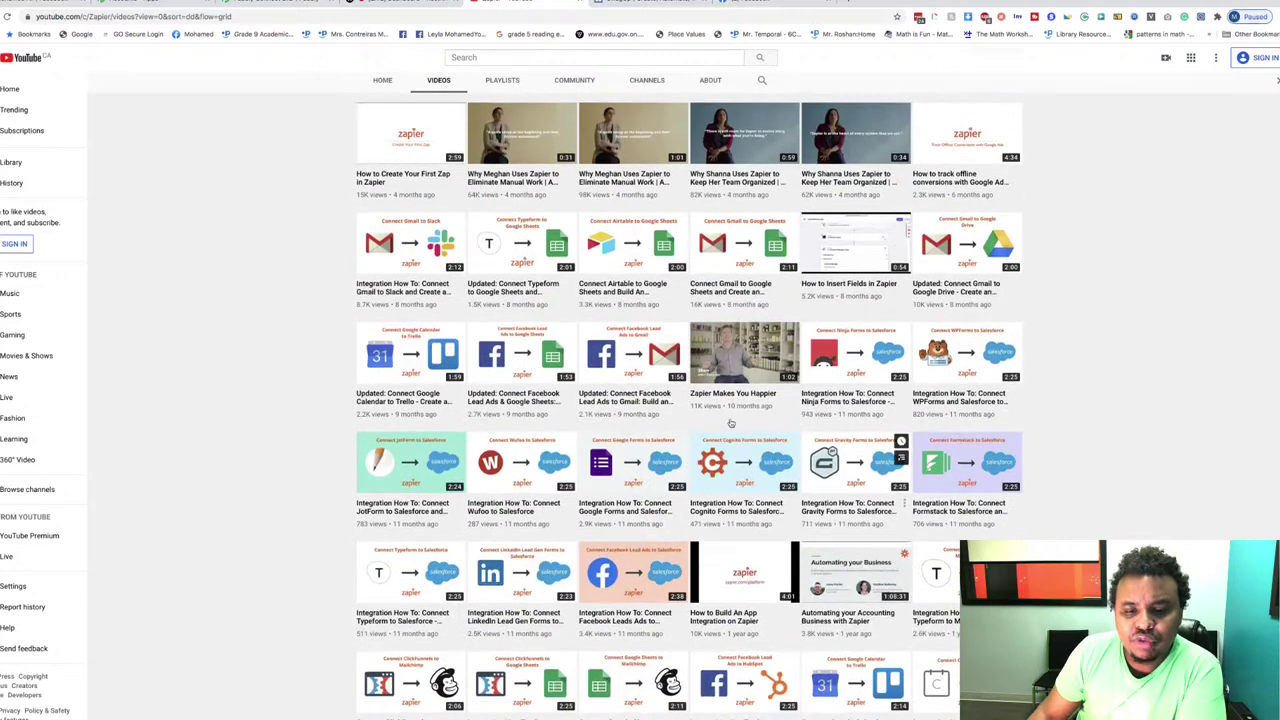
pyautogui.scroll(-1, 752, 375)
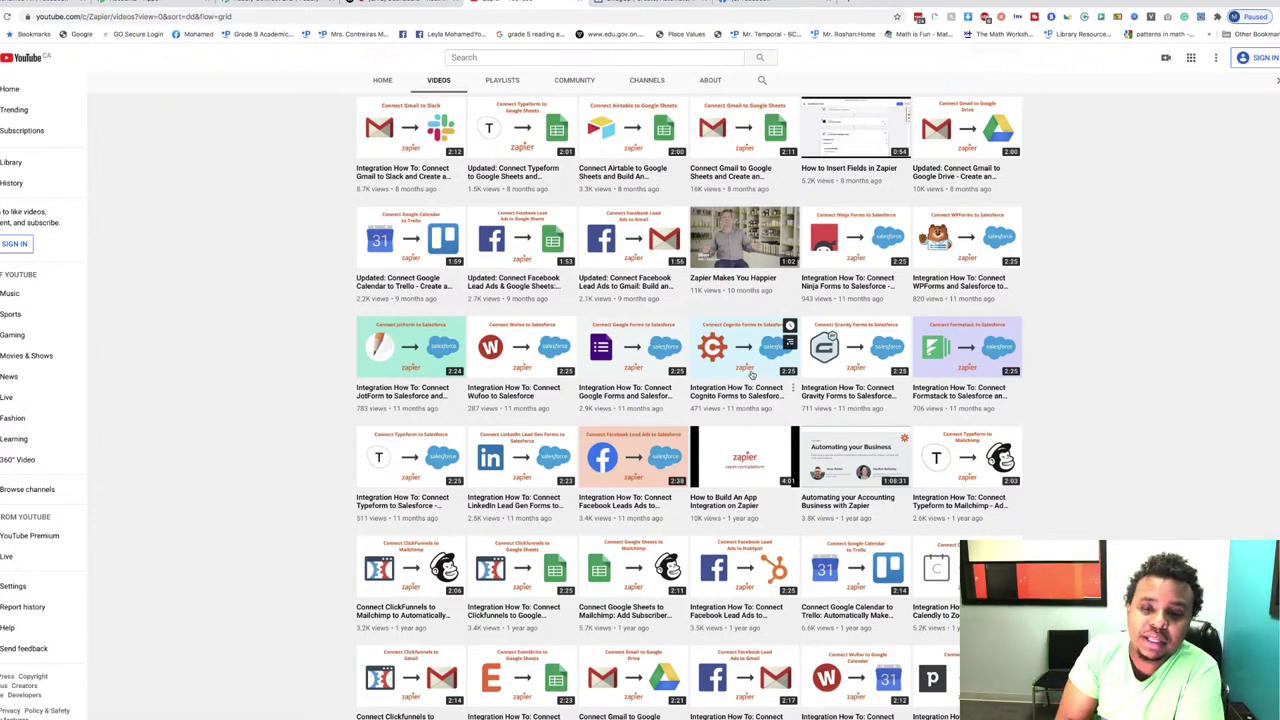
pyautogui.scroll(-15, 752, 375)
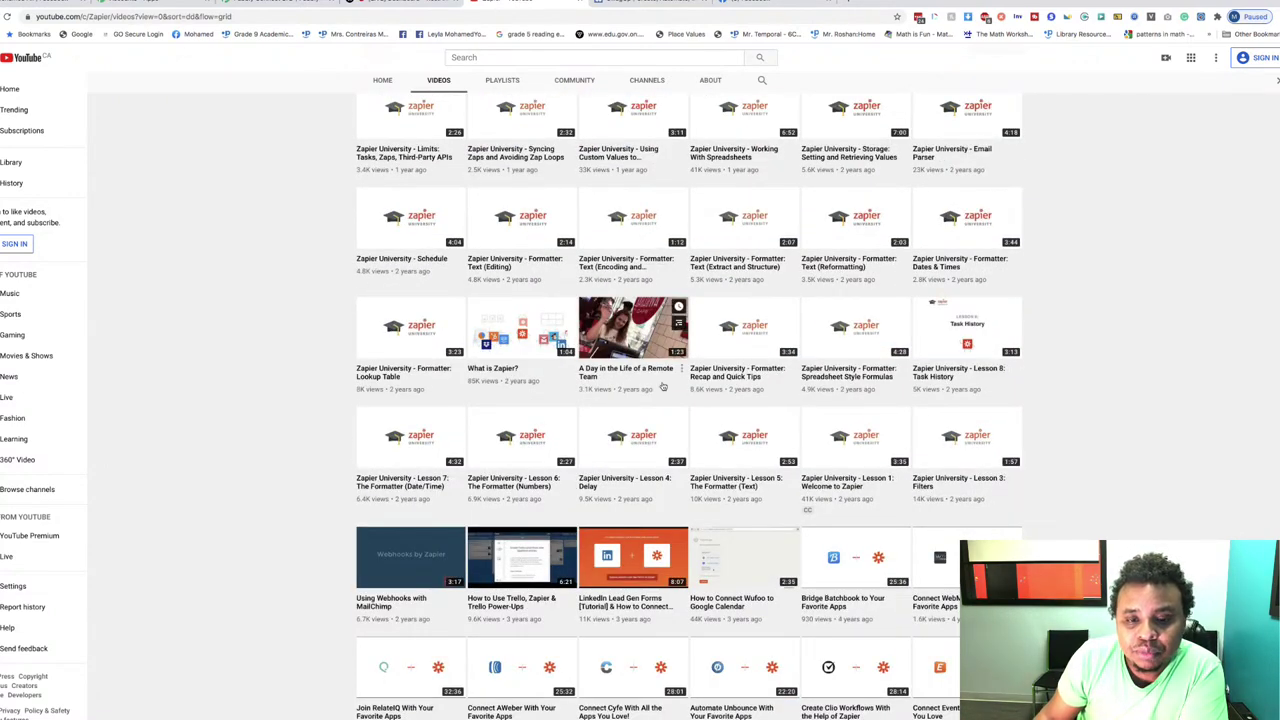
pyautogui.scroll(3, 650, 395)
pyautogui.scroll(15, 663, 387)
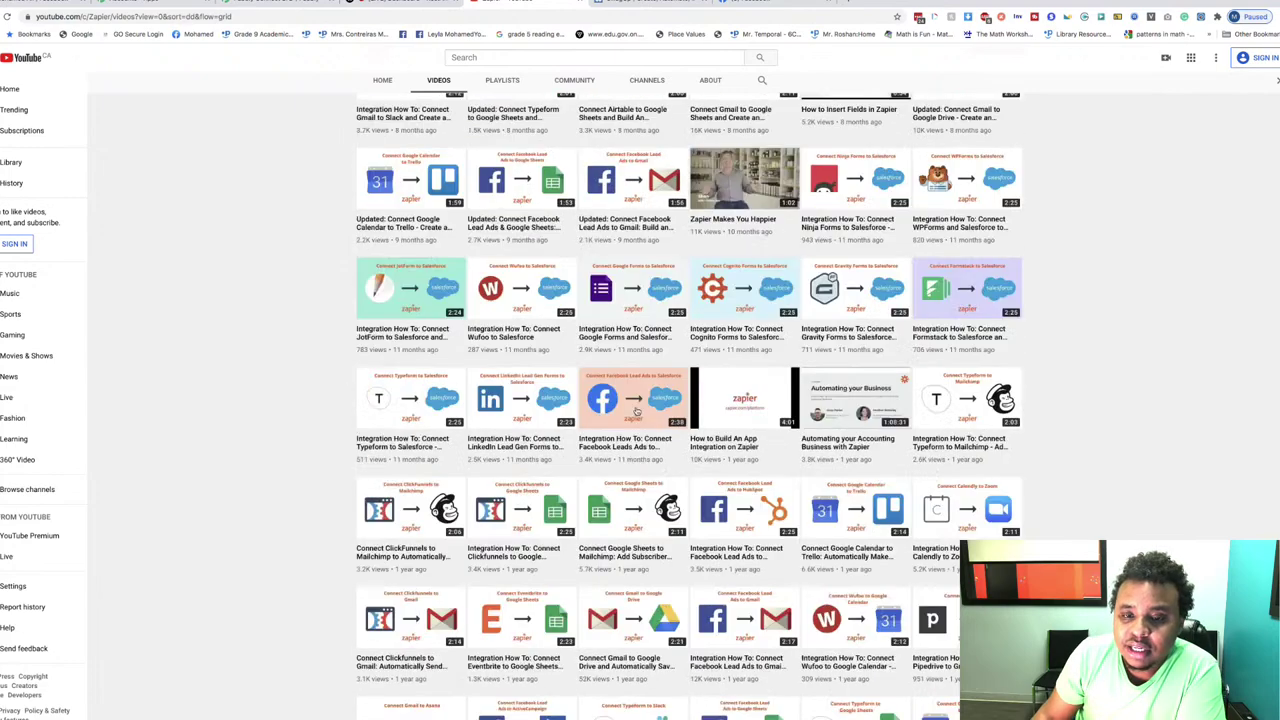
pyautogui.scroll(-2, 684, 413)
pyautogui.scroll(-5, 684, 413)
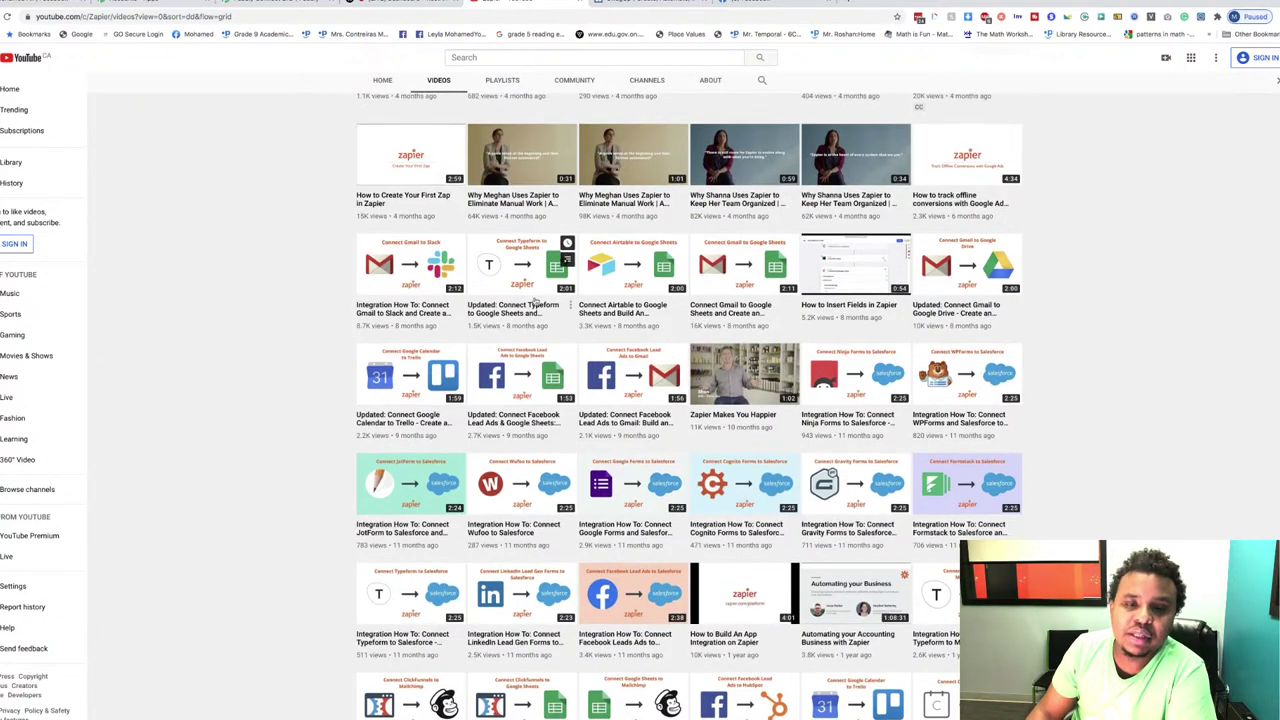
pyautogui.scroll(2, 700, 420)
pyautogui.scroll(5, 709, 397)
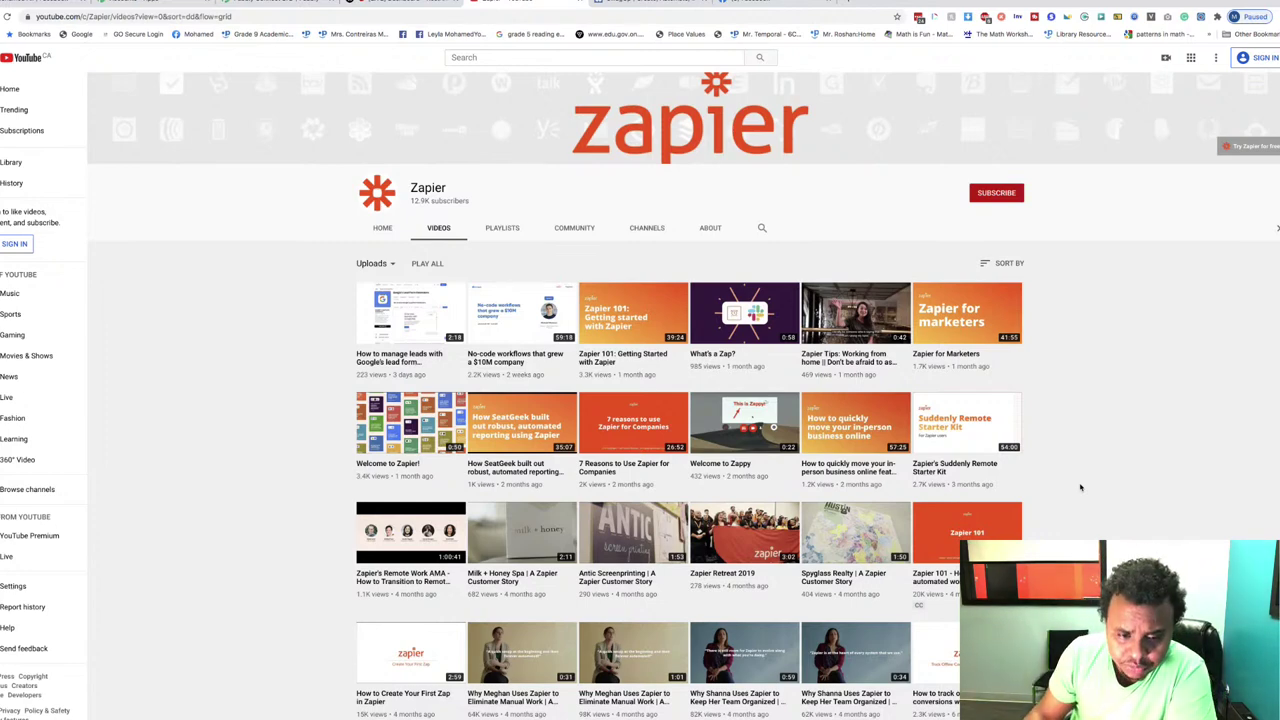
pyautogui.scroll(-3, 1080, 487)
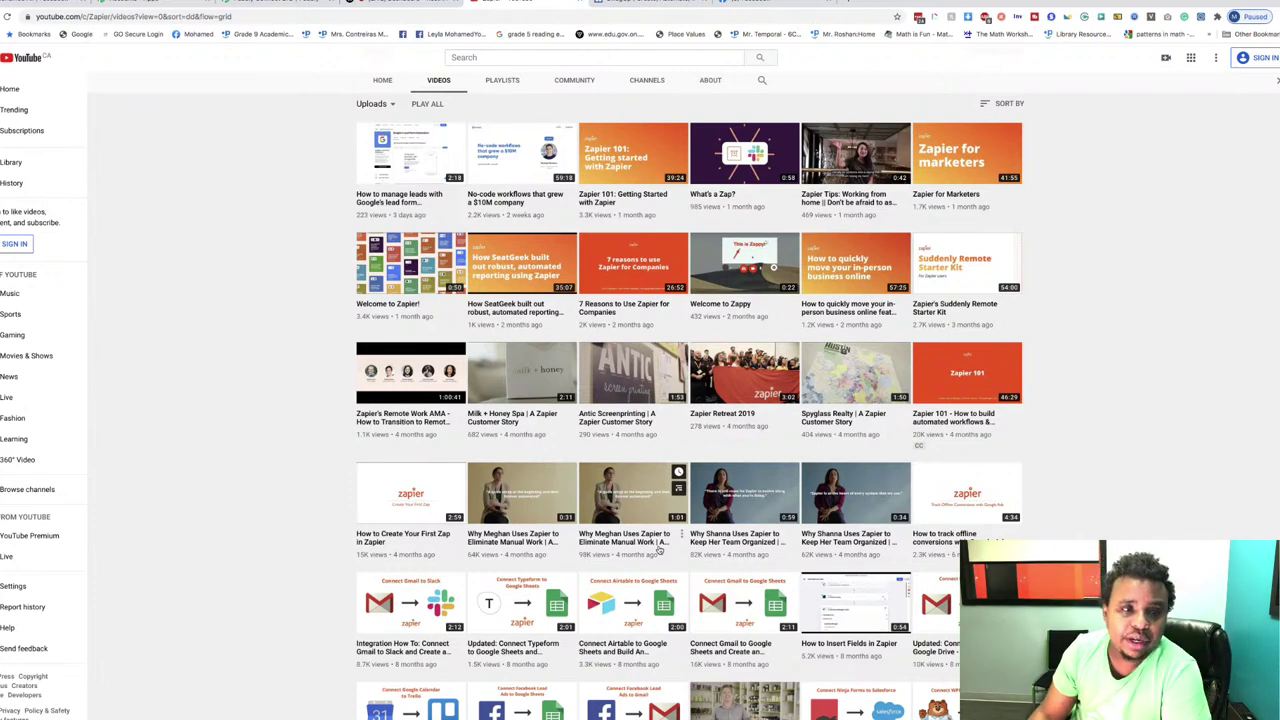
pyautogui.scroll(1, 490, 362)
pyautogui.scroll(3, 490, 362)
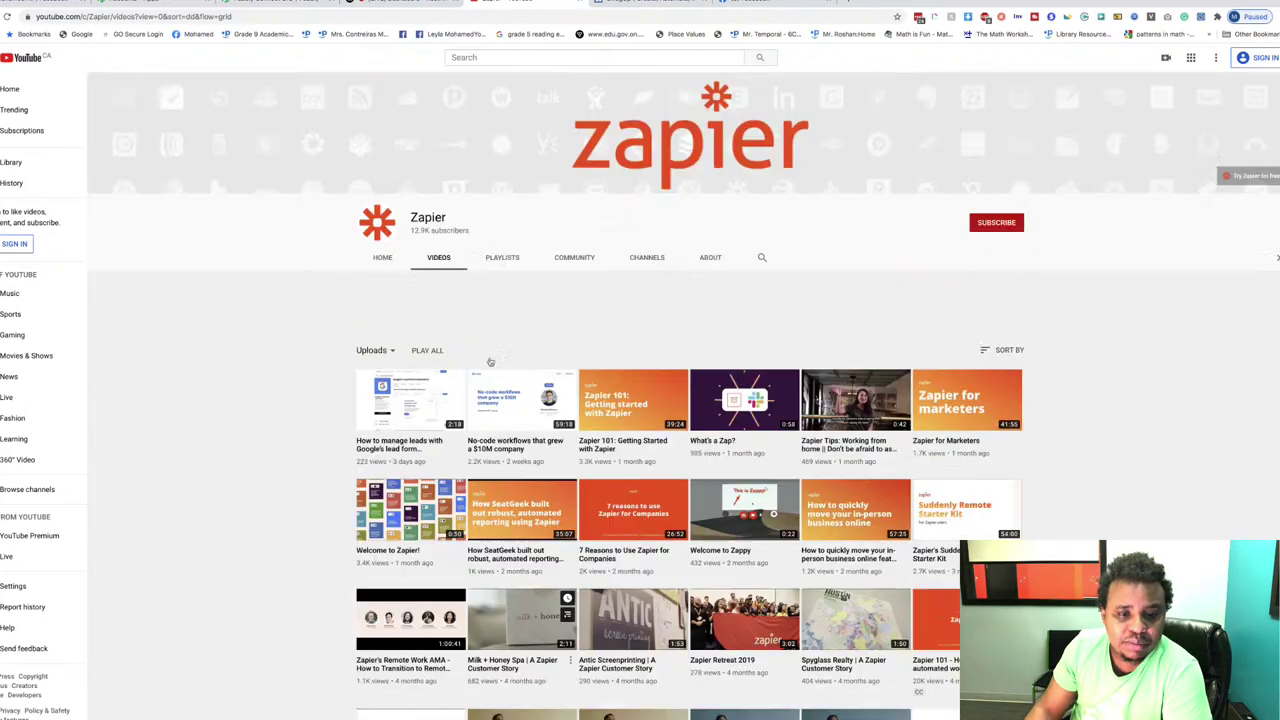
pyautogui.scroll(-6, 490, 362)
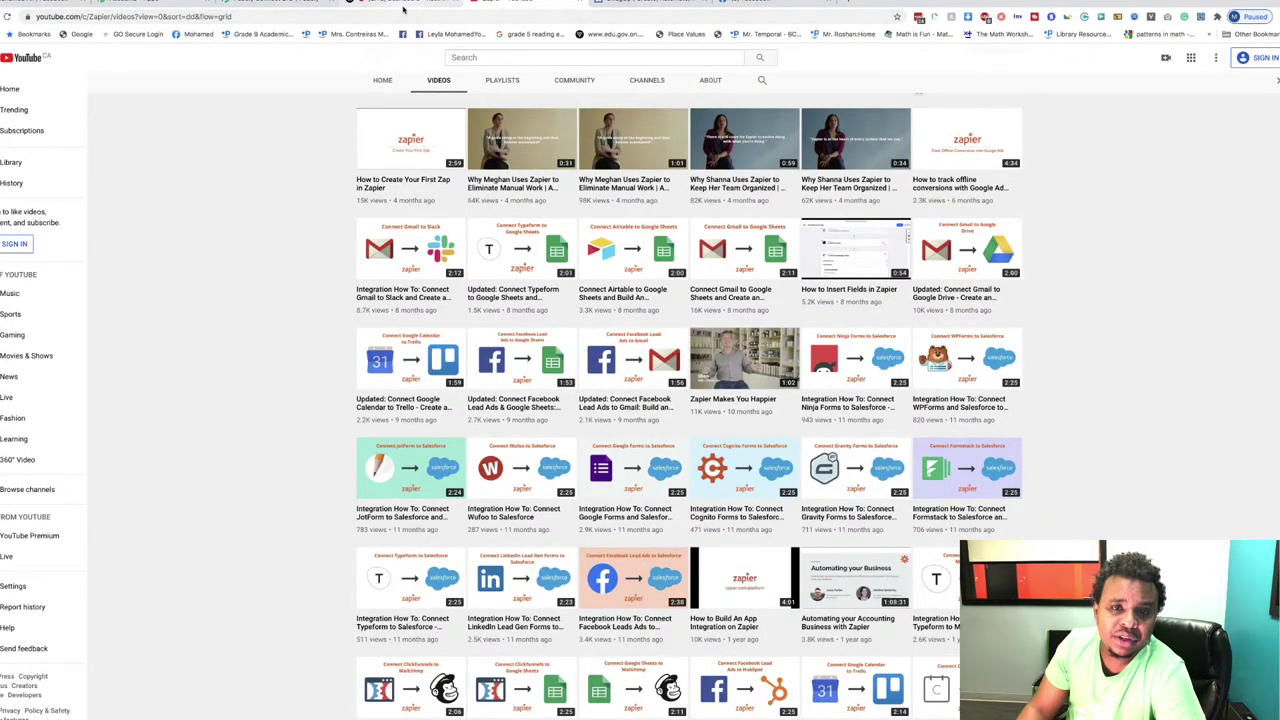
# Step: Switch to the Pabbly Connect LTD deal tab and highlight the countdown's hours left
pyautogui.click(285, 4)
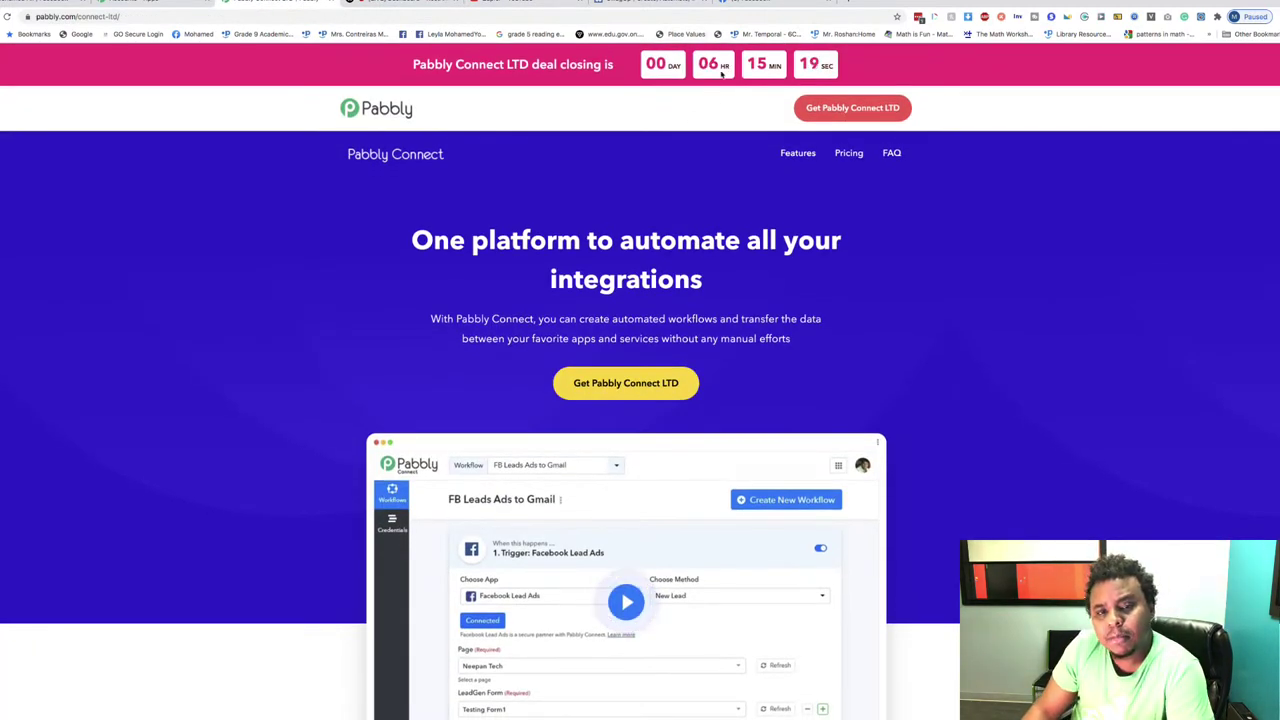
pyautogui.doubleClick(727, 66)
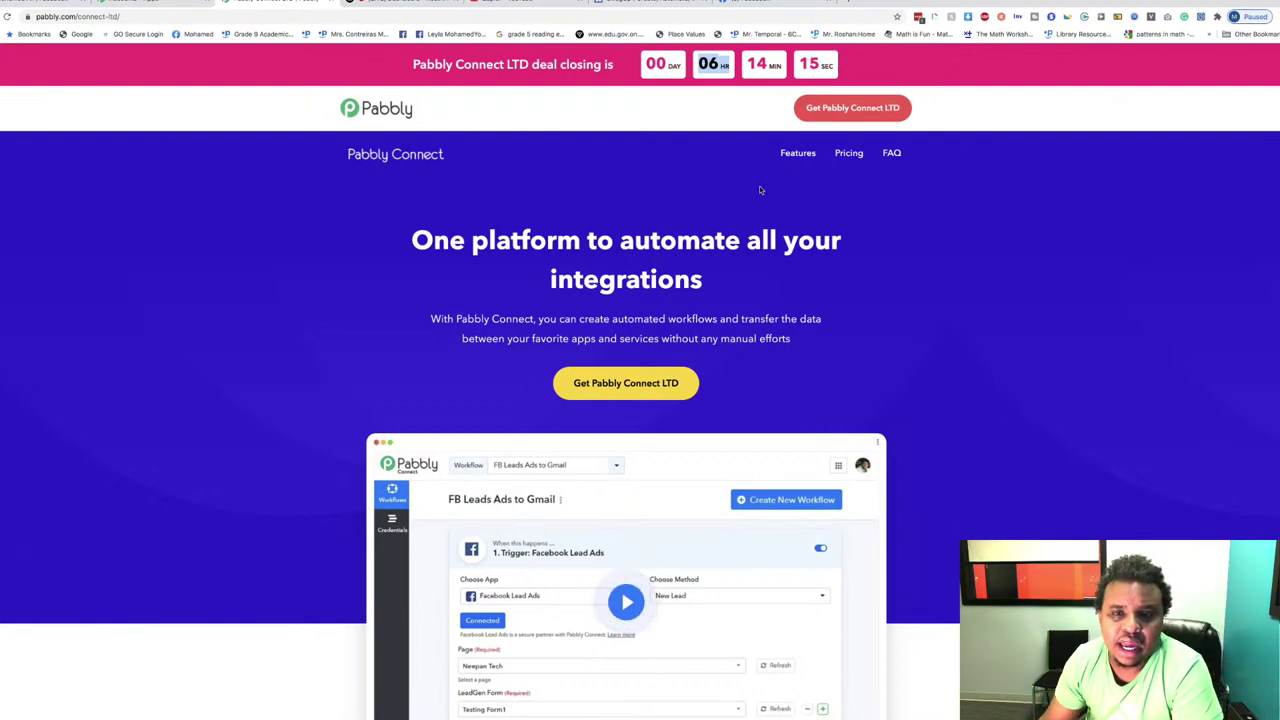
# Step: Load pabbly.com and go to Connect from the Products menu
pyautogui.scroll(-15, 760, 190)
pyautogui.scroll(-20, 760, 190)
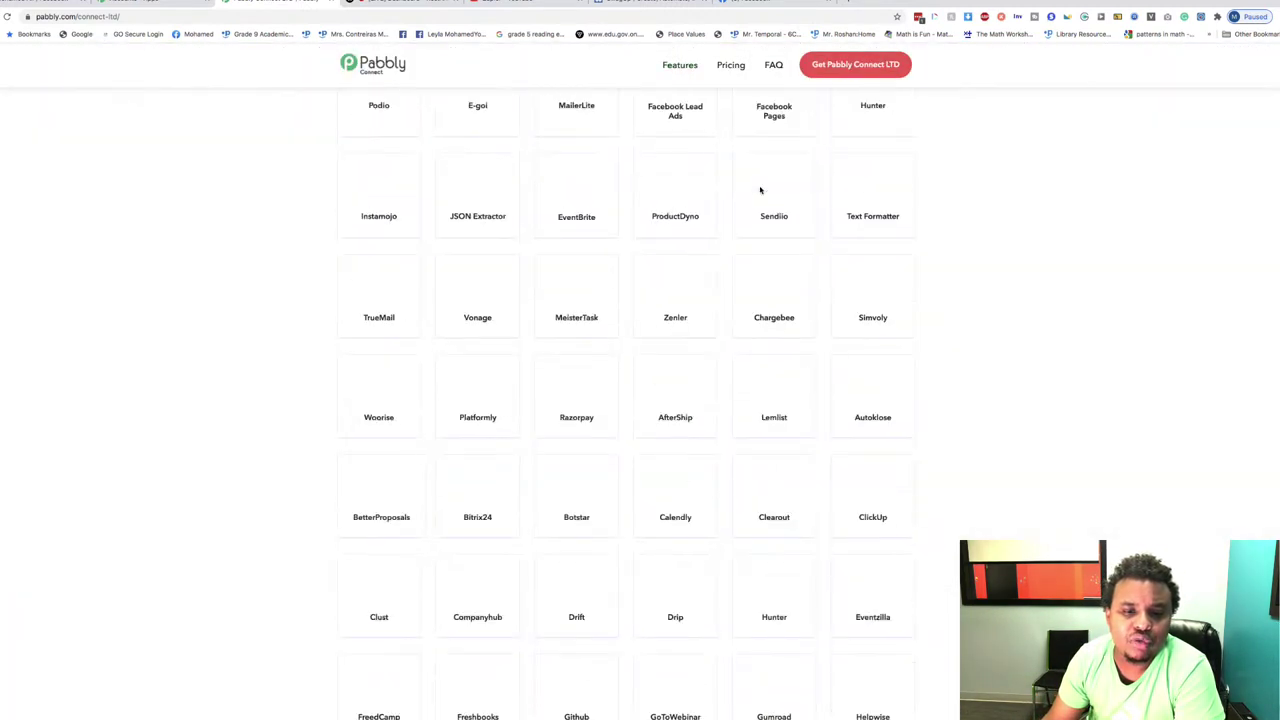
pyautogui.click(150, 17)
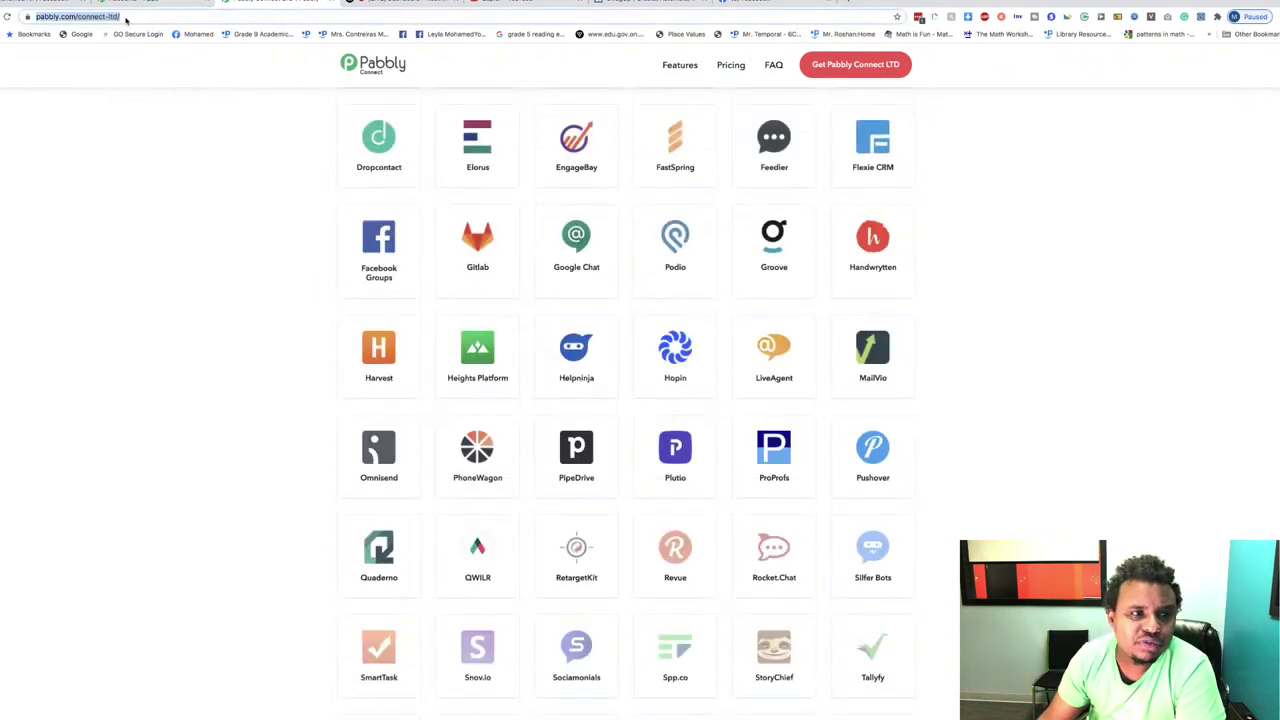
pyautogui.click(150, 17)
pyautogui.press('BackSpace')
pyautogui.press('BackSpace')
pyautogui.press('BackSpace')
pyautogui.press('BackSpace')
pyautogui.press('BackSpace')
pyautogui.press('BackSpace')
pyautogui.press('BackSpace')
pyautogui.press('BackSpace')
pyautogui.press('BackSpace')
pyautogui.press('BackSpace')
pyautogui.press('BackSpace')
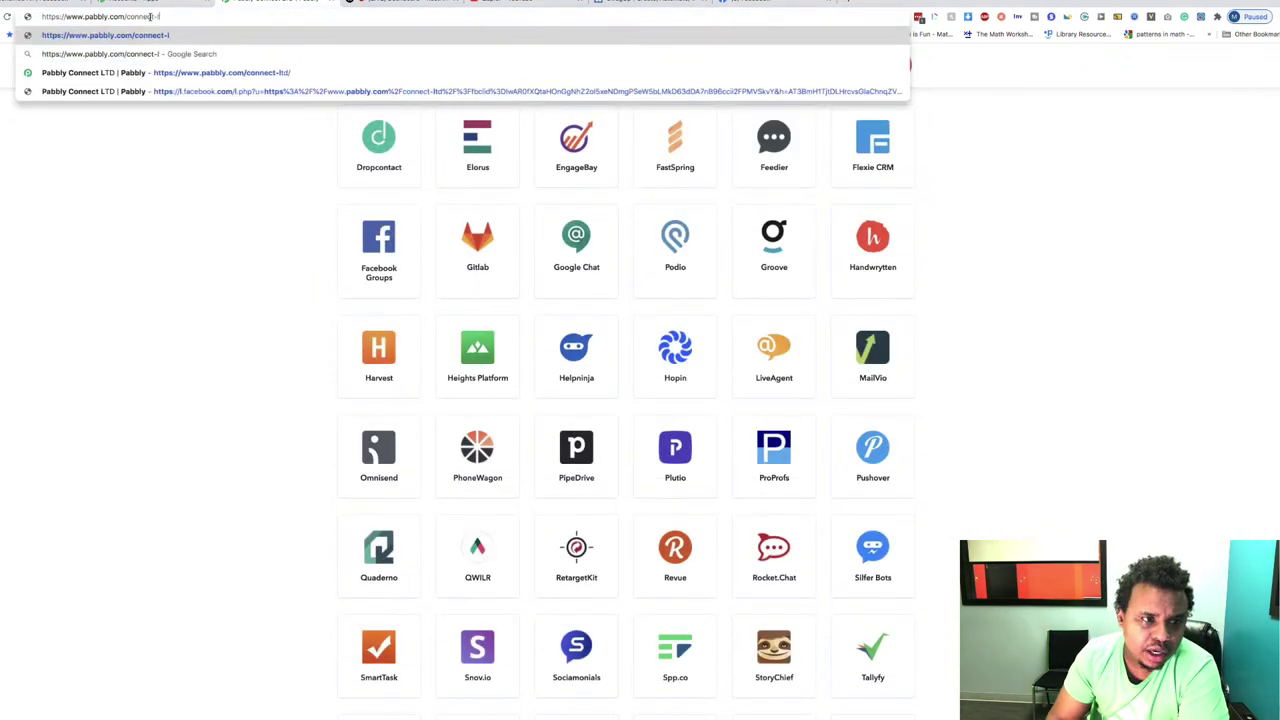
pyautogui.press('BackSpace')
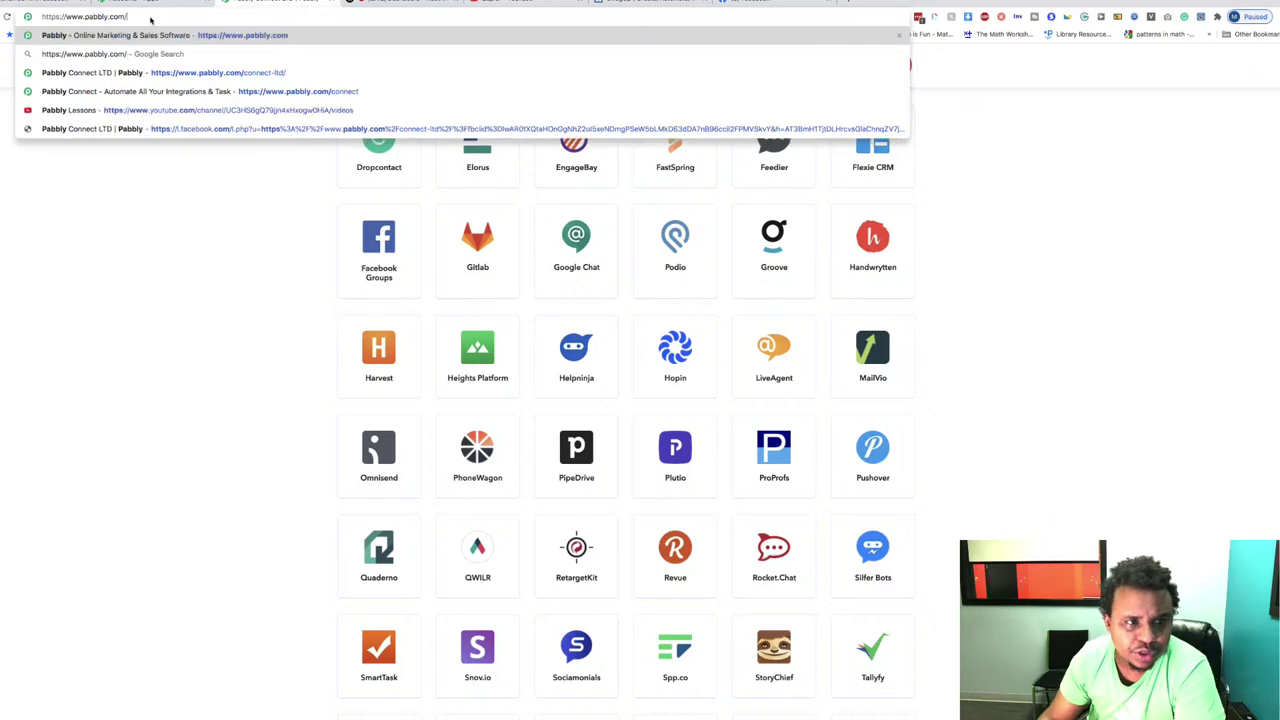
pyautogui.press('Return')
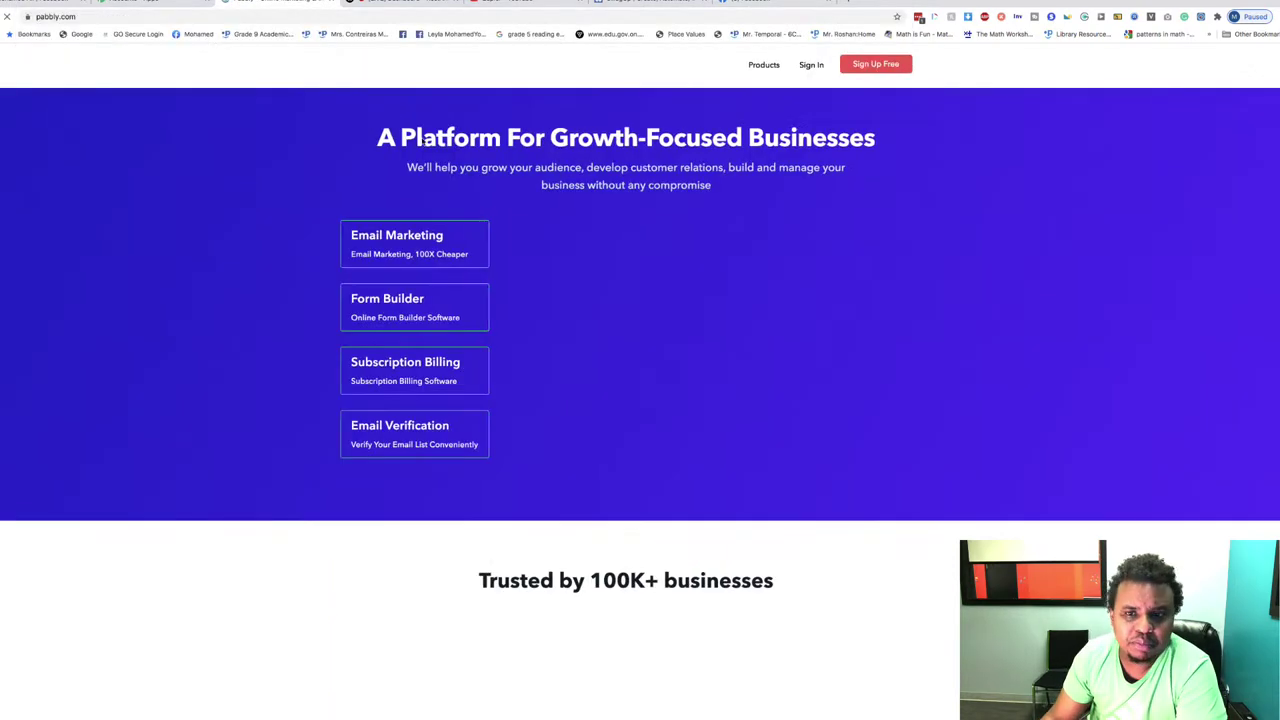
pyautogui.moveTo(757, 64)
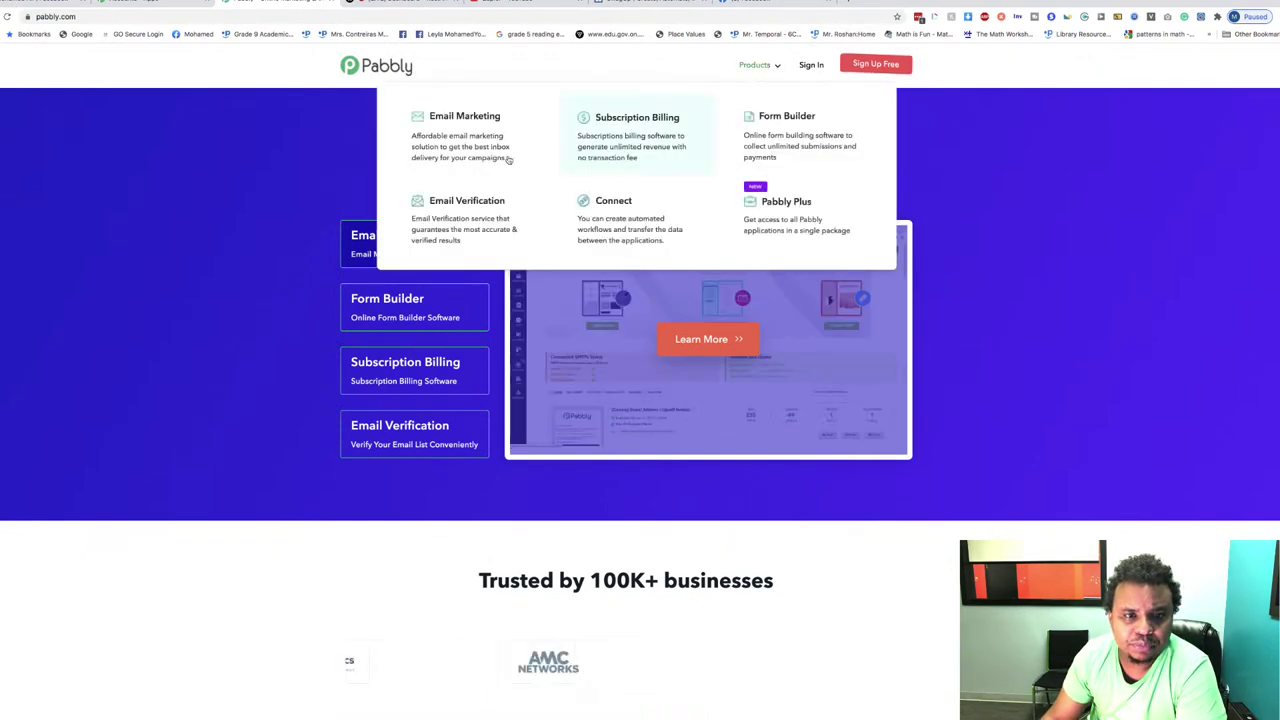
pyautogui.click(626, 221)
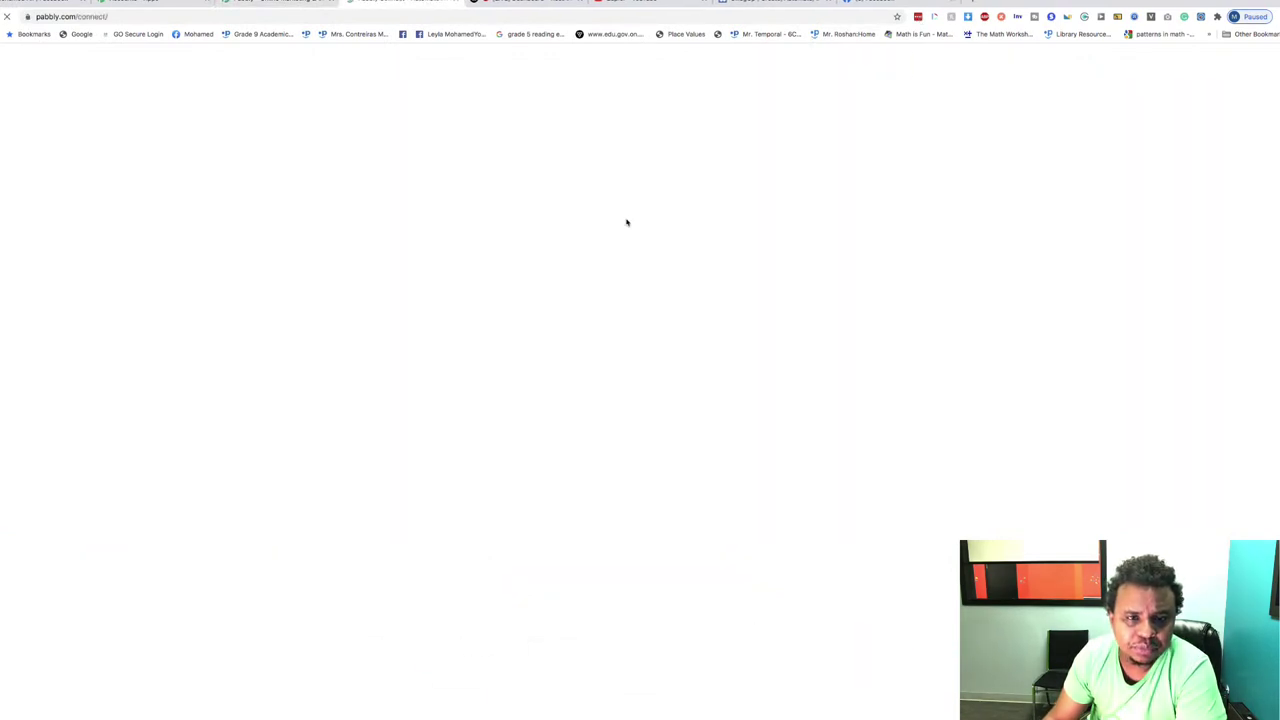
# Step: Scroll to the Connect pricing plans and highlight the Starter plan's 12,000 tasks
pyautogui.scroll(-10, 829, 363)
pyautogui.scroll(-15, 828, 363)
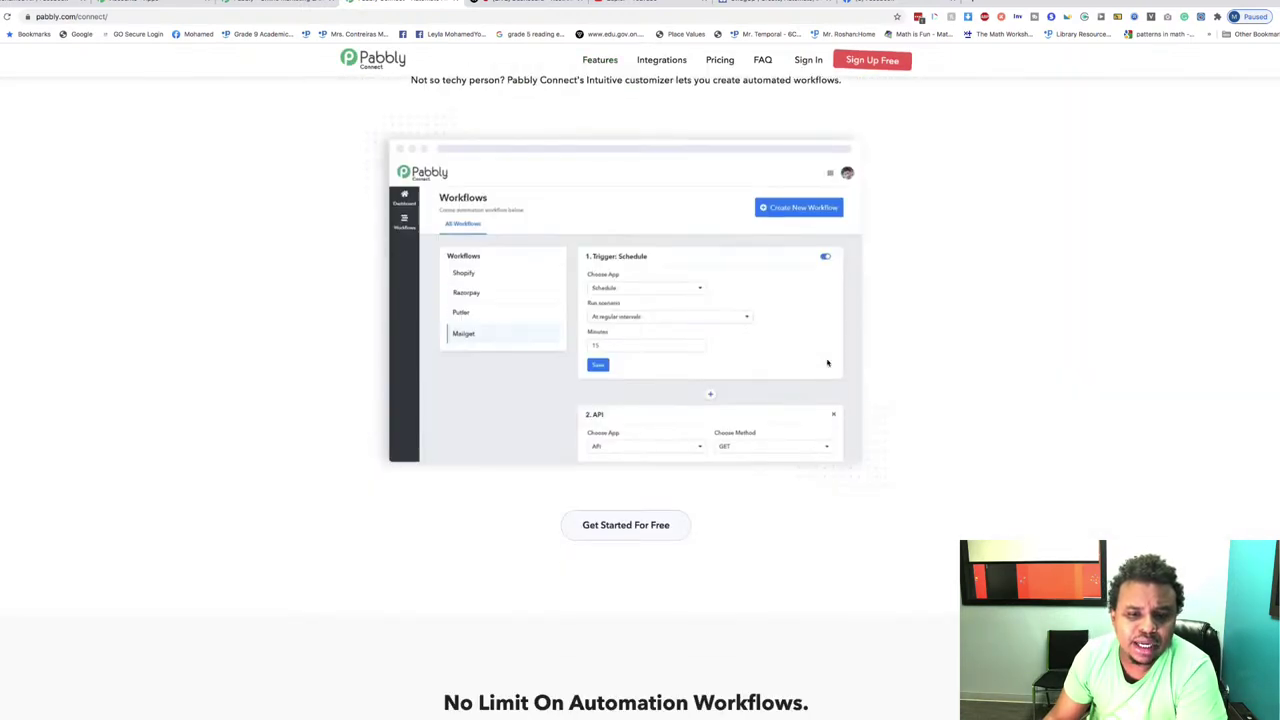
pyautogui.scroll(-6, 828, 363)
pyautogui.moveTo(366, 258); pyautogui.dragTo(450, 255)
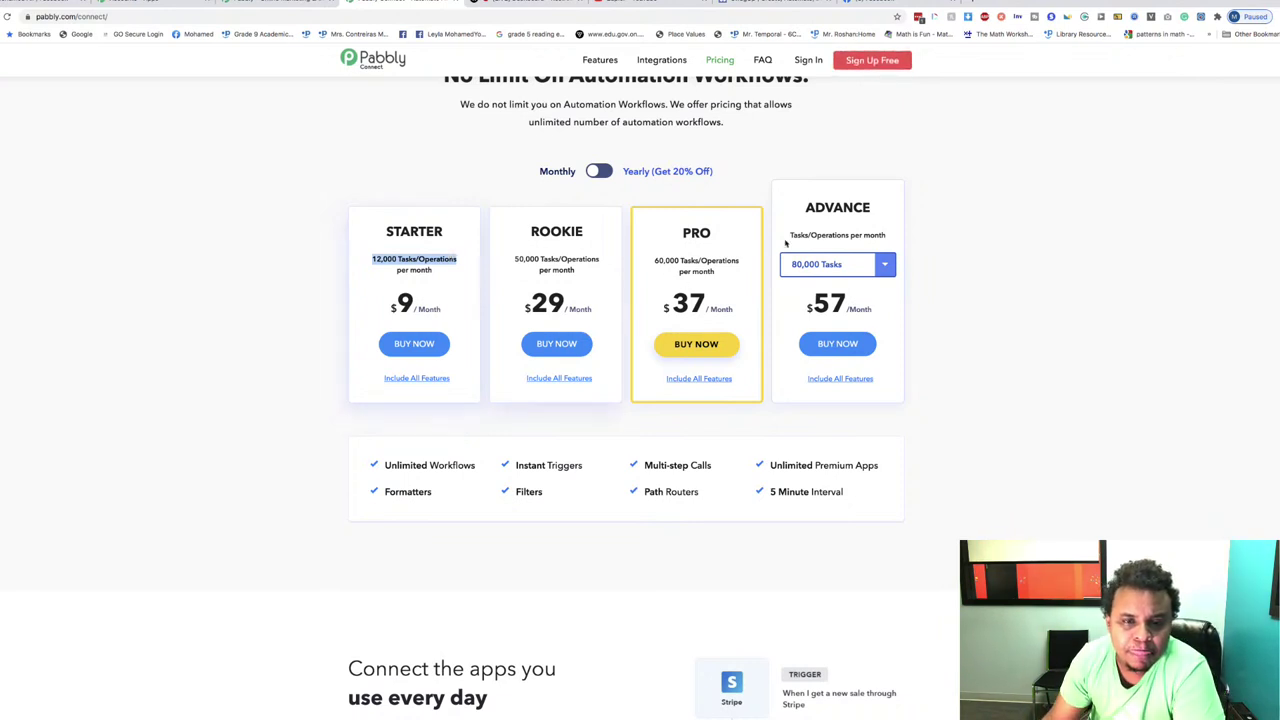
pyautogui.click(599, 172)
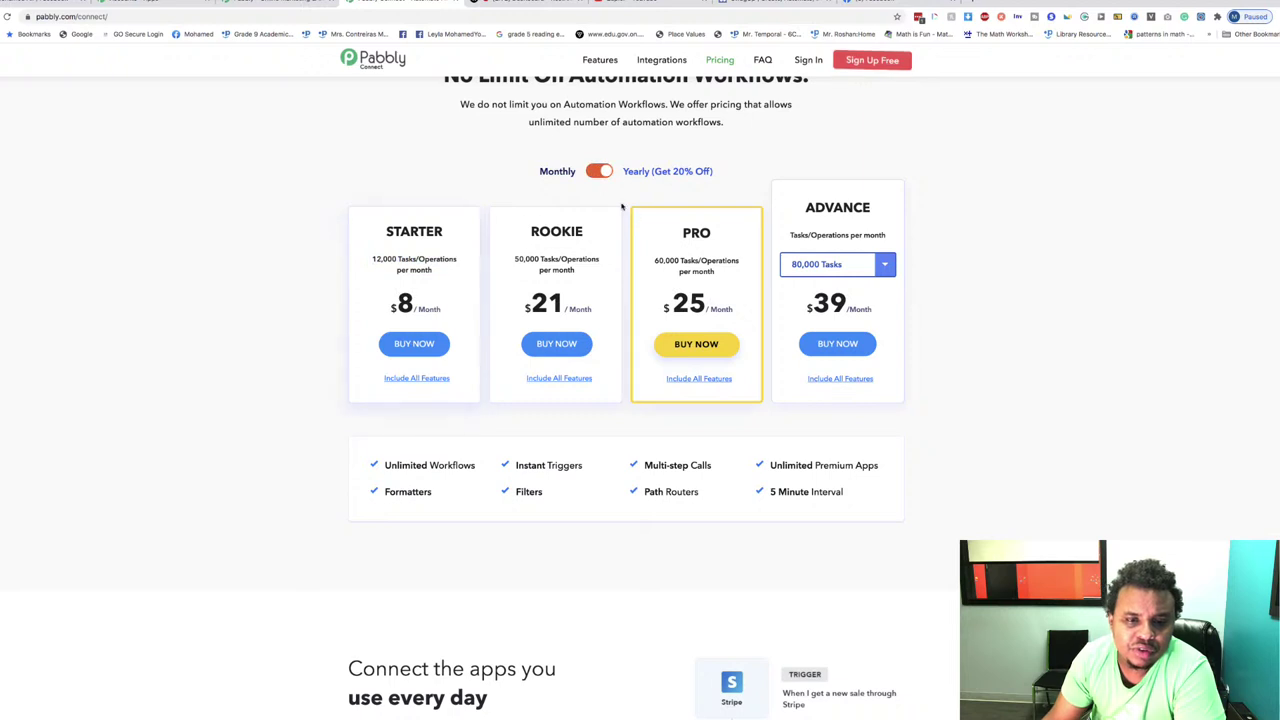
pyautogui.click(599, 172)
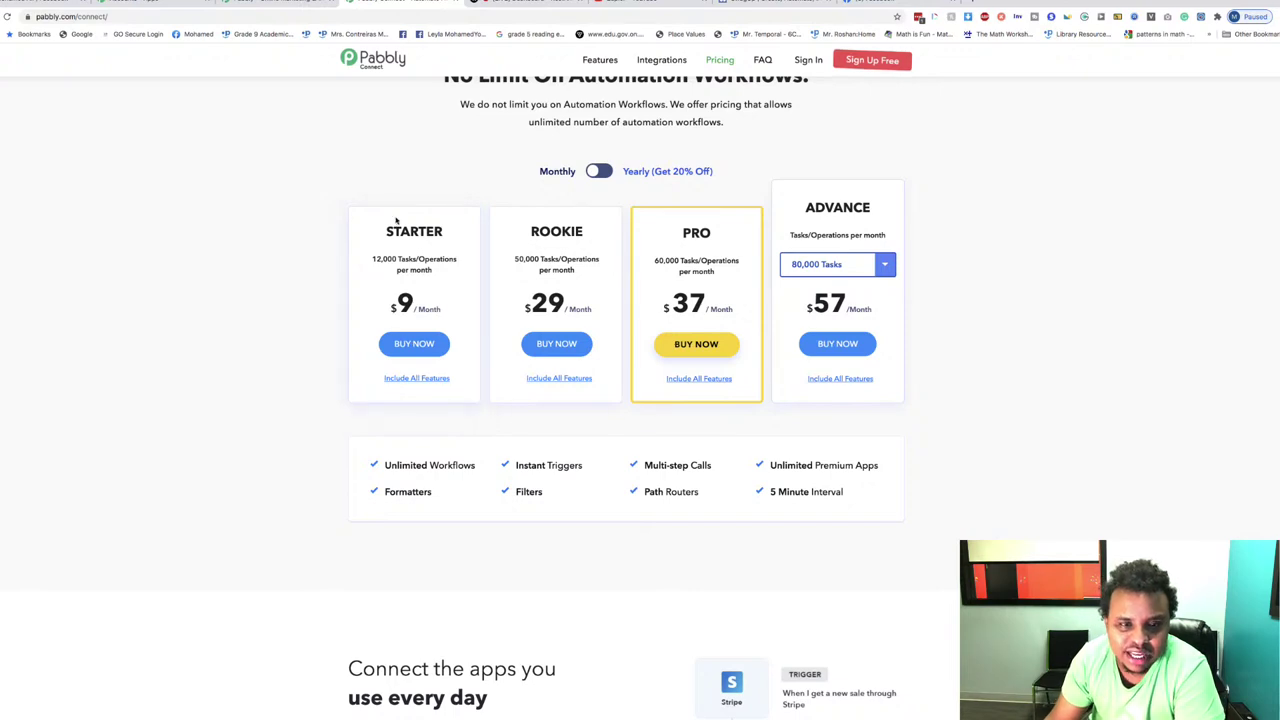
pyautogui.scroll(3, 640, 330)
pyautogui.scroll(-4, 687, 333)
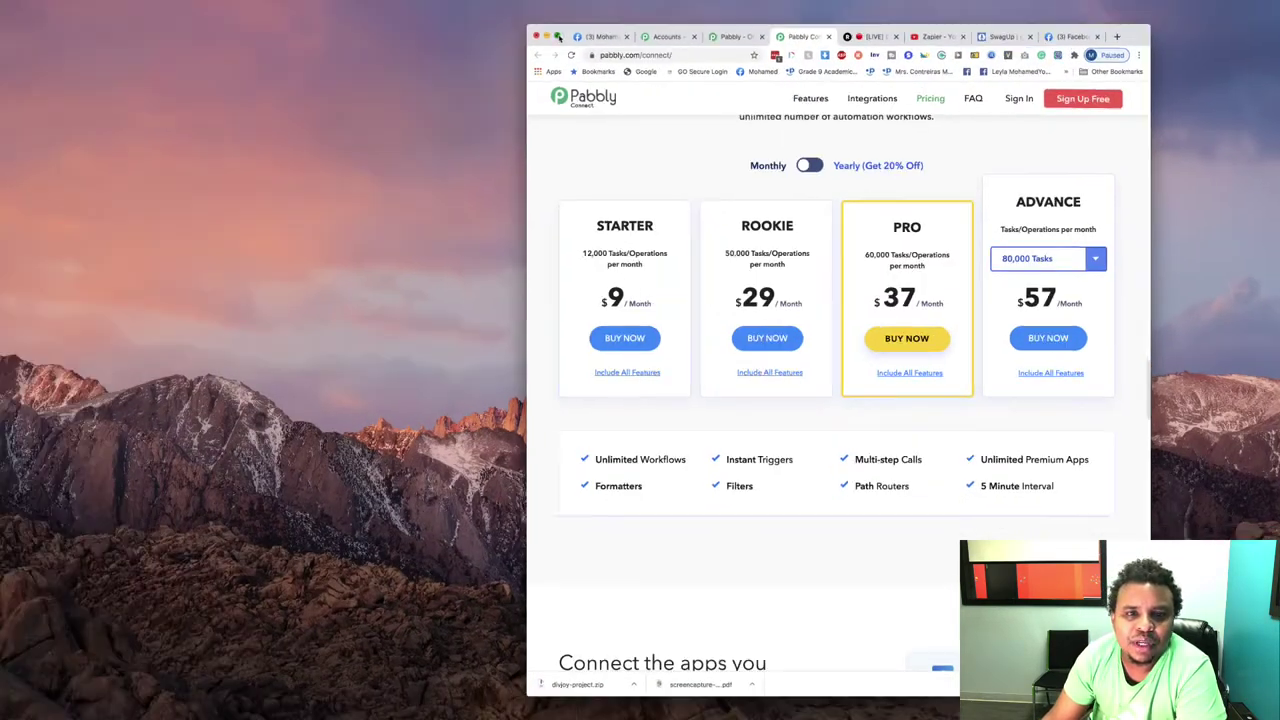
pyautogui.click(558, 36)
pyautogui.scroll(3, 894, 346)
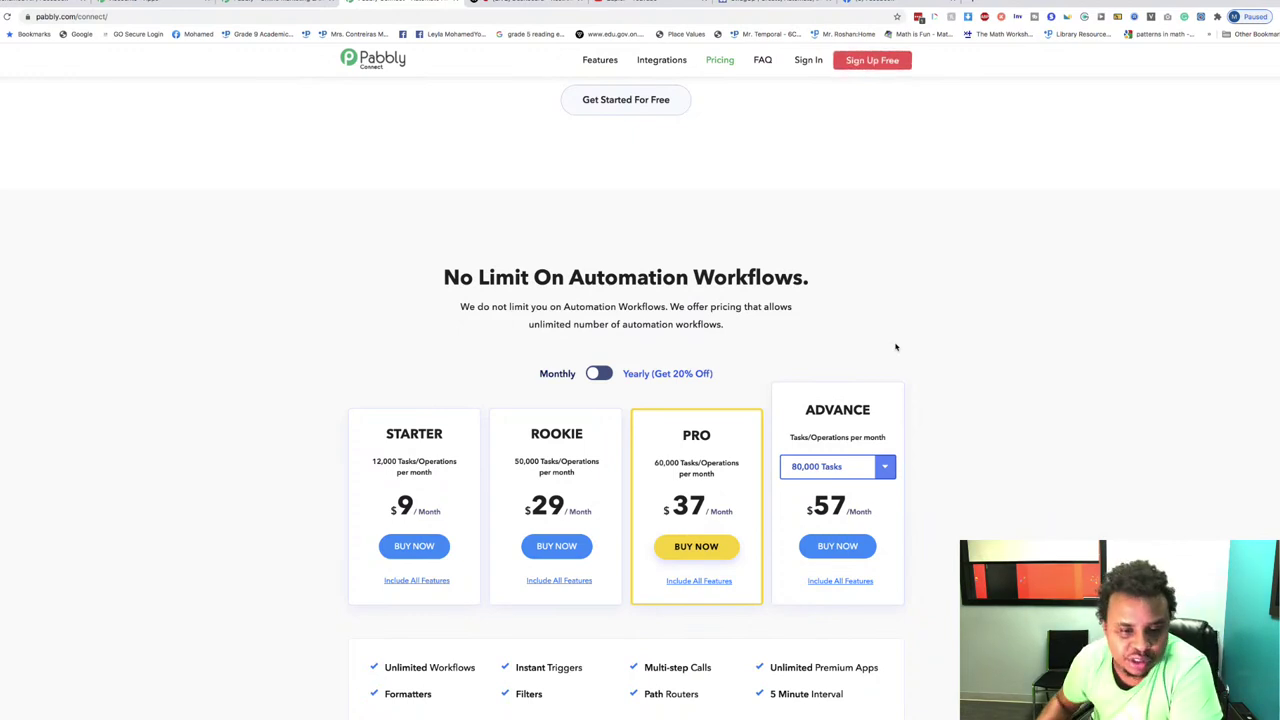
pyautogui.scroll(-3, 895, 347)
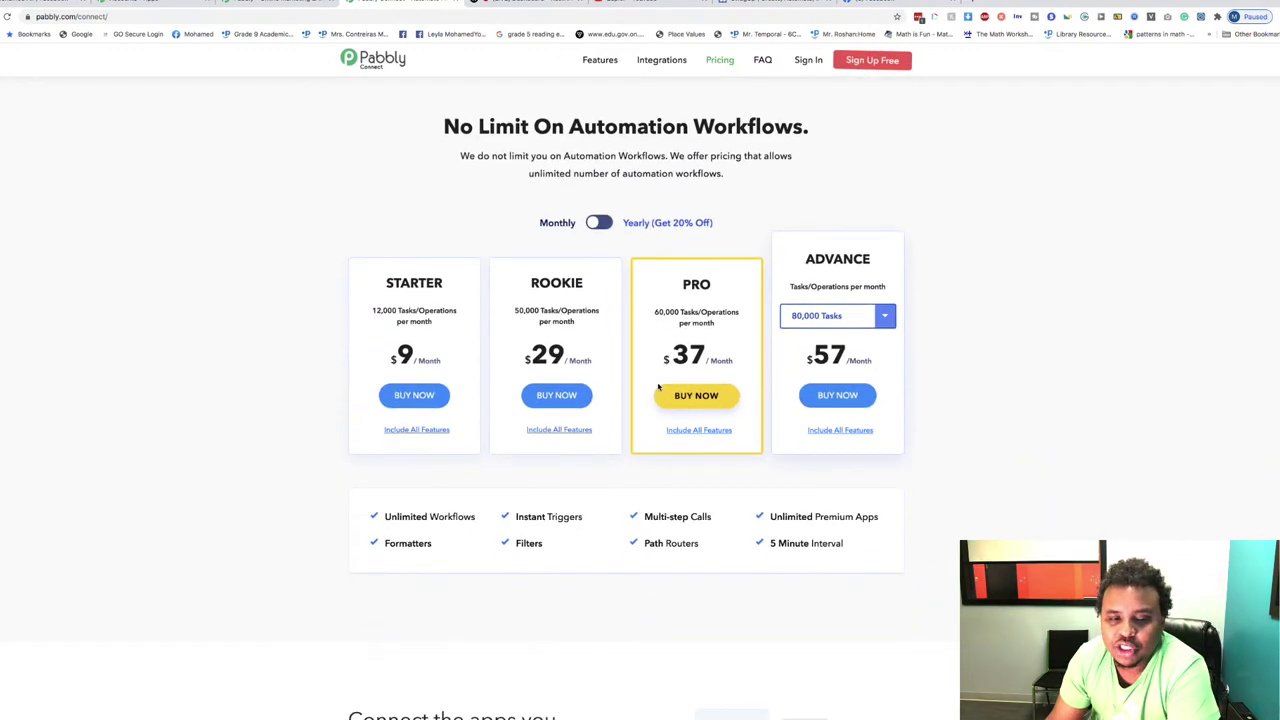
pyautogui.moveTo(374, 318); pyautogui.dragTo(354, 289)
pyautogui.click(456, 358)
pyautogui.click(360, 293)
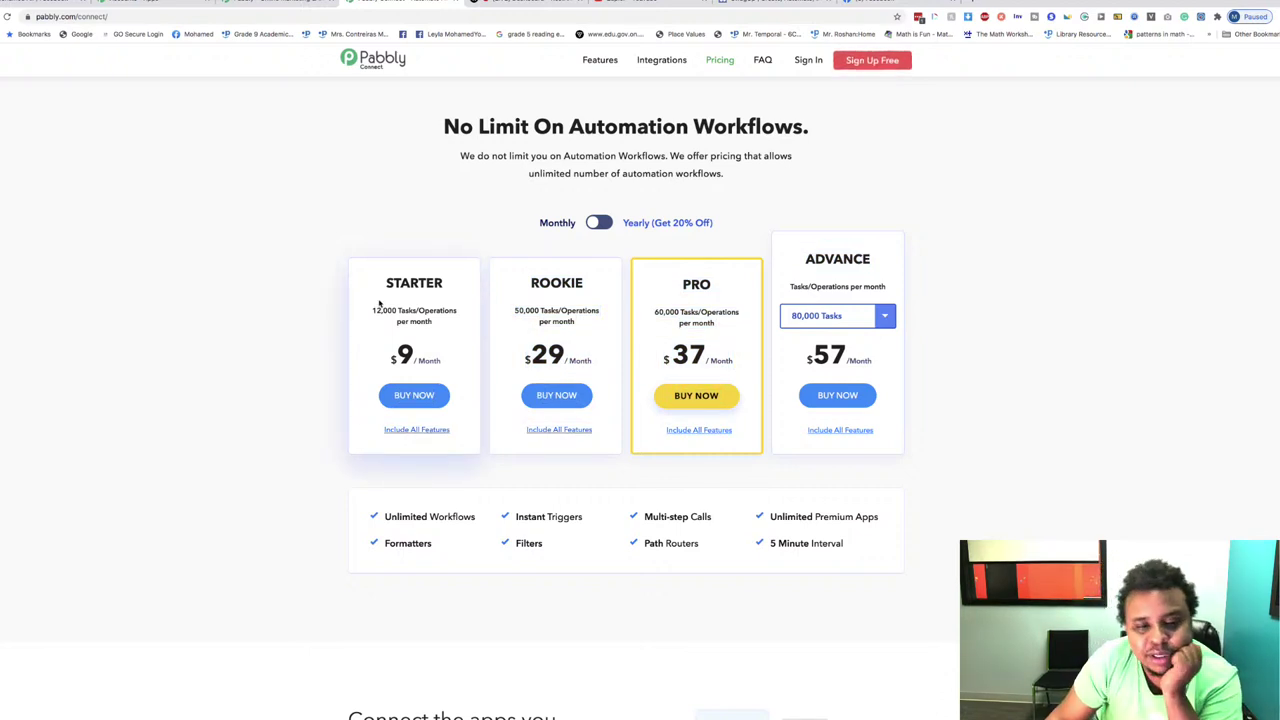
pyautogui.moveTo(449, 363); pyautogui.dragTo(376, 360)
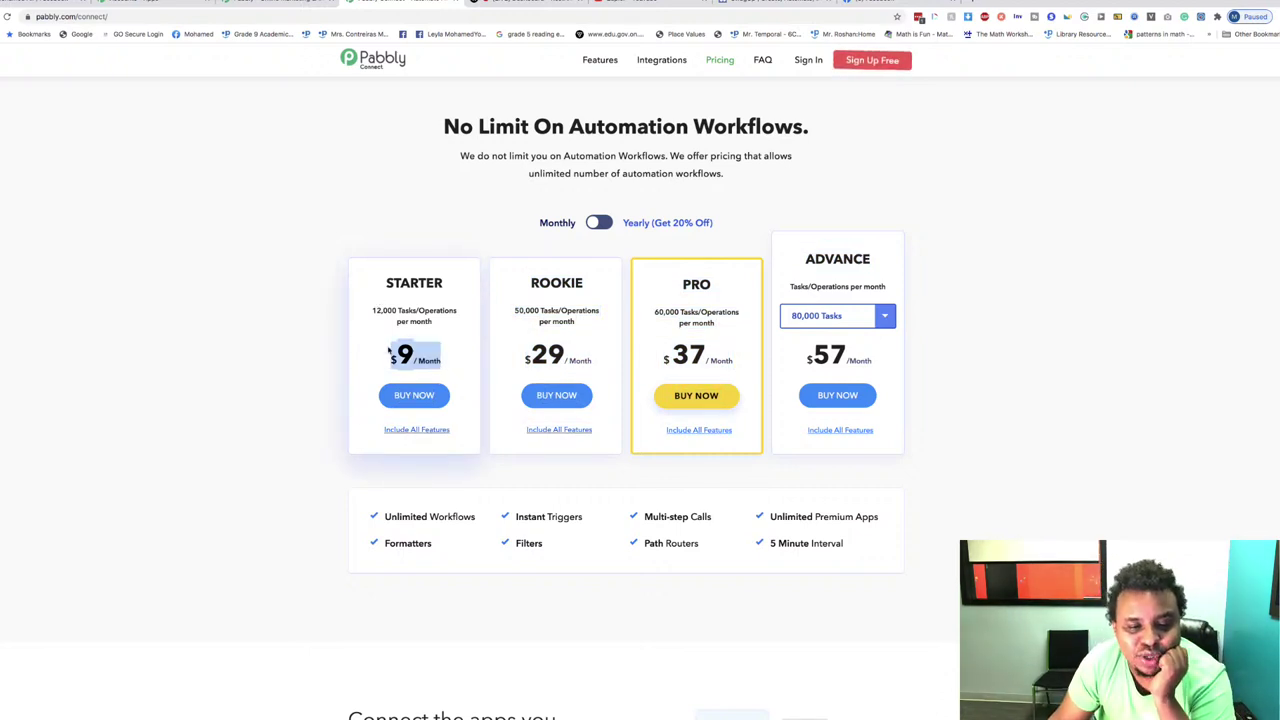
pyautogui.click(397, 342)
pyautogui.moveTo(457, 366); pyautogui.dragTo(391, 348)
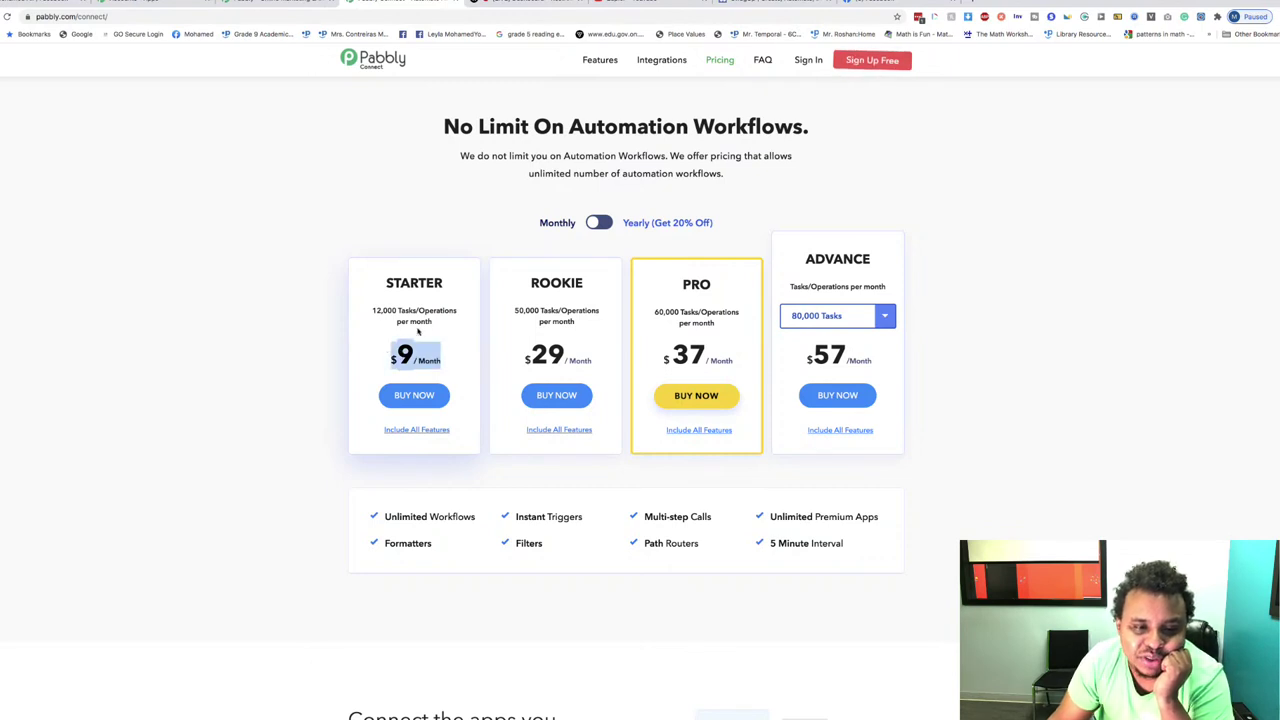
pyautogui.click(366, 334)
pyautogui.moveTo(452, 320); pyautogui.dragTo(358, 308)
pyautogui.click(359, 310)
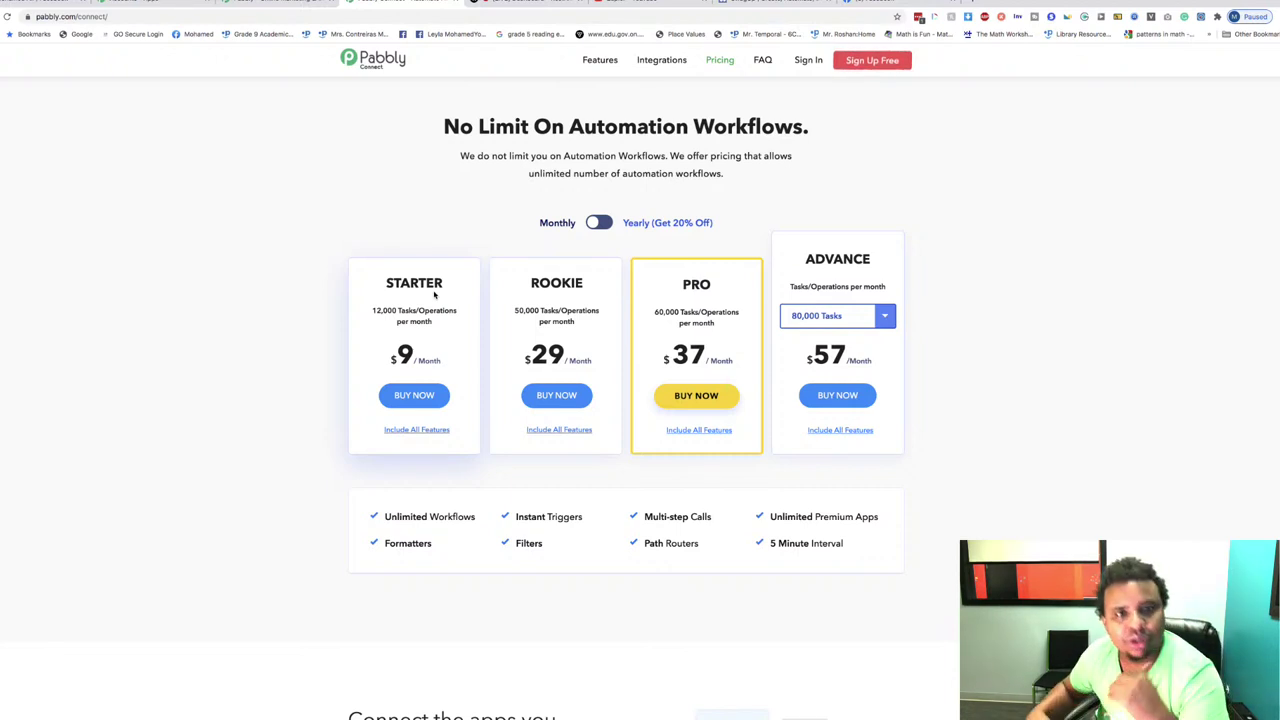
pyautogui.scroll(-1, 434, 294)
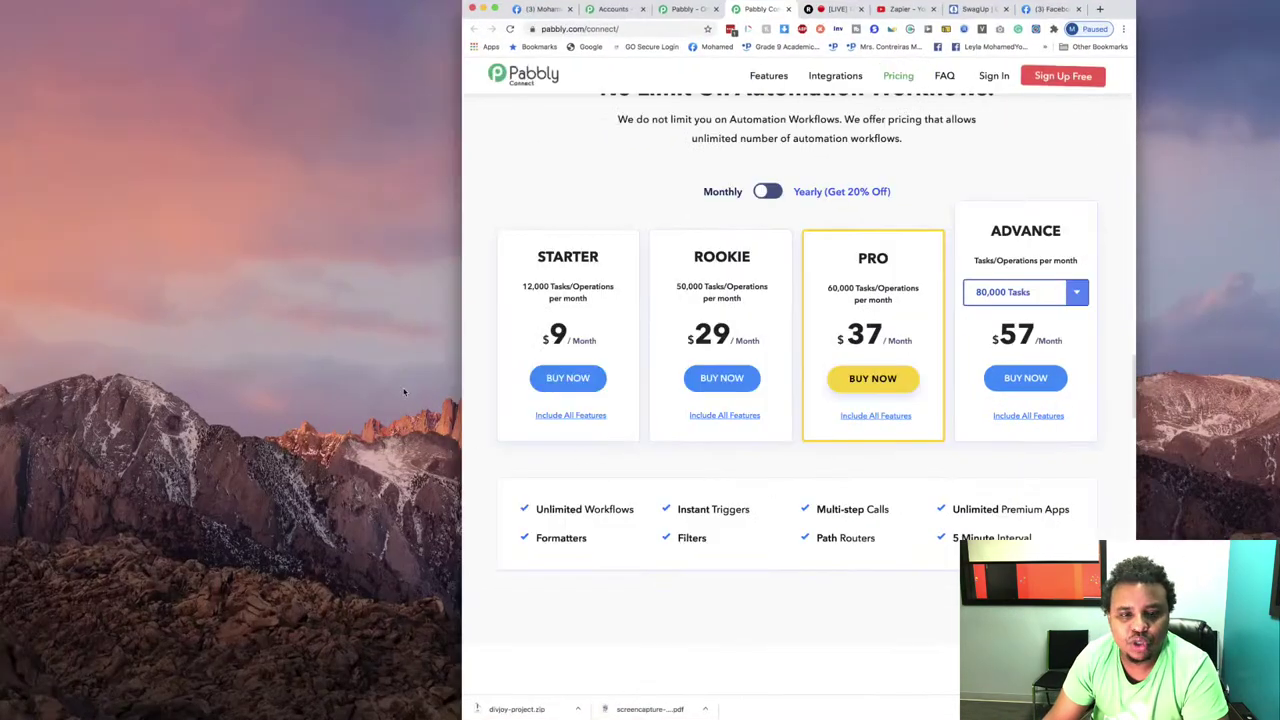
# Step: Toggle full screen on and off, then switch to the Zapier YouTube videos tab
pyautogui.click(435, 325)
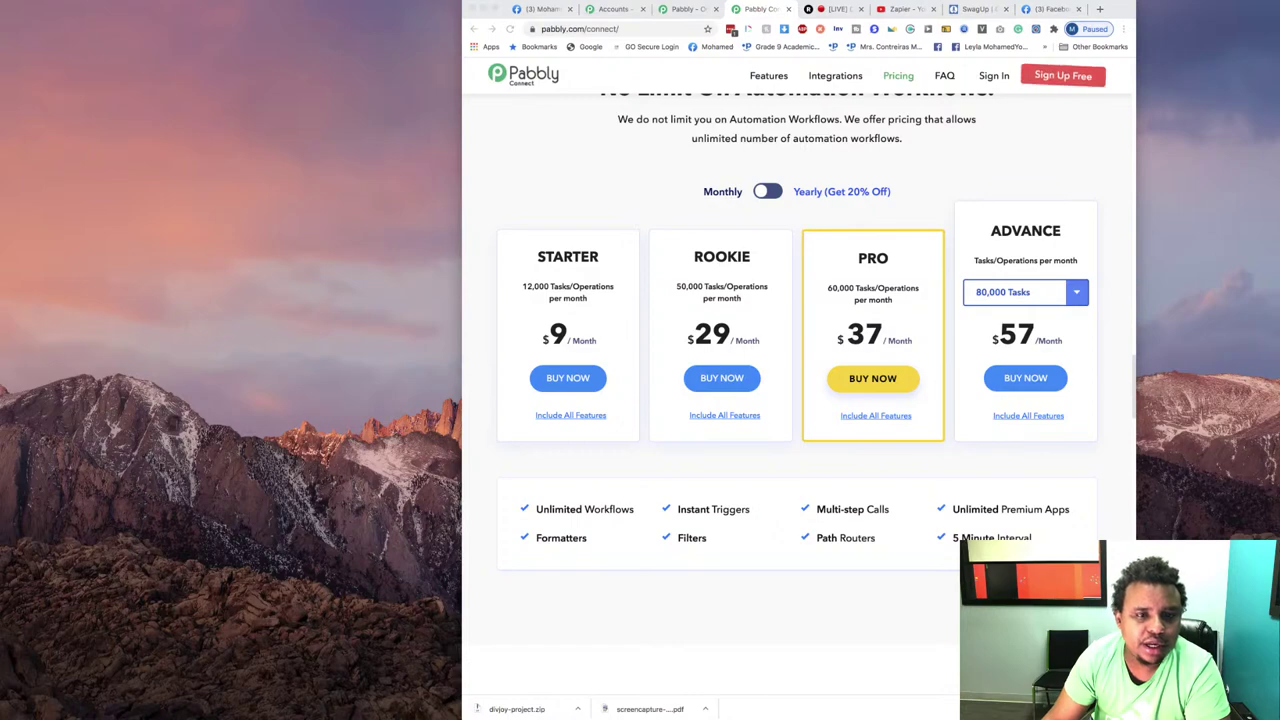
pyautogui.press('ctrl+super+f')
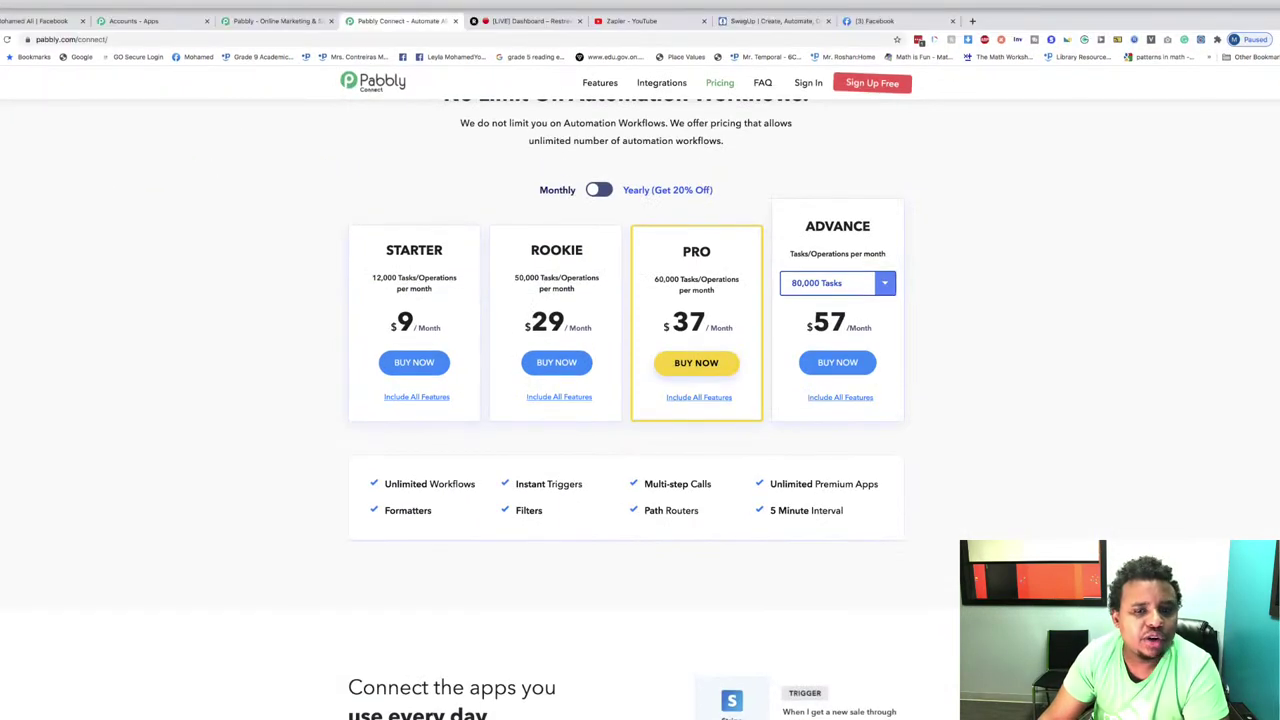
pyautogui.press('ctrl+super+f')
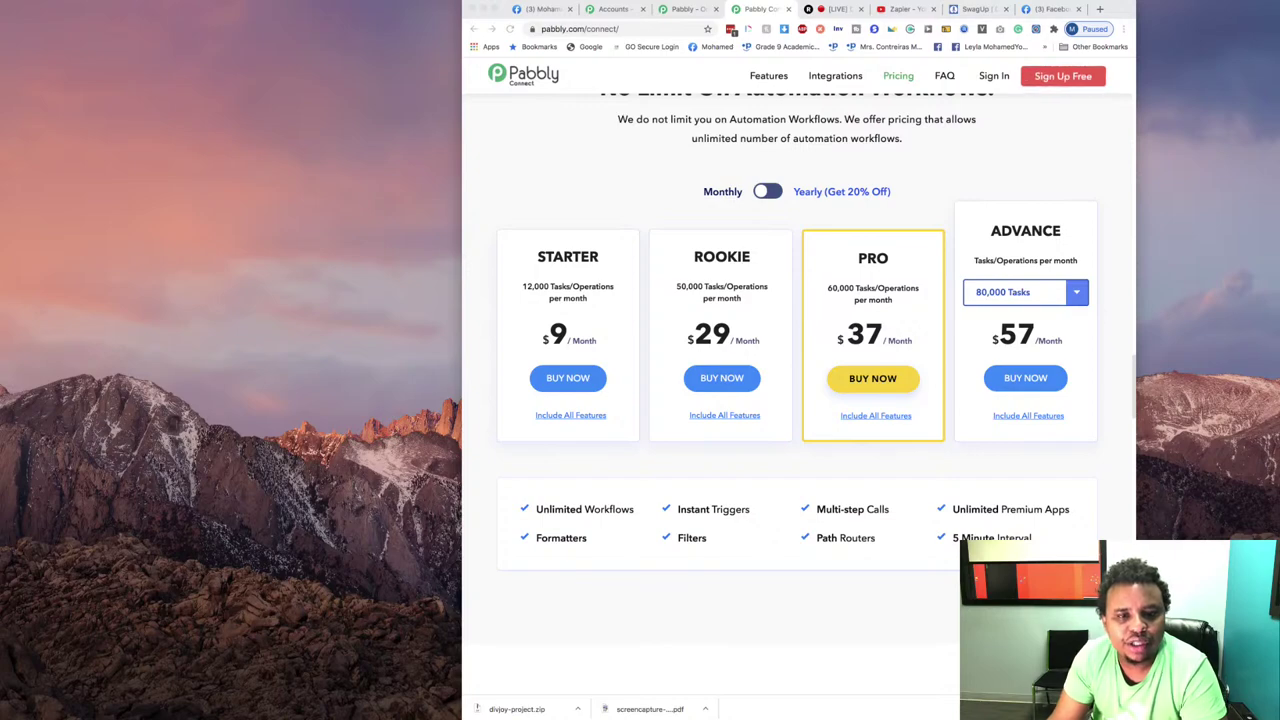
pyautogui.click(495, 8)
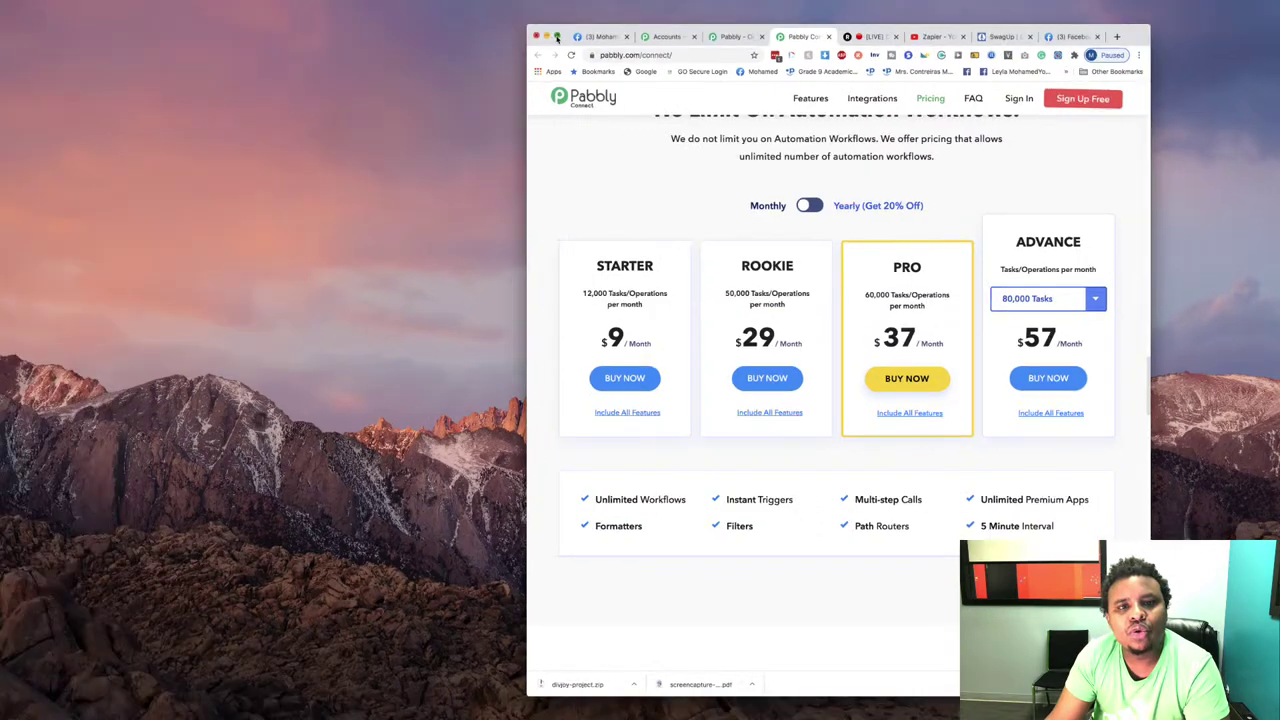
pyautogui.click(630, 4)
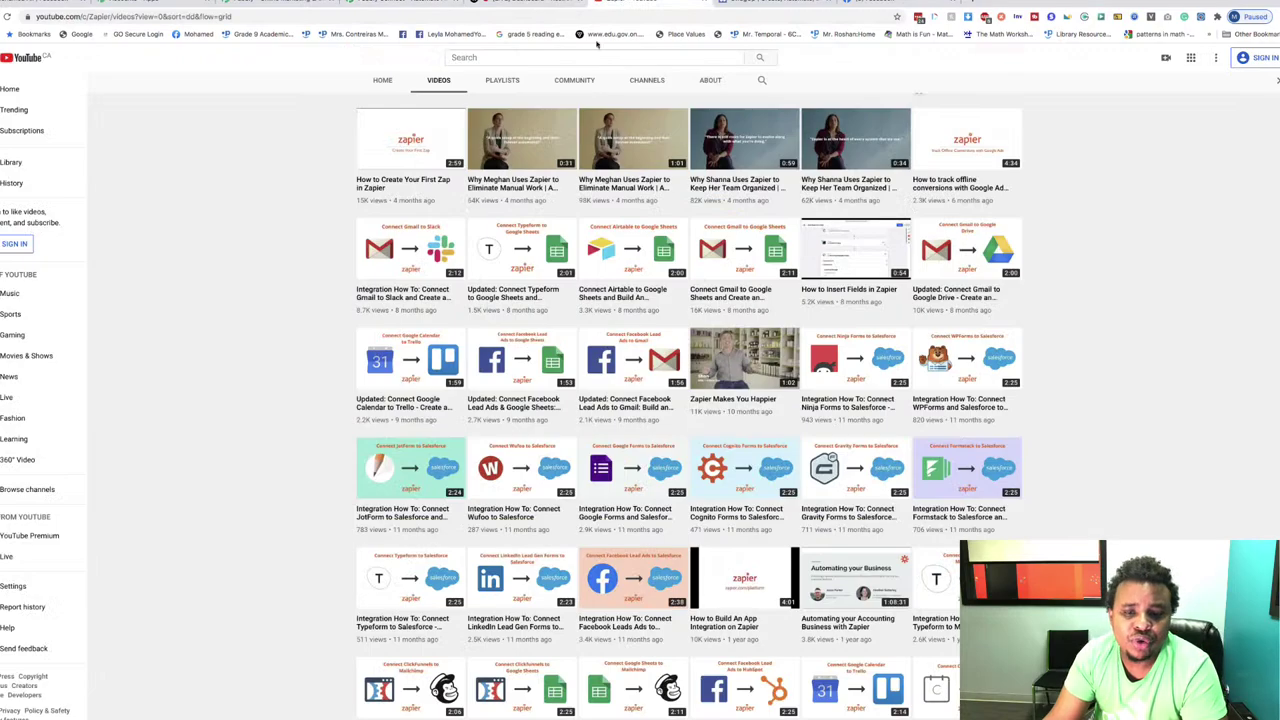
# Step: Scroll through Zapier's videos, then move via the Pabbly Connect tab to the pabbly.com tab
pyautogui.scroll(4, 822, 392)
pyautogui.scroll(3, 822, 392)
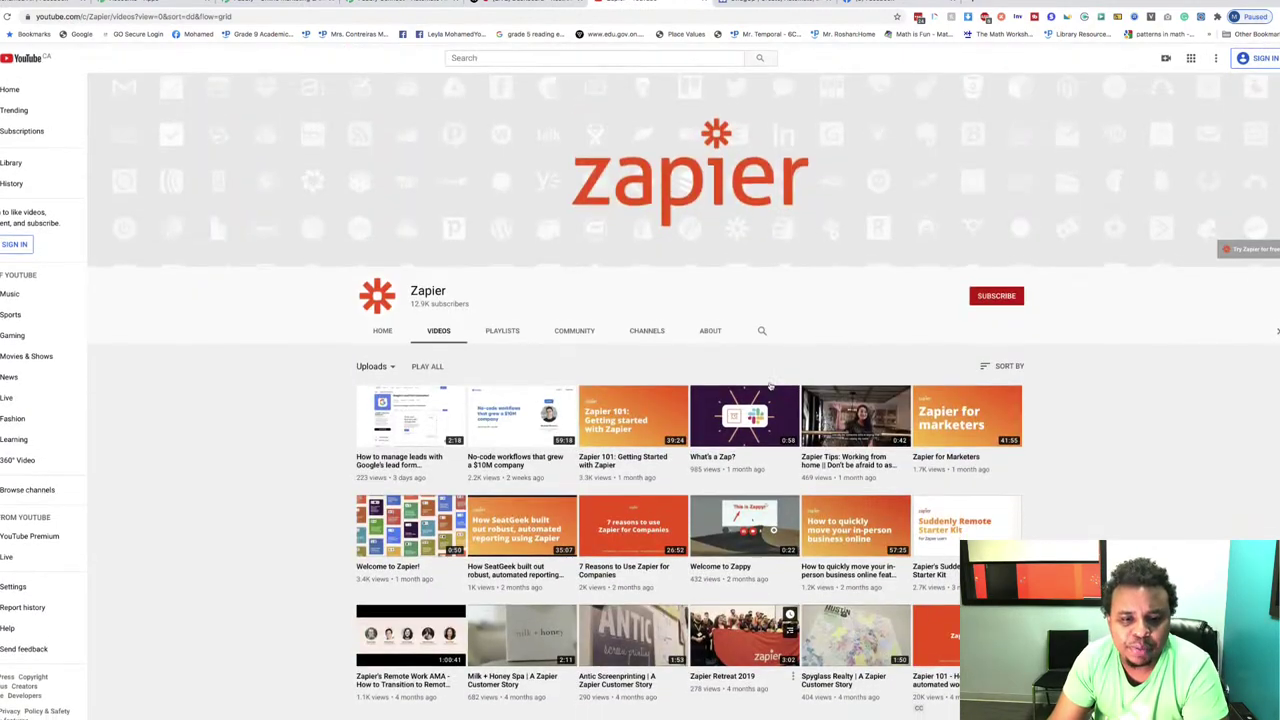
pyautogui.scroll(-3, 762, 386)
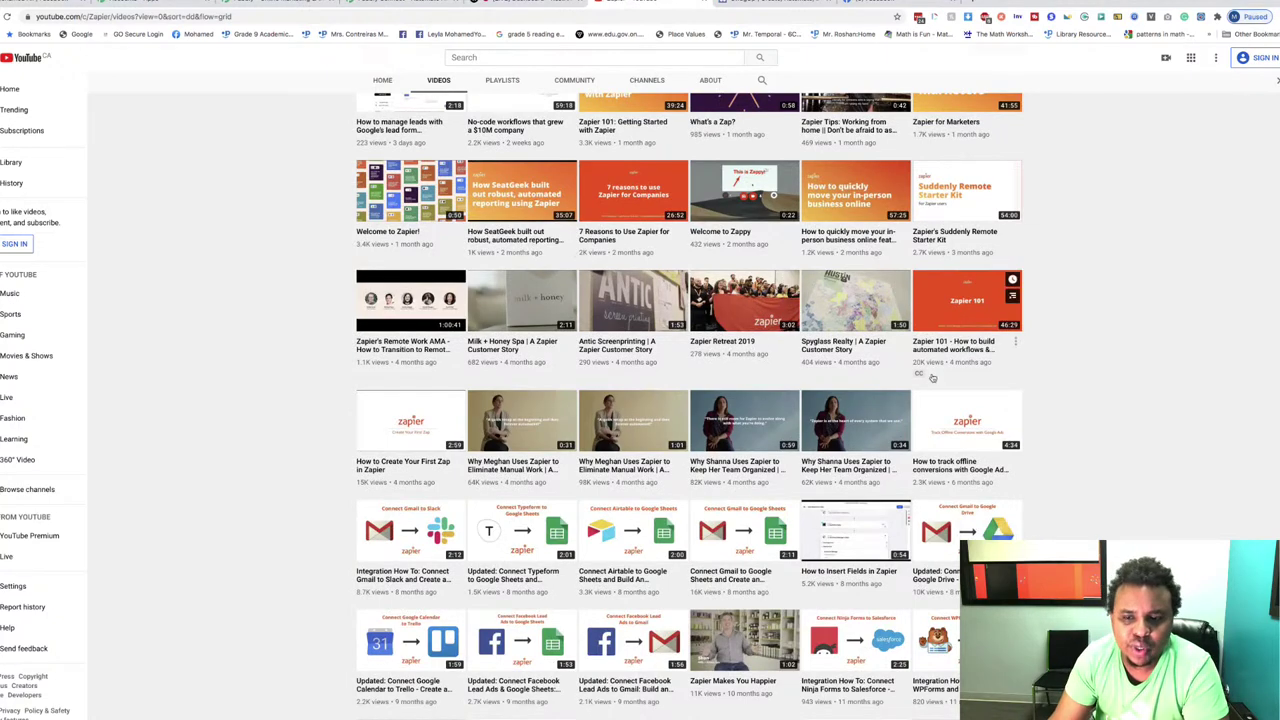
pyautogui.scroll(-5, 1070, 378)
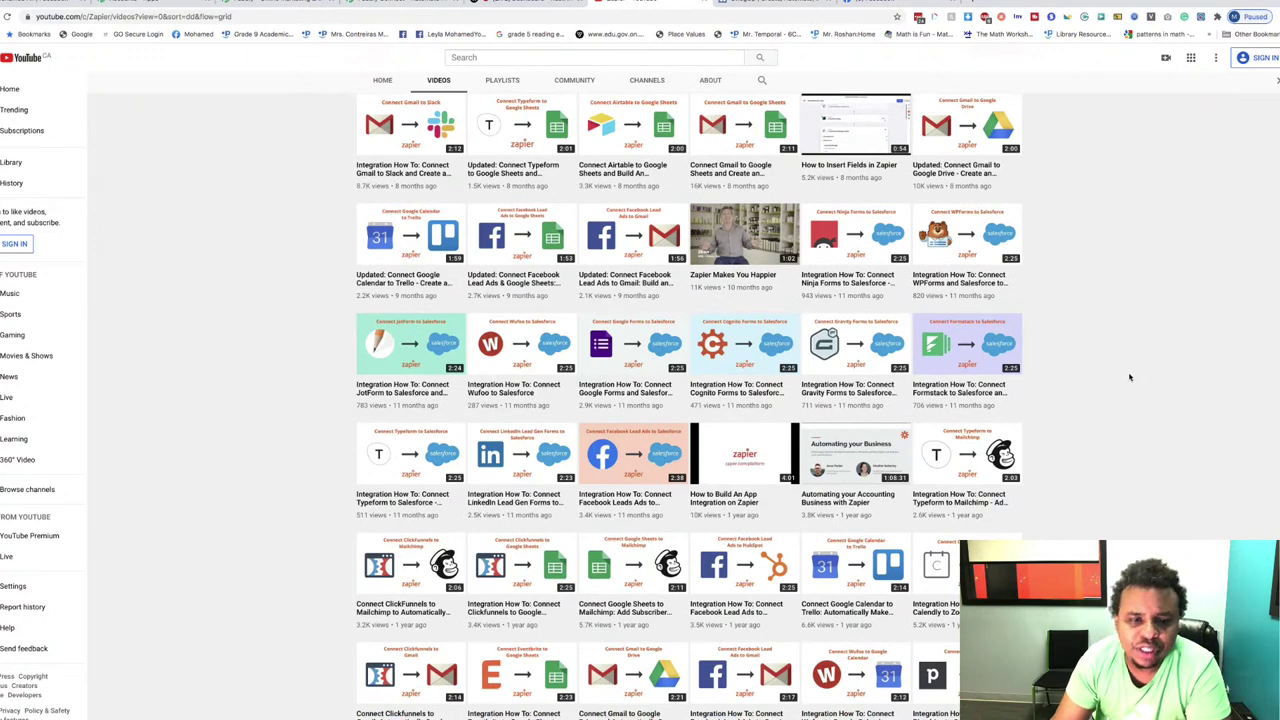
pyautogui.scroll(-1, 1130, 377)
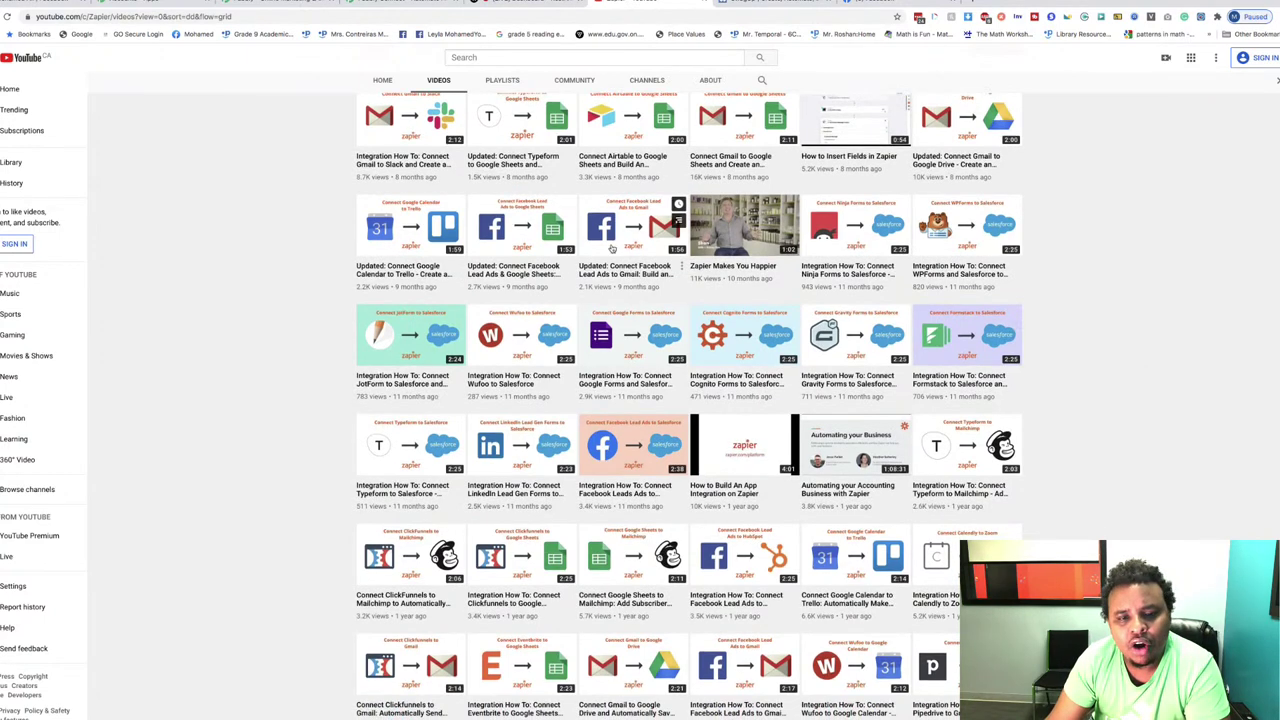
pyautogui.scroll(-2, 610, 378)
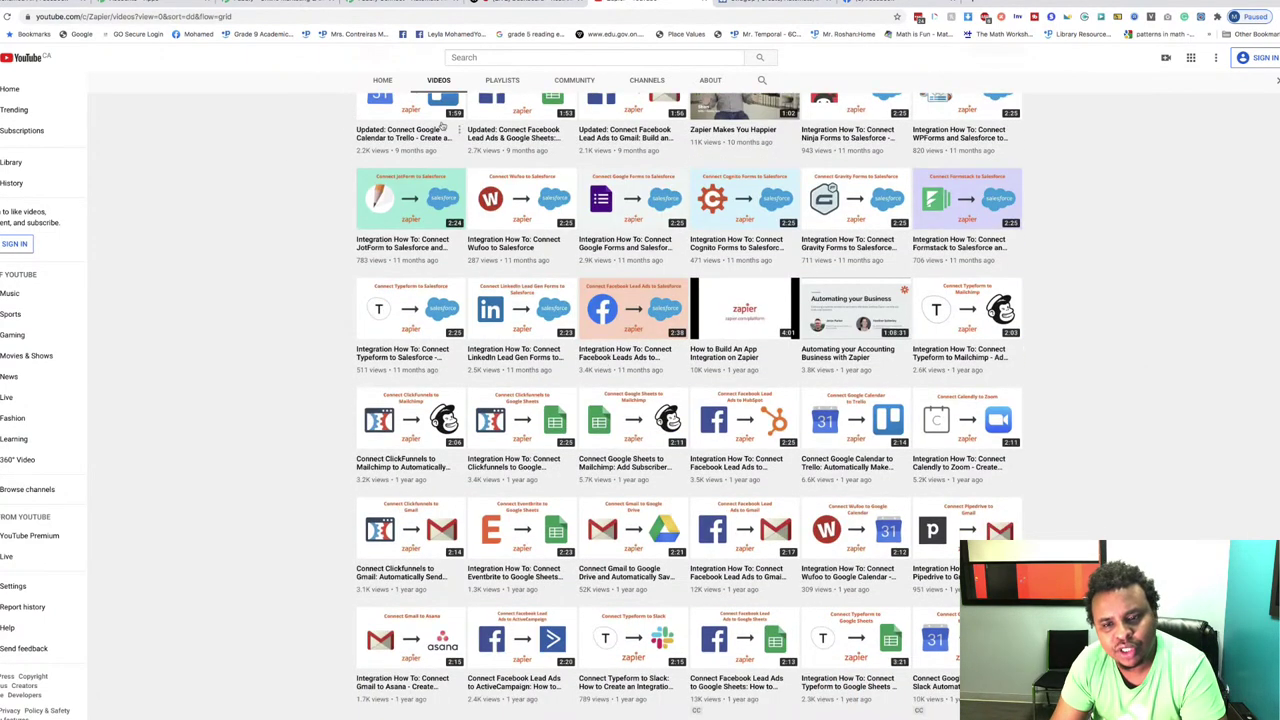
pyautogui.scroll(15, 937, 172)
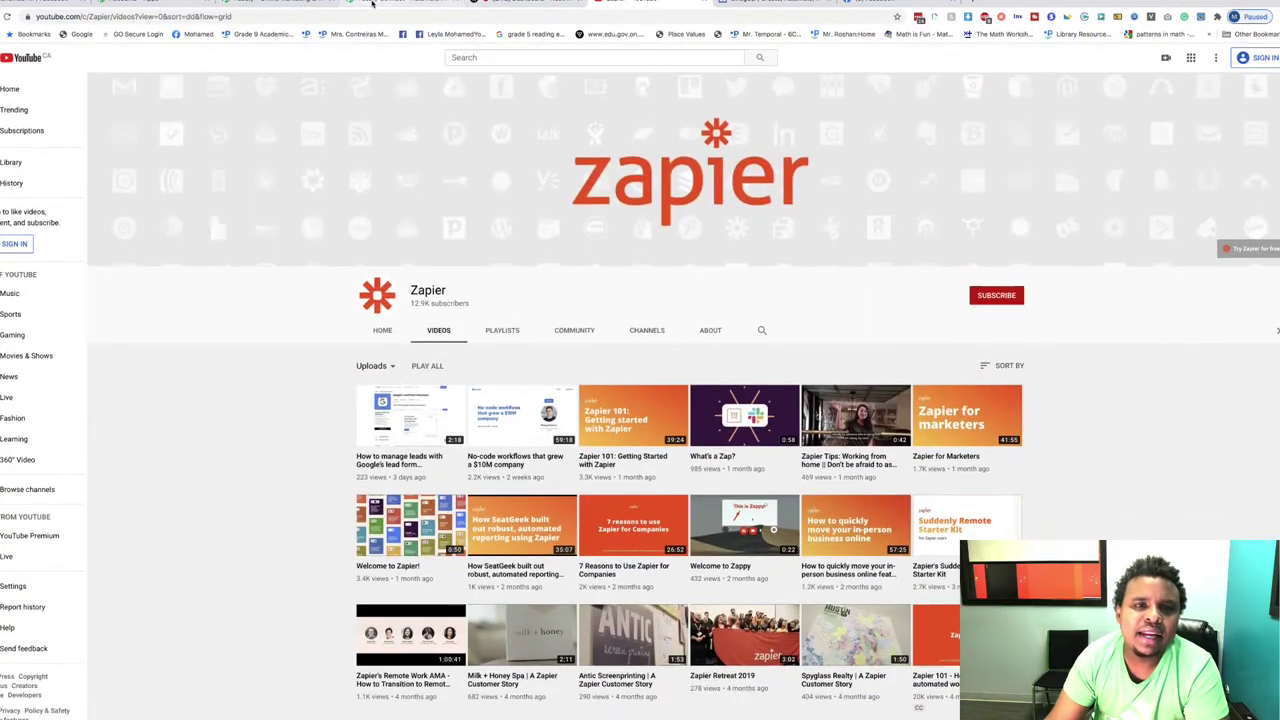
pyautogui.click(372, 3)
pyautogui.click(260, 3)
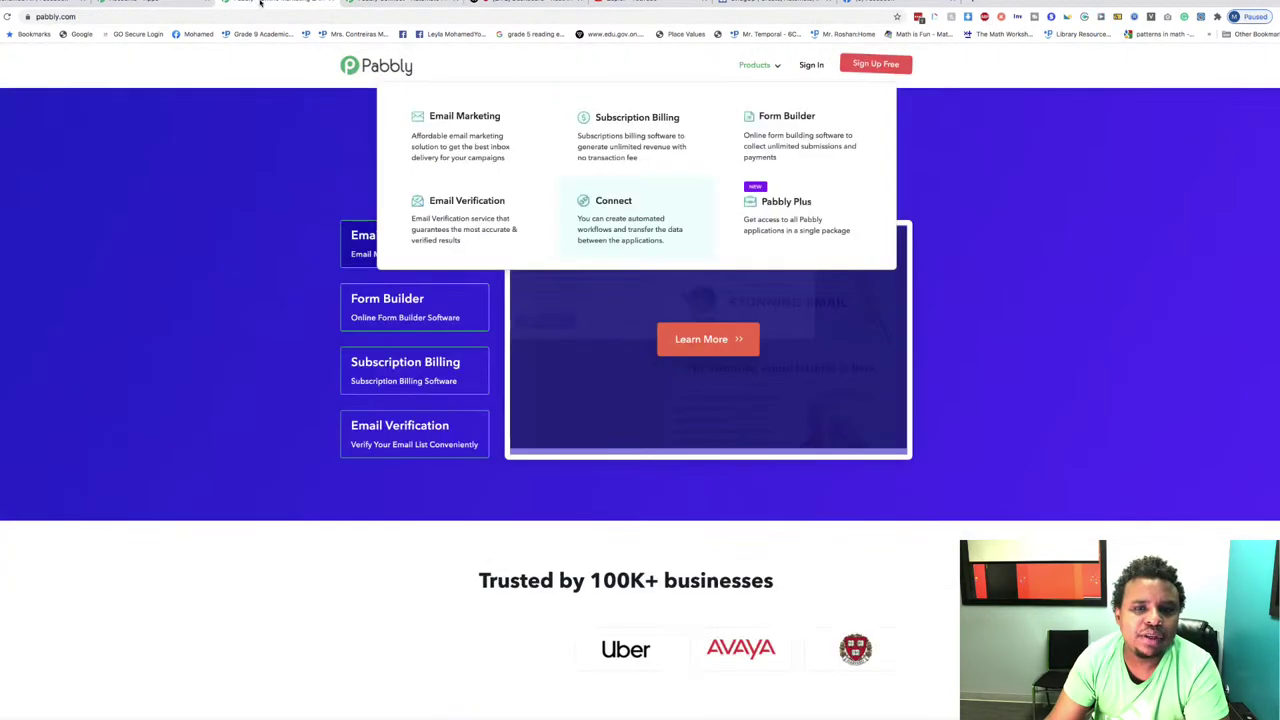
# Step: Launch Connect from the Pabbly All Apps page and scroll through the recent integrations
pyautogui.click(150, 3)
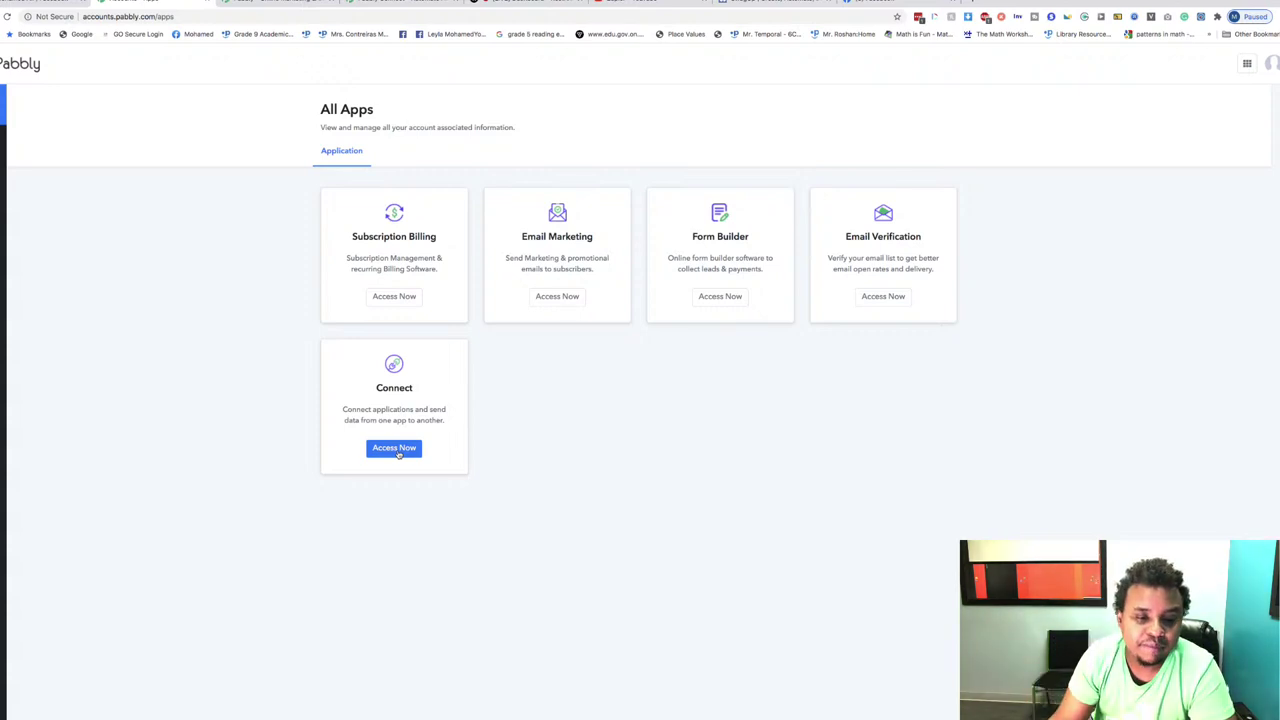
pyautogui.click(396, 450)
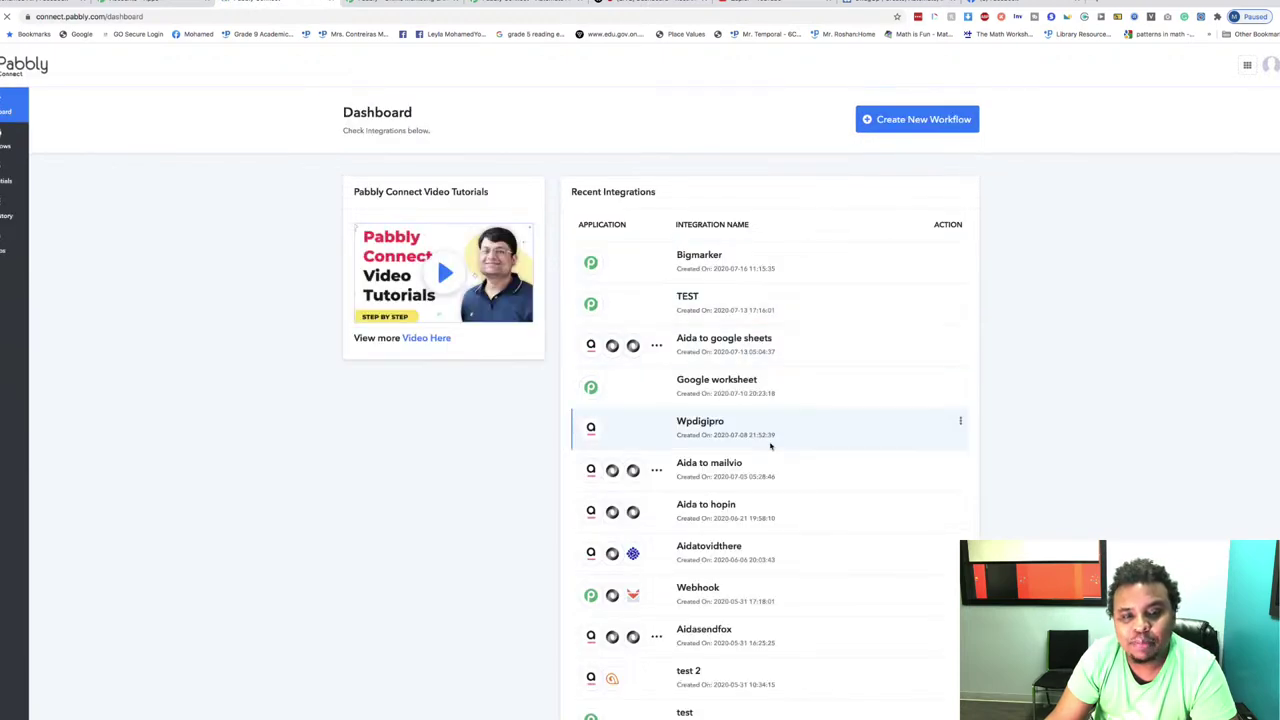
pyautogui.scroll(-3, 786, 457)
pyautogui.scroll(3, 786, 457)
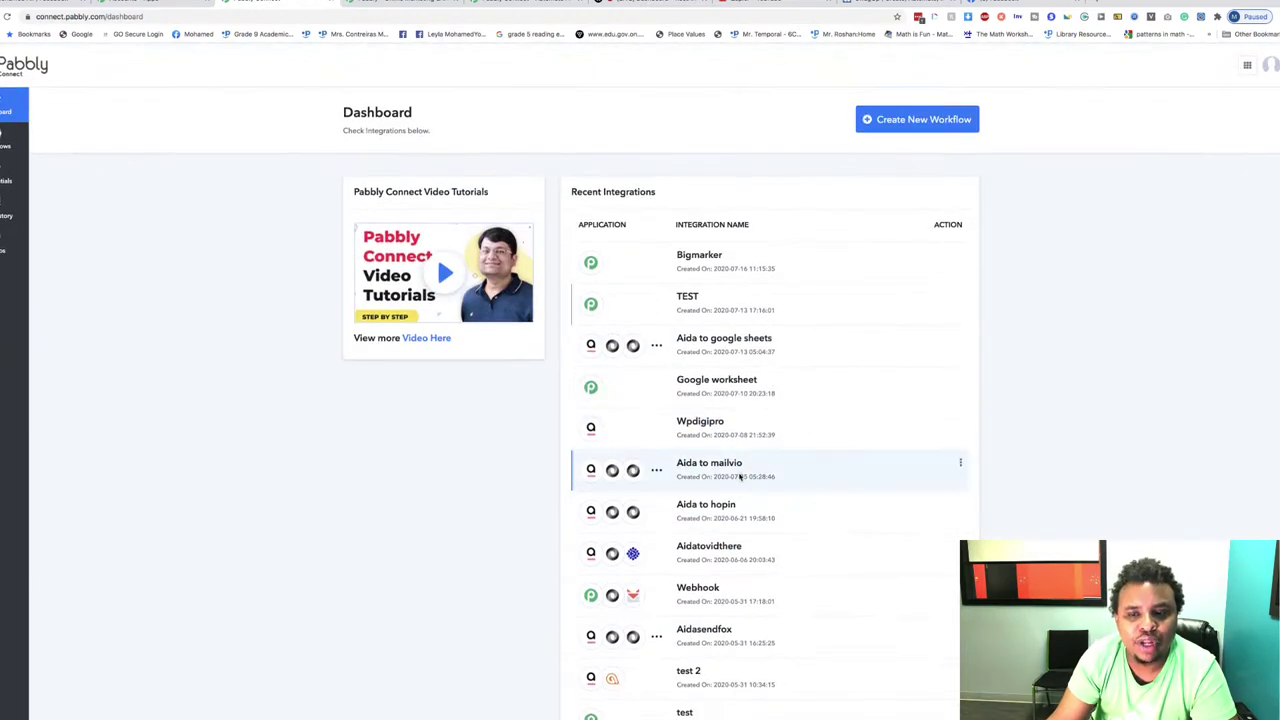
pyautogui.scroll(-3, 867, 550)
pyautogui.scroll(4, 866, 550)
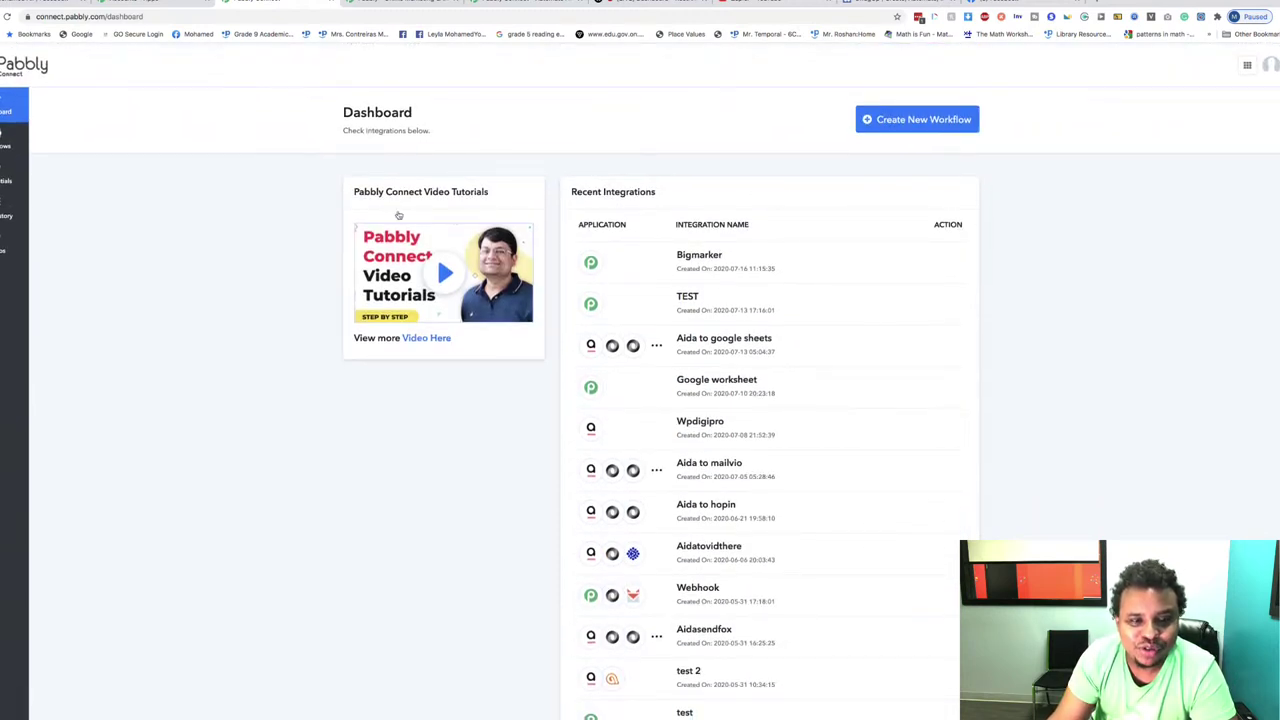
pyautogui.scroll(-3, 923, 457)
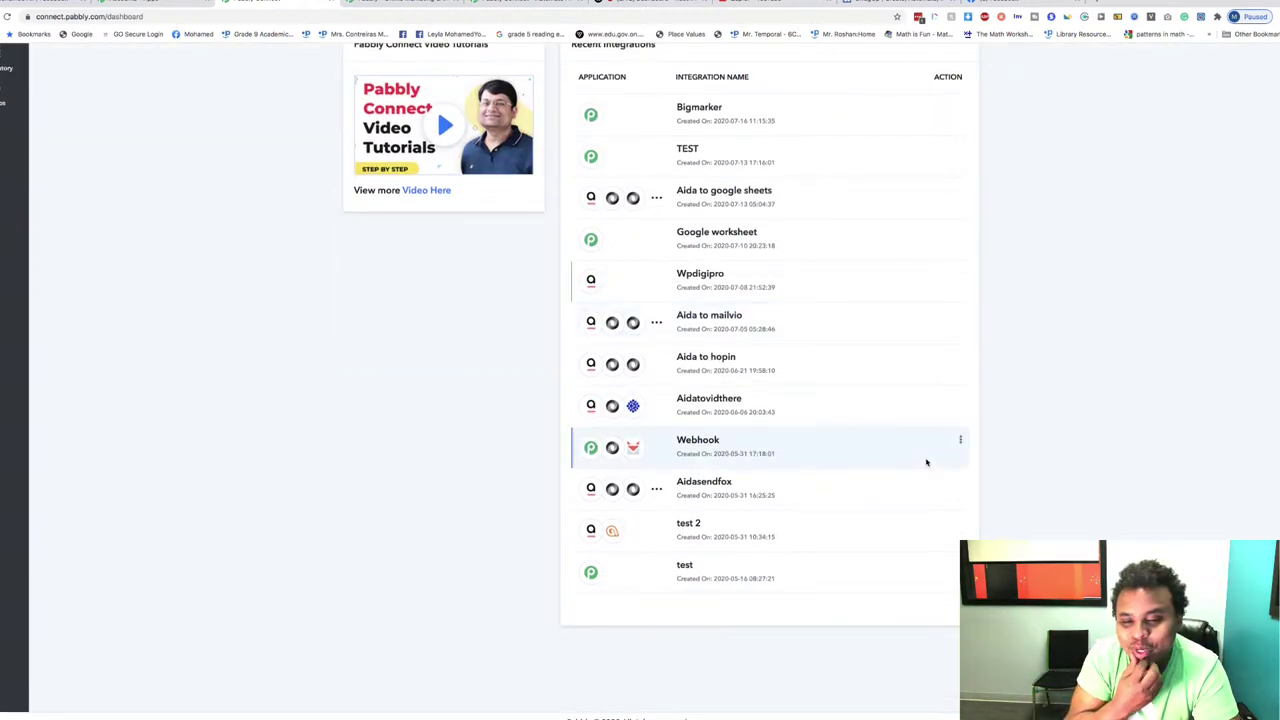
pyautogui.scroll(3, 926, 462)
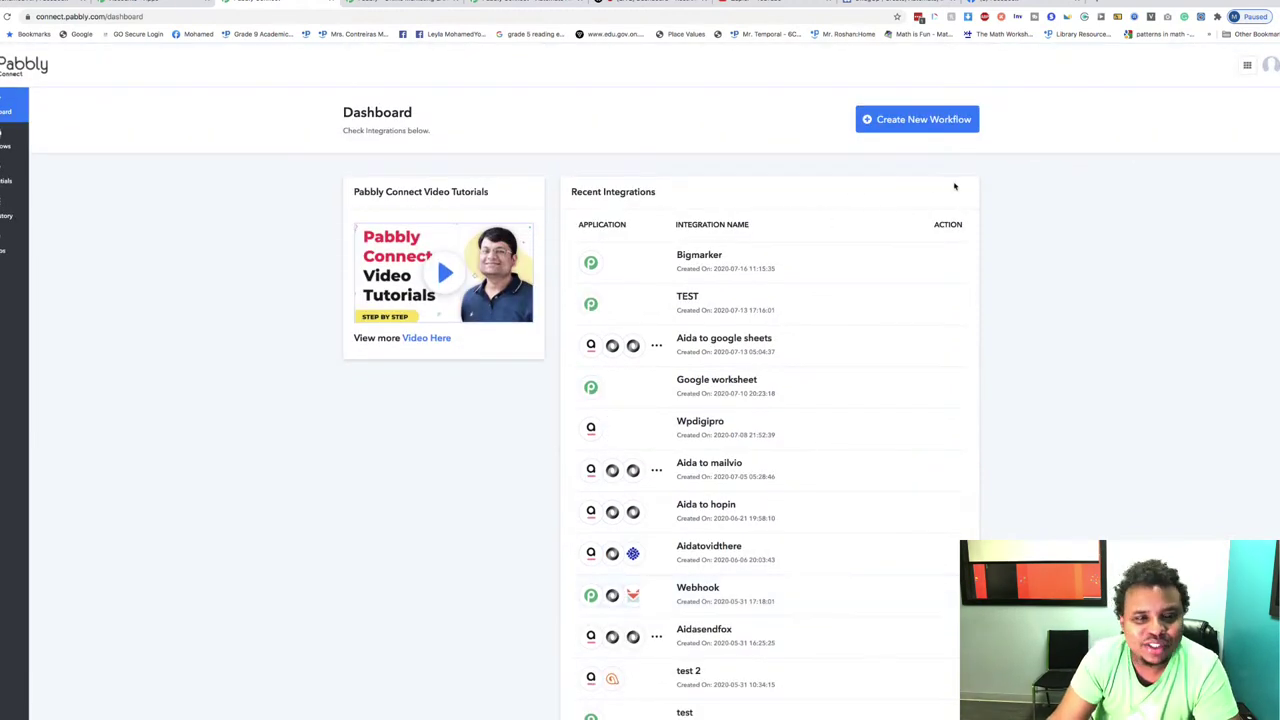
# Step: Create and save a new workflow named 'TET'
pyautogui.click(920, 119)
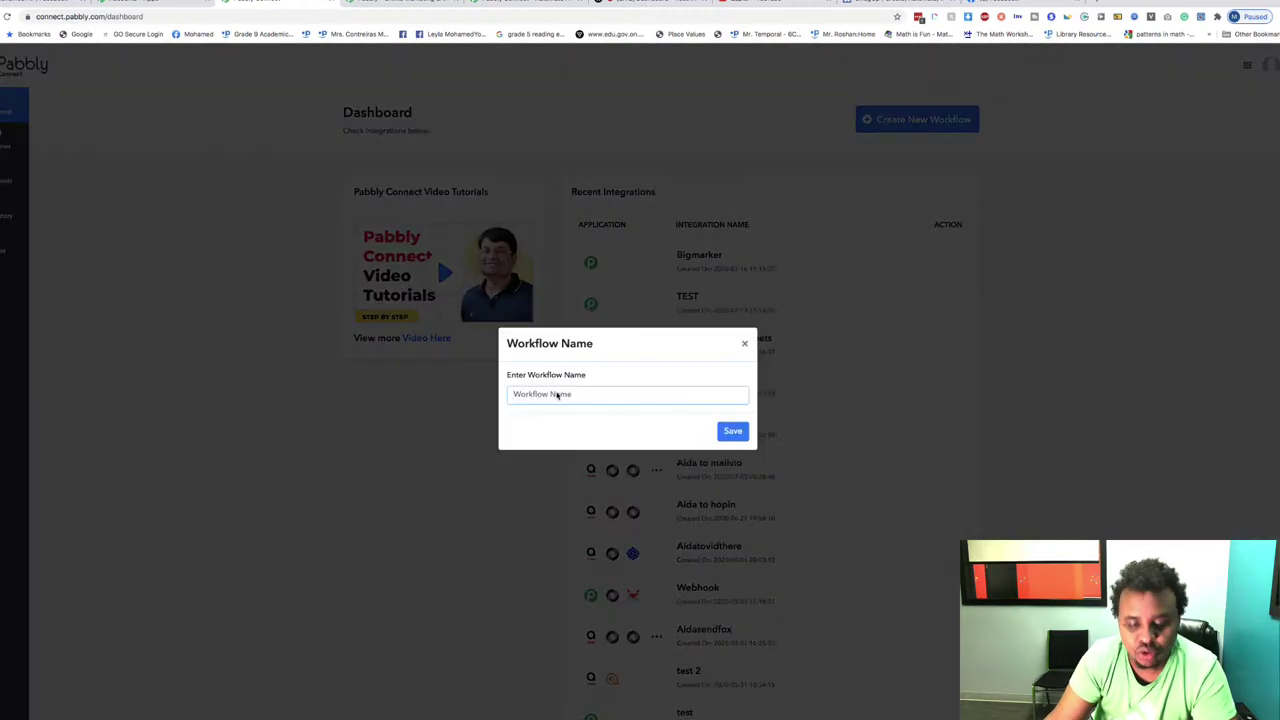
pyautogui.write('TET')
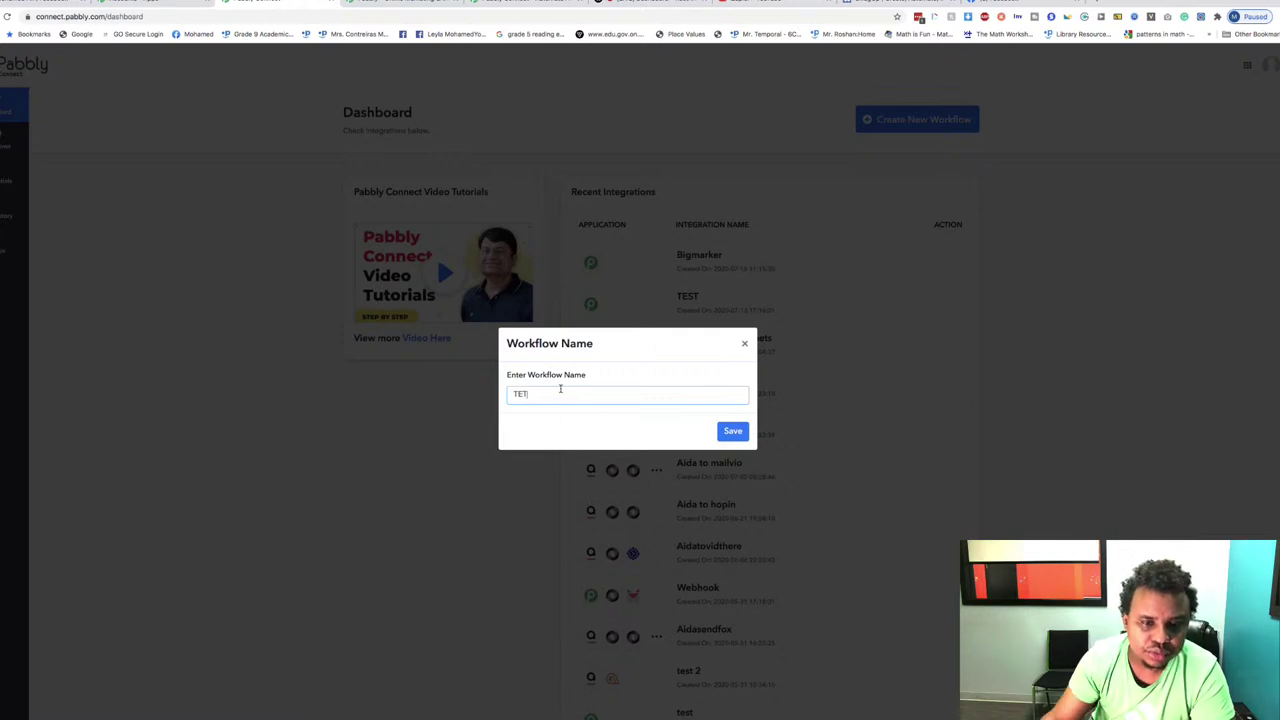
pyautogui.click(726, 431)
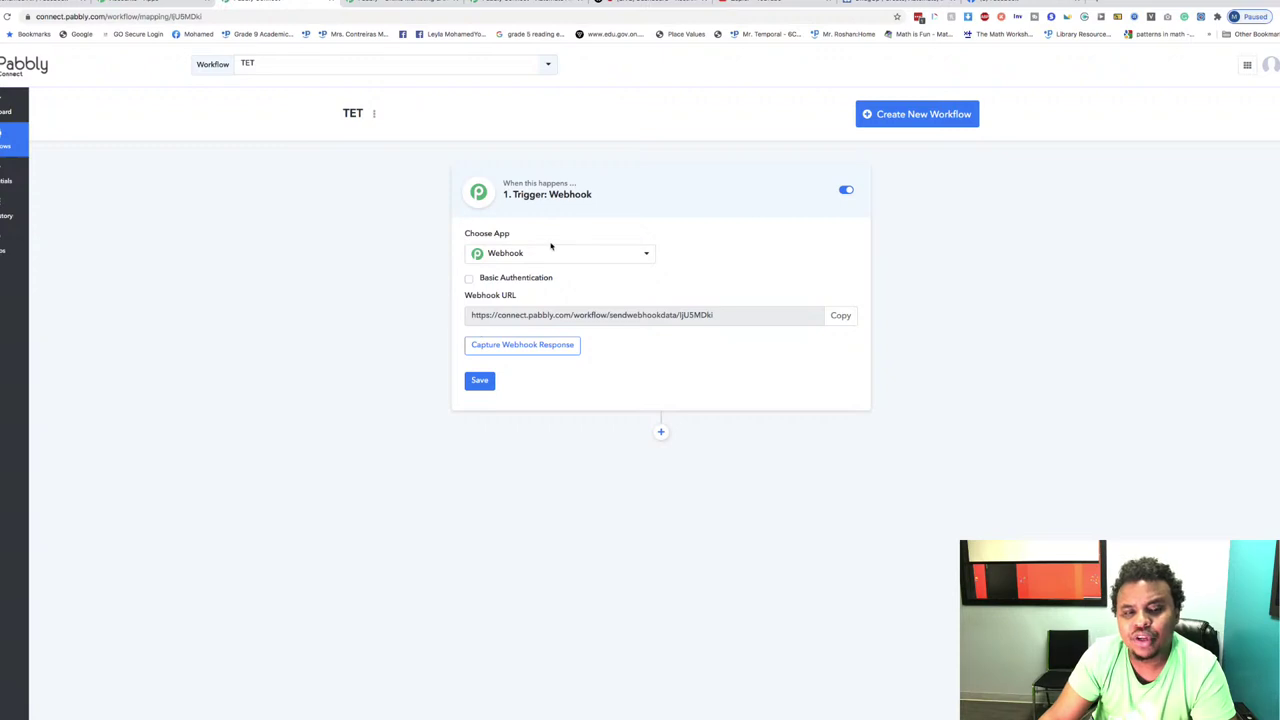
# Step: Choose GIST as the TET trigger app and review its New User method
pyautogui.click(551, 252)
pyautogui.scroll(-3, 537, 450)
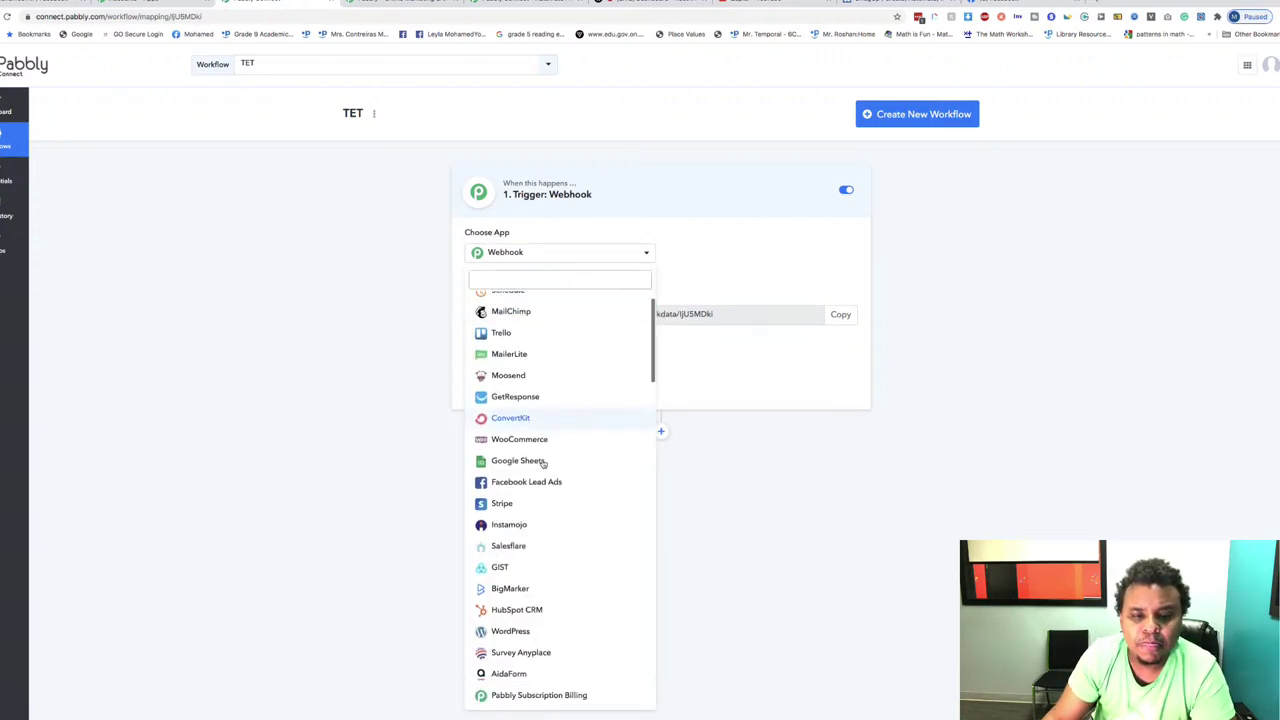
pyautogui.scroll(-1, 560, 439)
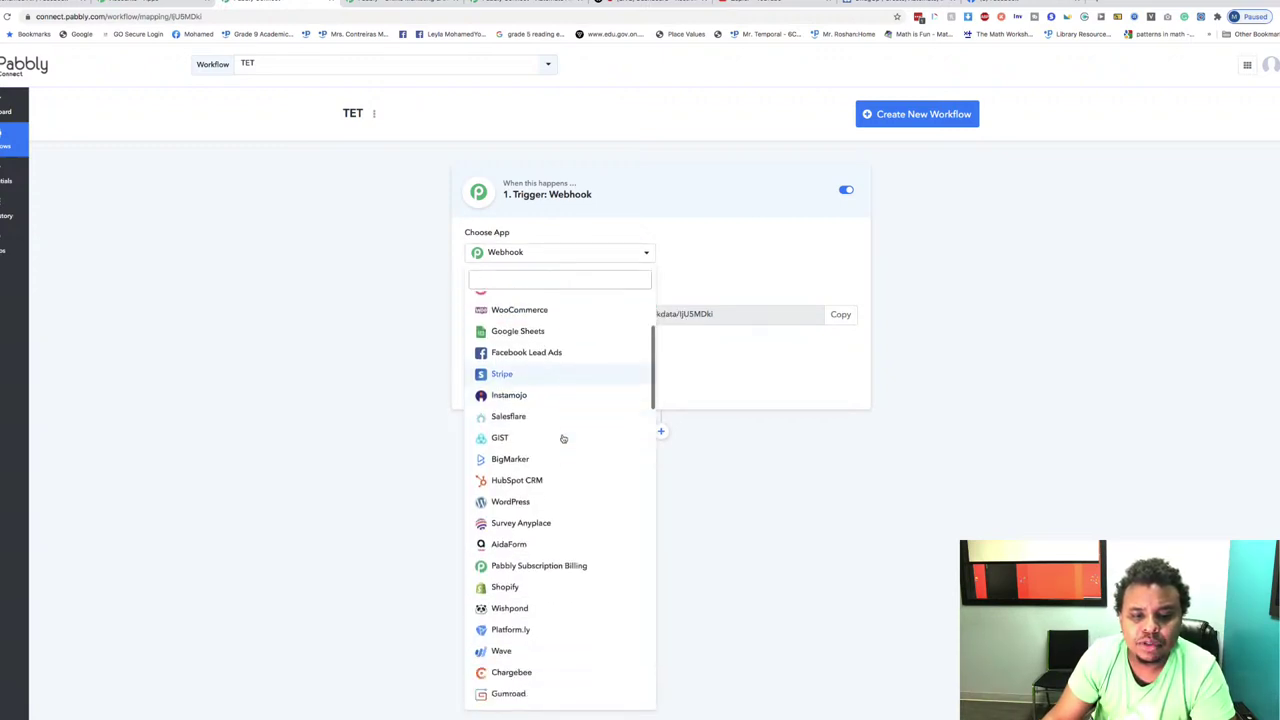
pyautogui.scroll(-1, 575, 445)
pyautogui.click(512, 388)
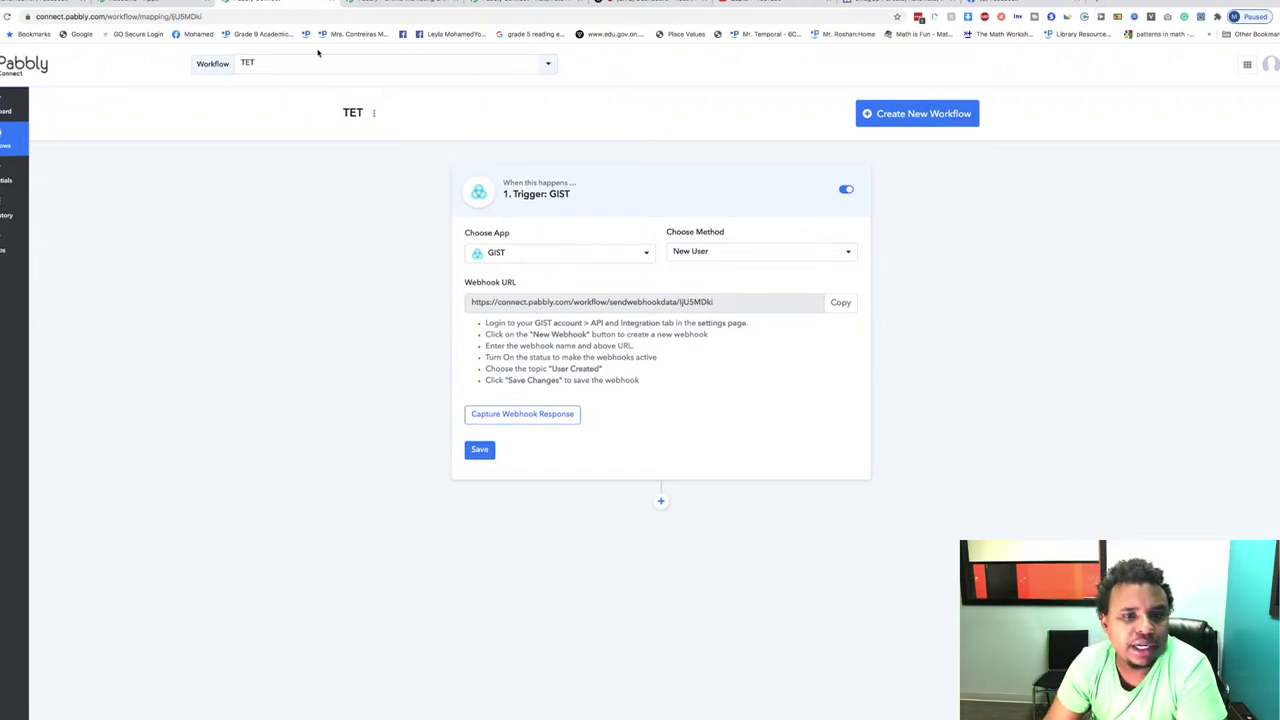
pyautogui.click(732, 250)
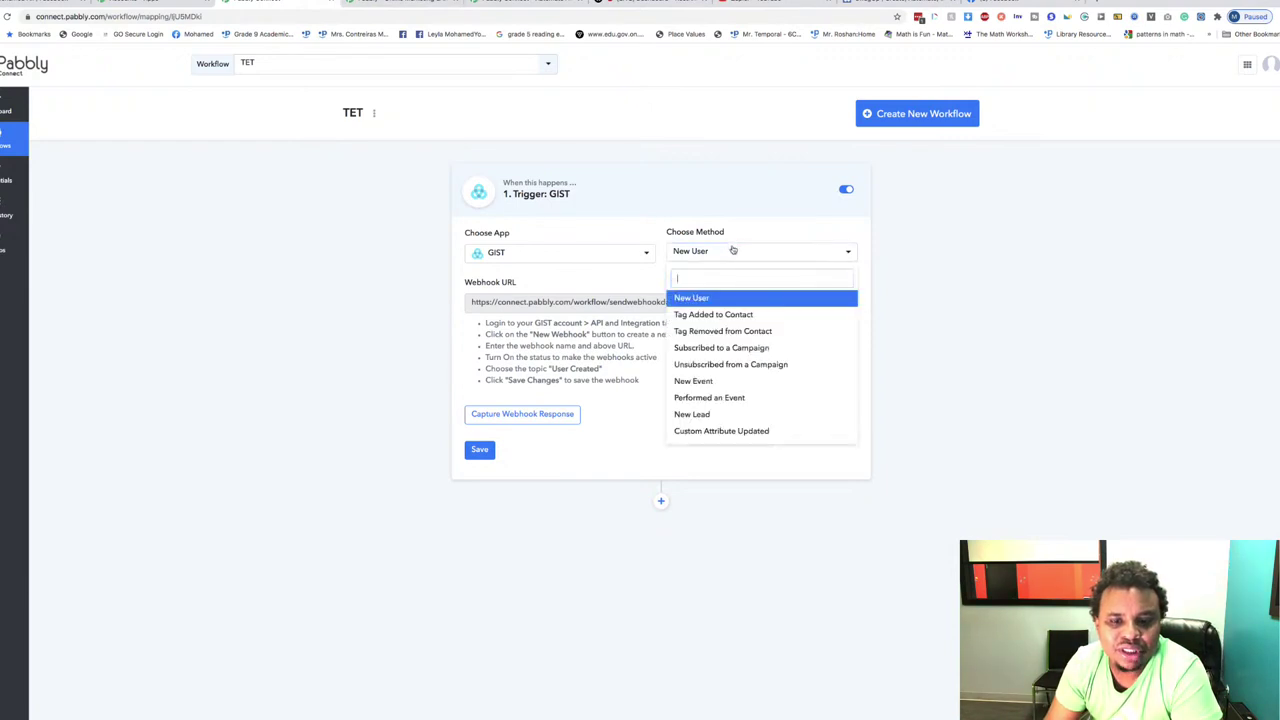
pyautogui.scroll(-1, 766, 385)
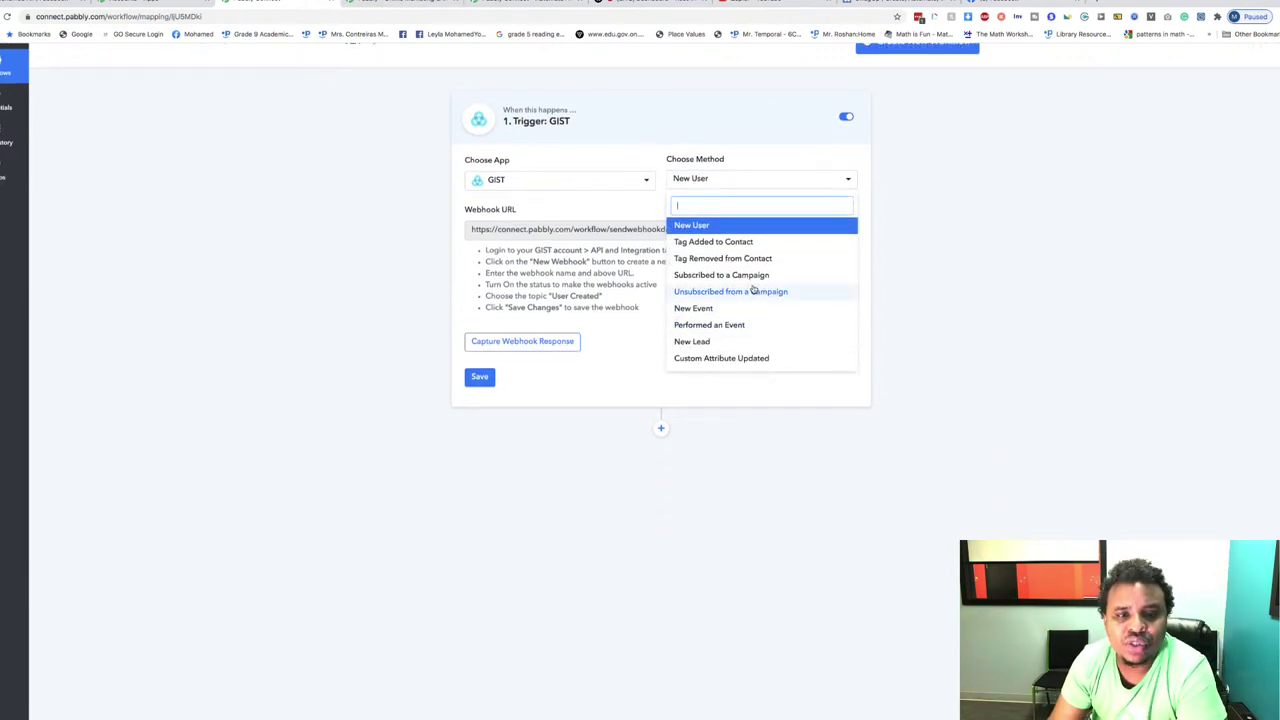
pyautogui.scroll(1, 805, 405)
pyautogui.scroll(-1, 697, 314)
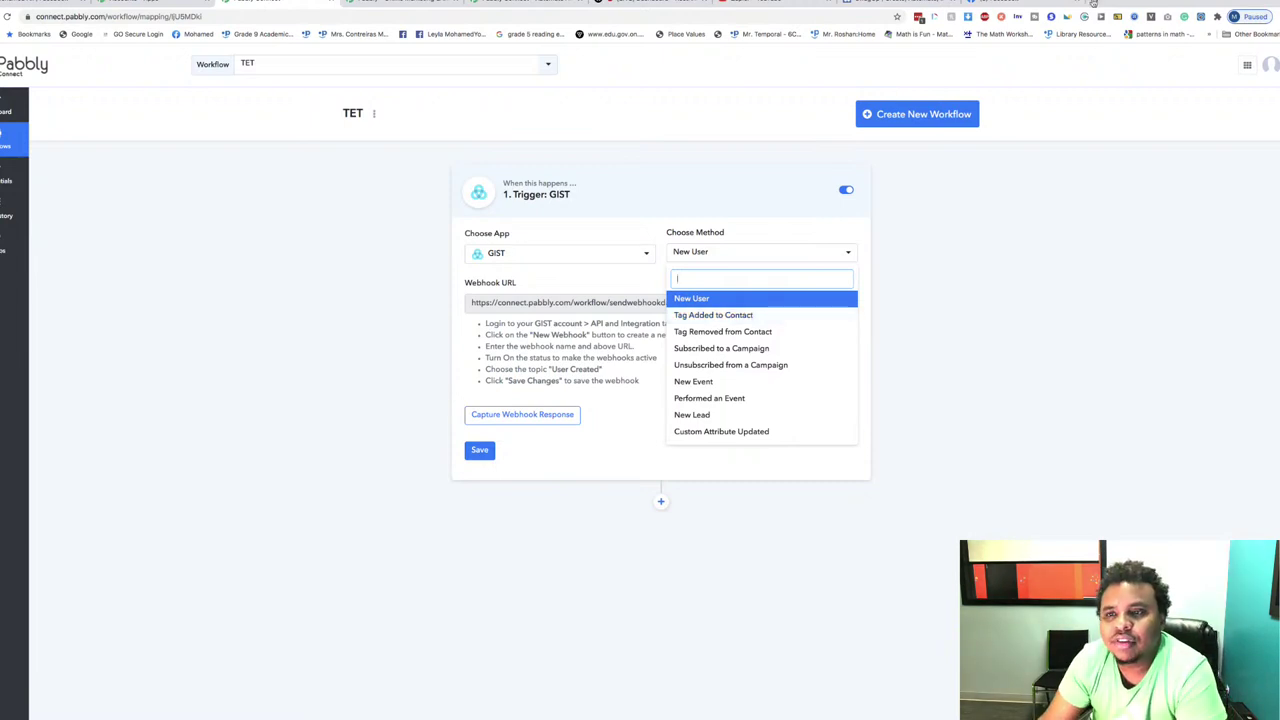
# Step: Sign in to GIST using the saved Gist login in LastPass
pyautogui.click(356, 4)
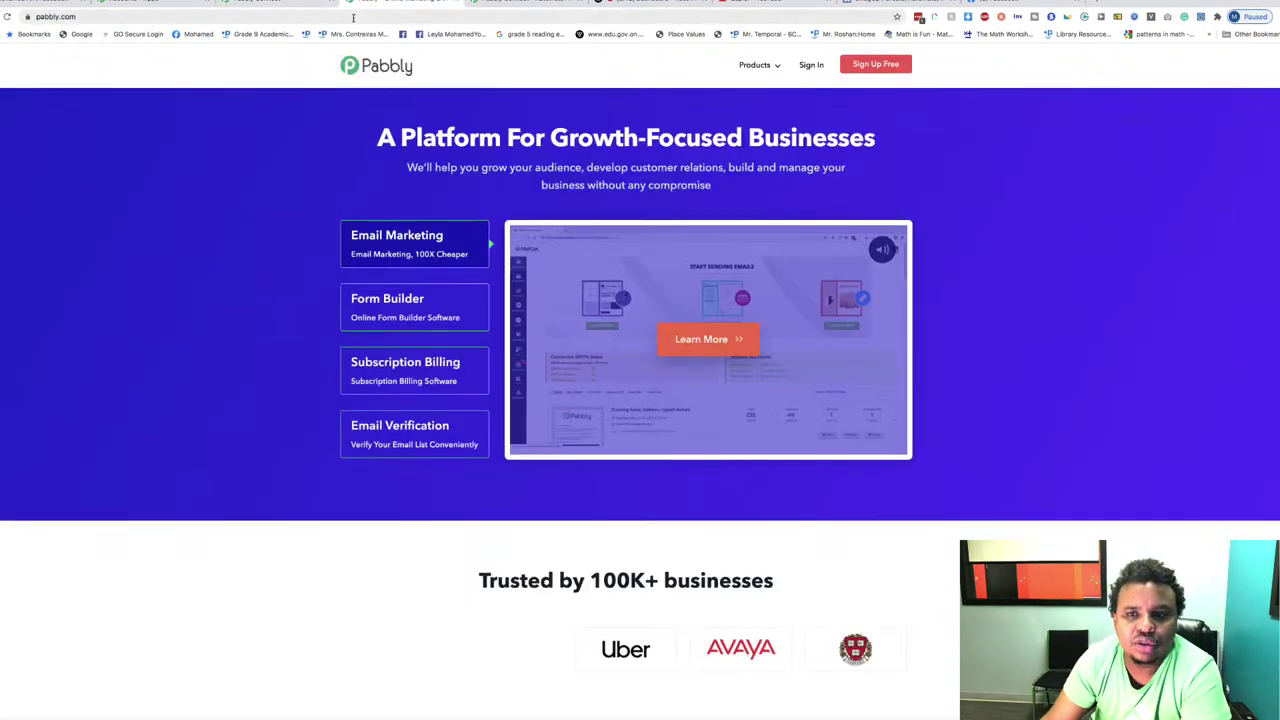
pyautogui.click(919, 18)
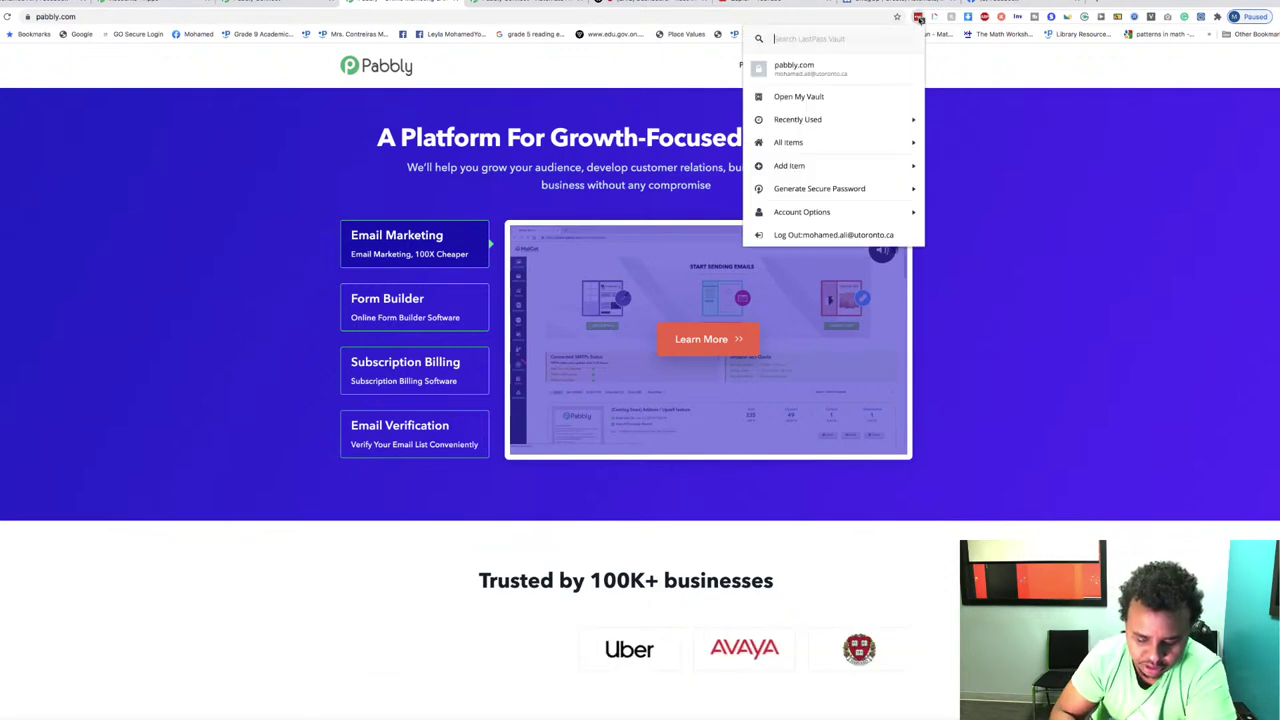
pyautogui.write('a')
pyautogui.write('is')
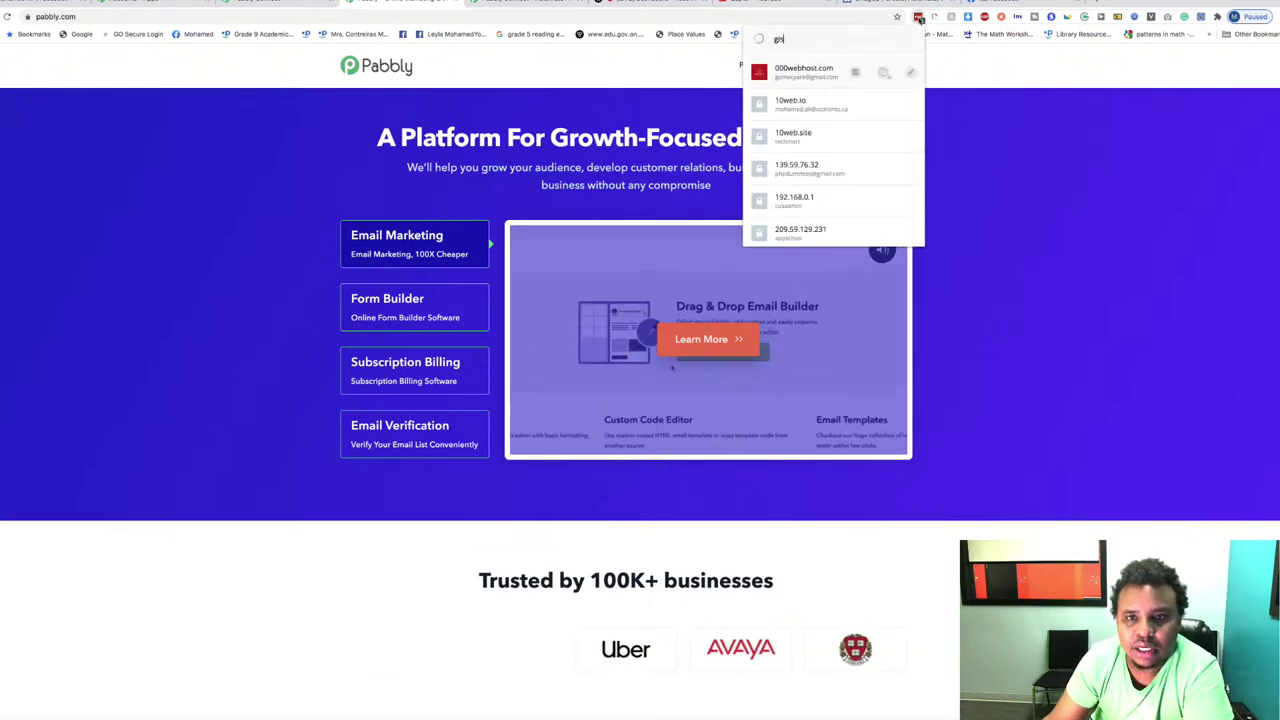
pyautogui.click(816, 104)
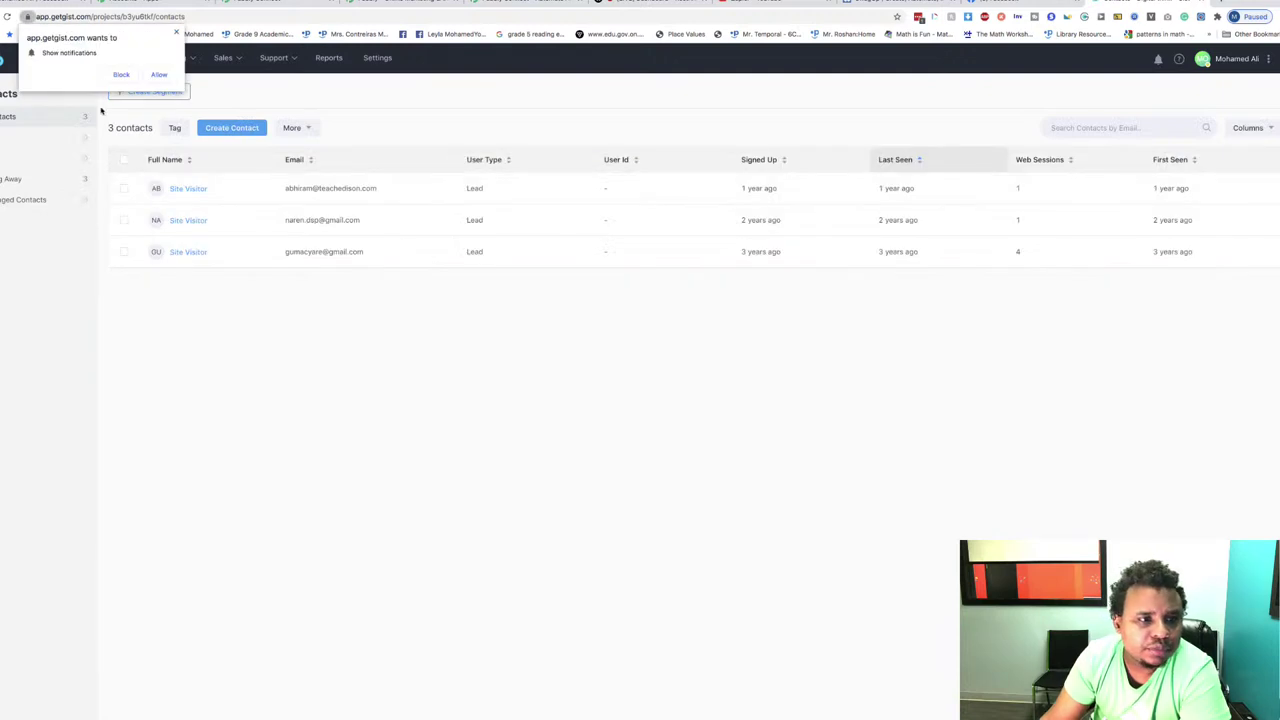
# Step: Block the notification prompt and switch GIST to the Schoolpoint workspace from the account menu
pyautogui.click(176, 32)
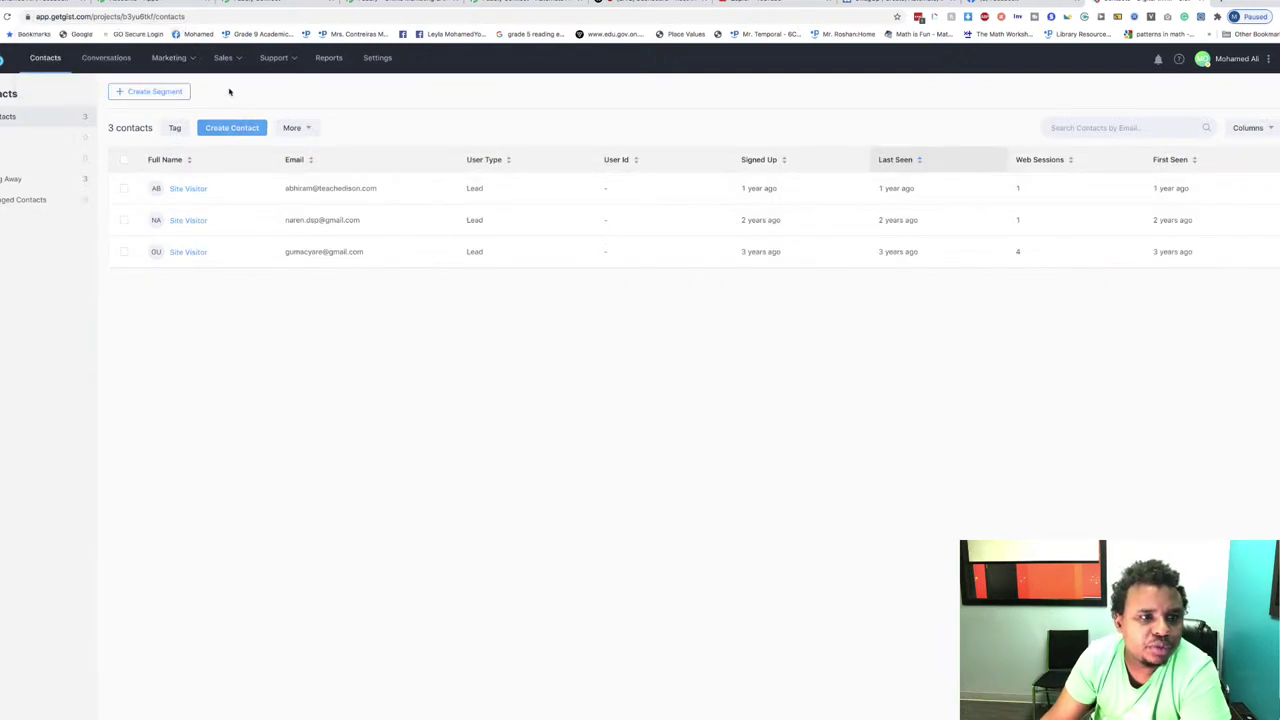
pyautogui.click(1244, 64)
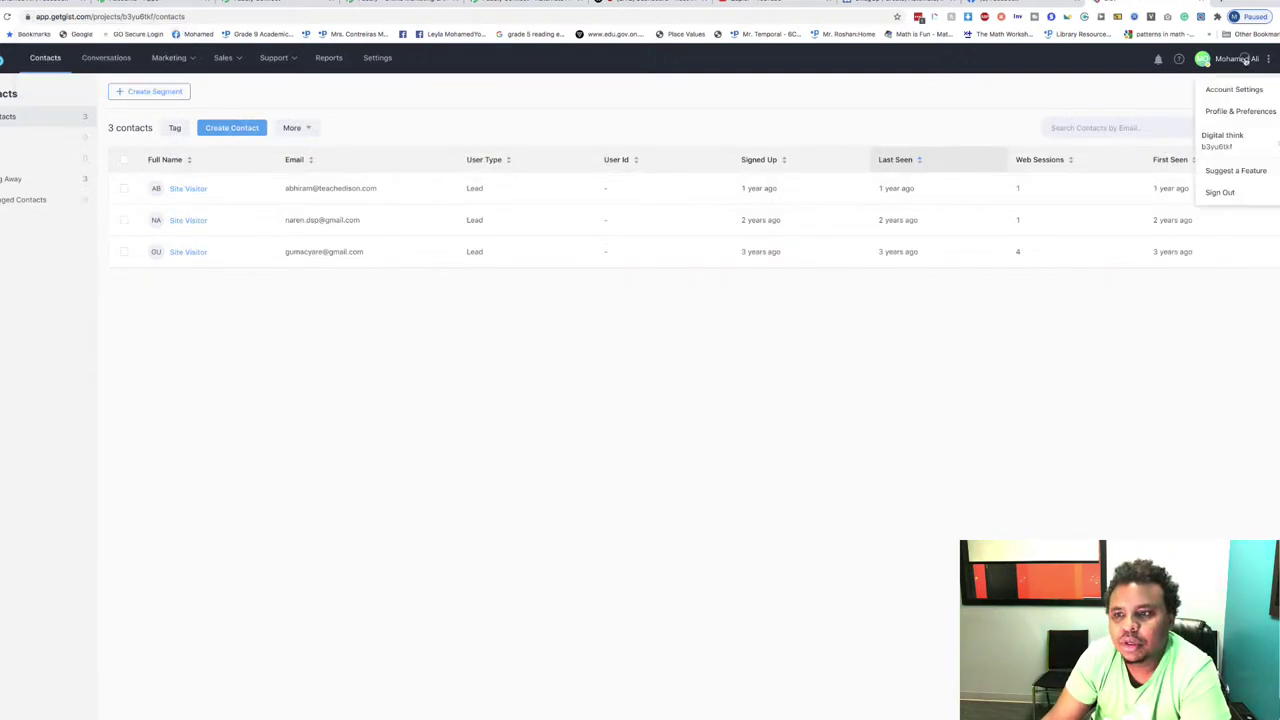
pyautogui.moveTo(1228, 141)
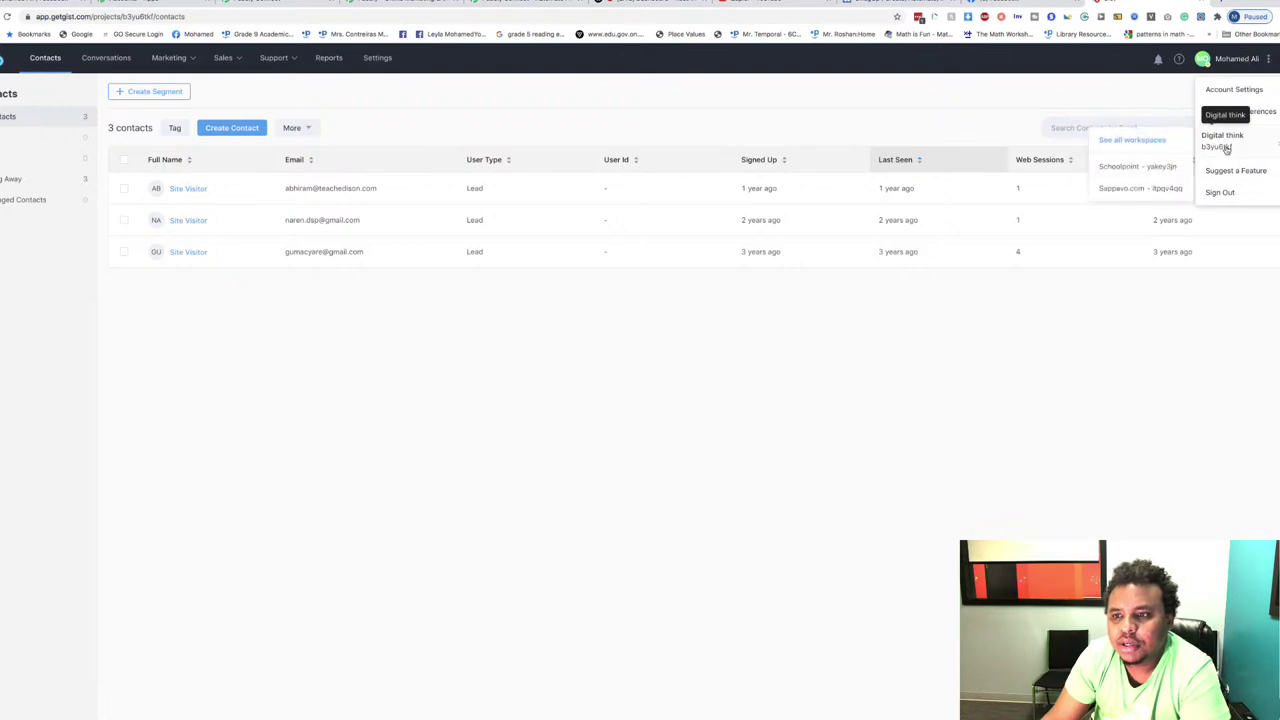
pyautogui.click(1139, 170)
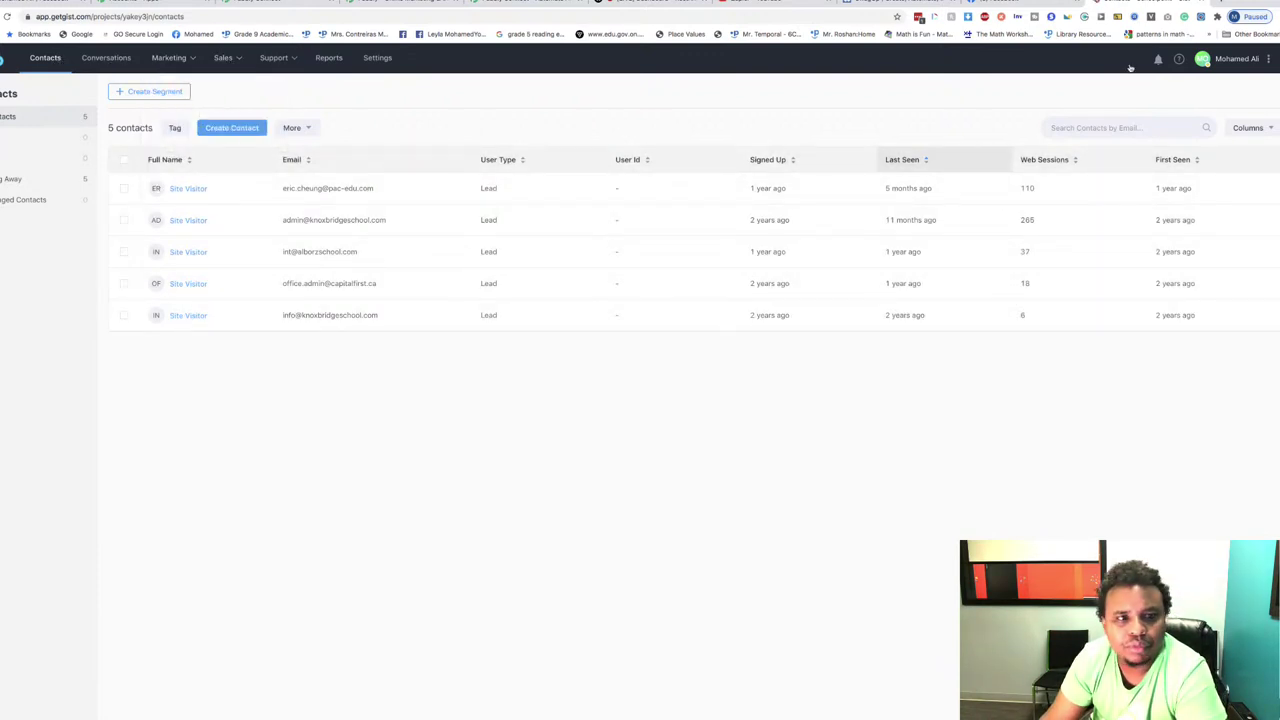
# Step: Open the Schoolpoint workspace Settings and go to the API Key page
pyautogui.click(377, 57)
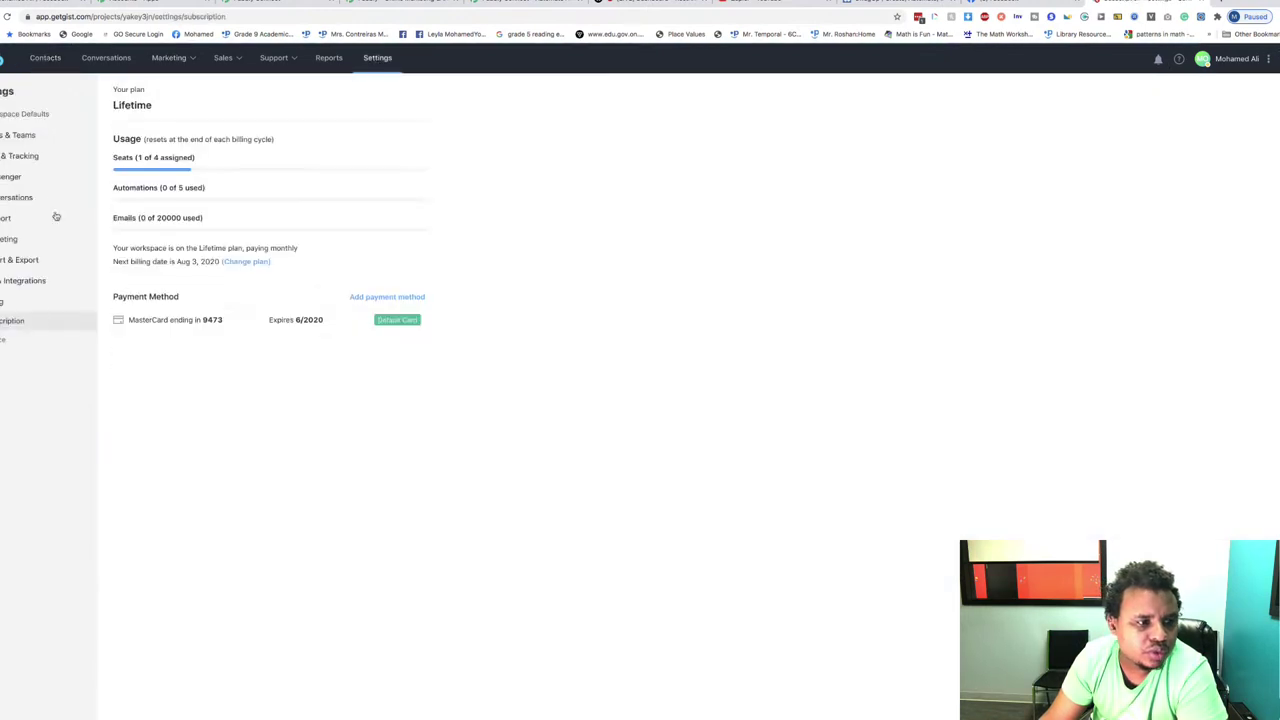
pyautogui.scroll(-1, 17, 343)
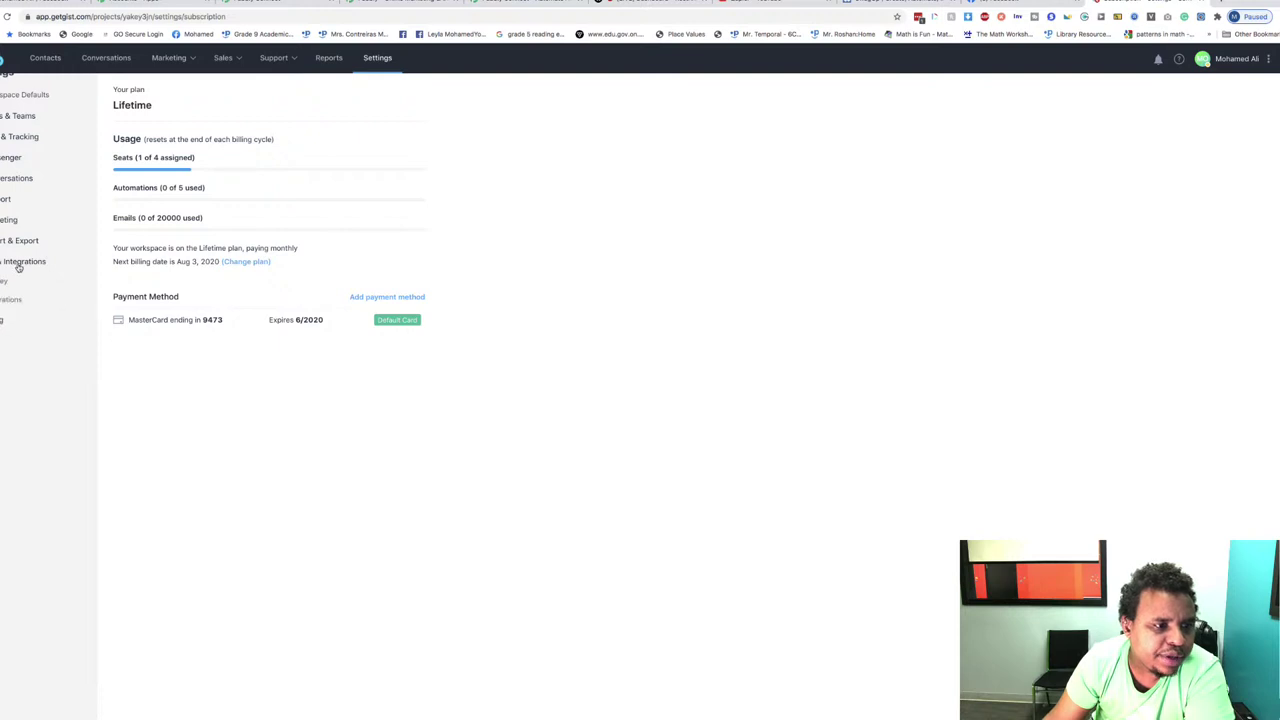
pyautogui.click(4, 282)
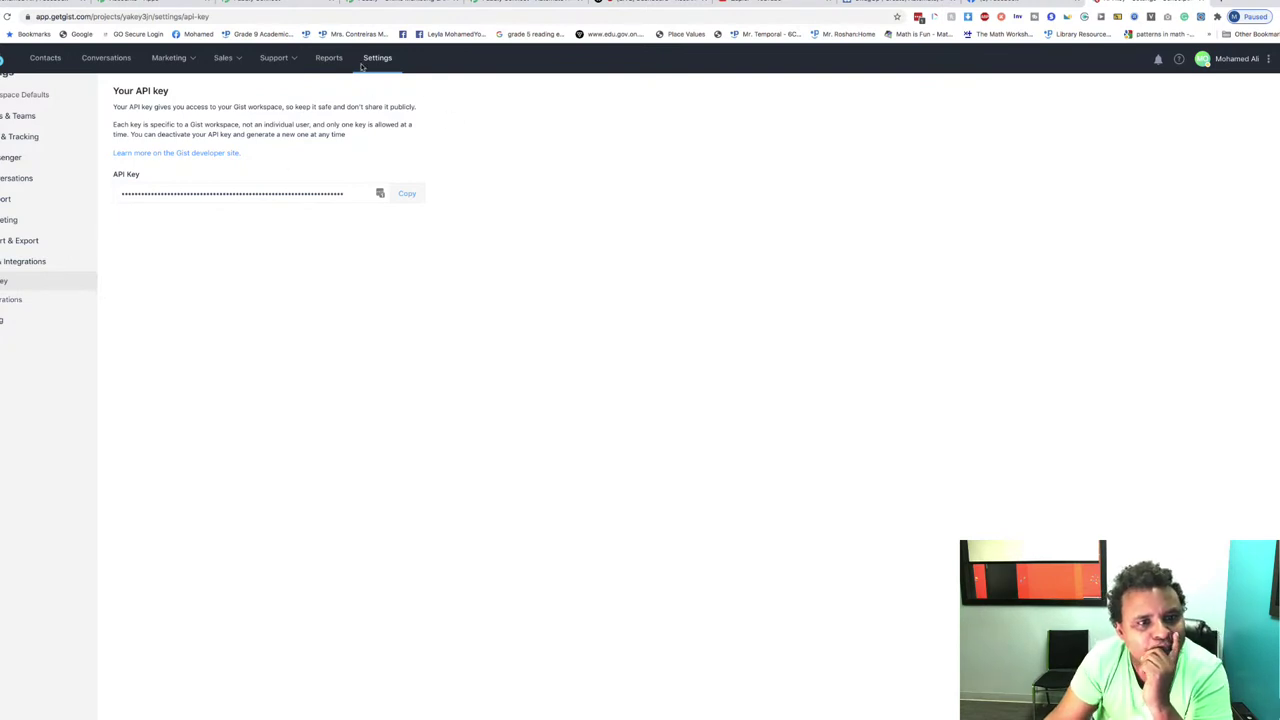
# Step: Move on to the workspace's Integrations settings page
pyautogui.moveTo(287, 66)
pyautogui.moveTo(230, 65)
pyautogui.moveTo(182, 62)
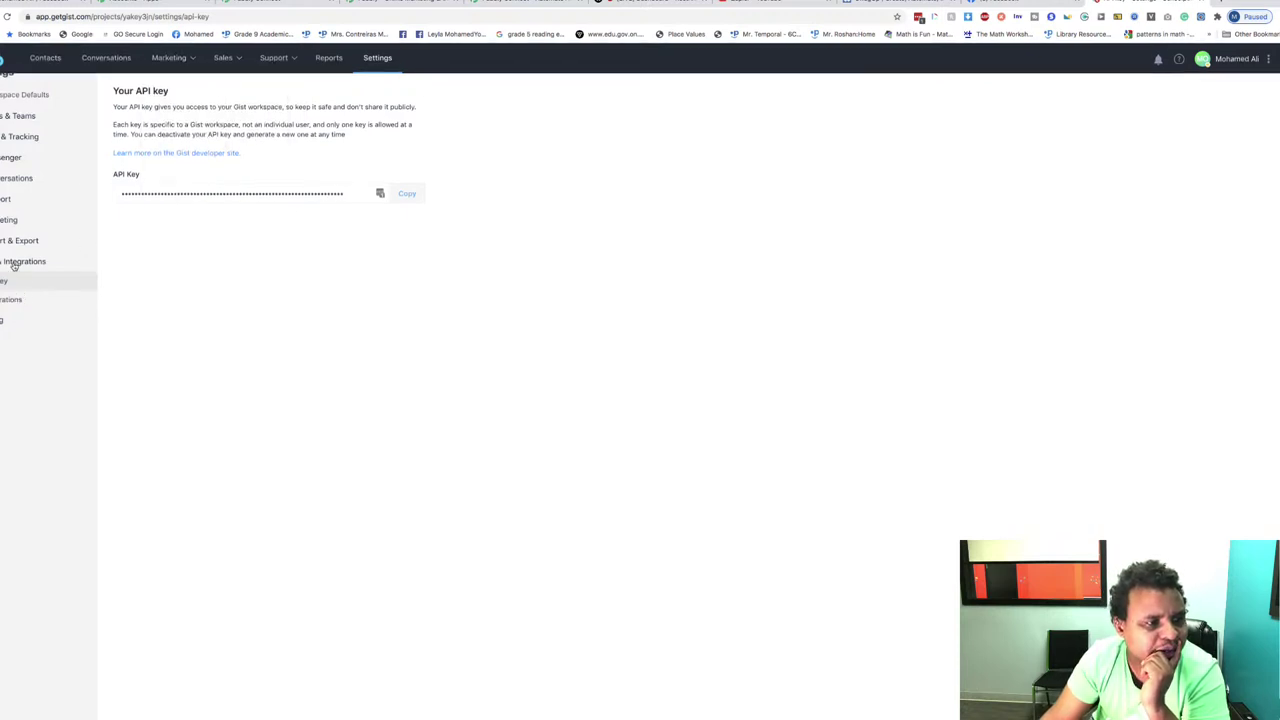
pyautogui.moveTo(14, 266)
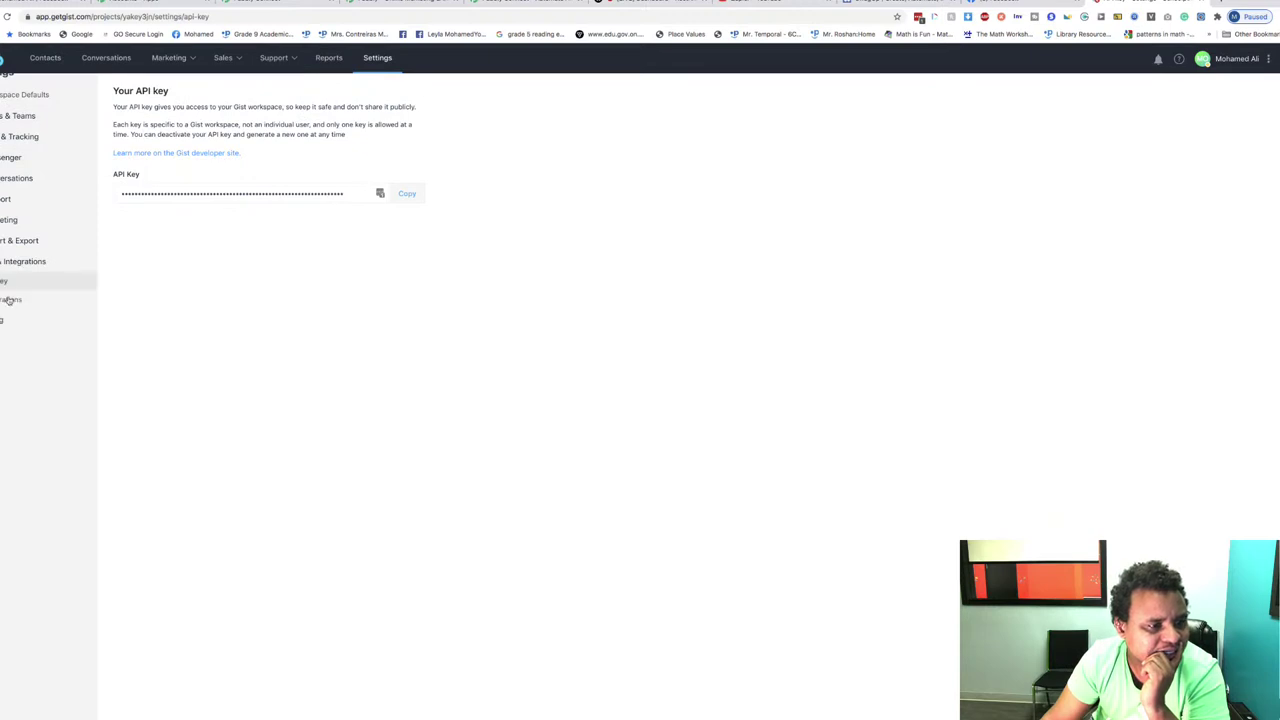
pyautogui.click(6, 299)
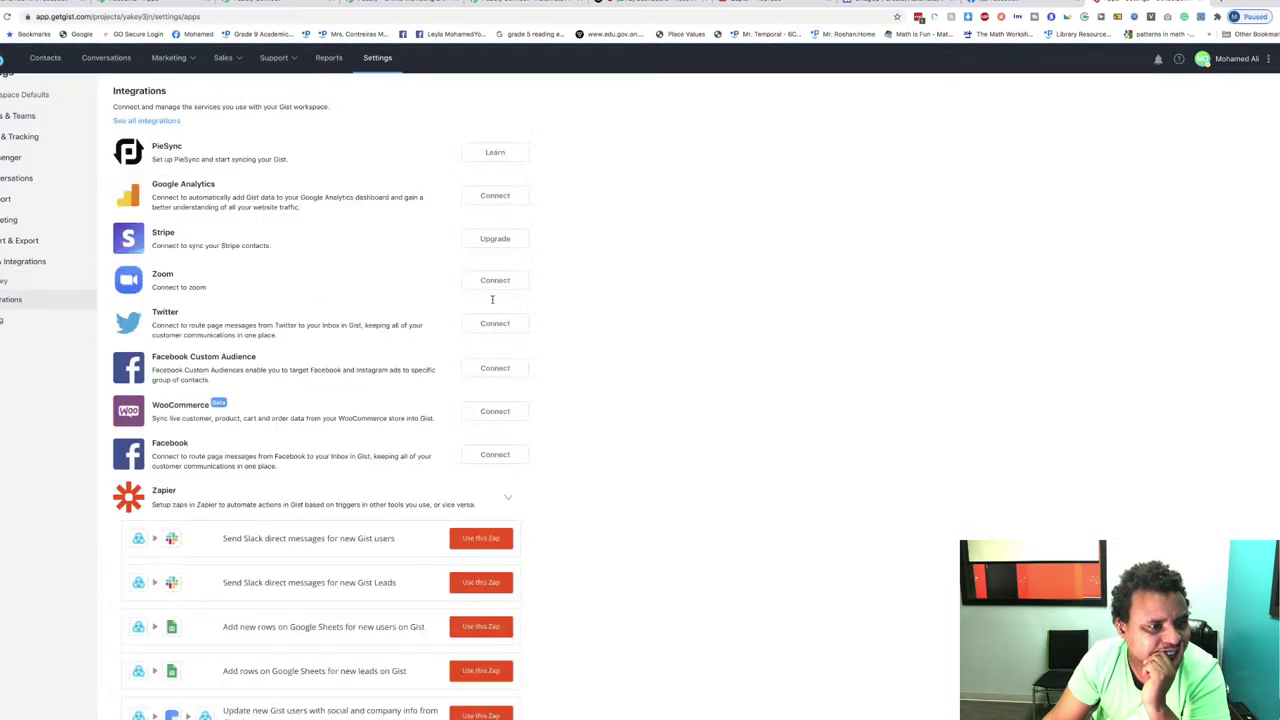
# Step: Browse the Integrations list and highlight part of the WooCommerce description
pyautogui.scroll(-2, 661, 292)
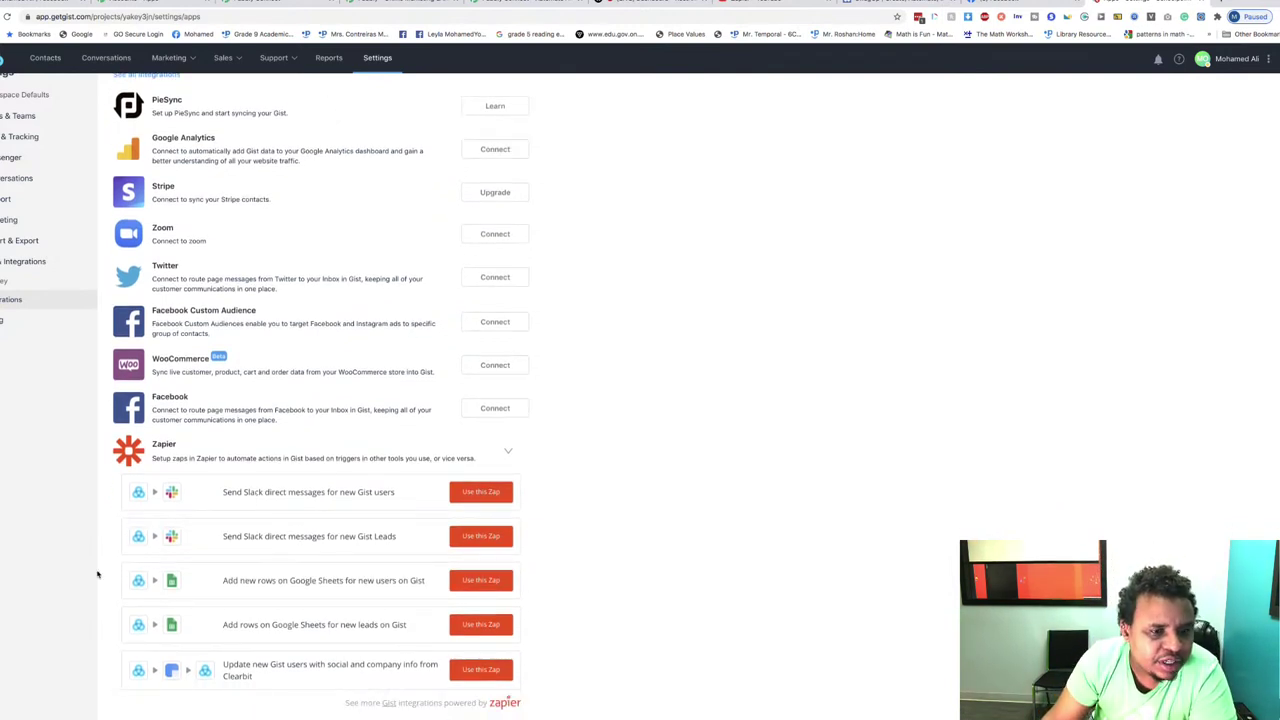
pyautogui.moveTo(436, 372); pyautogui.dragTo(354, 372)
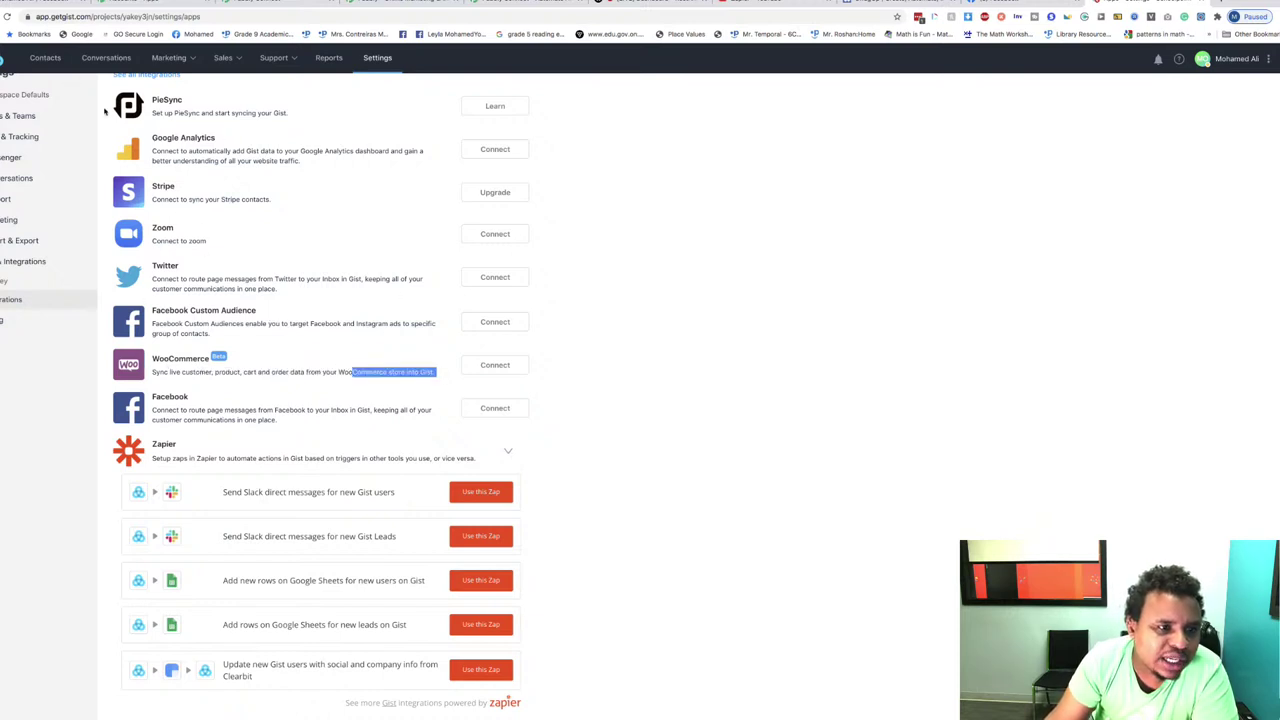
pyautogui.scroll(2, 212, 212)
# Step: Open the full GIST integrations catalogue in a new tab, then return and scroll the settings list
pyautogui.click(141, 121)
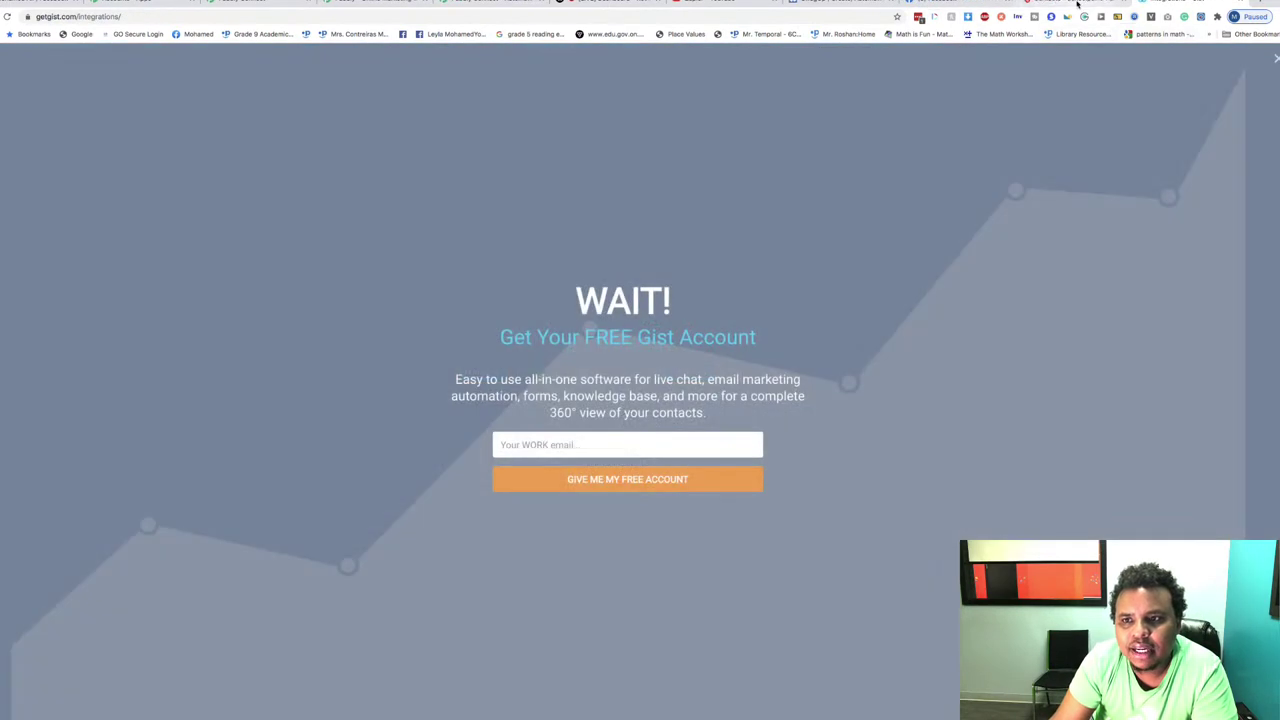
pyautogui.click(1077, 4)
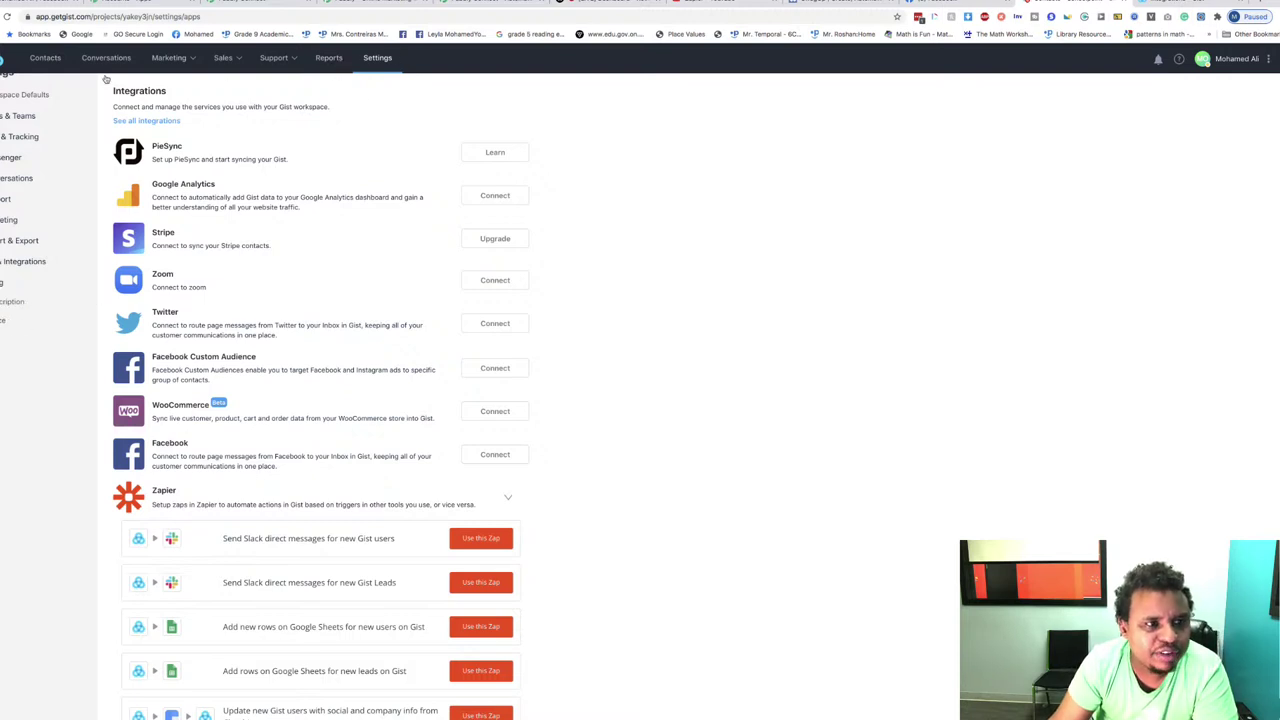
pyautogui.scroll(2, 18, 165)
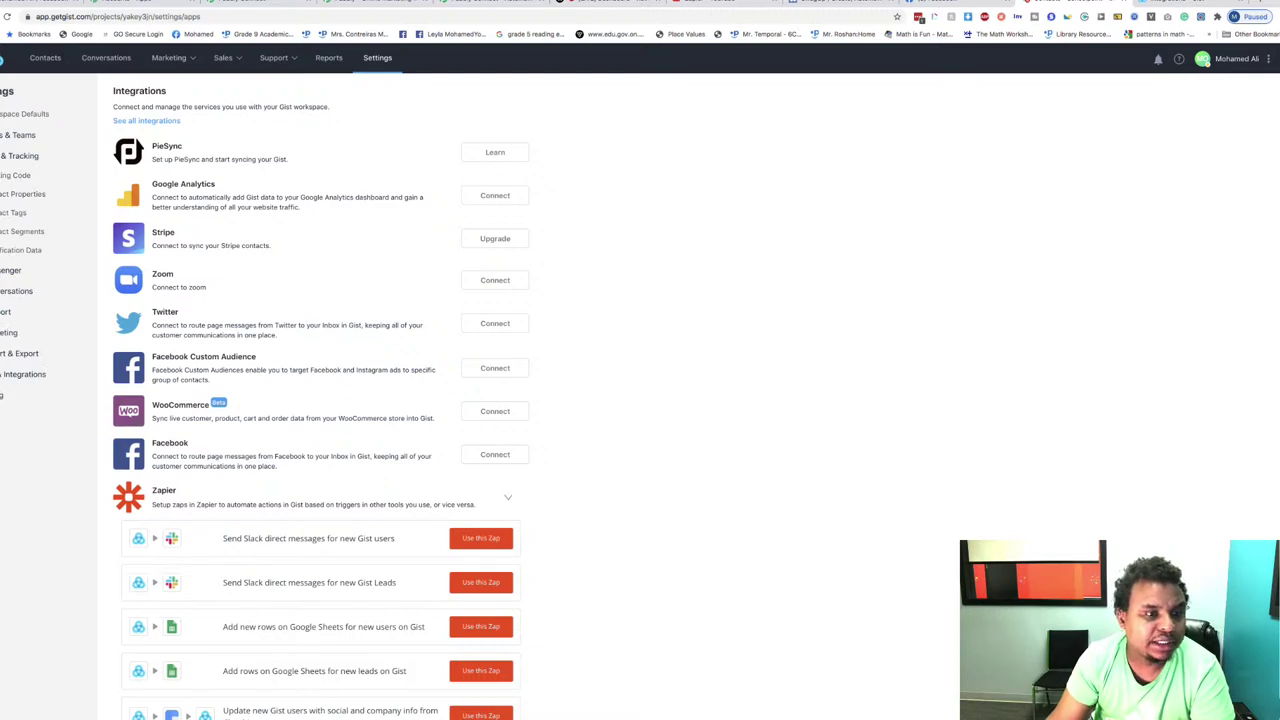
pyautogui.scroll(-1, 62, 366)
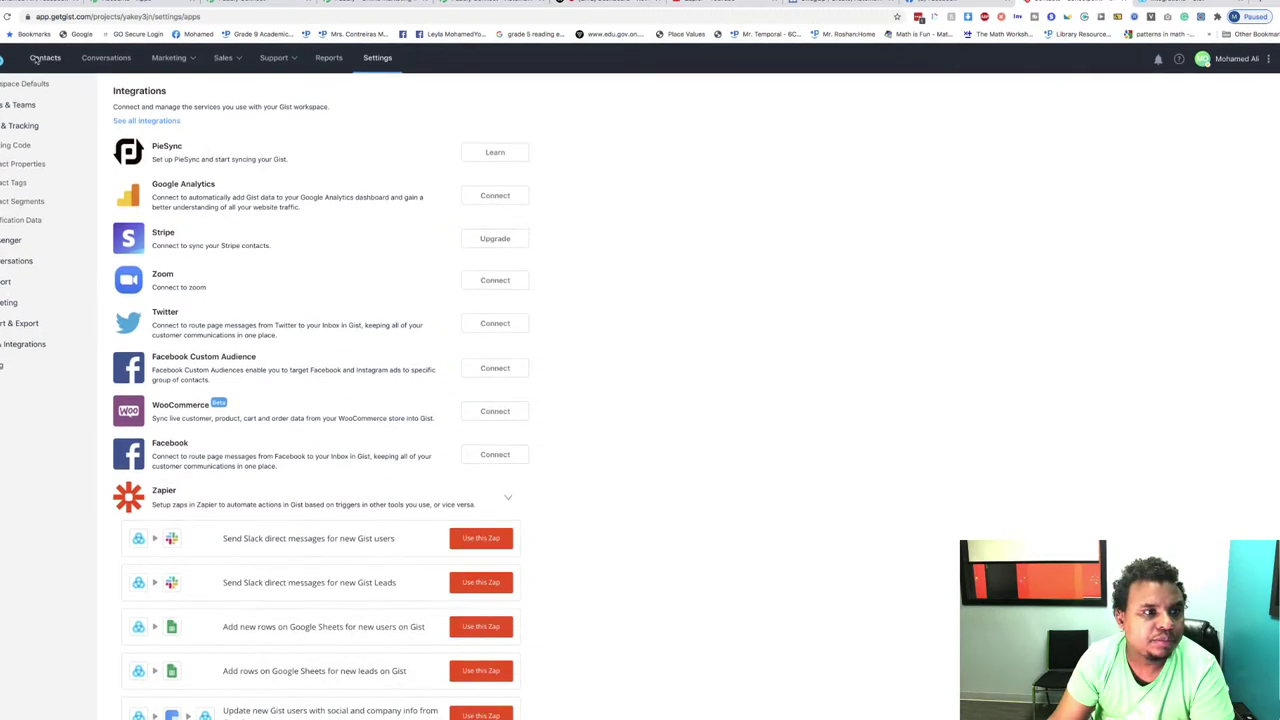
pyautogui.scroll(-3, 5, 350)
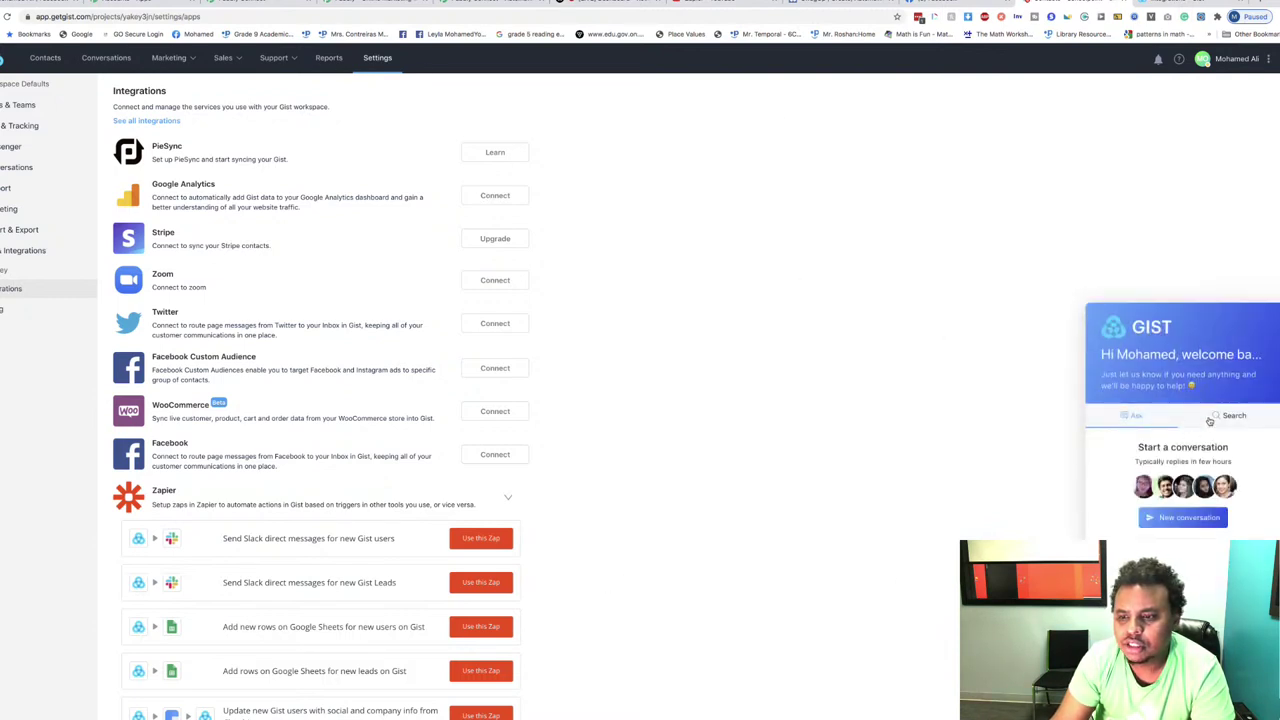
# Step: Search the help widget for 'We' and open the Gist Webhooks article
pyautogui.click(1226, 415)
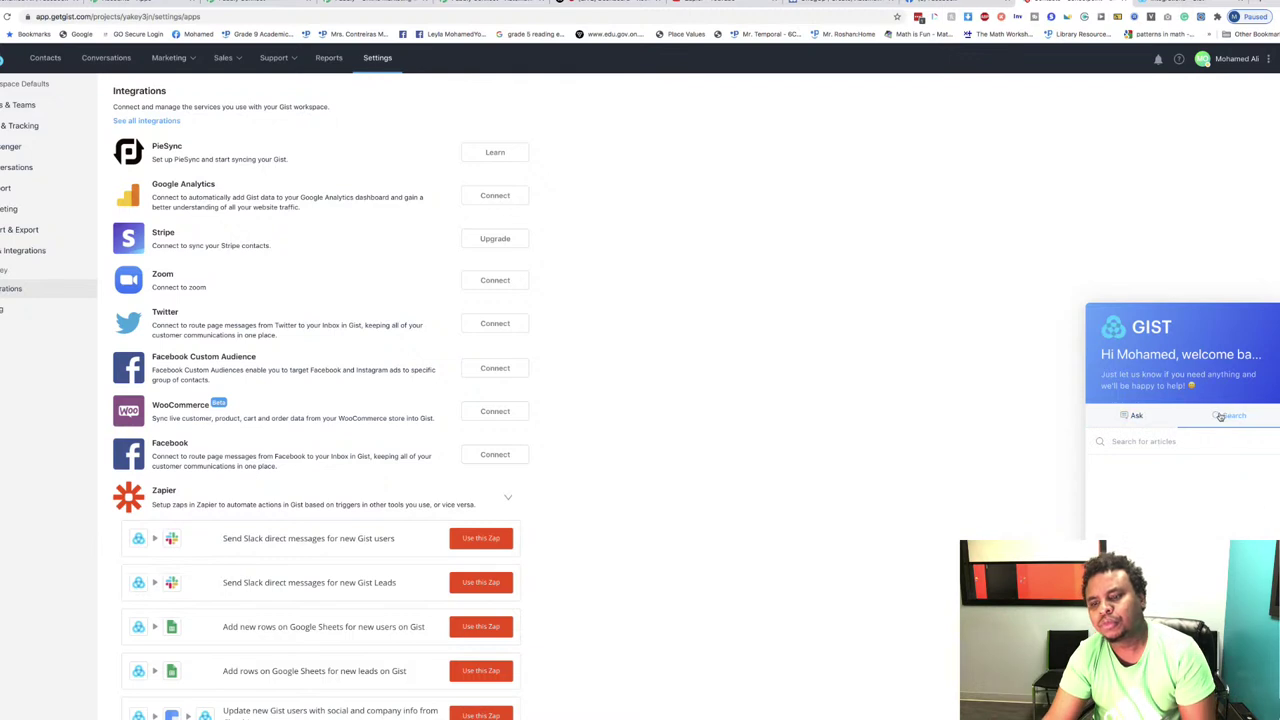
pyautogui.click(1144, 441)
pyautogui.write('Webhooks')
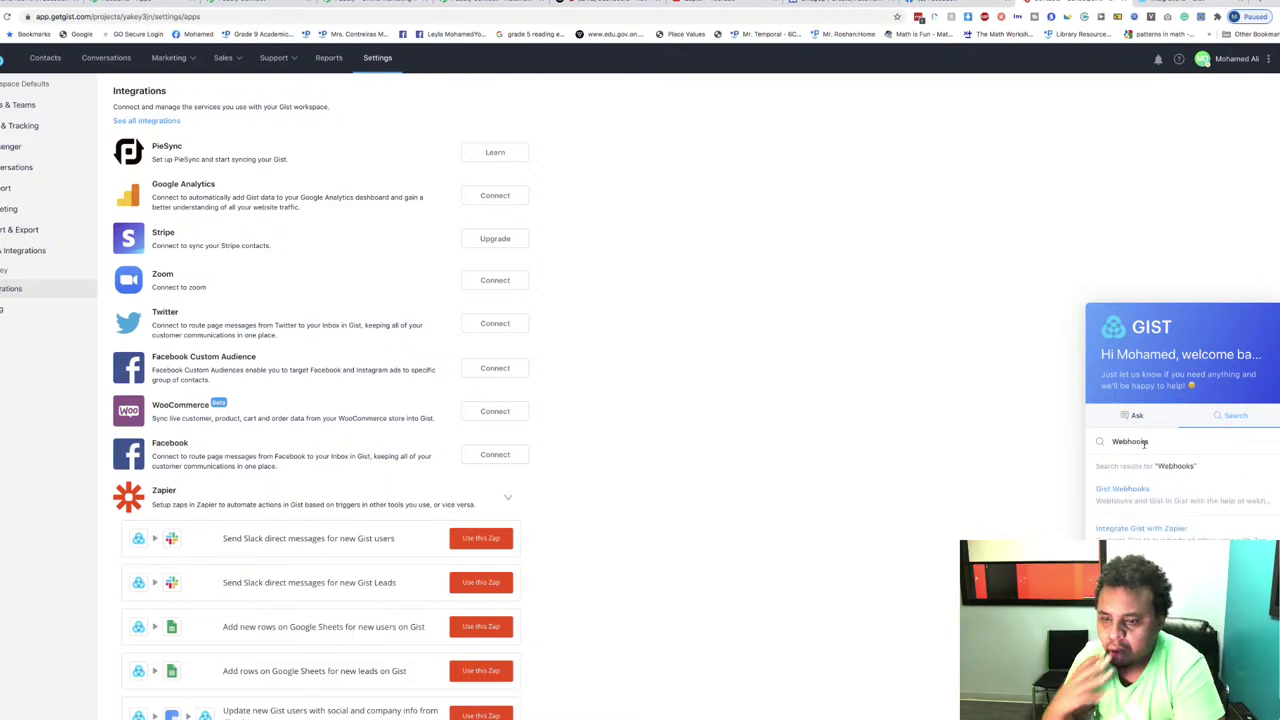
pyautogui.click(1122, 489)
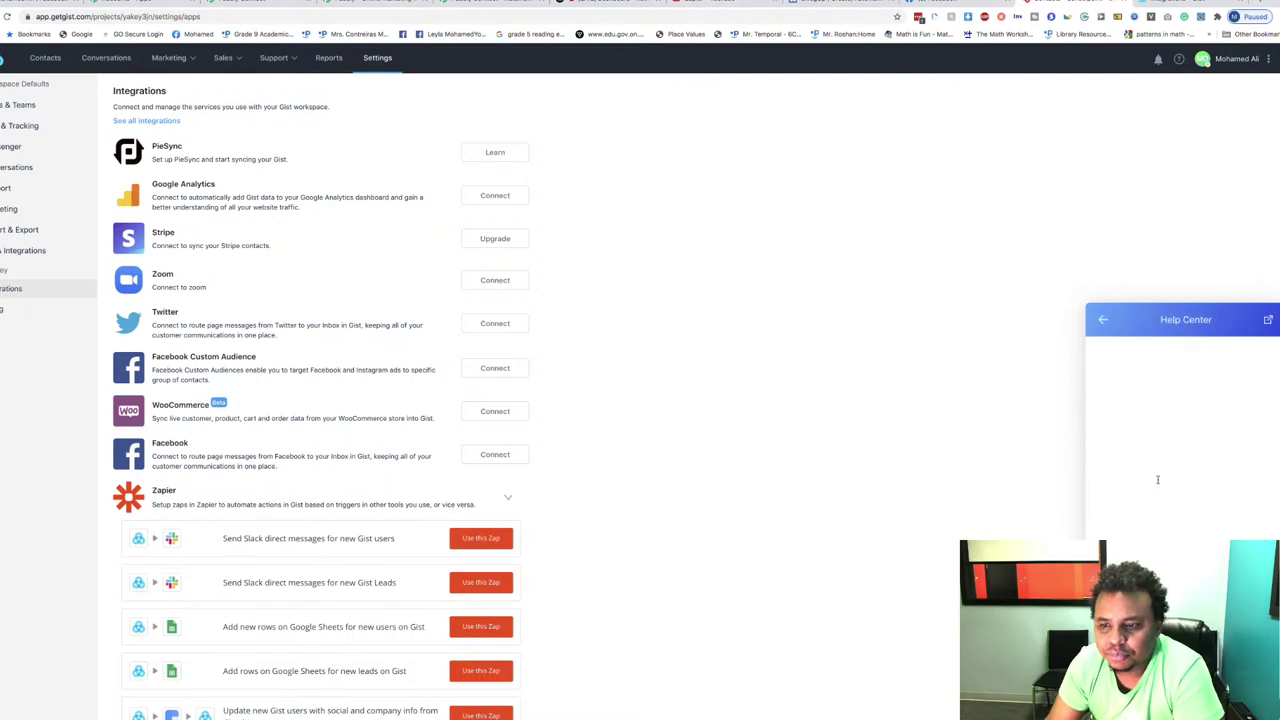
pyautogui.scroll(-3, 1226, 441)
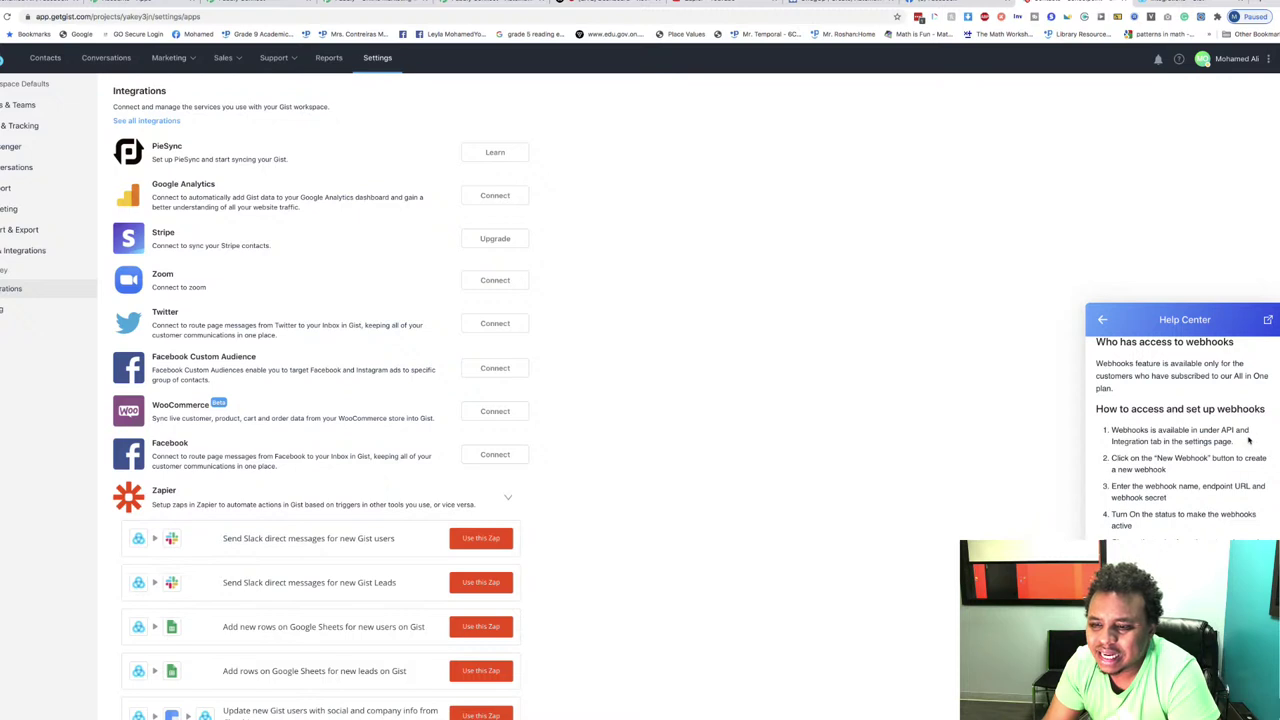
# Step: Note the settings mention, then expand API & Integrations and open API Key
pyautogui.moveTo(1234, 441); pyautogui.dragTo(1198, 441)
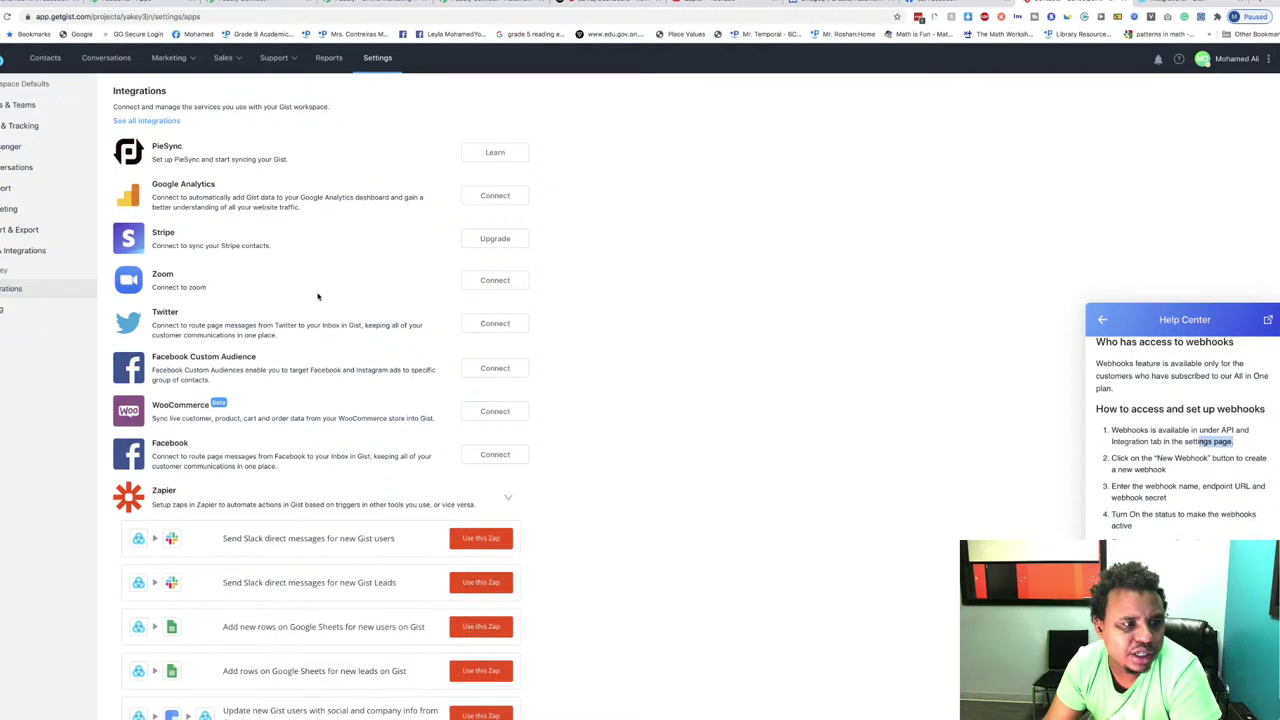
pyautogui.click(16, 256)
pyautogui.click(16, 256)
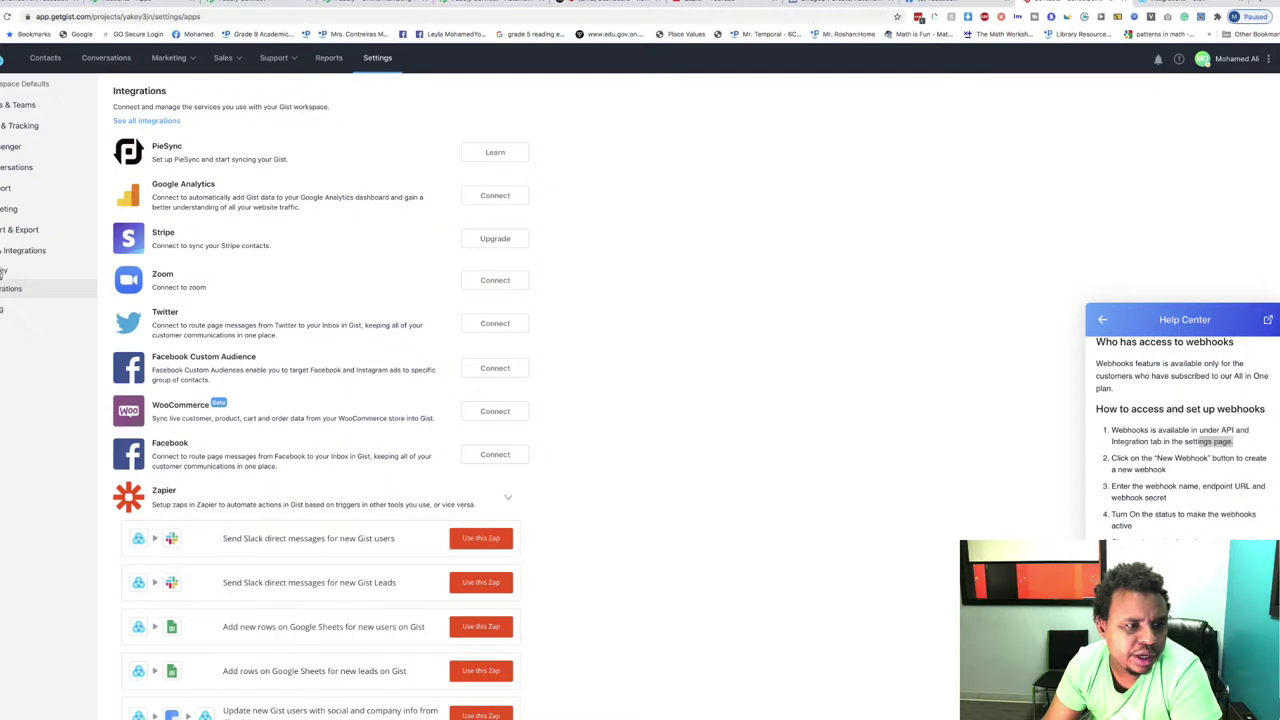
pyautogui.click(3, 272)
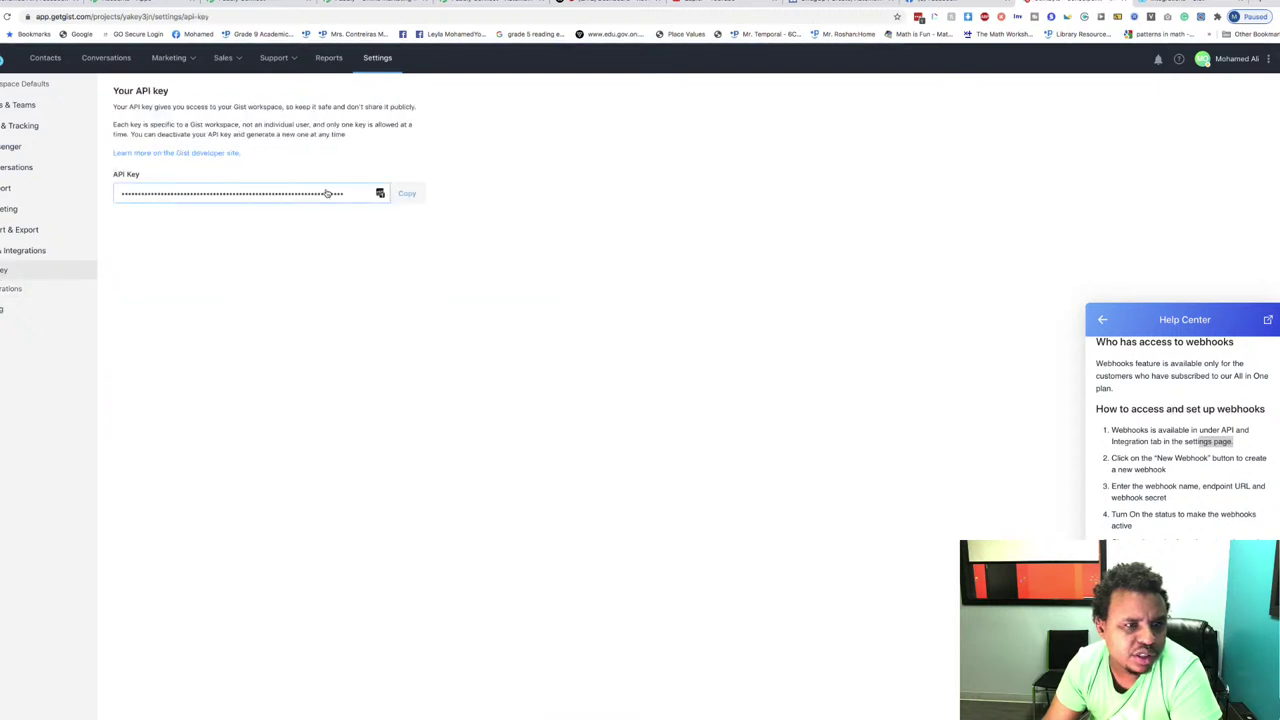
# Step: Read down the webhooks article, then switch to the Digital think workspace via the account menu
pyautogui.scroll(1, 1172, 448)
pyautogui.scroll(-1, 1172, 448)
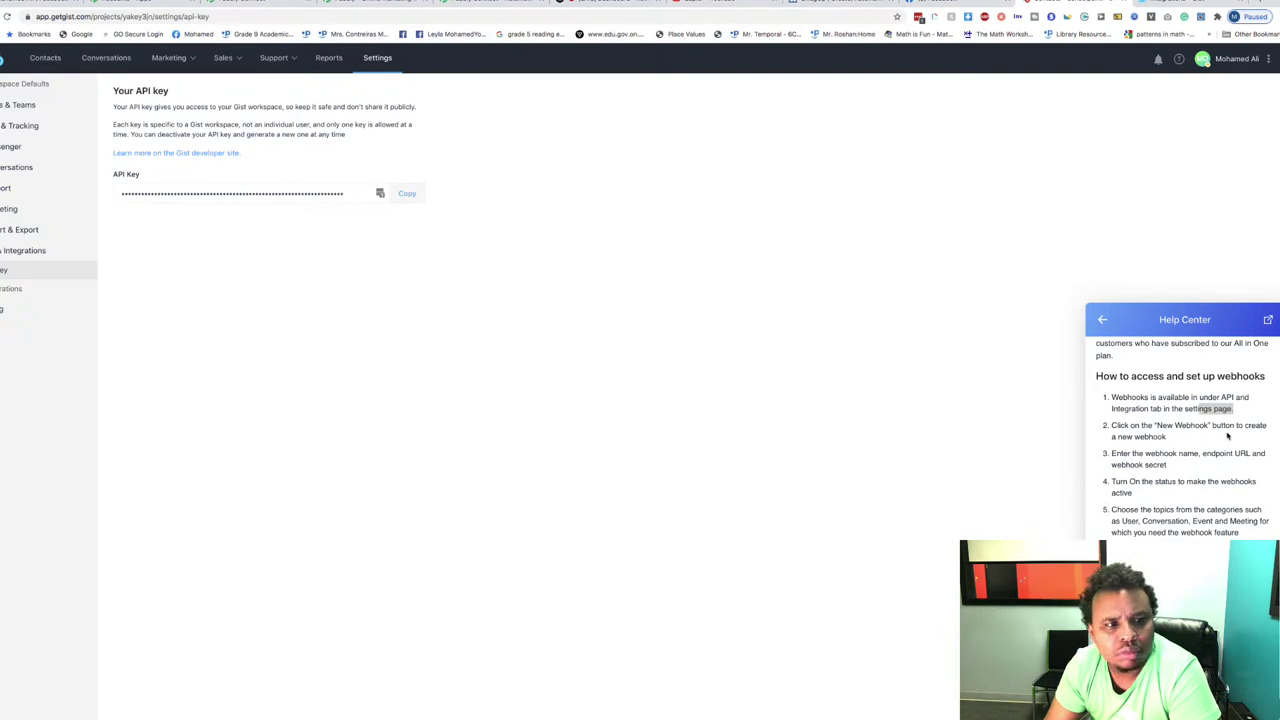
pyautogui.scroll(-3, 1227, 435)
pyautogui.scroll(-9, 1227, 435)
pyautogui.scroll(-8, 1227, 435)
pyautogui.scroll(-10, 1192, 466)
pyautogui.click(1236, 59)
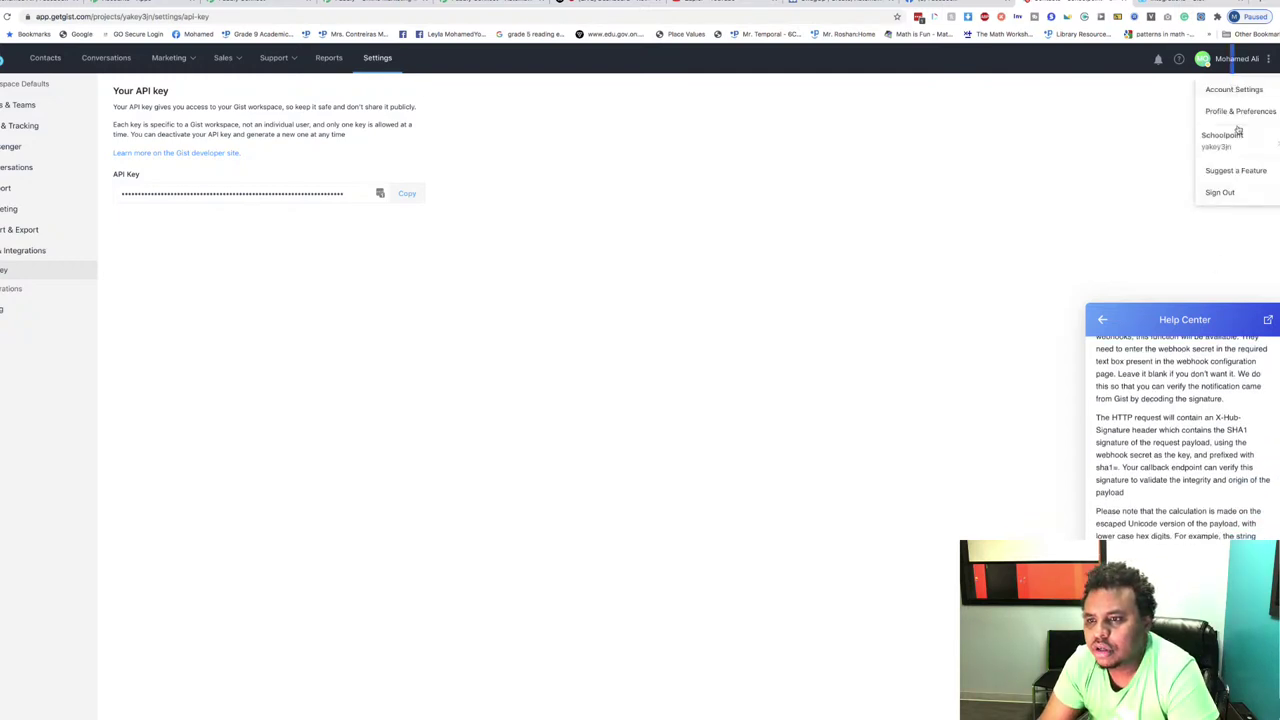
pyautogui.moveTo(1232, 132)
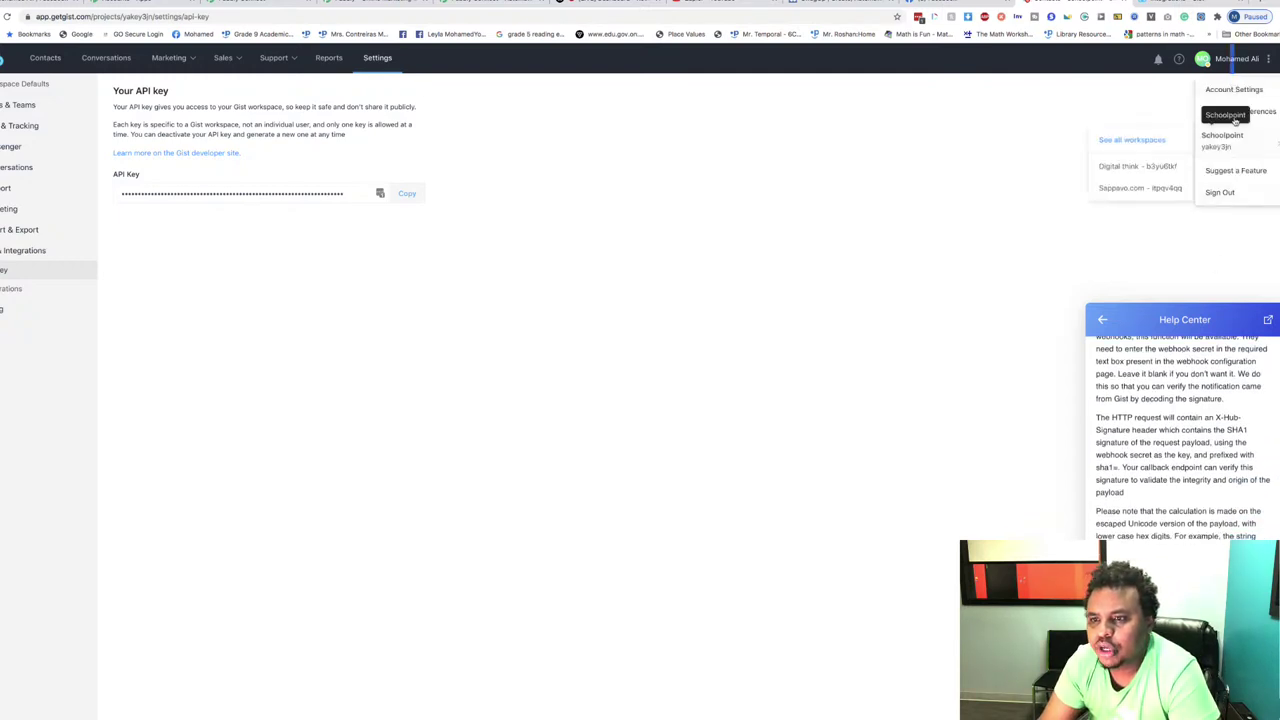
pyautogui.click(1133, 170)
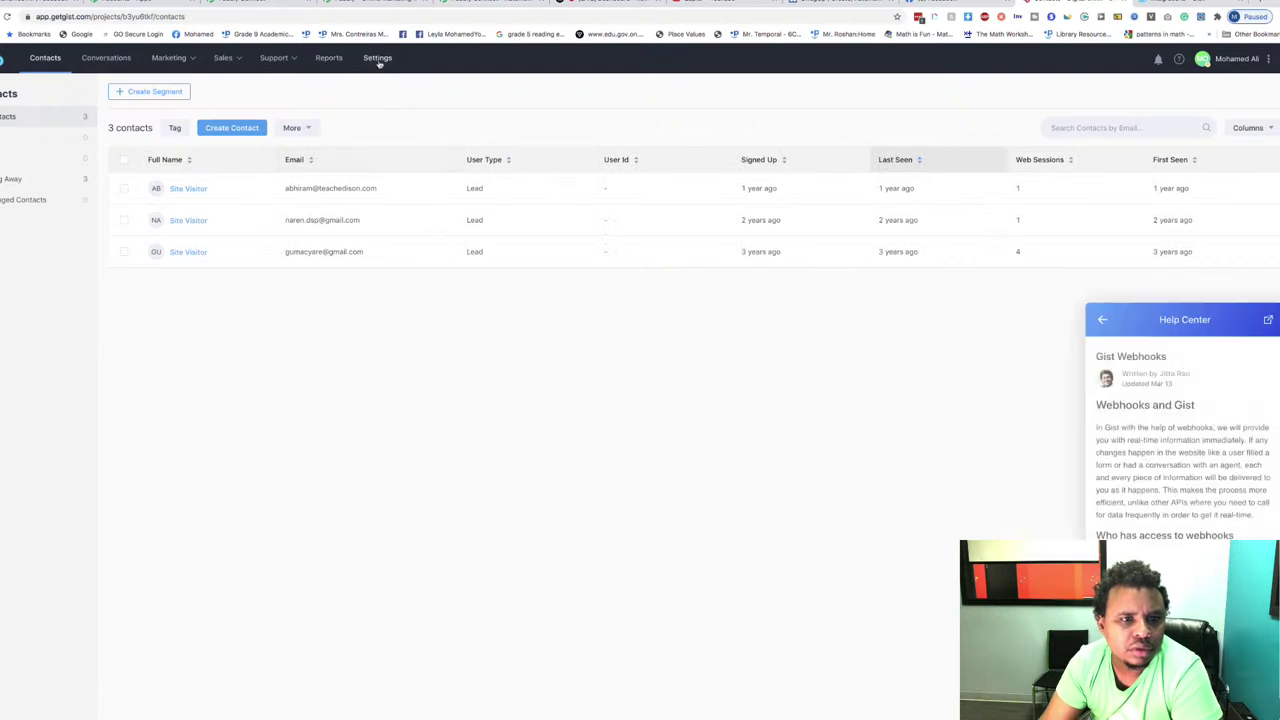
# Step: Open the Digital think Integrations settings and search the page for 'webhooks'
pyautogui.click(377, 58)
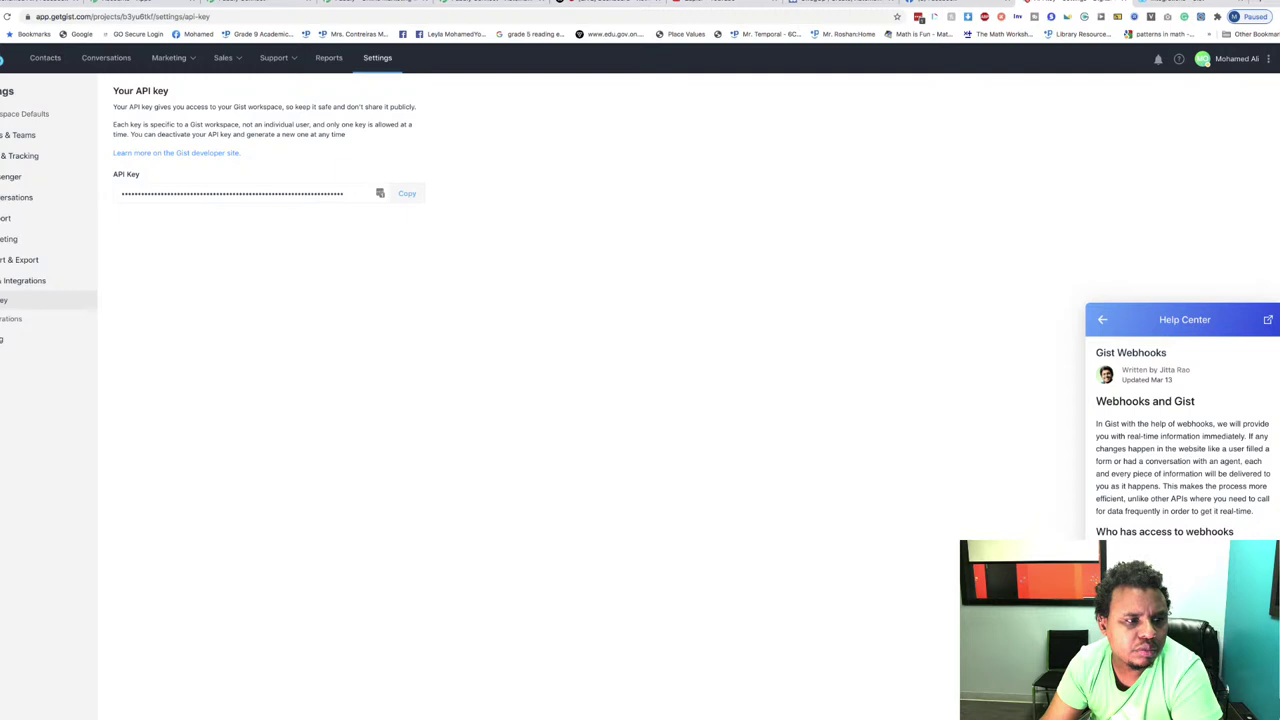
pyautogui.click(10, 318)
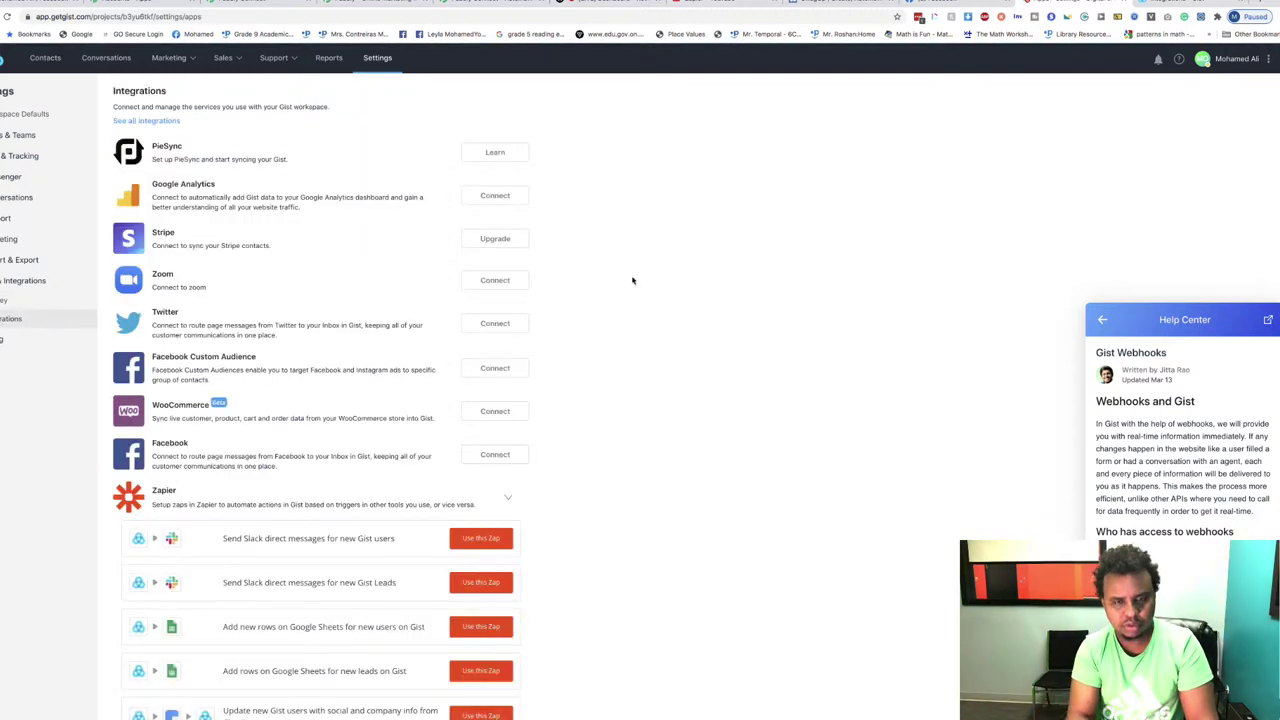
pyautogui.hotkey('ctrl', 'f')
pyautogui.write('wev')
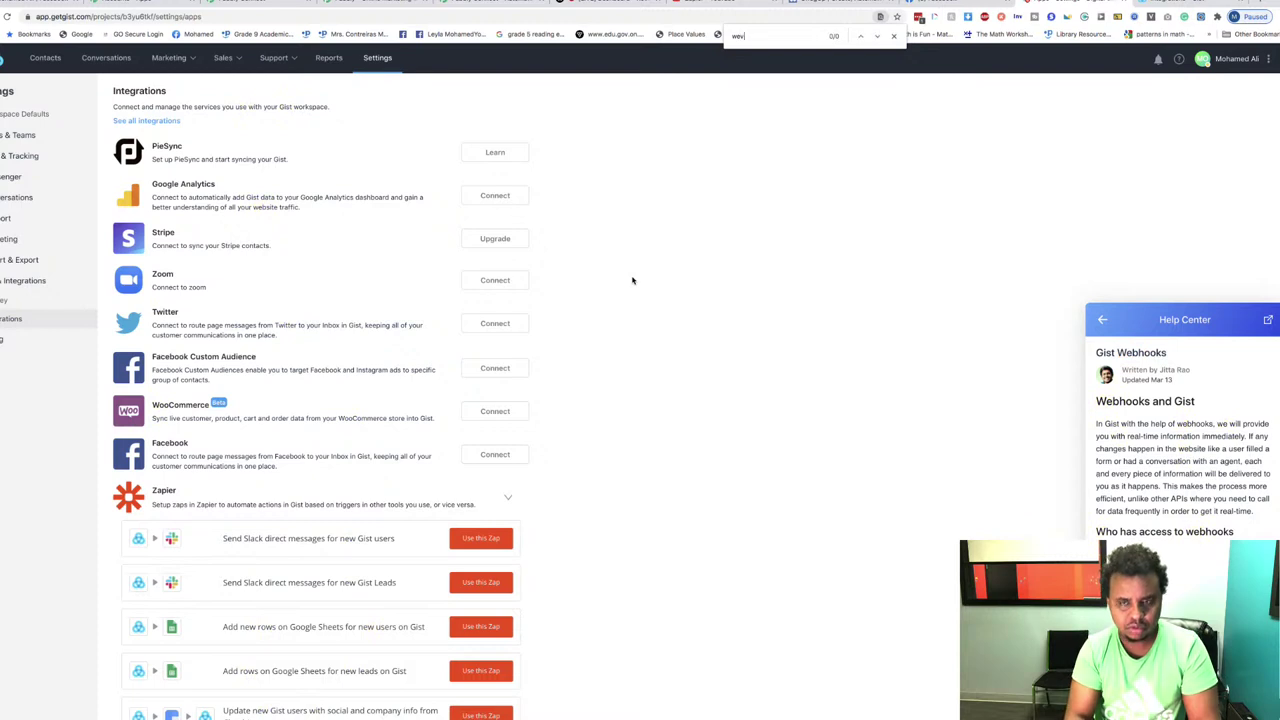
pyautogui.press('BackSpace')
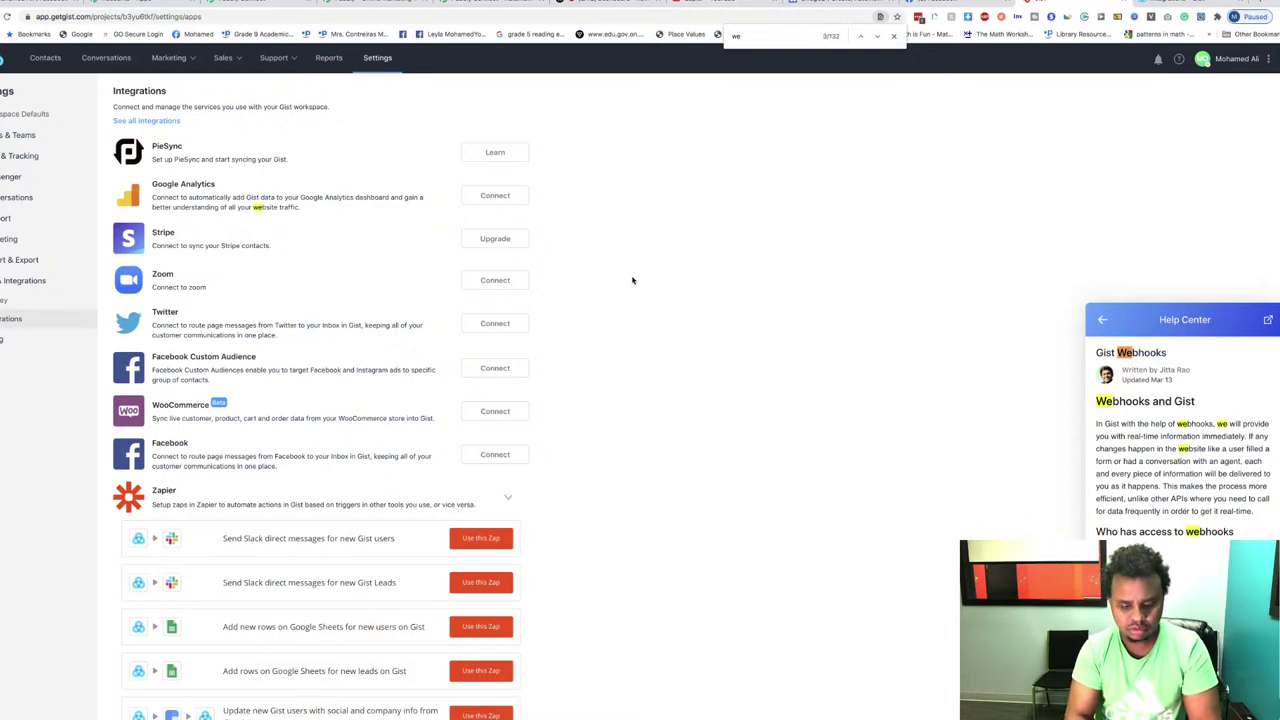
pyautogui.write('bhoo')
pyautogui.write('k')
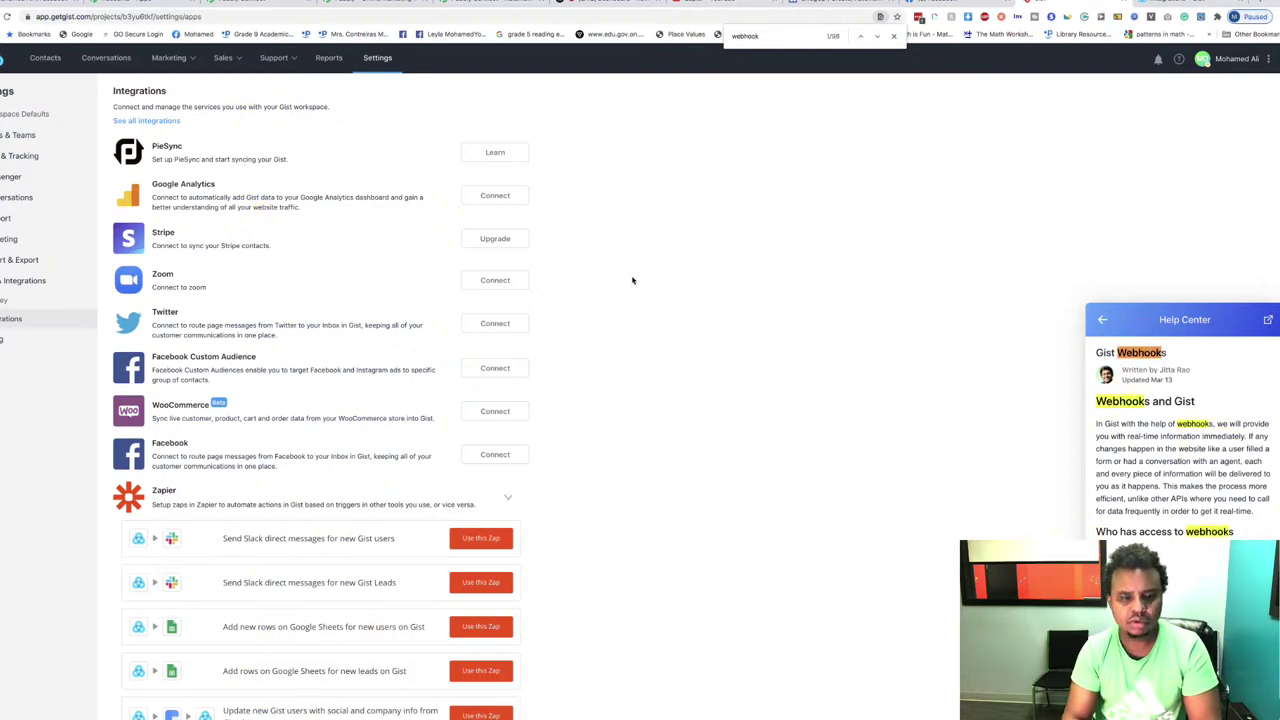
pyautogui.write('s')
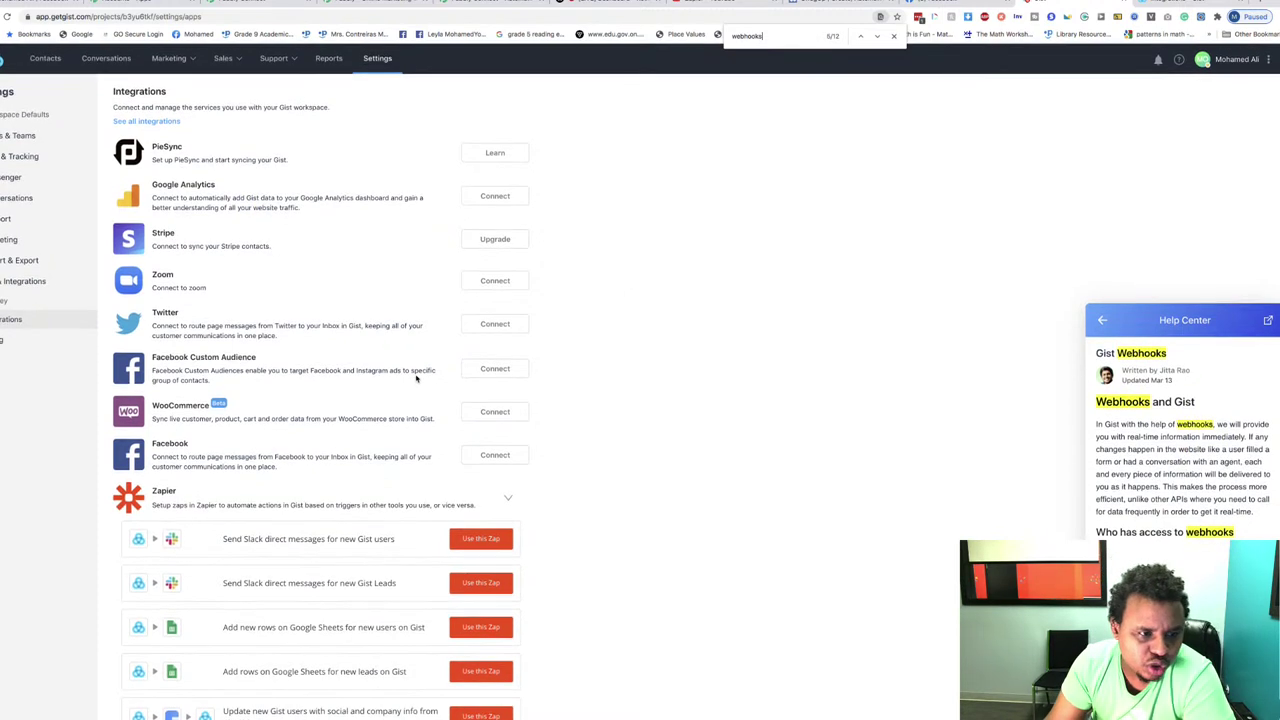
pyautogui.scroll(-1, 440, 470)
pyautogui.scroll(1, 438, 414)
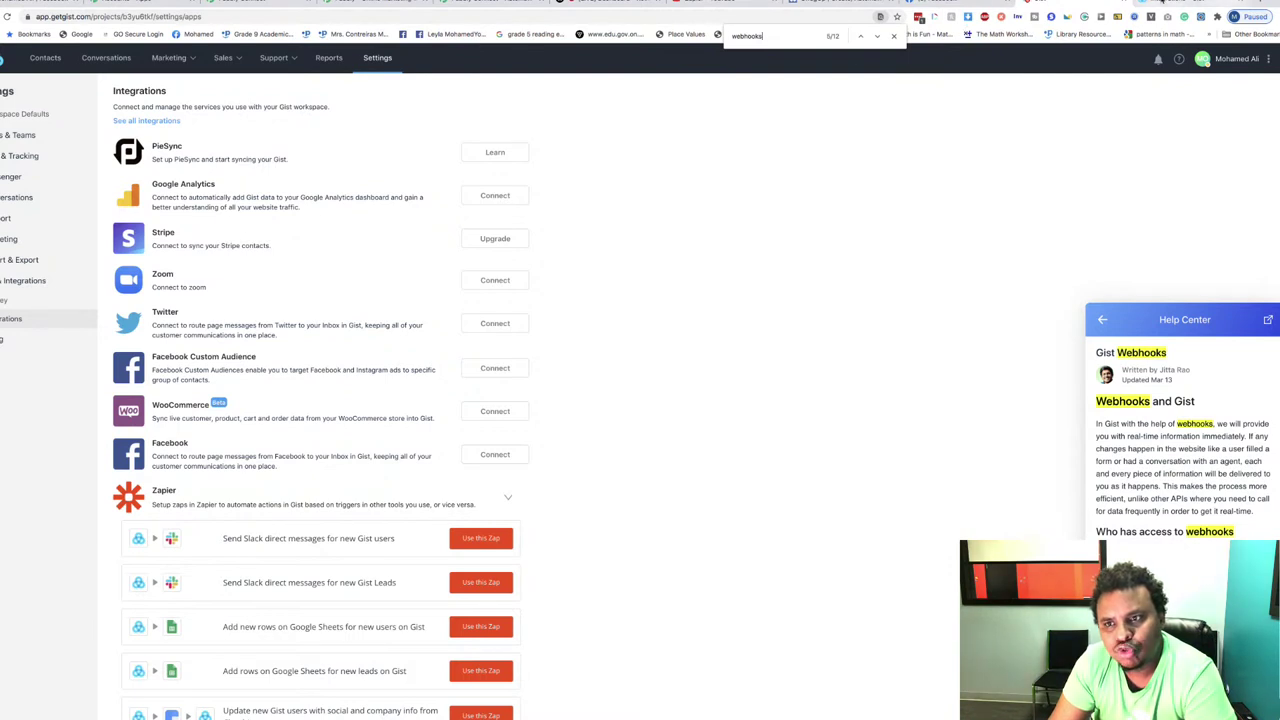
# Step: Check the public Gist integrations tab, dismiss its sign-up overlay, then go to the Pabbly homepage tab
pyautogui.click(1168, 3)
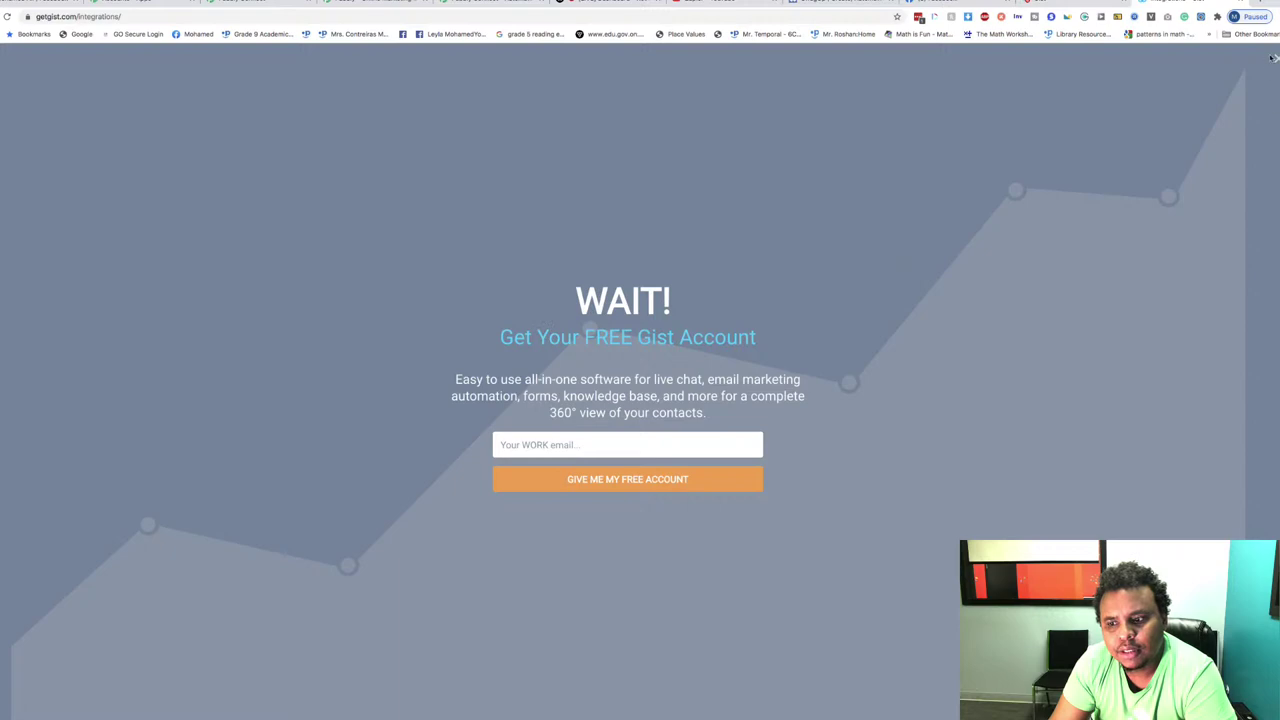
pyautogui.click(1275, 62)
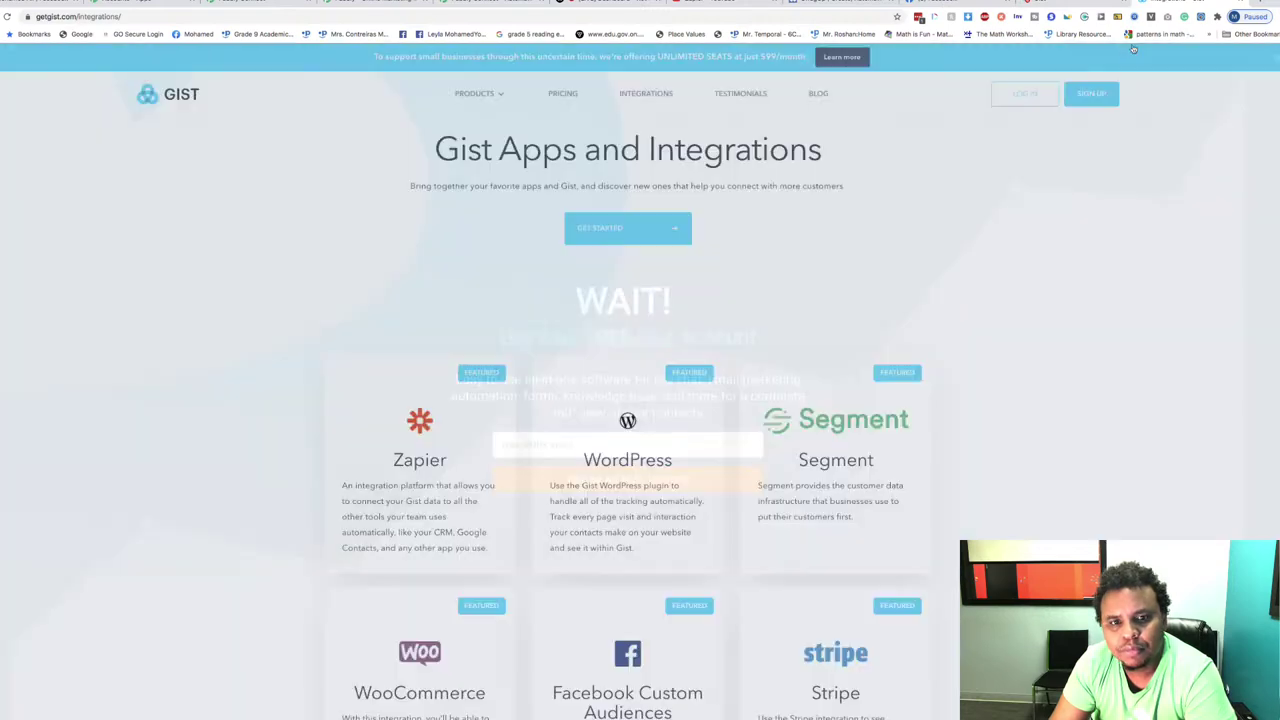
pyautogui.click(1033, 6)
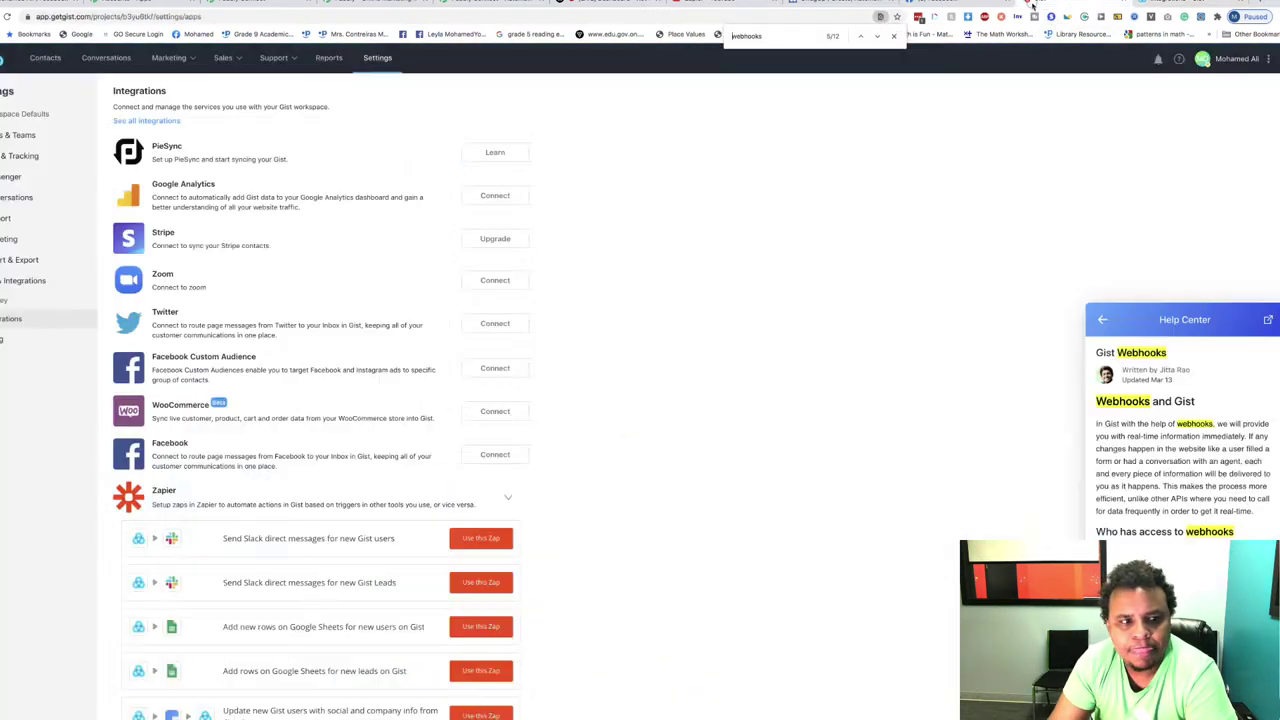
pyautogui.click(503, 5)
pyautogui.click(360, 5)
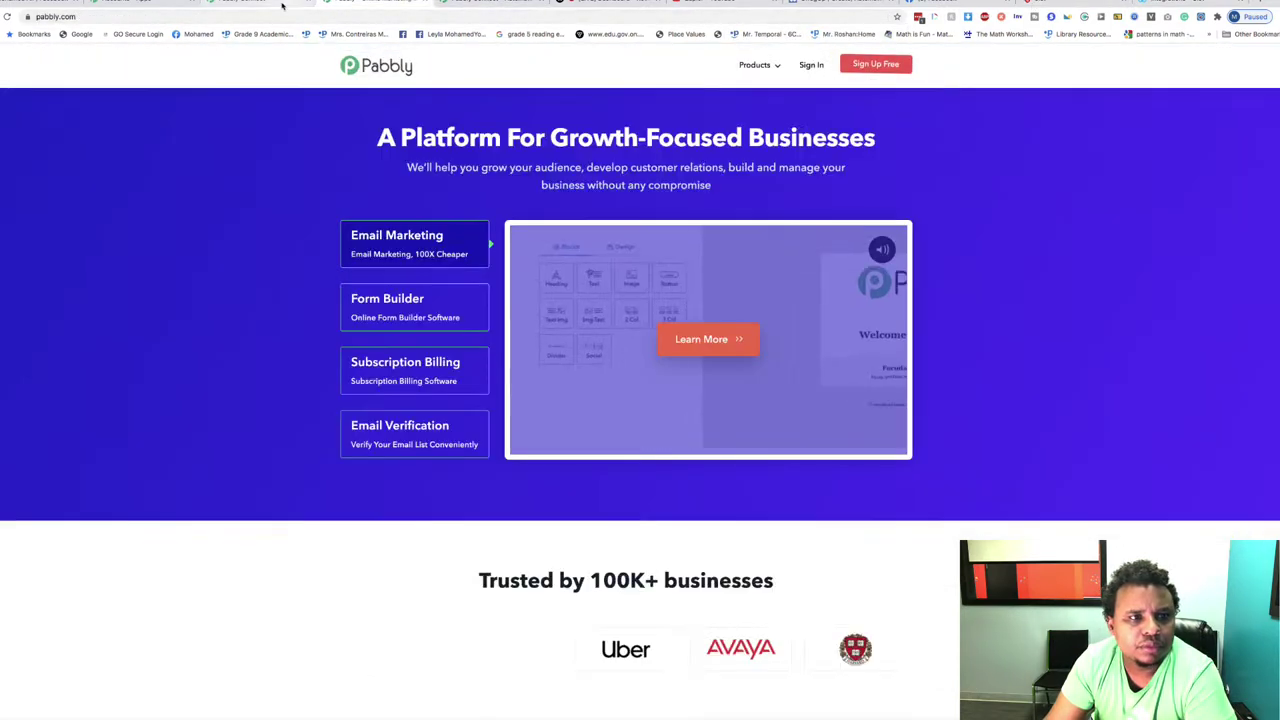
# Step: Set the TET workflow trigger app to Google Sheets with the New Spreadsheet Row method
pyautogui.click(255, 5)
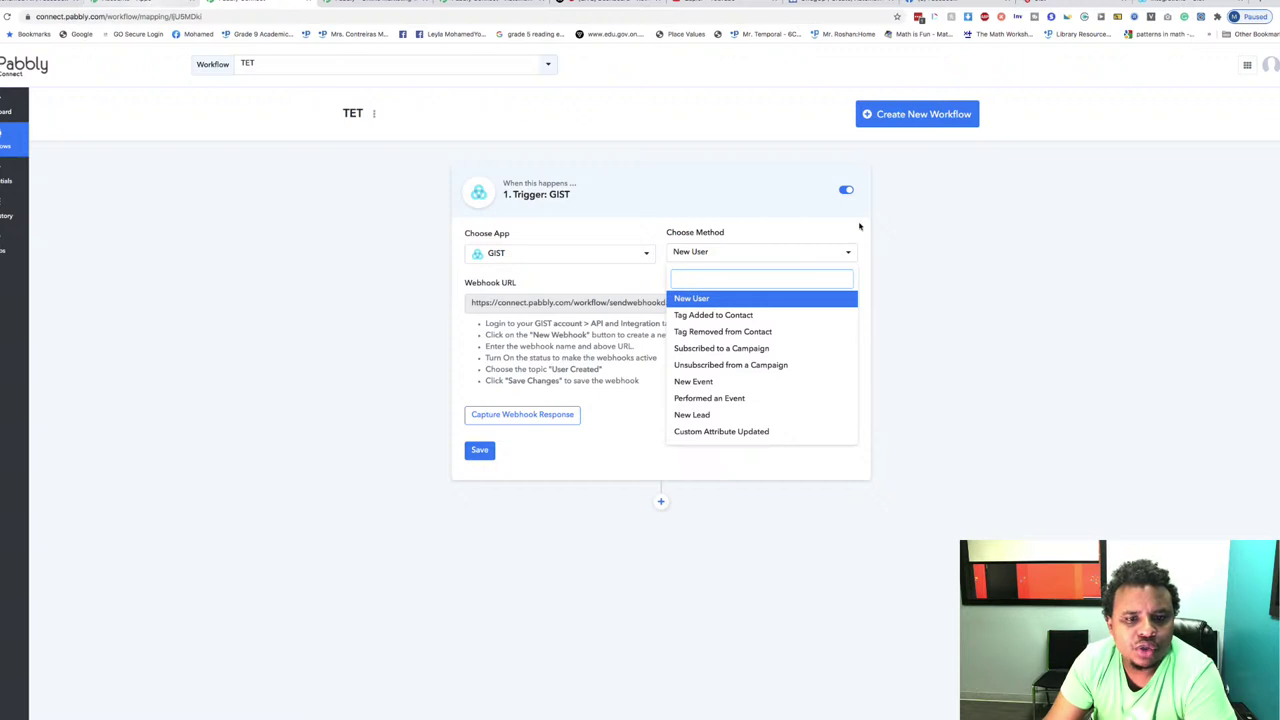
pyautogui.click(311, 435)
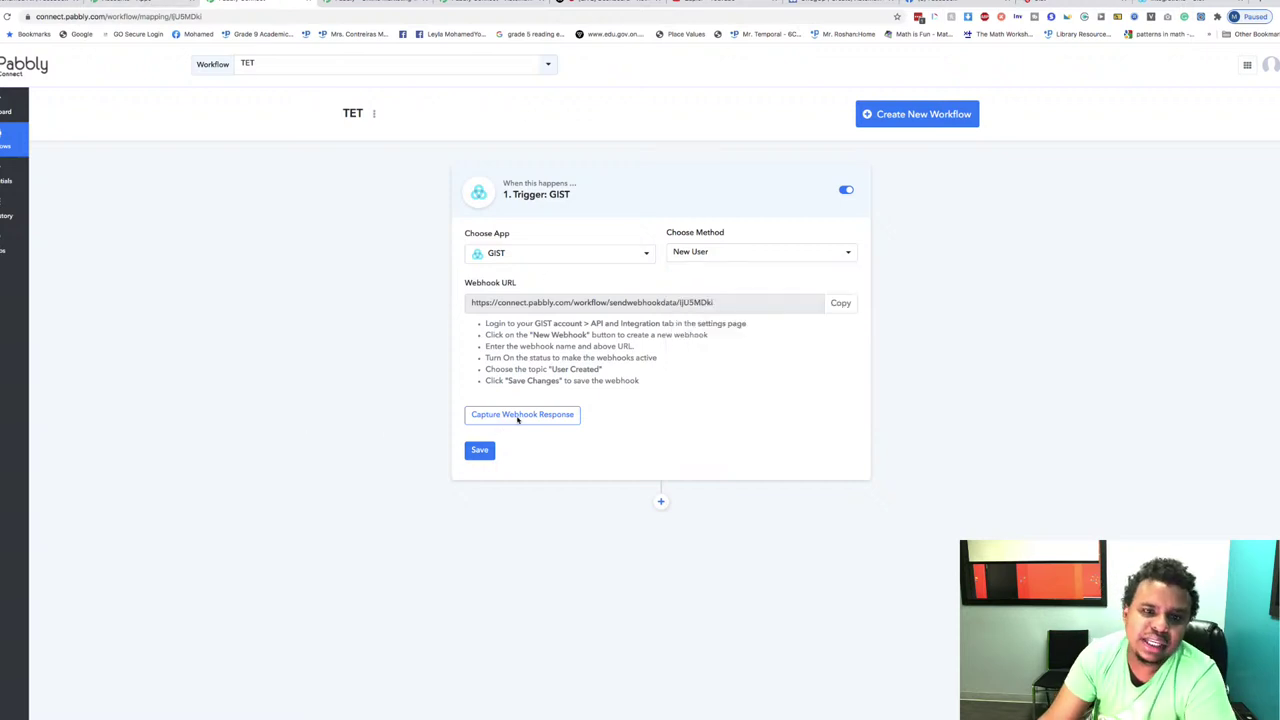
pyautogui.click(584, 256)
pyautogui.scroll(-1, 574, 523)
pyautogui.scroll(-3, 572, 523)
pyautogui.scroll(5, 572, 523)
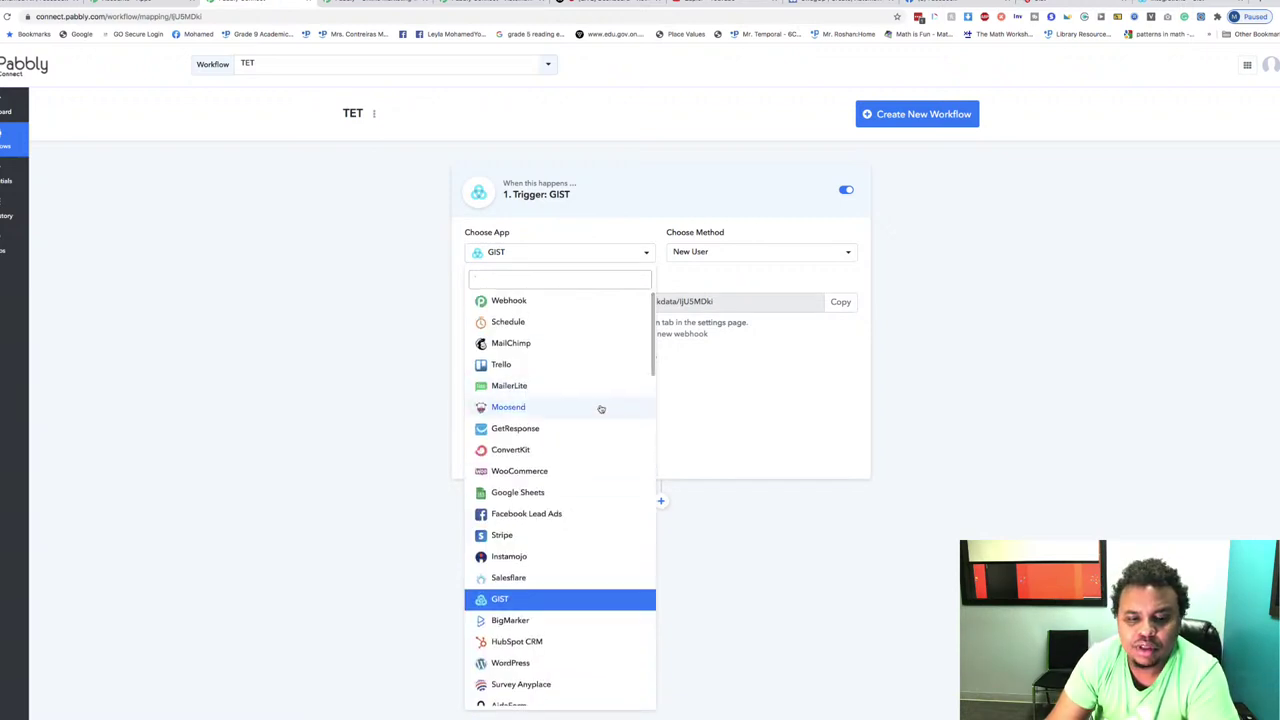
pyautogui.click(530, 494)
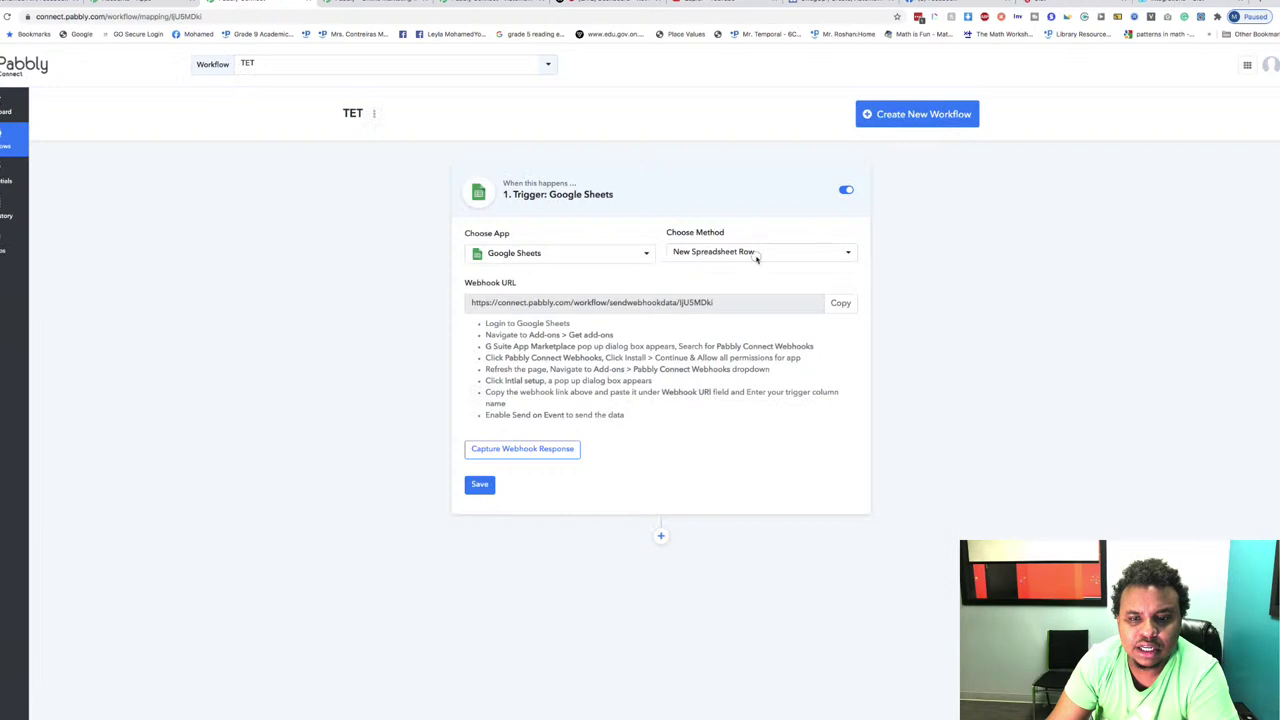
pyautogui.click(757, 257)
pyautogui.click(494, 263)
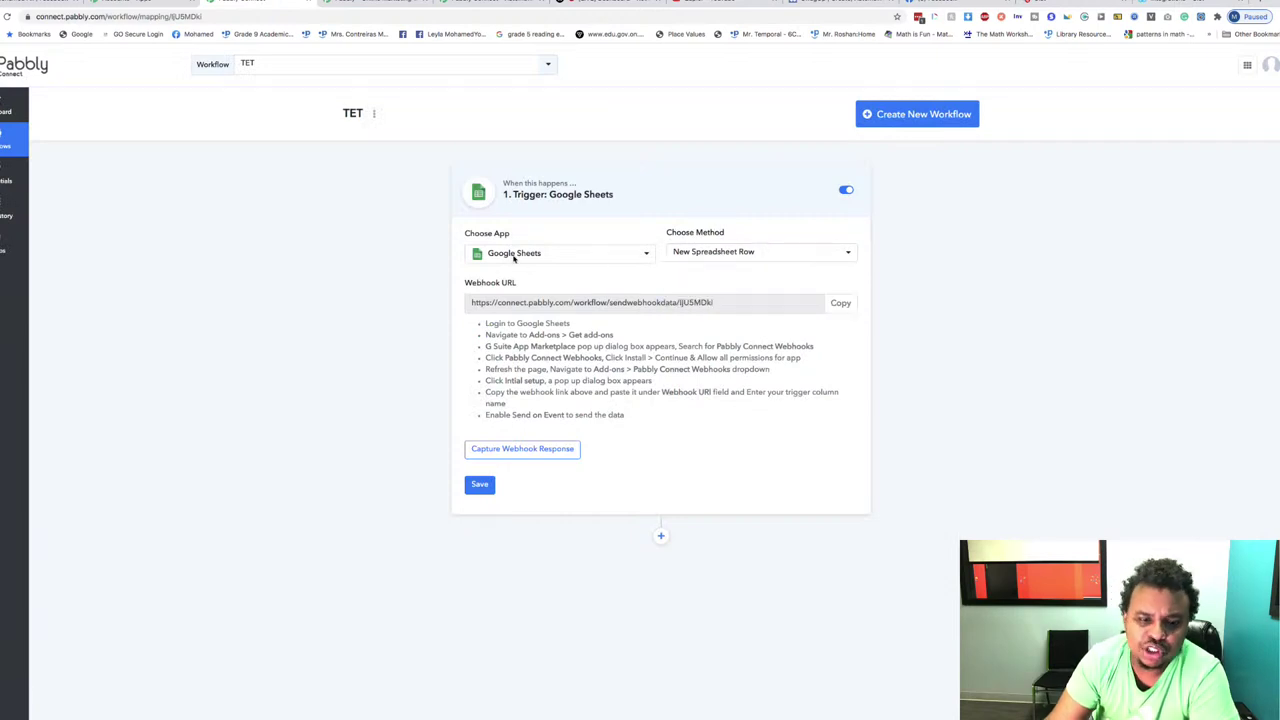
# Step: Add an action step after the trigger and choose Mautic as its app, giving Create or Update Contact
pyautogui.click(660, 536)
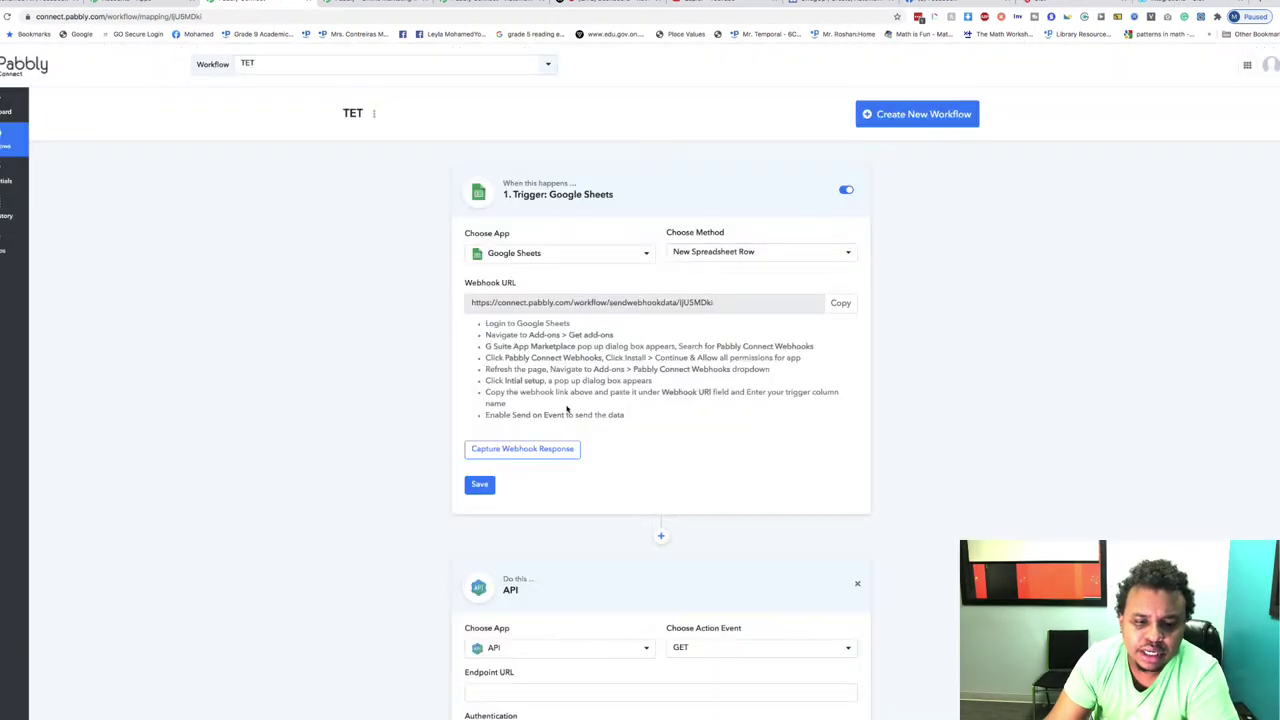
pyautogui.scroll(-3, 561, 541)
pyautogui.scroll(1, 543, 464)
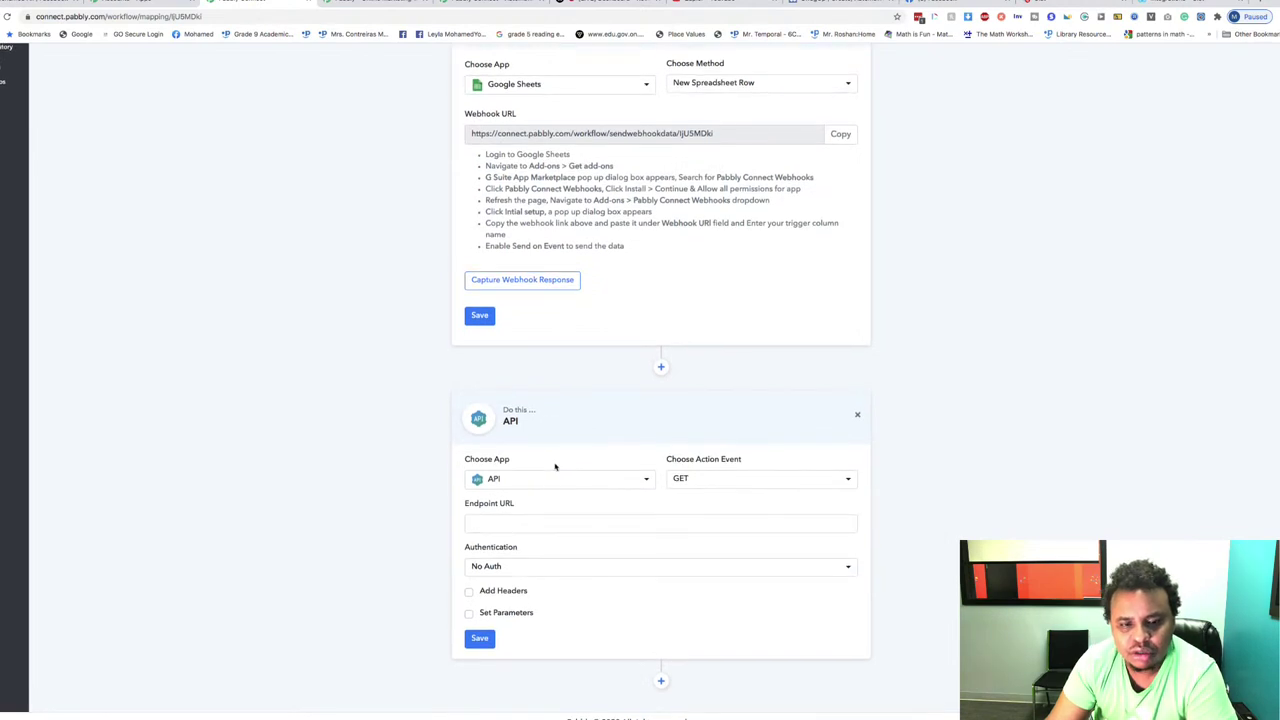
pyautogui.click(546, 480)
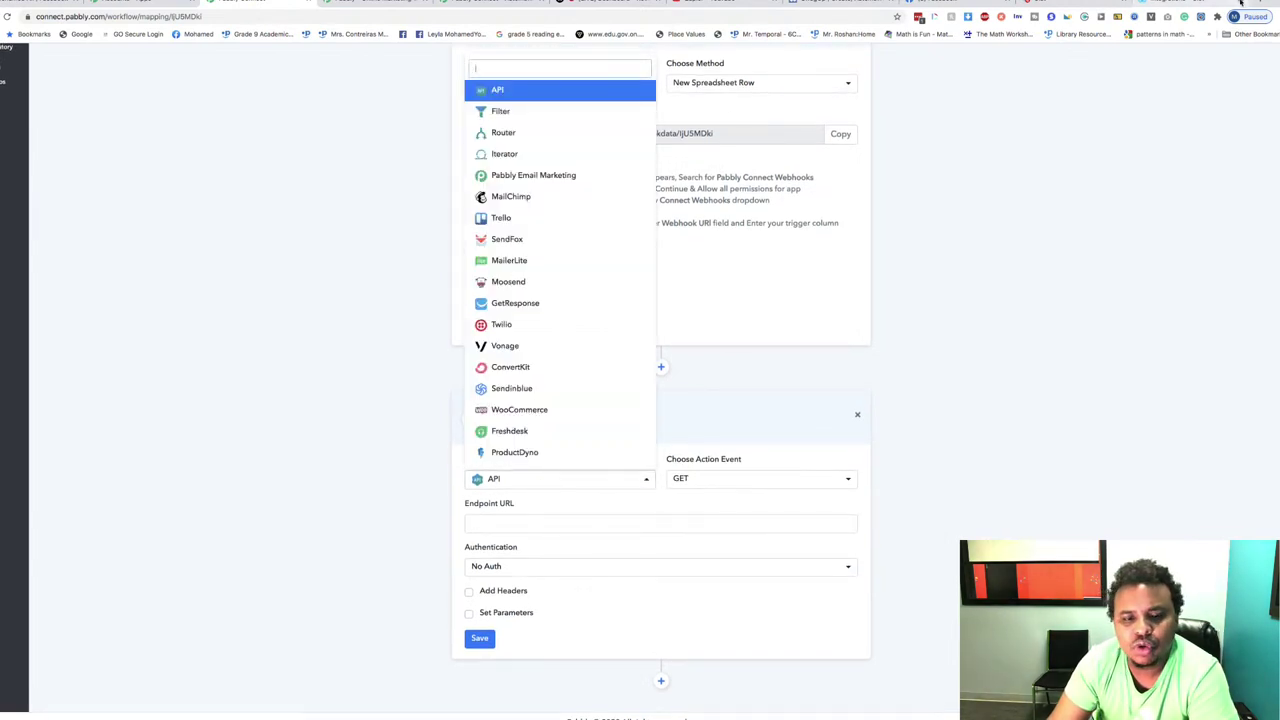
pyautogui.scroll(-5, 565, 396)
pyautogui.scroll(3, 565, 398)
pyautogui.scroll(-10, 565, 398)
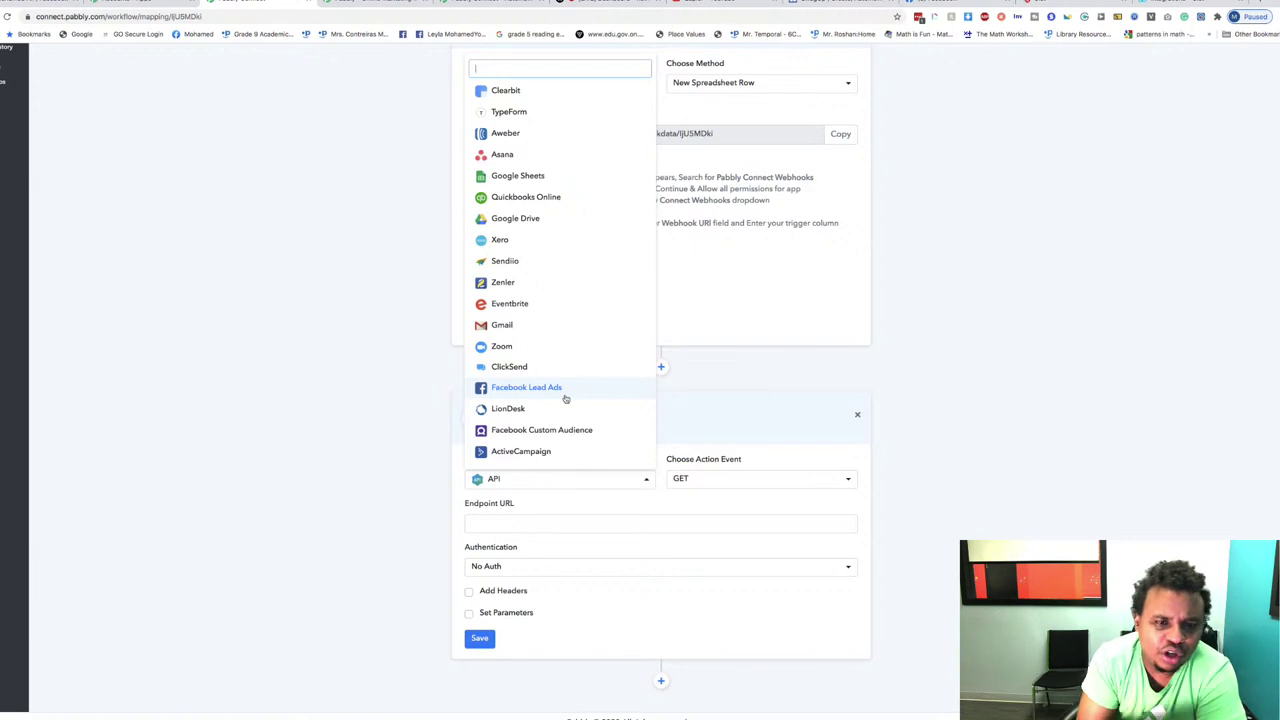
pyautogui.scroll(-10, 565, 398)
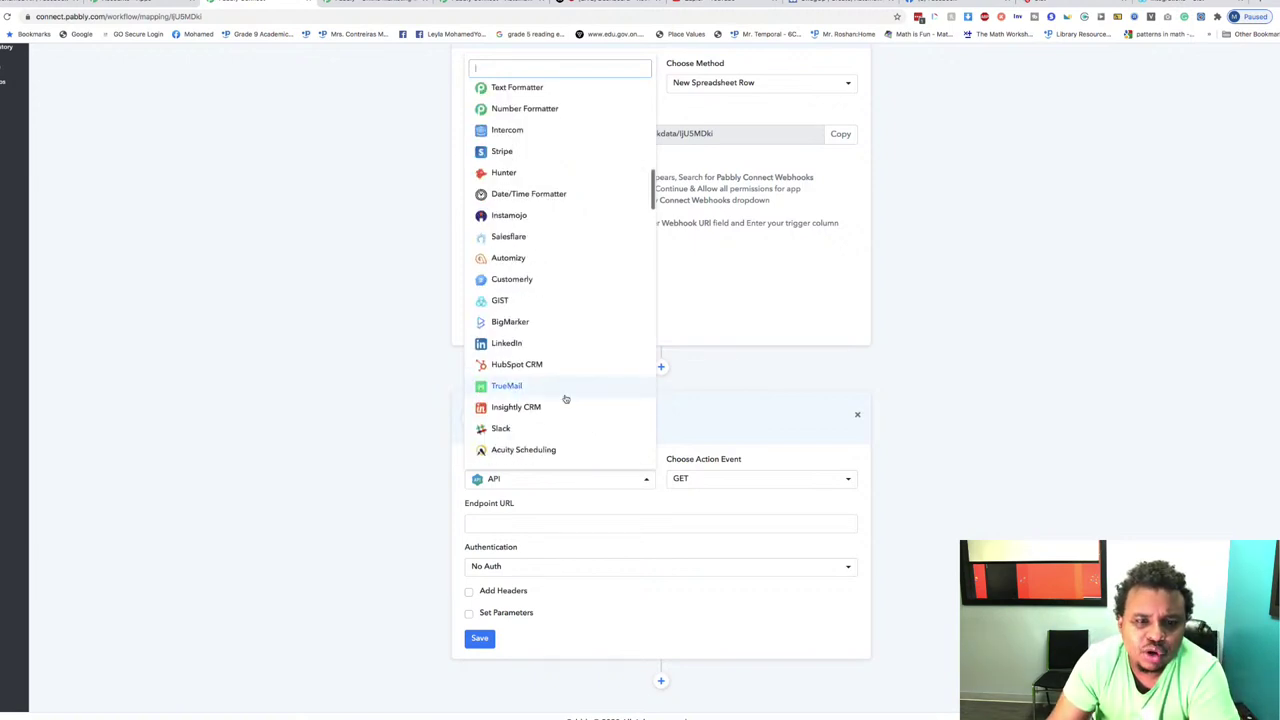
pyautogui.scroll(-15, 565, 398)
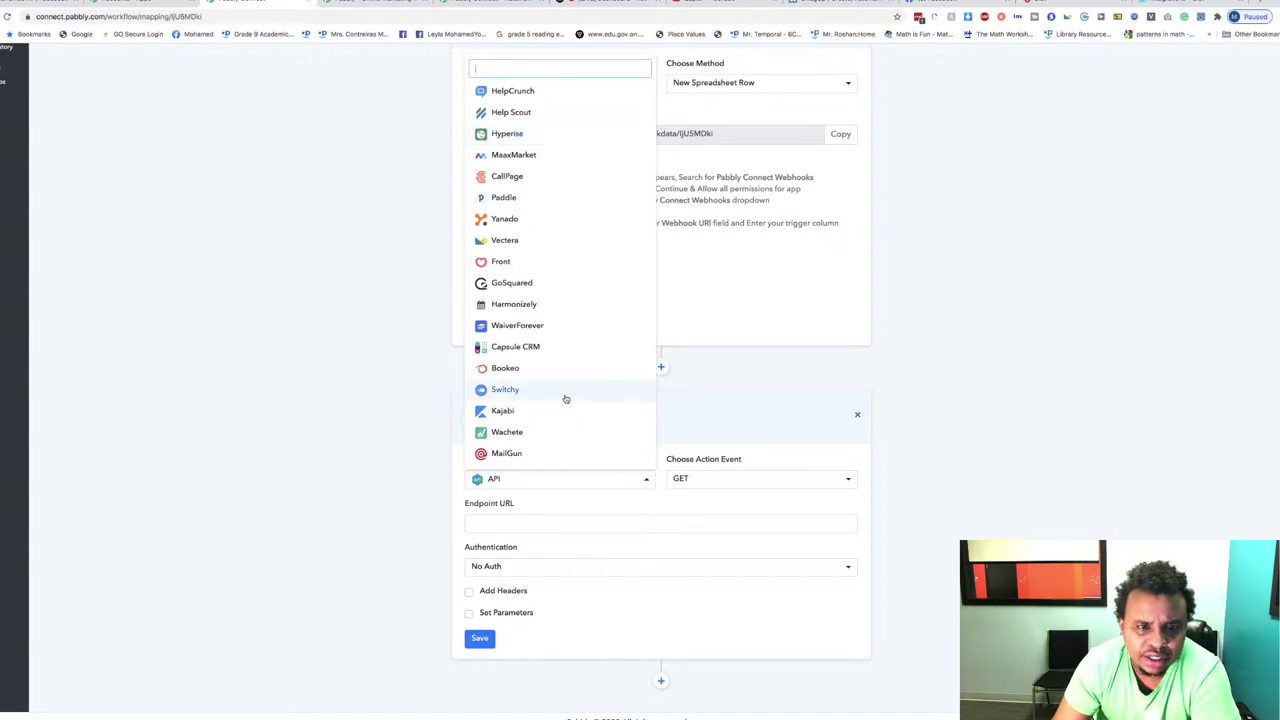
pyautogui.scroll(4, 565, 398)
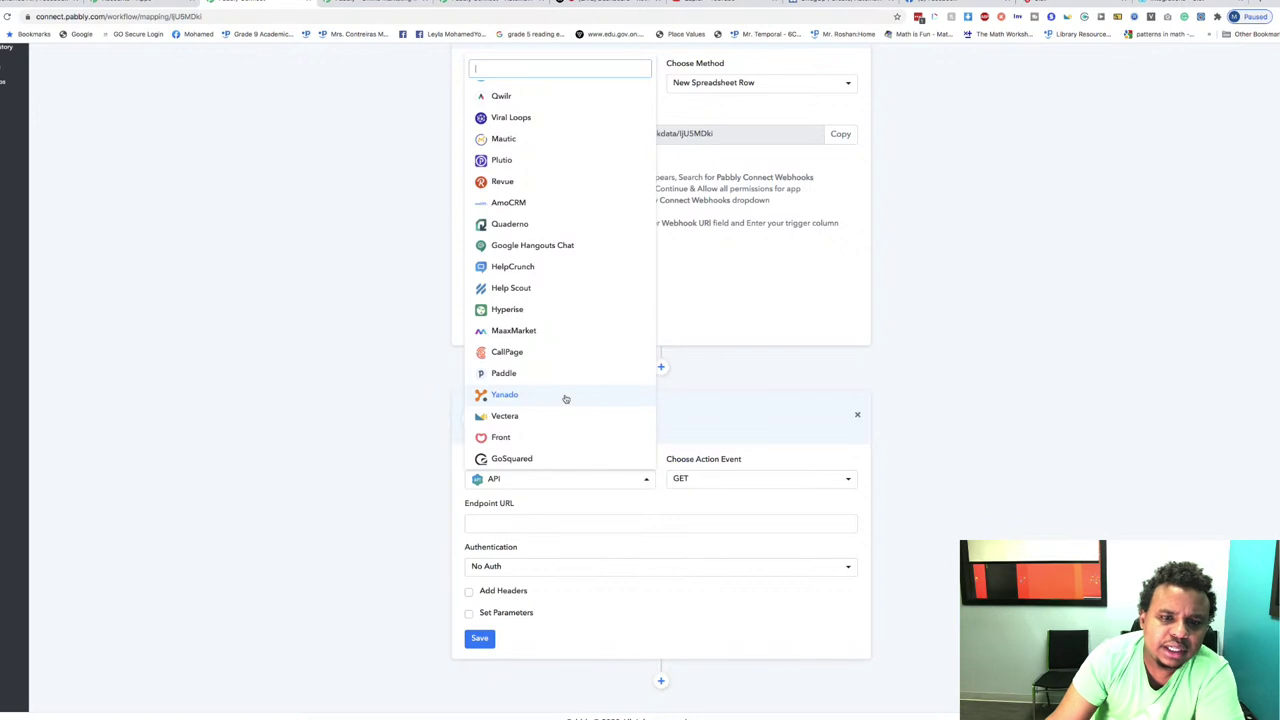
pyautogui.scroll(3, 565, 398)
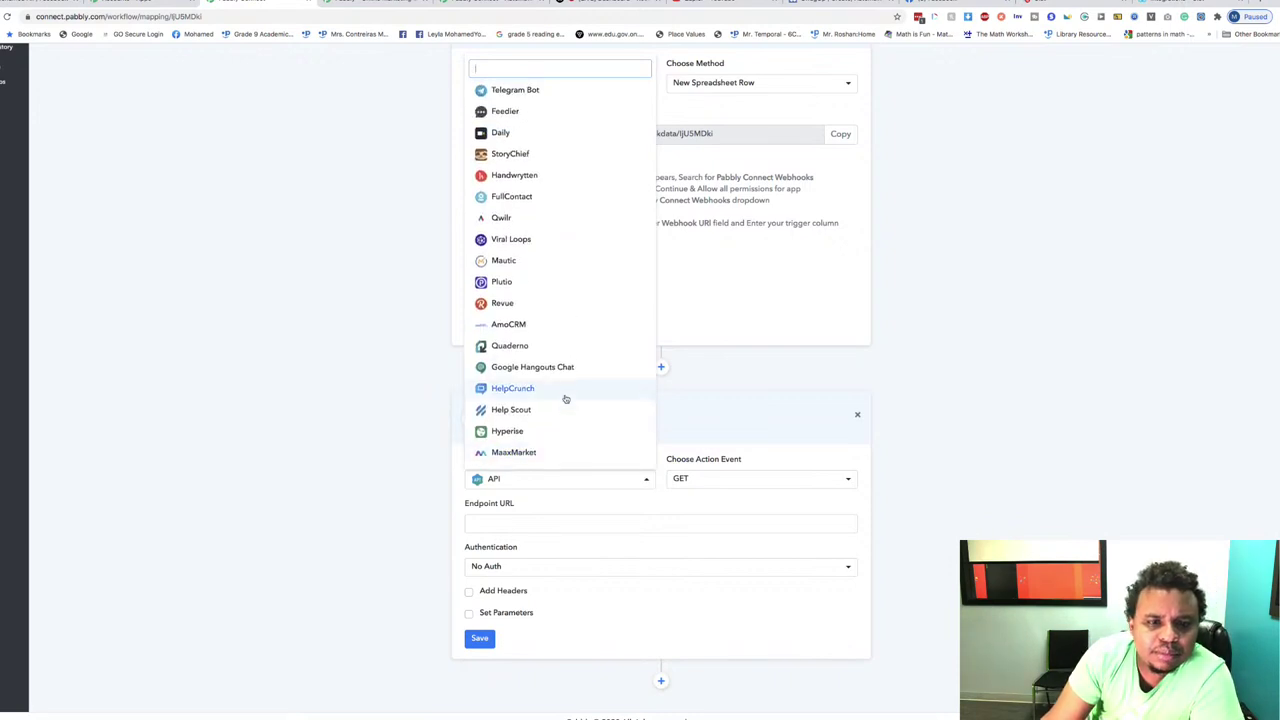
pyautogui.scroll(2, 565, 398)
pyautogui.click(519, 317)
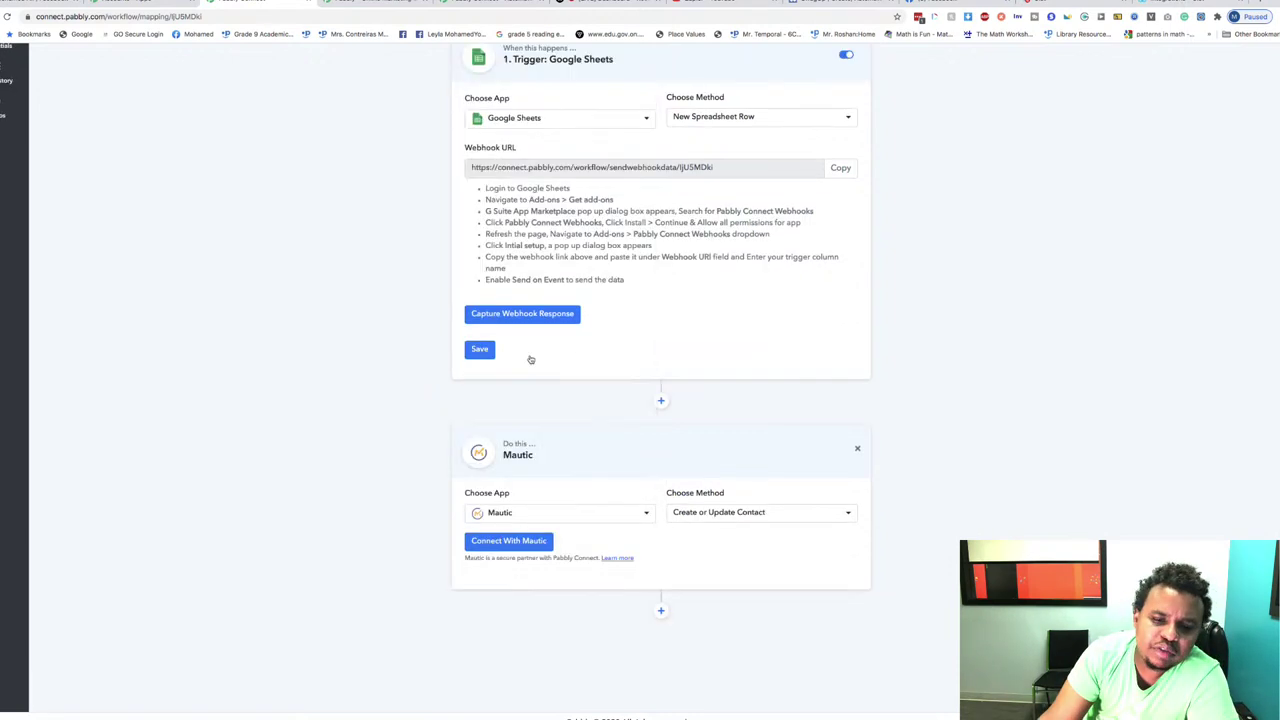
# Step: Keep Create or Update Contact as the Mautic action method
pyautogui.click(728, 512)
pyautogui.click(728, 514)
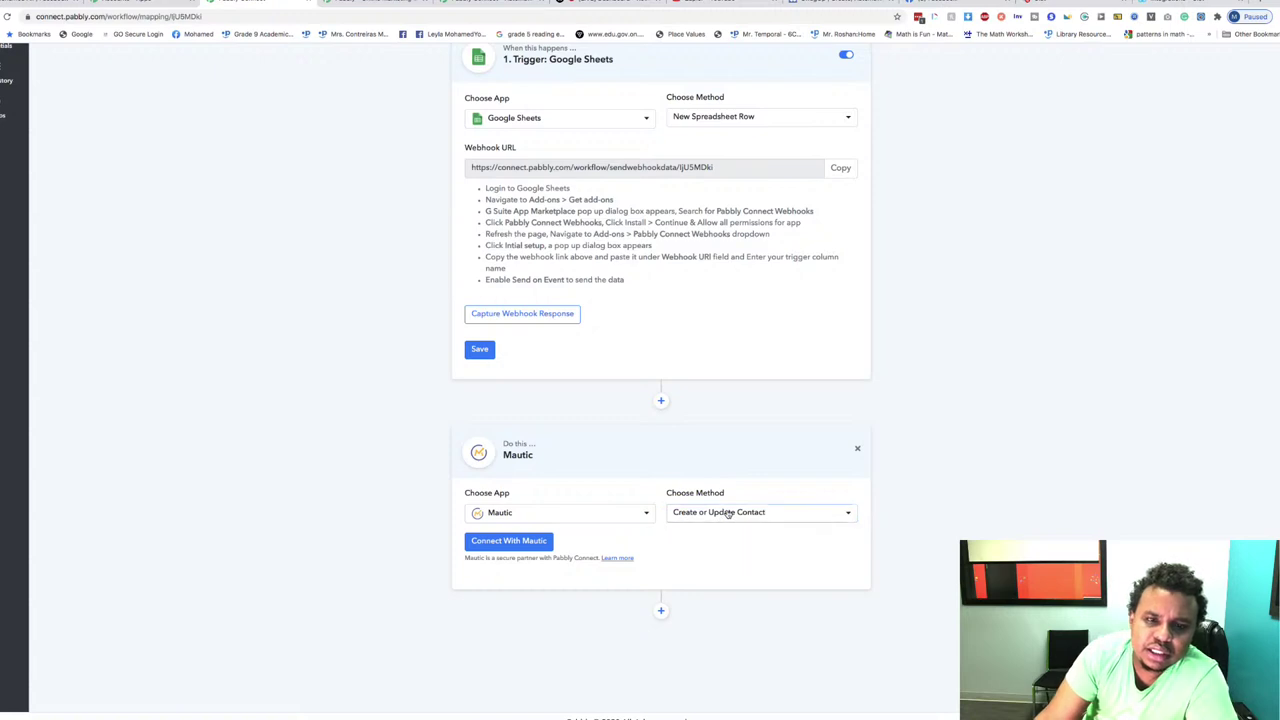
pyautogui.click(740, 511)
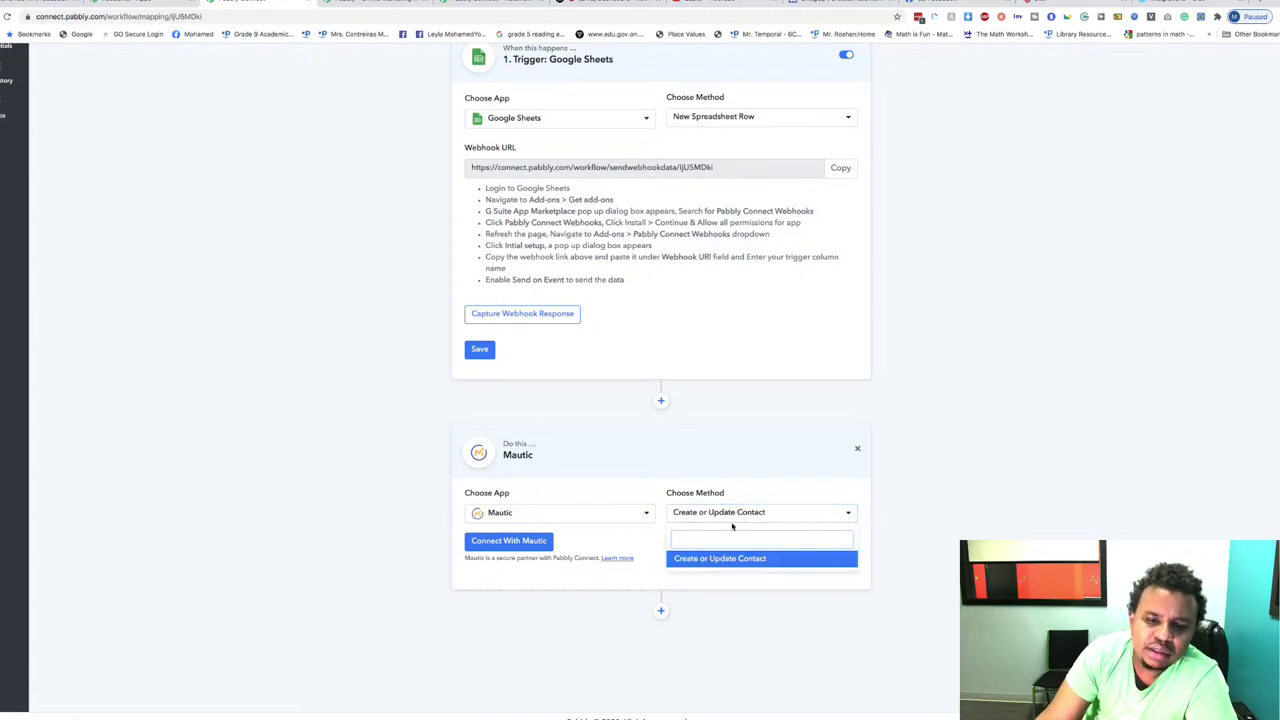
pyautogui.click(716, 557)
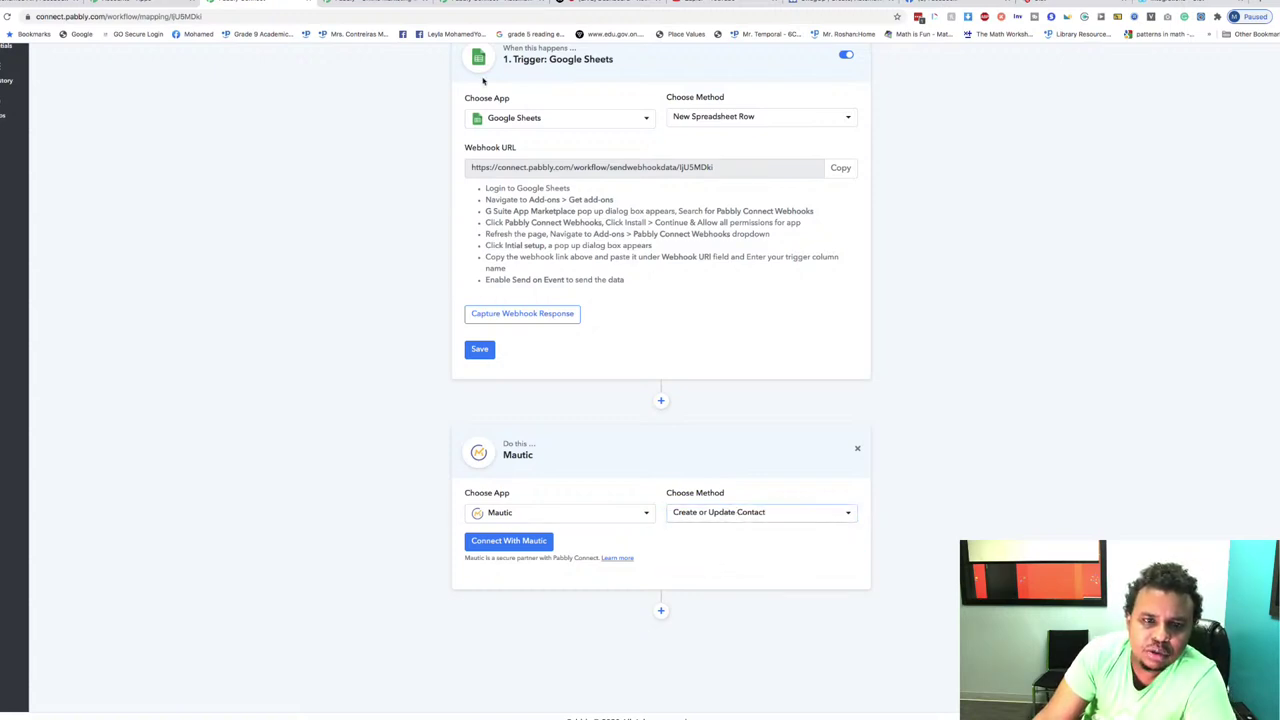
# Step: Try Mautic as the trigger app, then switch the trigger to Heights Platform with New Answer
pyautogui.click(527, 116)
pyautogui.write('ma')
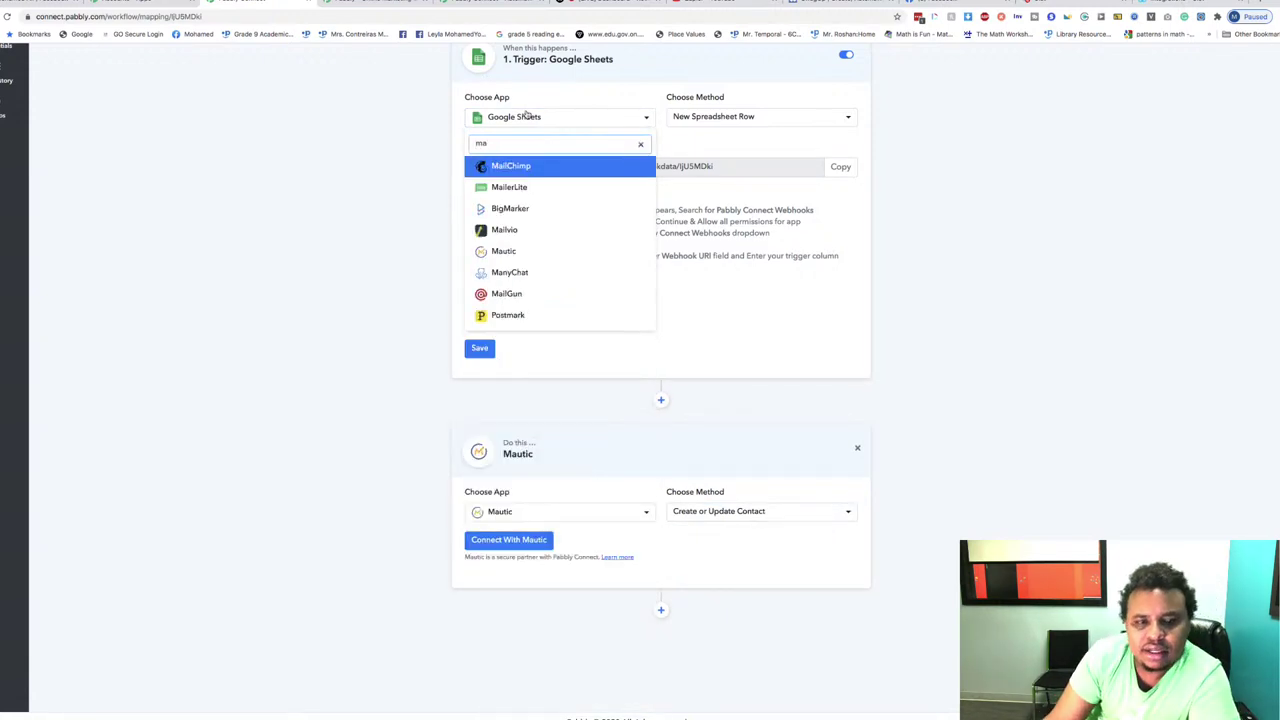
pyautogui.click(511, 251)
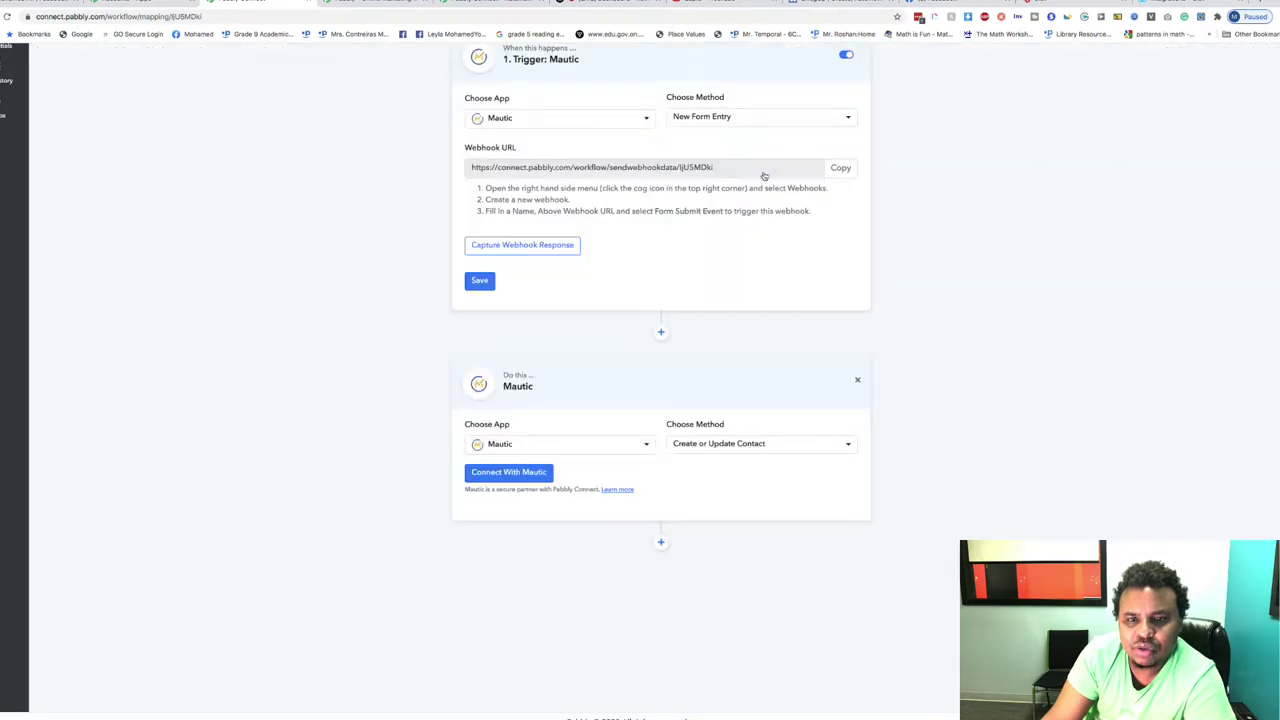
pyautogui.click(749, 119)
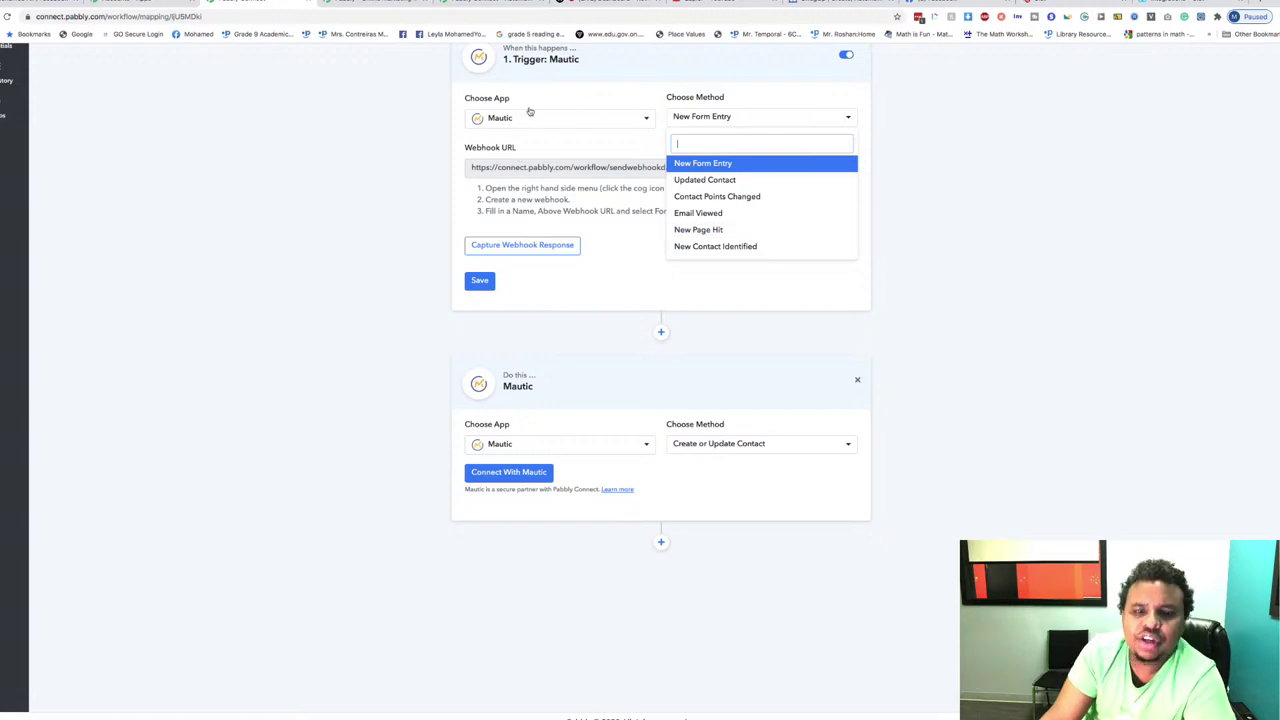
pyautogui.click(720, 449)
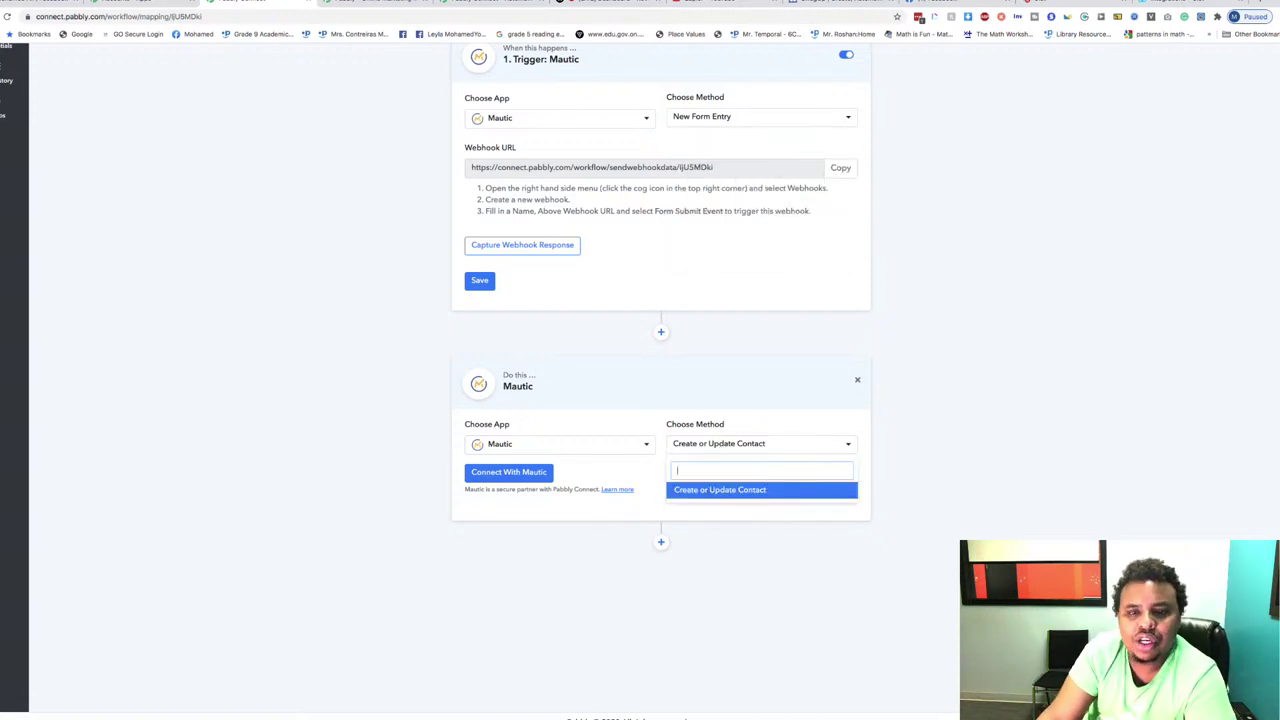
pyautogui.click(544, 120)
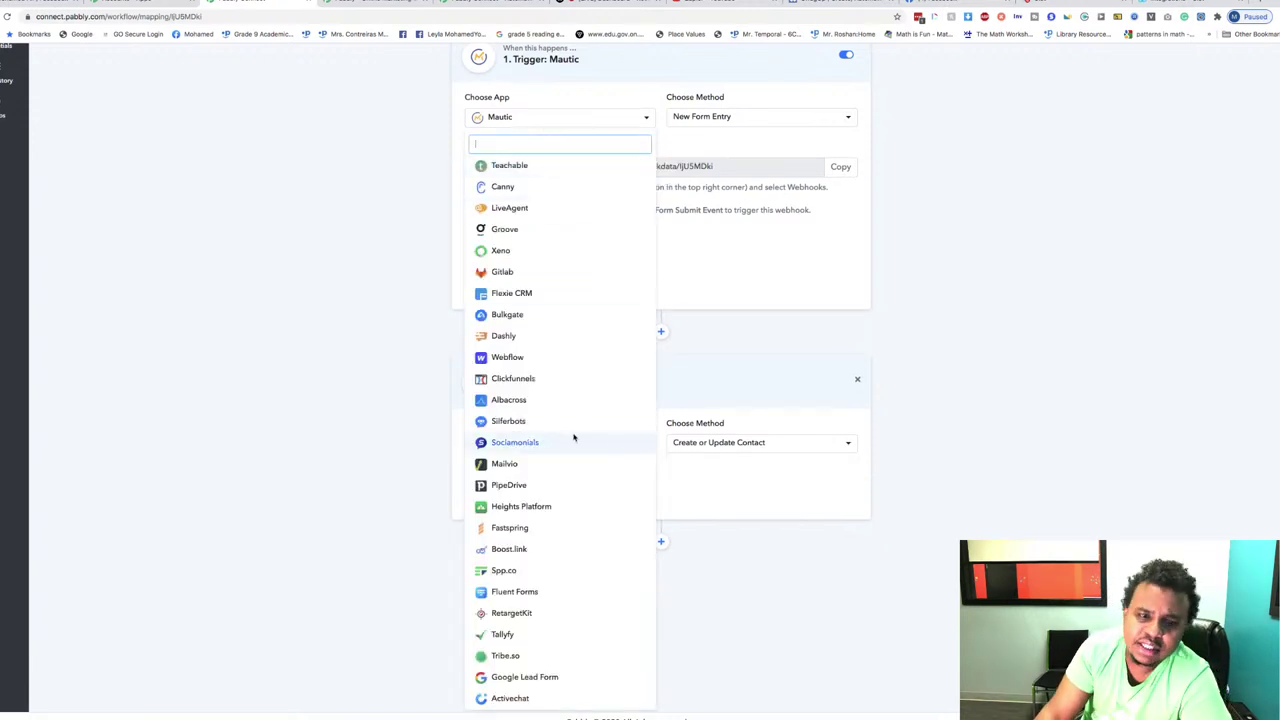
pyautogui.scroll(-5, 573, 437)
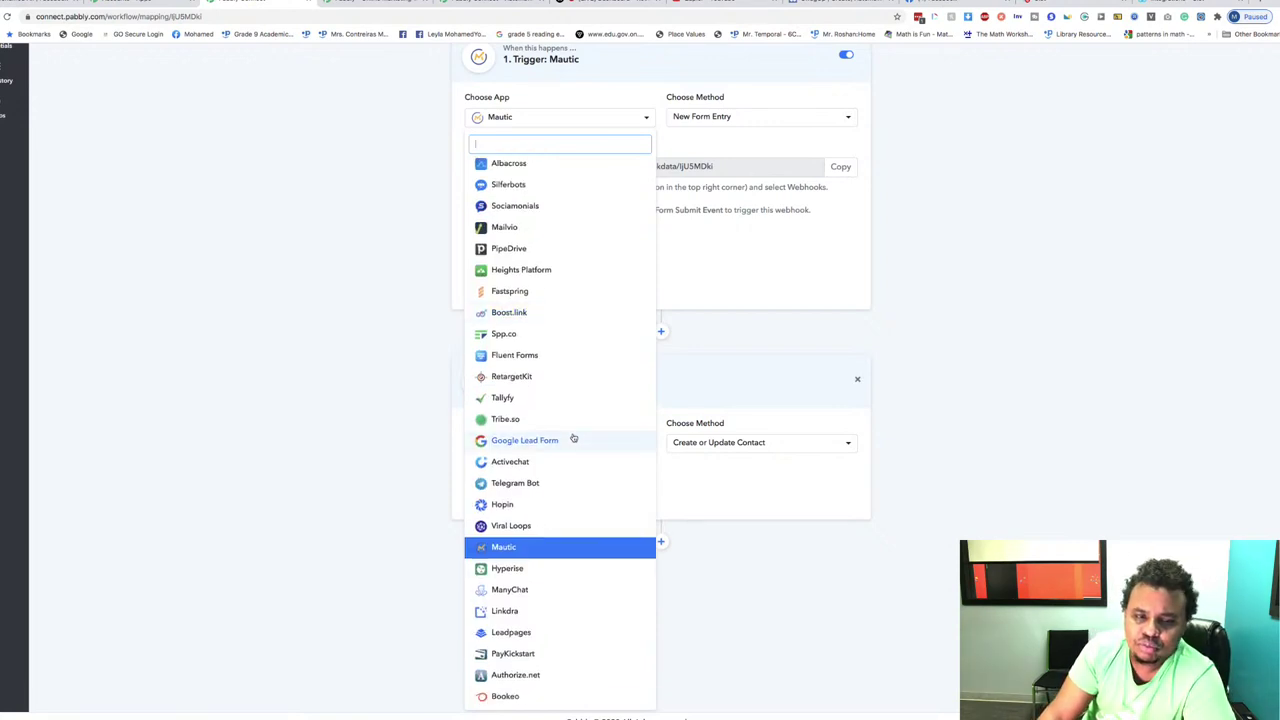
pyautogui.click(546, 270)
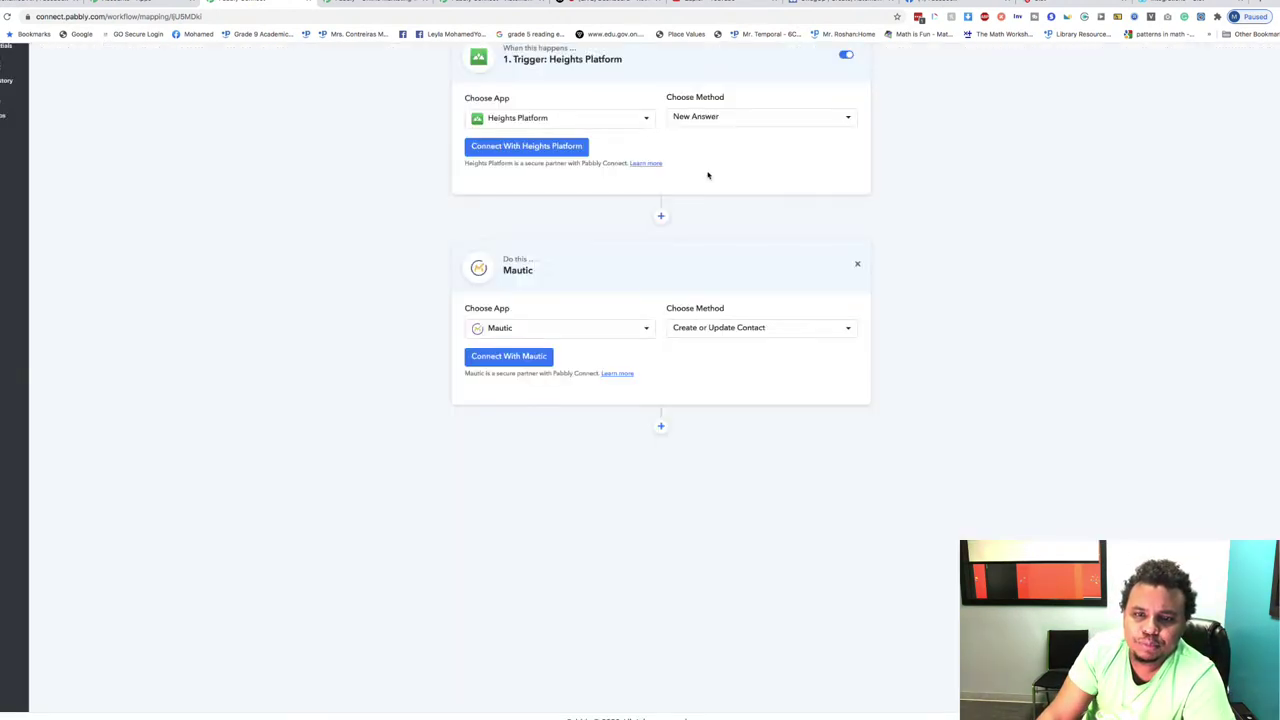
# Step: Recheck the Heights Platform trigger events, keeping New Answer and the trigger app unchanged
pyautogui.click(733, 117)
pyautogui.click(733, 117)
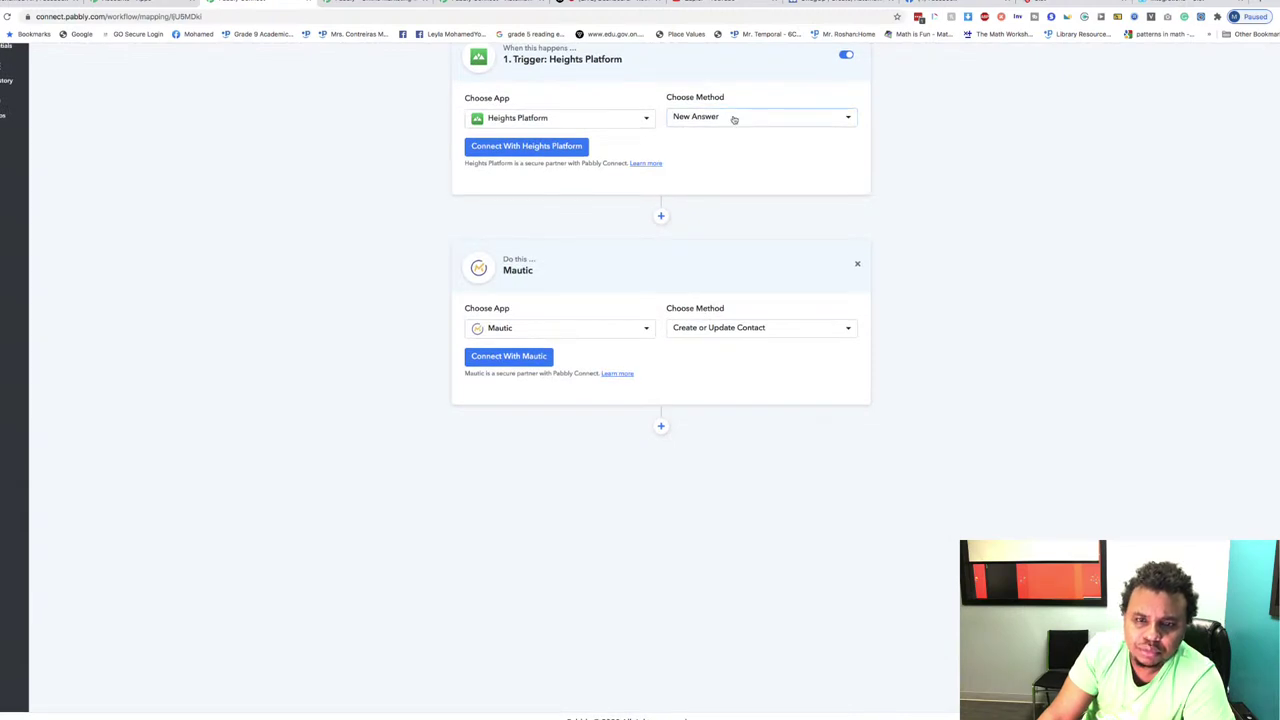
pyautogui.click(733, 117)
pyautogui.click(732, 118)
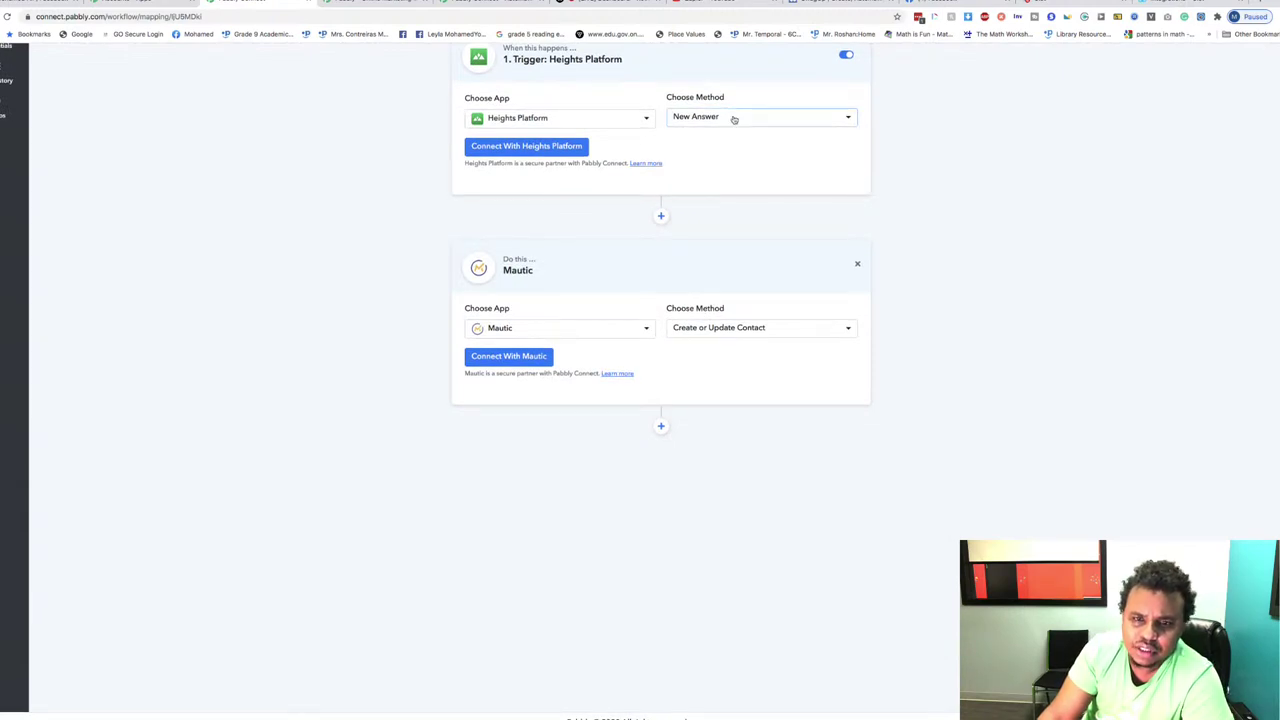
pyautogui.click(738, 118)
pyautogui.click(735, 118)
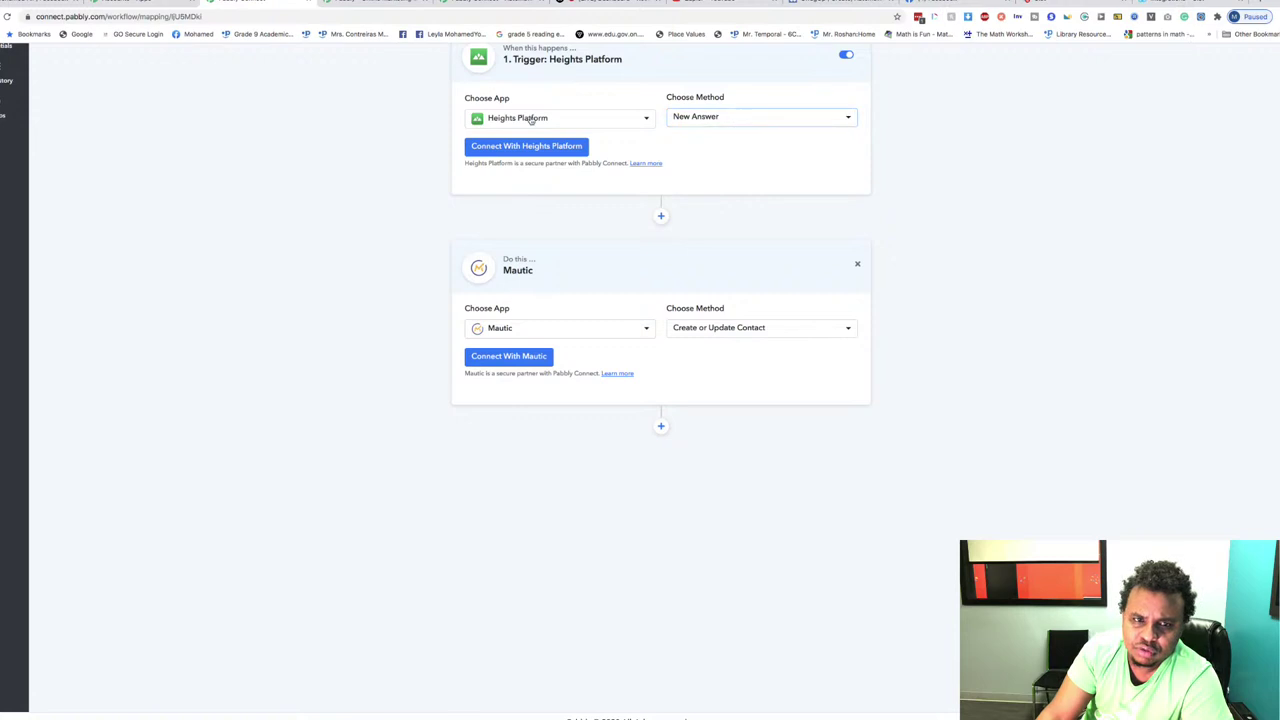
pyautogui.click(580, 118)
pyautogui.click(580, 118)
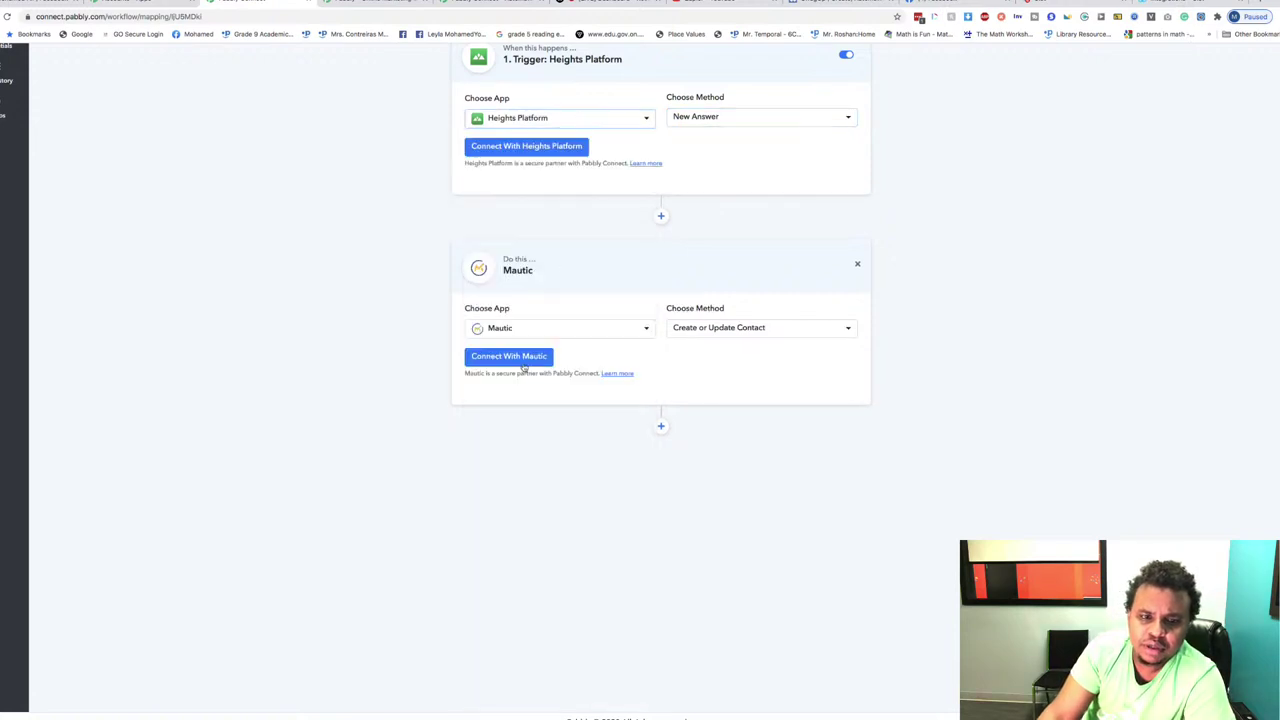
# Step: Set the action app to Heights Platform with the Enroll Student method
pyautogui.click(529, 328)
pyautogui.write('he')
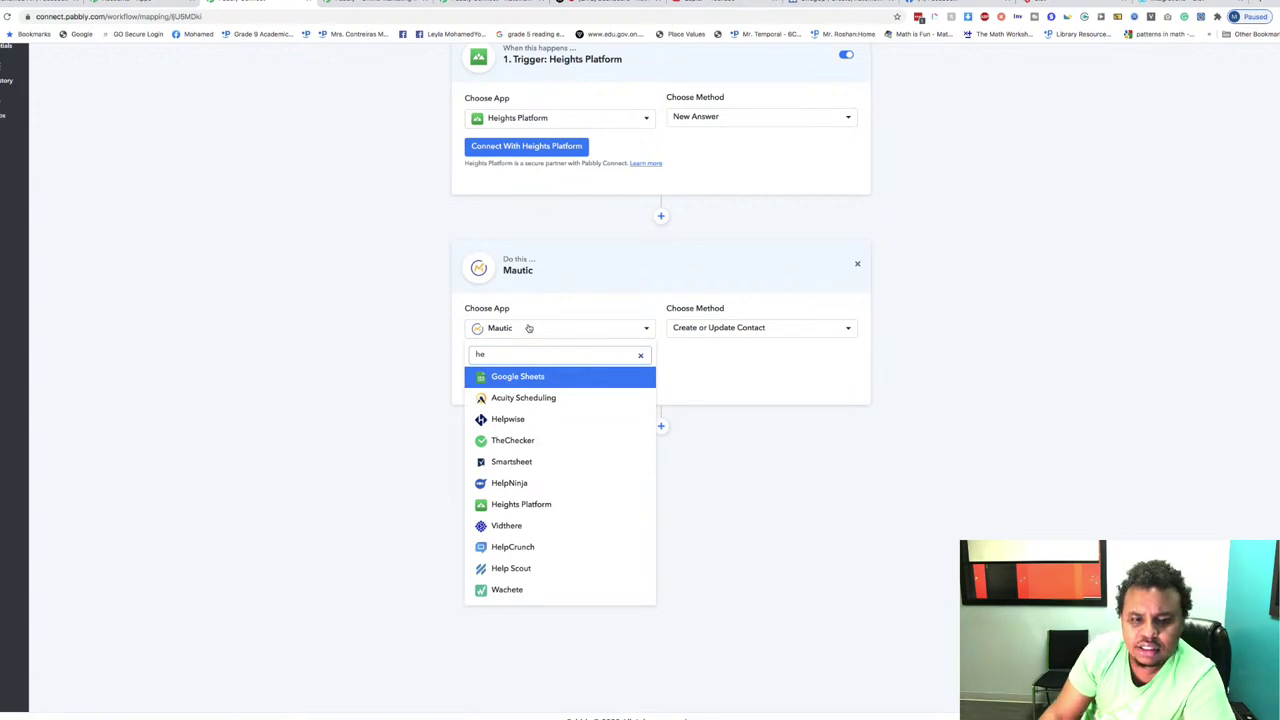
pyautogui.click(545, 504)
pyautogui.click(789, 337)
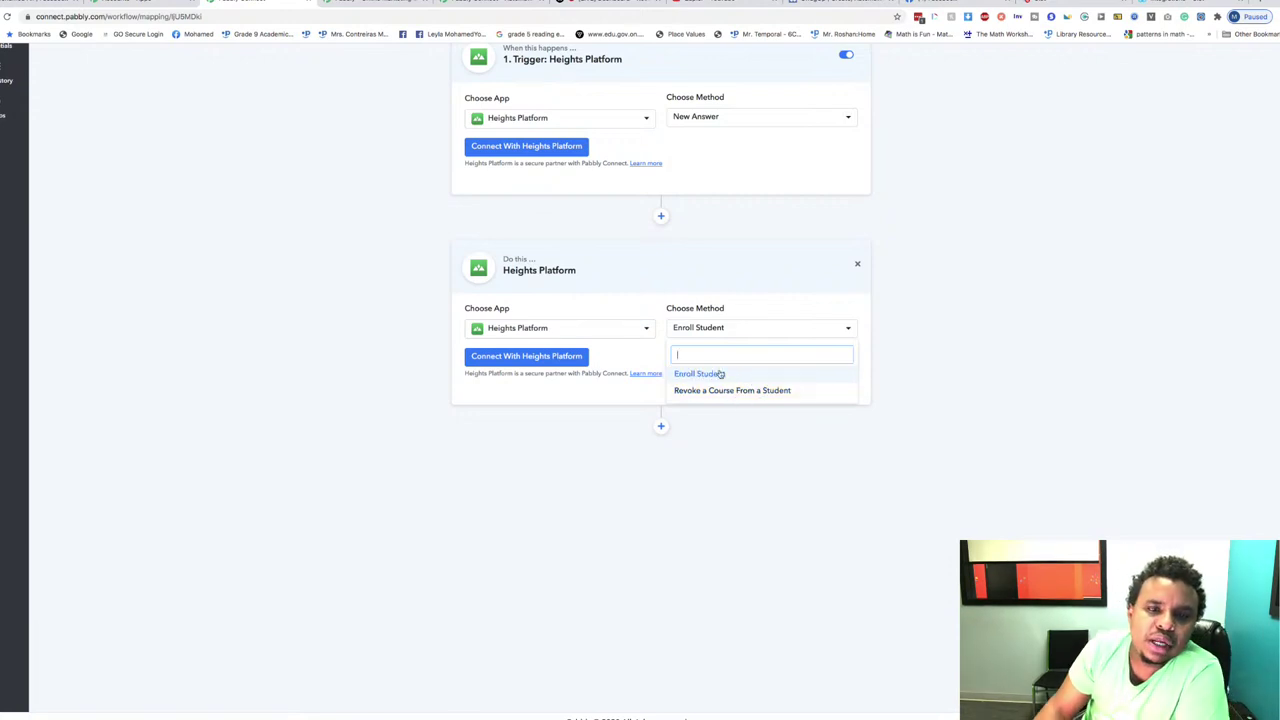
pyautogui.click(458, 510)
# Step: Replace the trigger app with ThriveCart, found by searching 'thr', giving New Sales
pyautogui.click(590, 124)
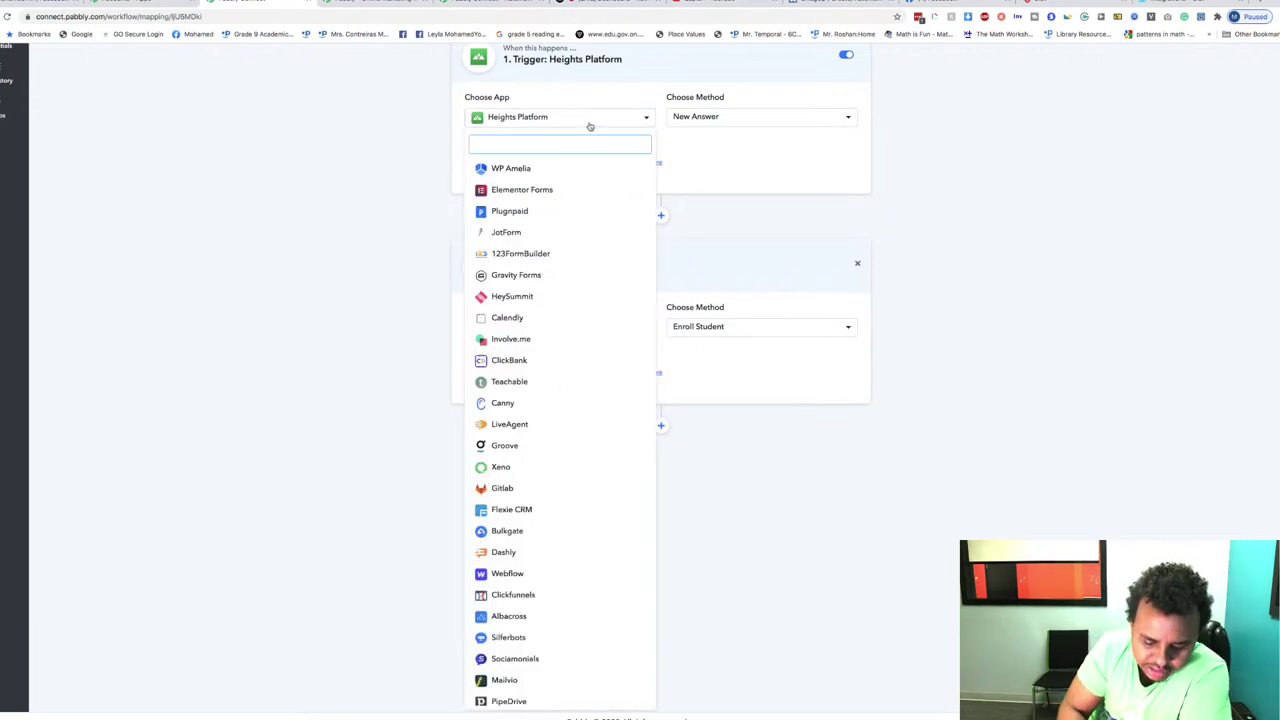
pyautogui.write('thrive')
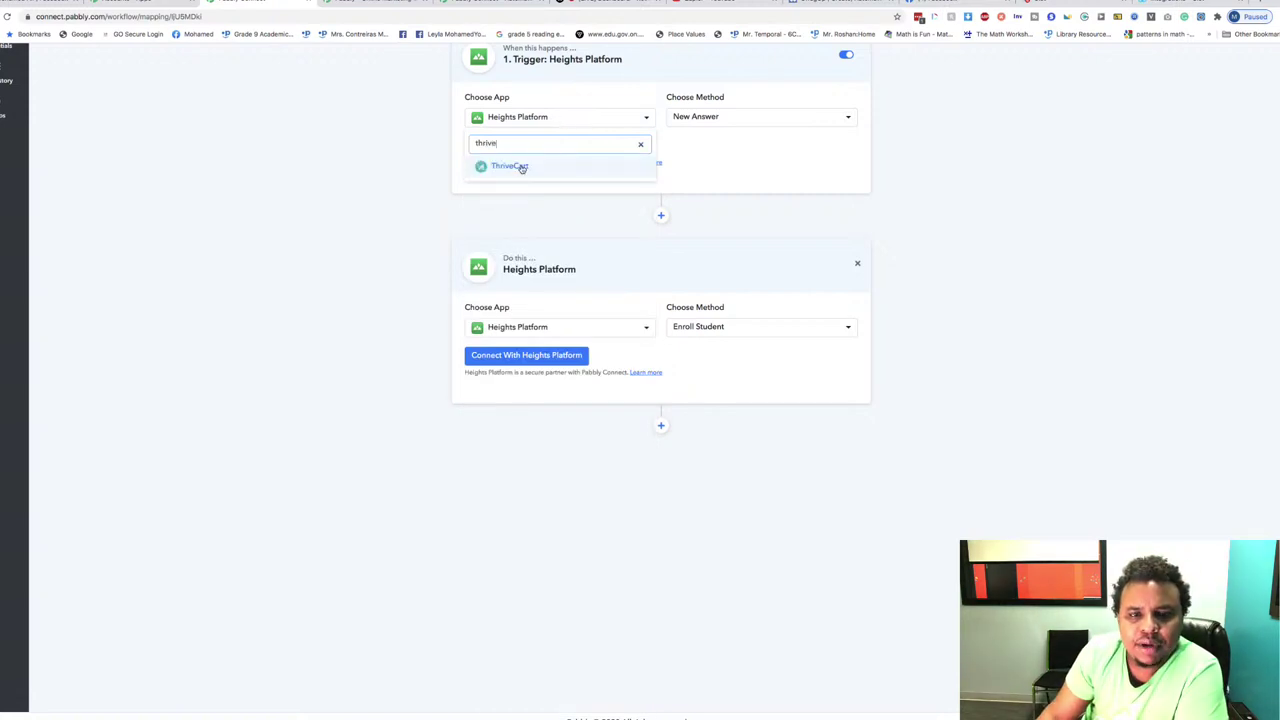
pyautogui.click(520, 166)
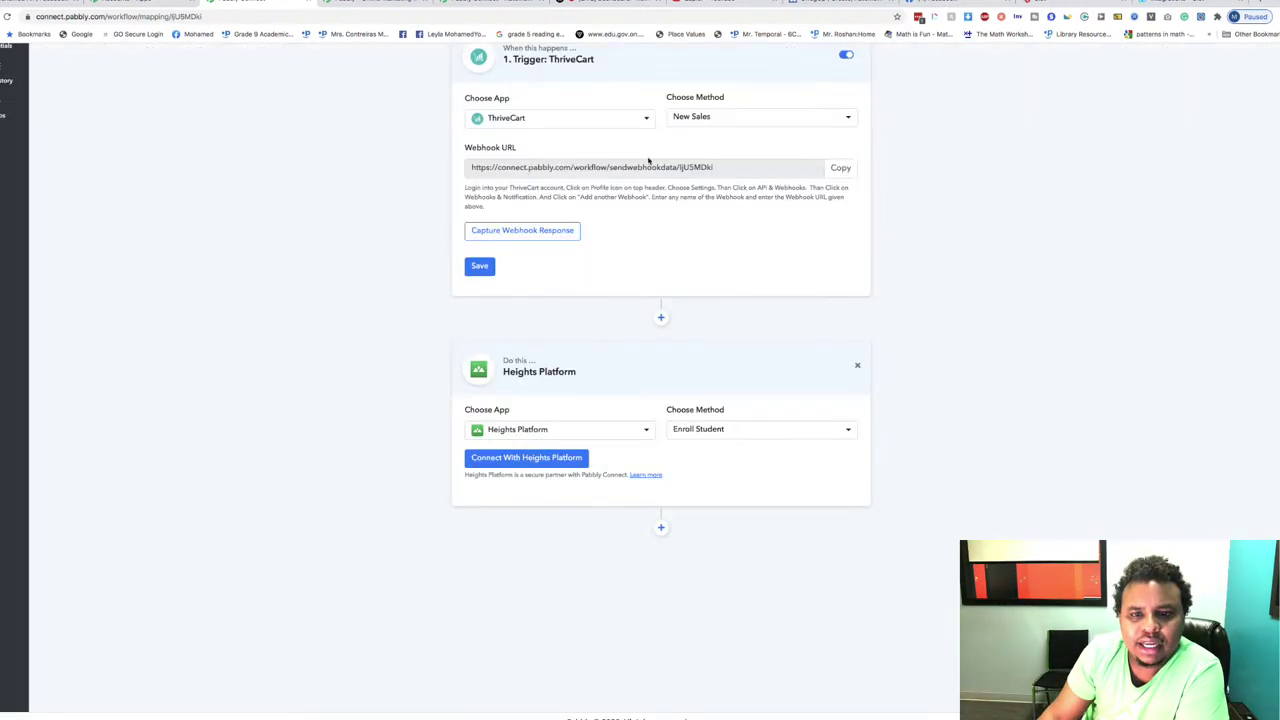
pyautogui.click(747, 121)
pyautogui.click(712, 165)
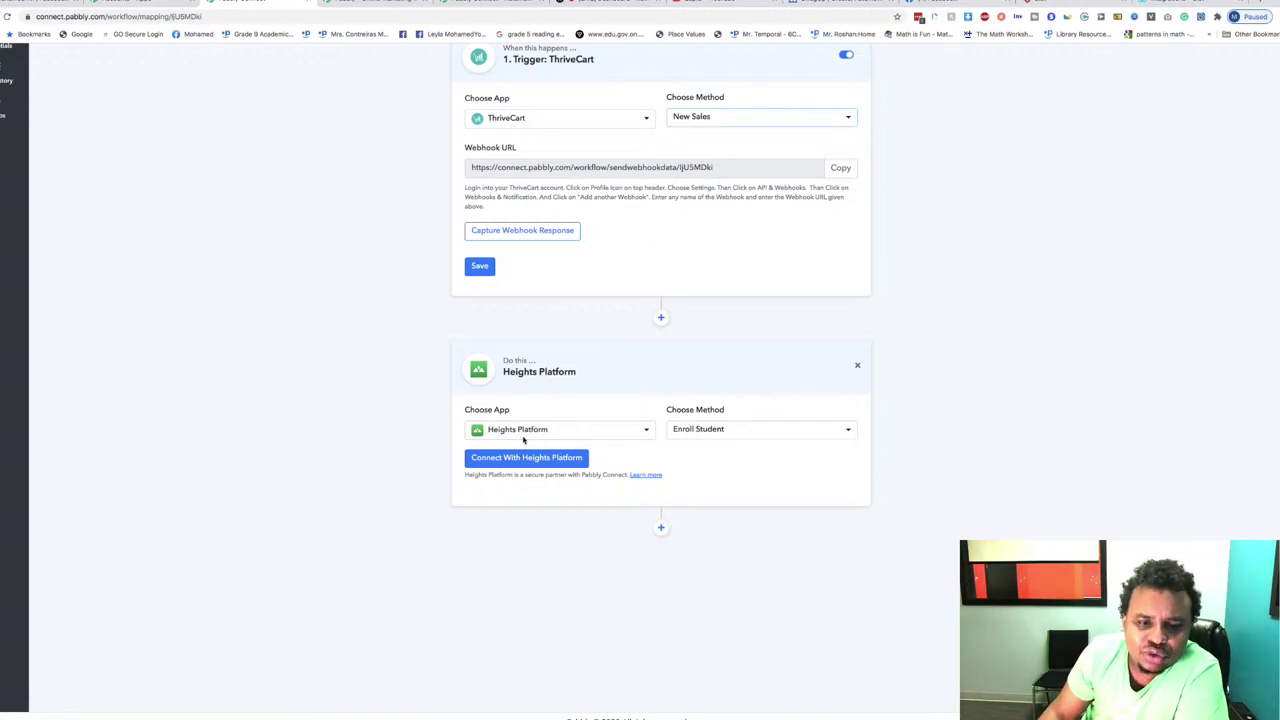
pyautogui.click(540, 430)
pyautogui.click(539, 430)
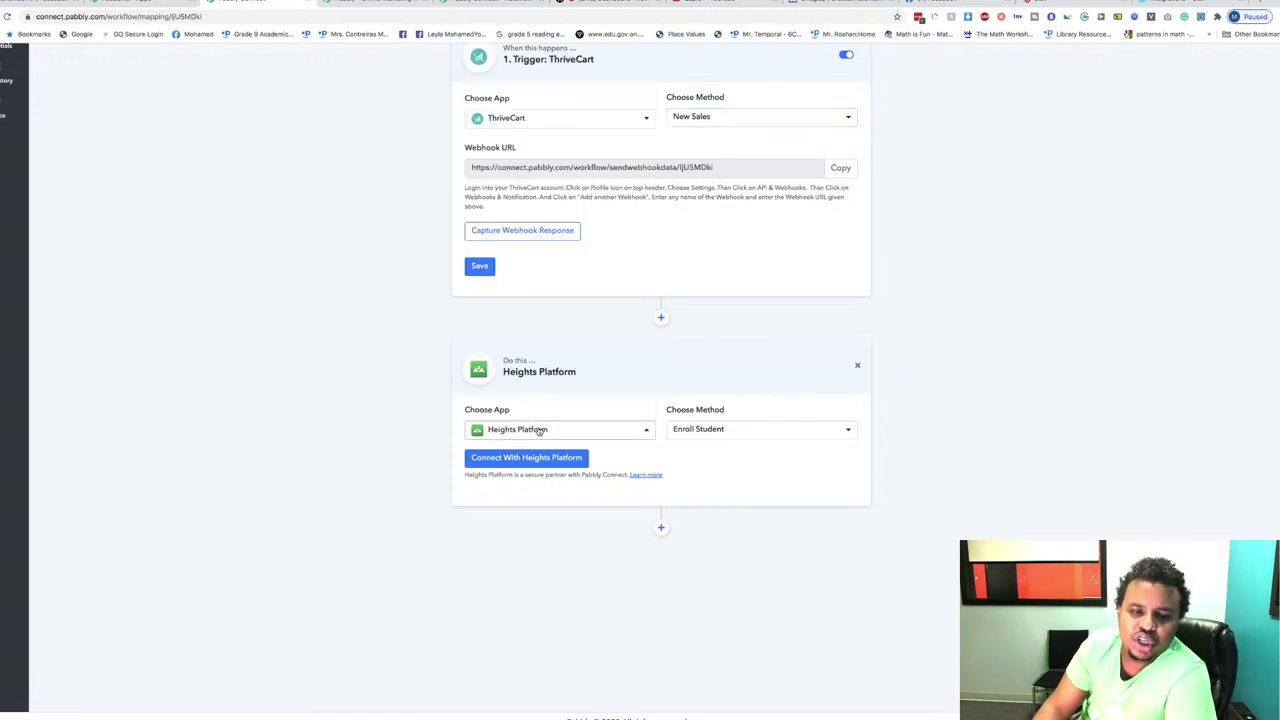
pyautogui.click(703, 432)
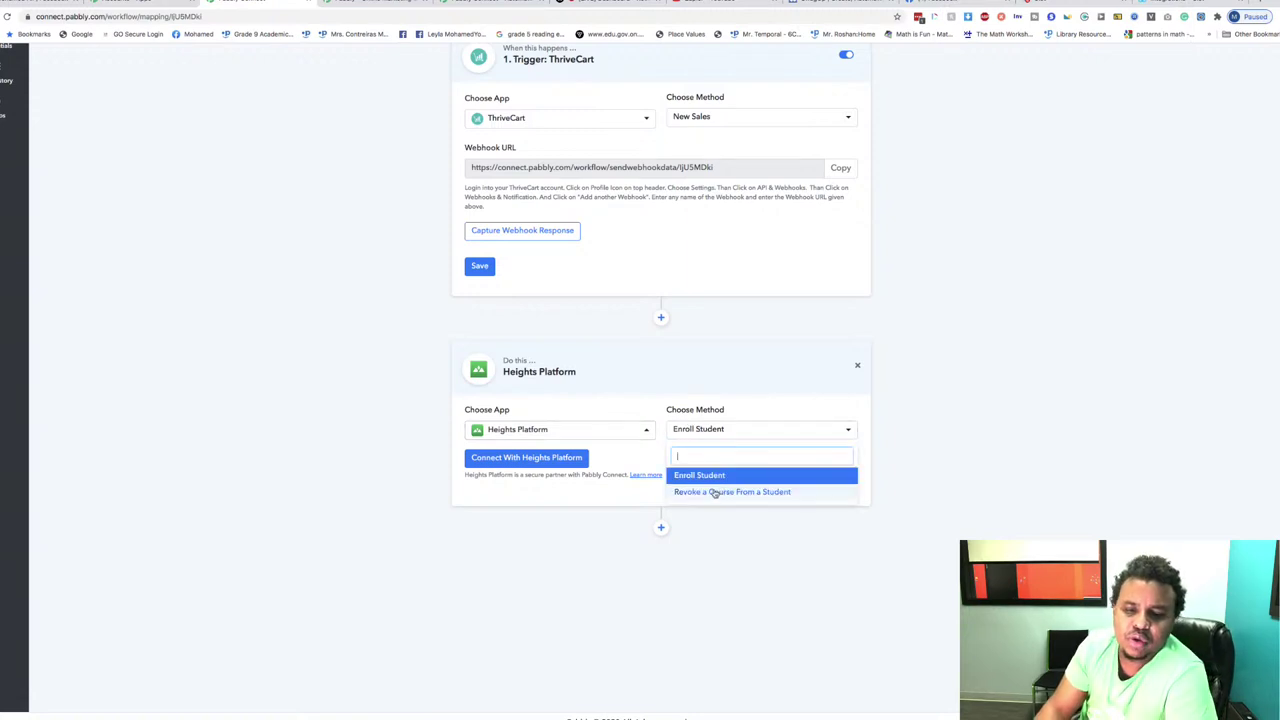
pyautogui.click(706, 477)
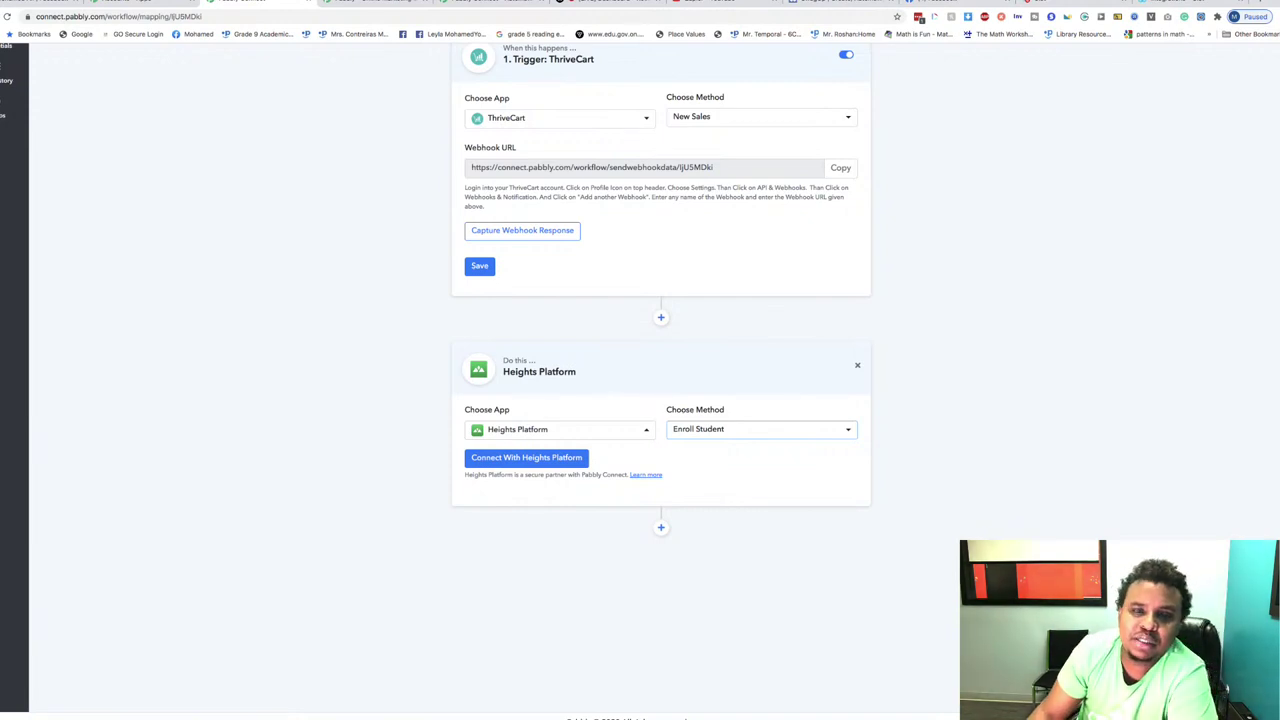
pyautogui.rightClick(614, 120)
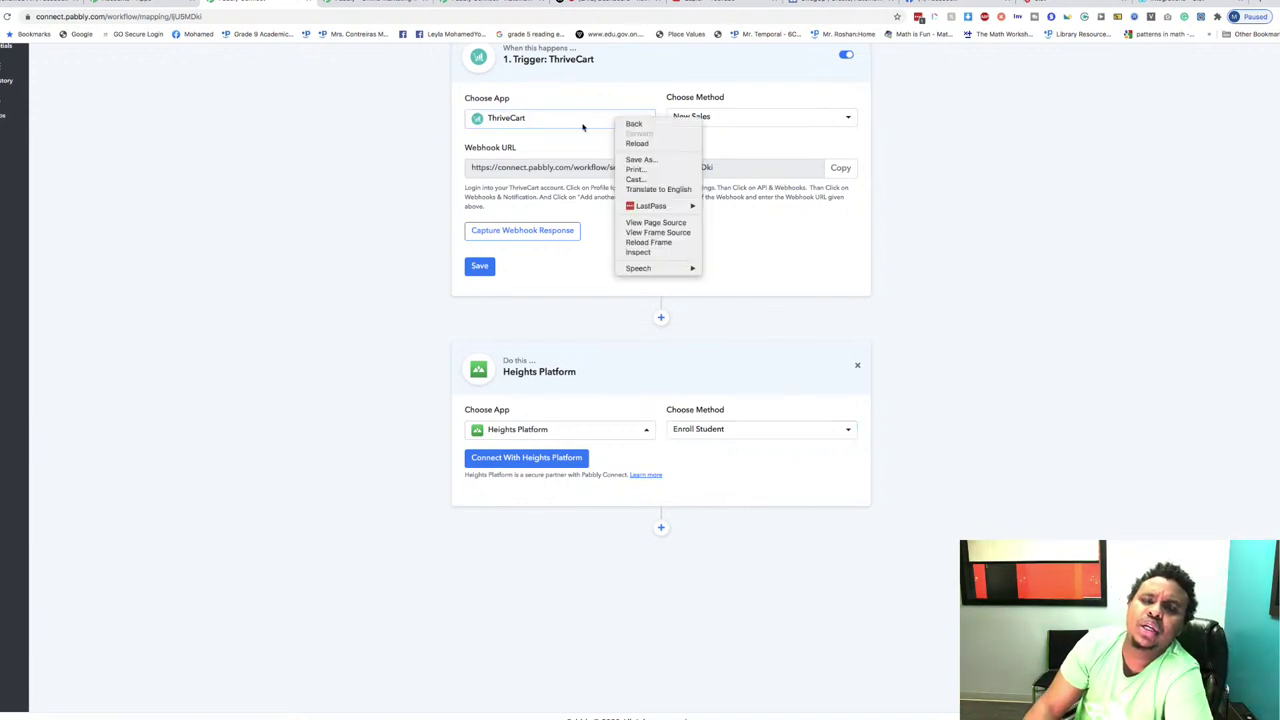
# Step: Replace the ThriveCart trigger app with WP Amelia, keeping New Appointment as the method
pyautogui.click(577, 120)
pyautogui.click(581, 121)
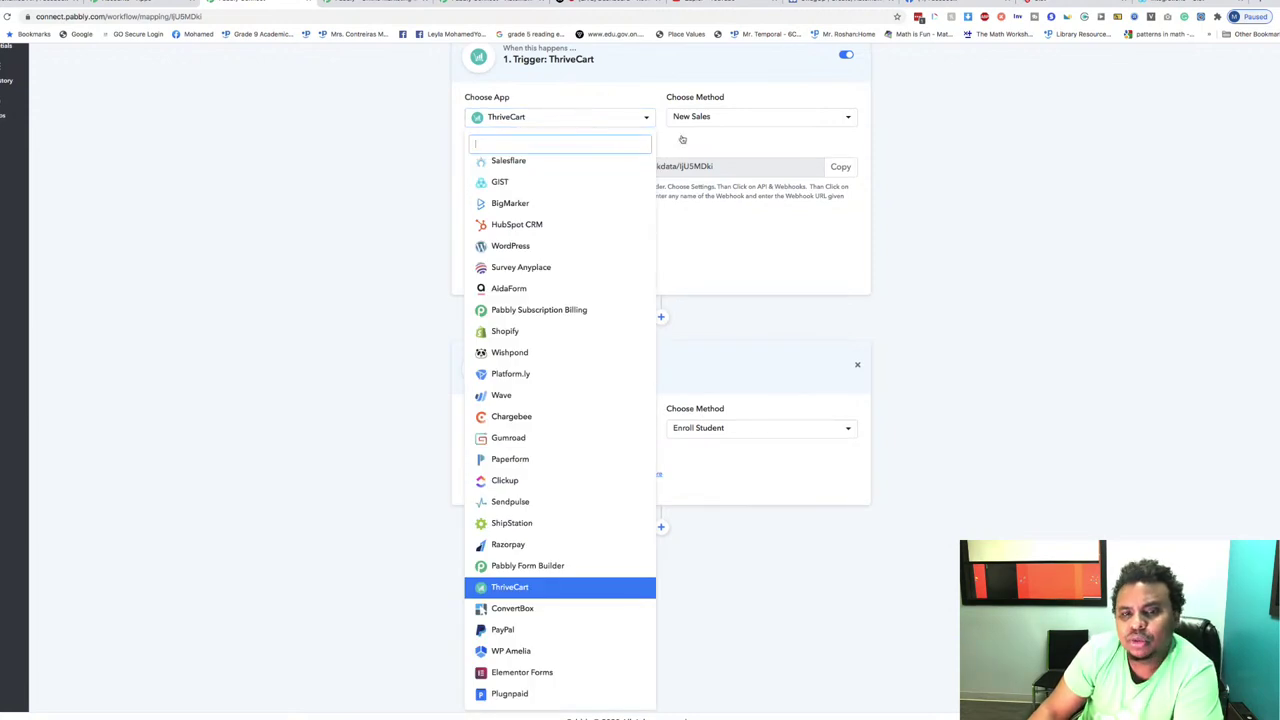
pyautogui.click(579, 127)
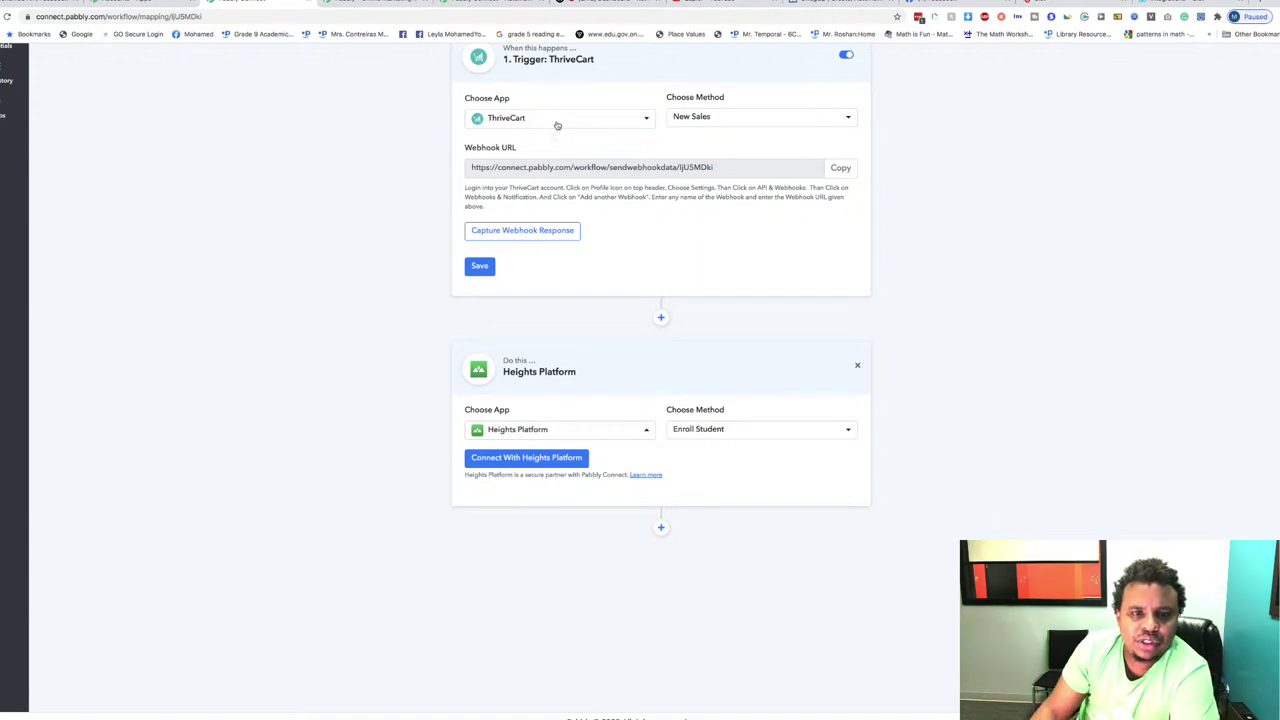
pyautogui.click(516, 117)
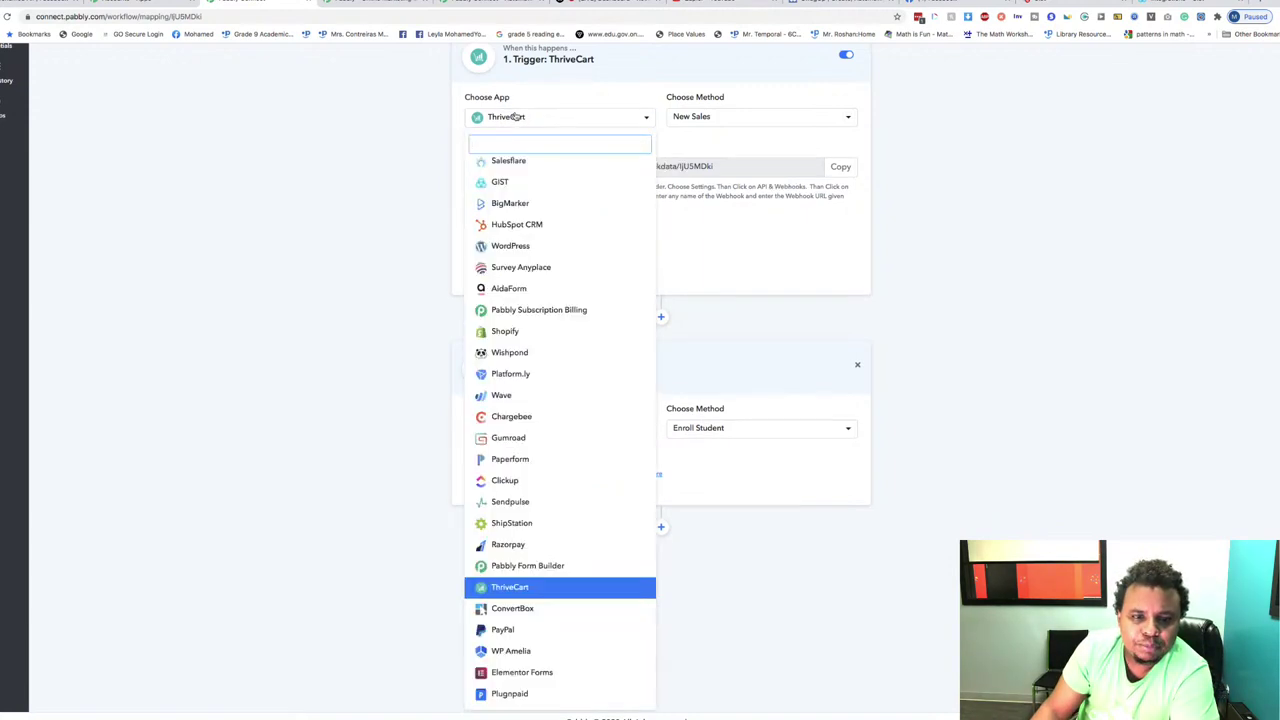
pyautogui.scroll(-3, 560, 218)
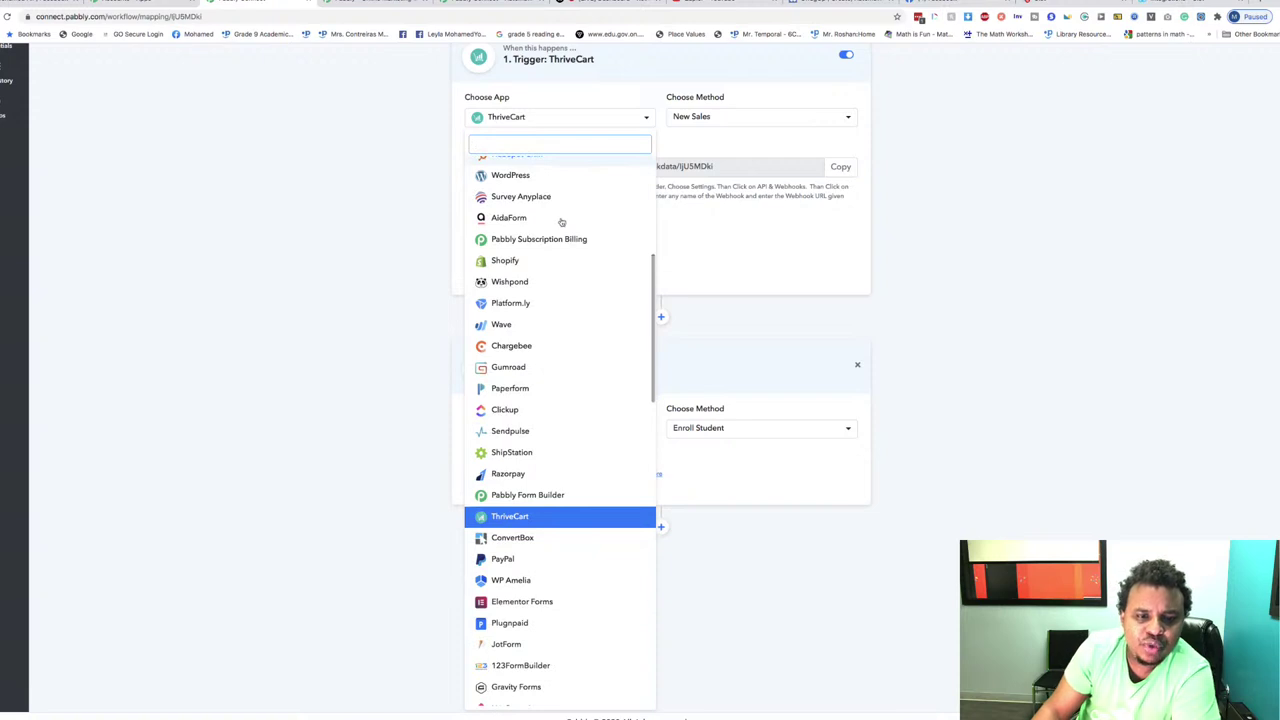
pyautogui.scroll(-1, 562, 222)
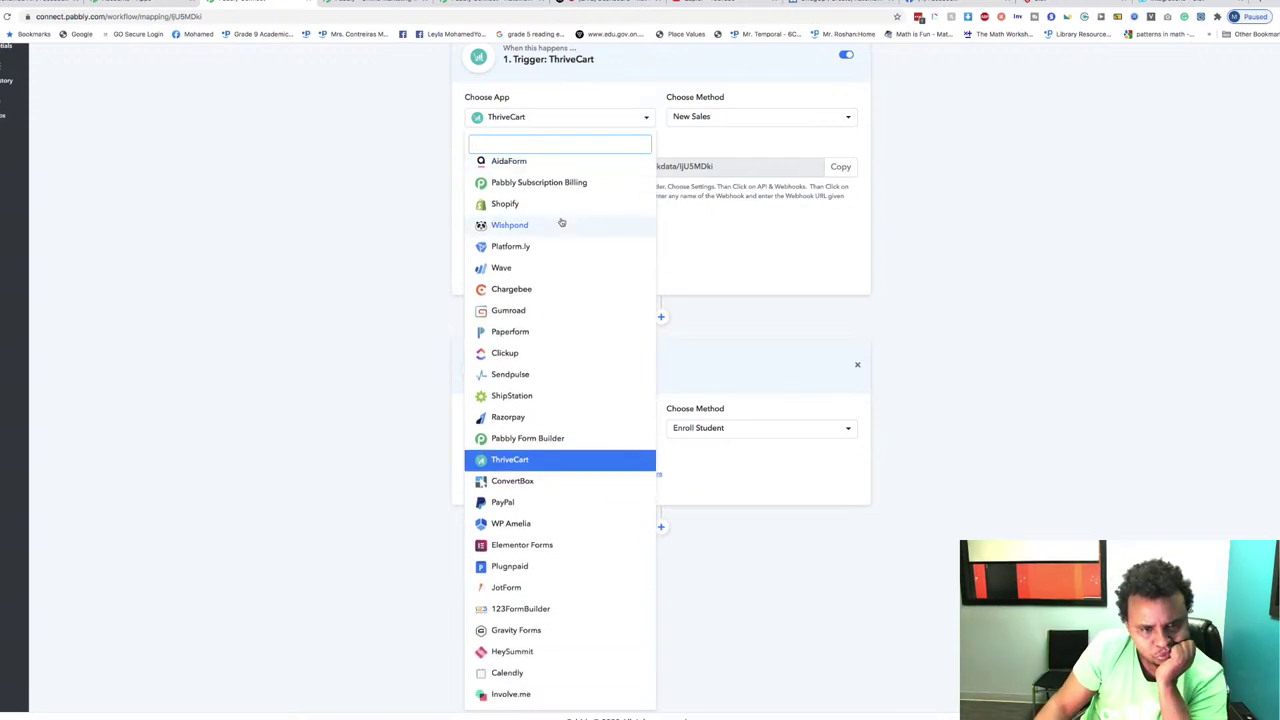
pyautogui.scroll(-2, 586, 360)
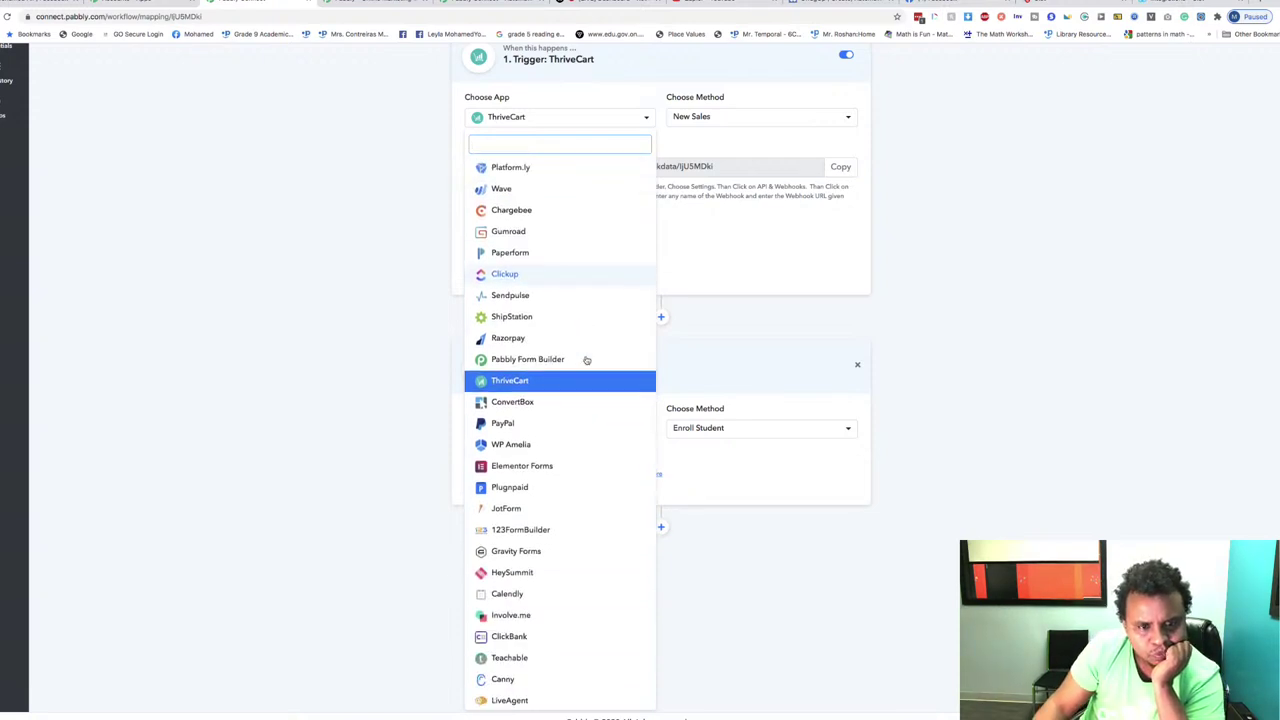
pyautogui.scroll(-2, 586, 360)
pyautogui.scroll(-2, 586, 360)
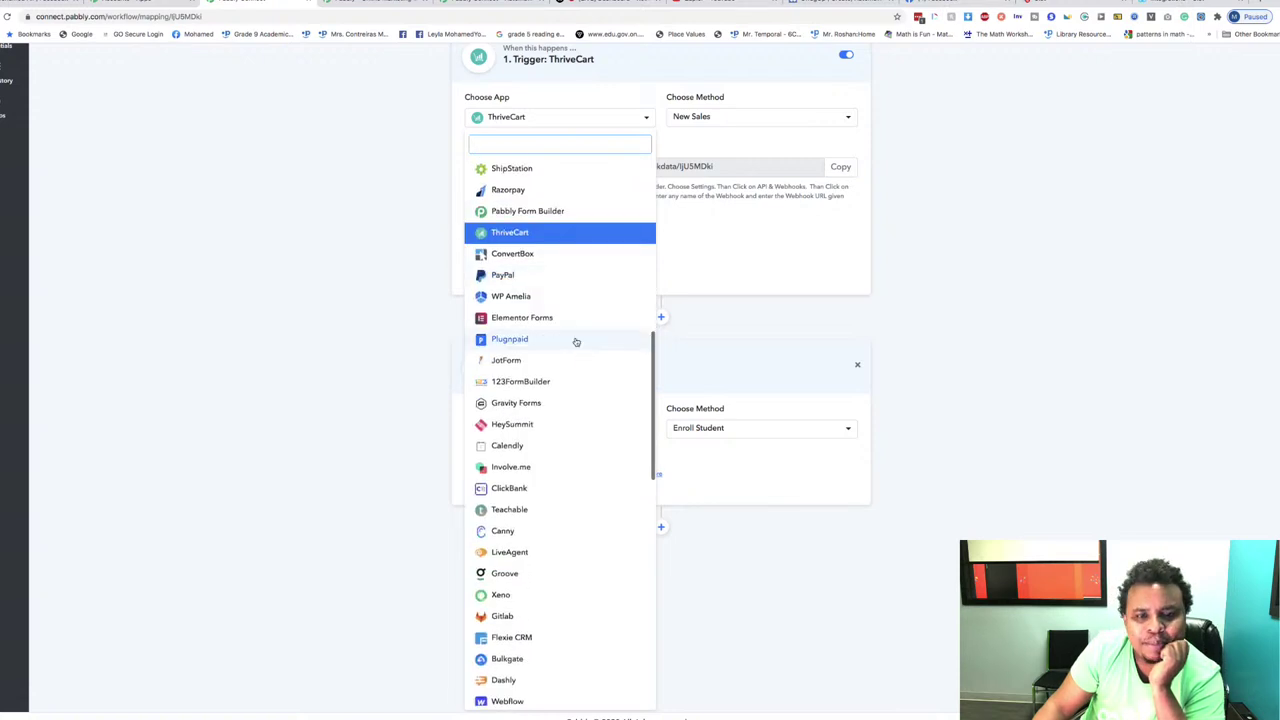
pyautogui.click(525, 300)
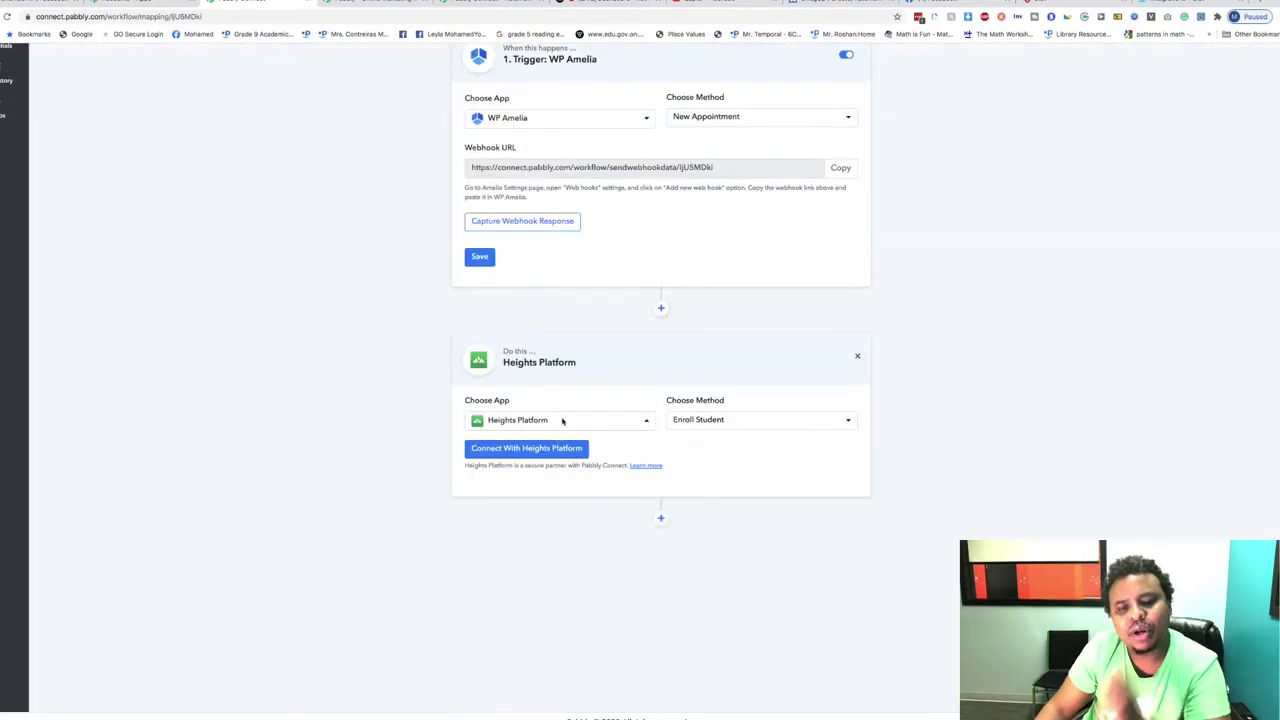
pyautogui.click(562, 421)
# Step: Keep WP Amelia as the trigger app with New Appointment as its method
pyautogui.write('am')
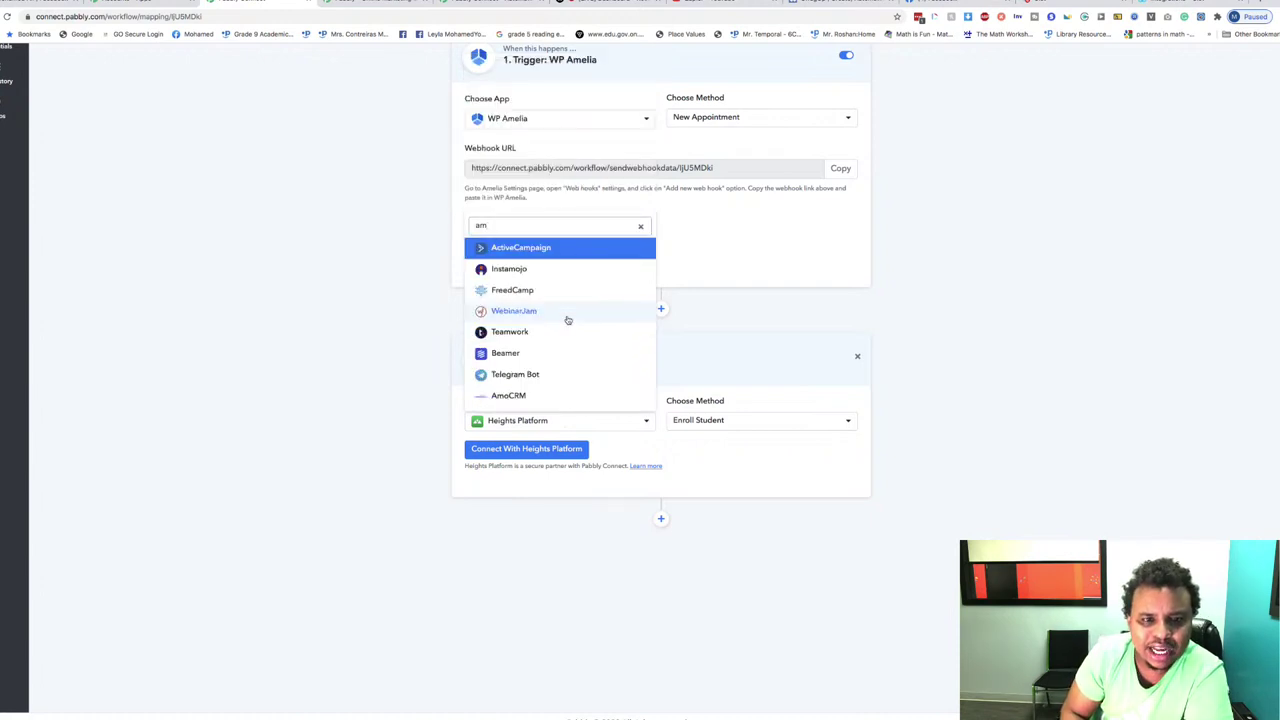
pyautogui.write('m')
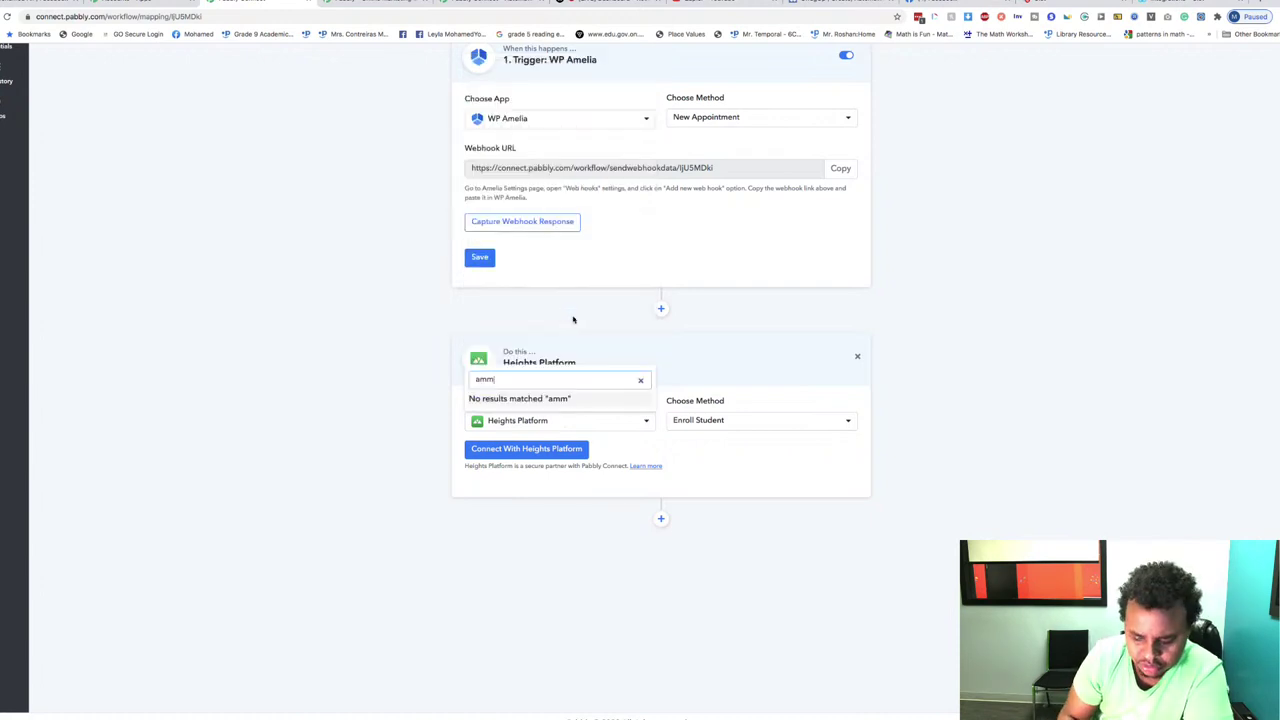
pyautogui.press('BackSpace')
pyautogui.write('el')
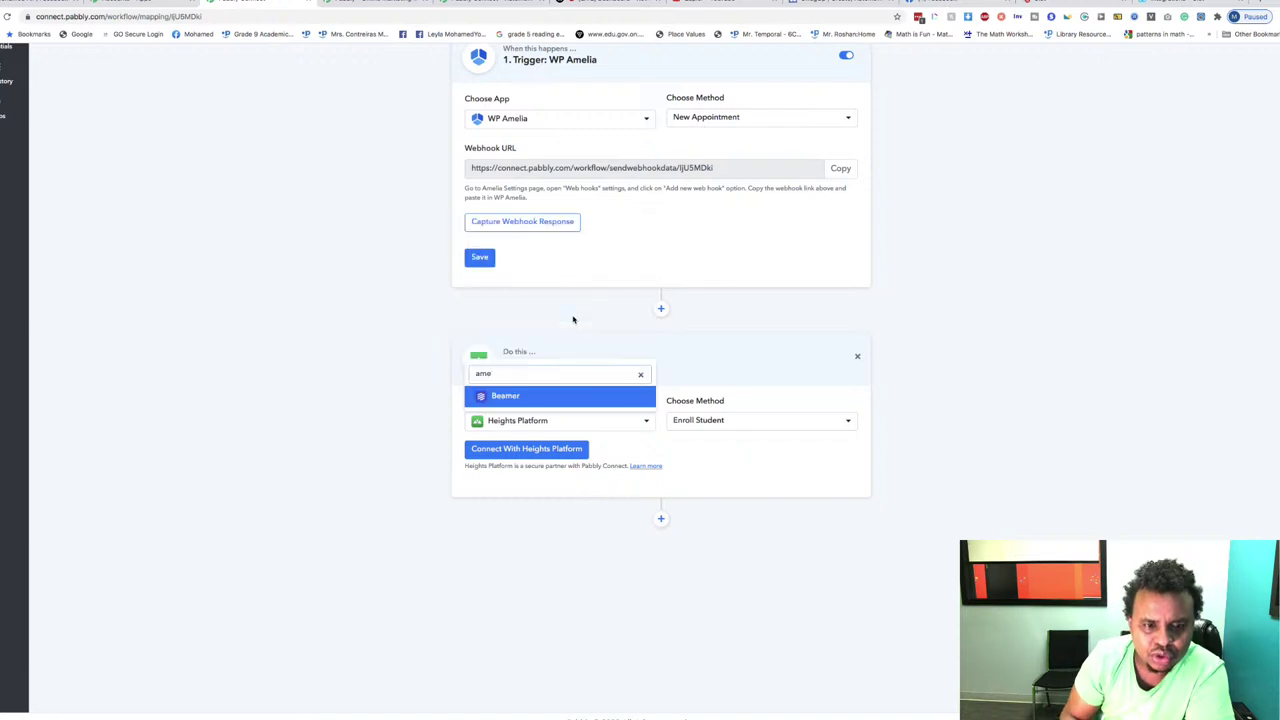
pyautogui.press('BackSpace')
pyautogui.press('BackSpace')
pyautogui.press('BackSpace')
pyautogui.press('BackSpace')
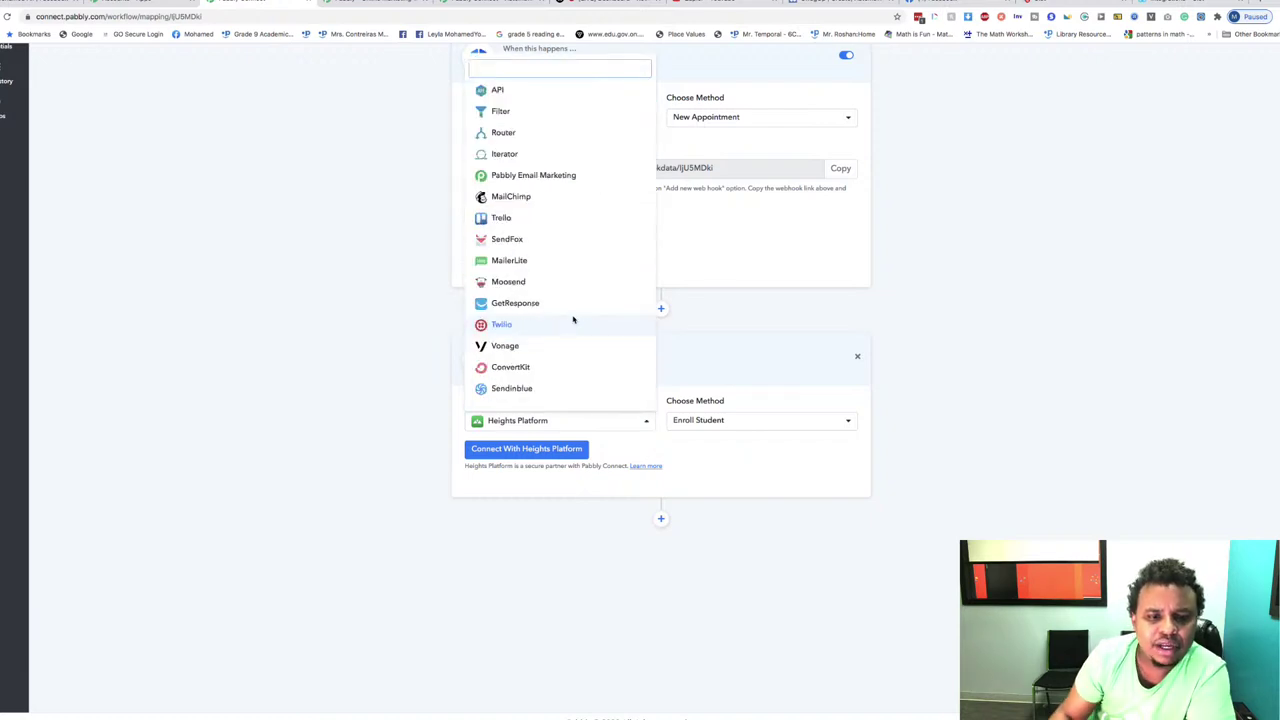
pyautogui.click(334, 287)
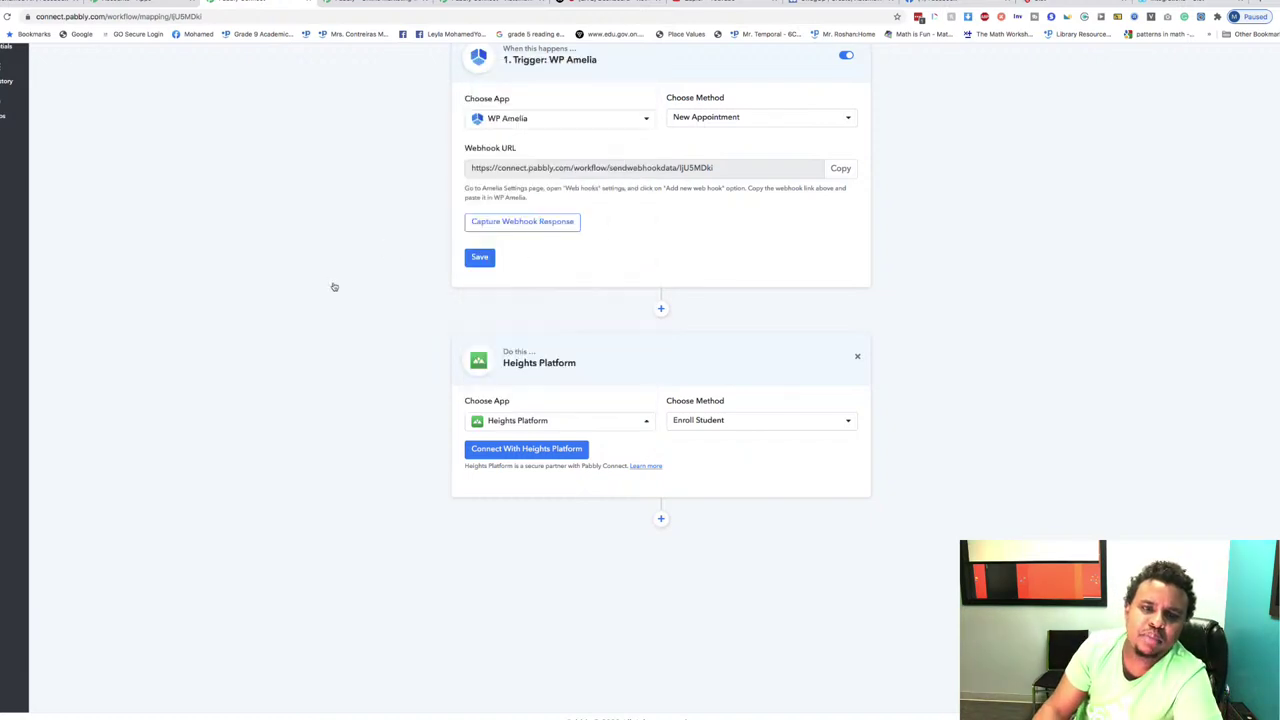
pyautogui.click(720, 118)
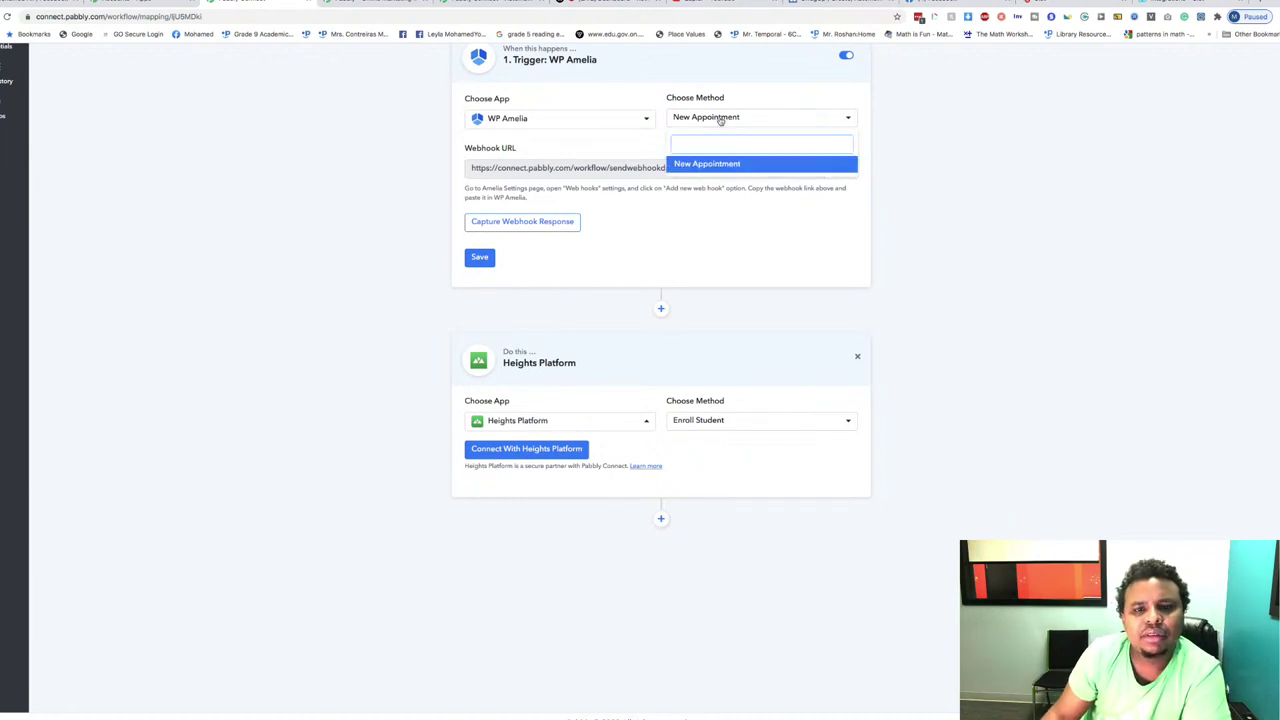
pyautogui.click(690, 166)
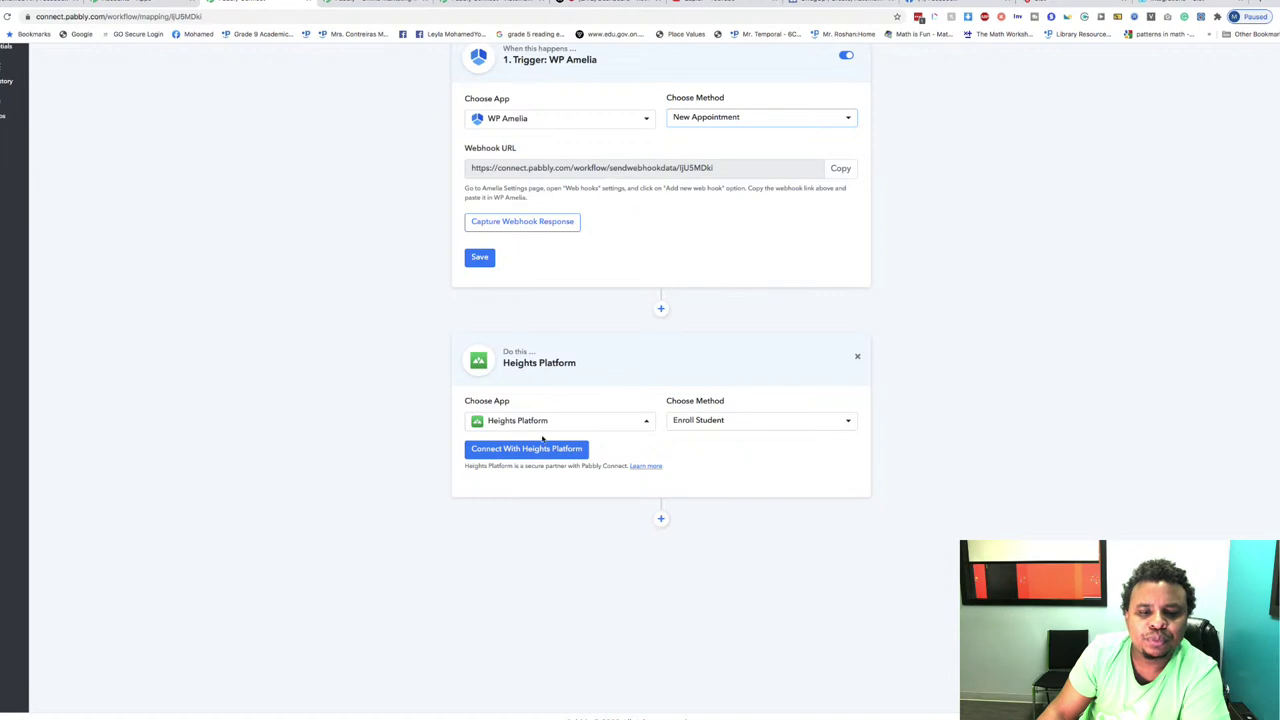
# Step: Scroll through the action step's app list without changing the app
pyautogui.click(543, 422)
pyautogui.scroll(-5, 569, 274)
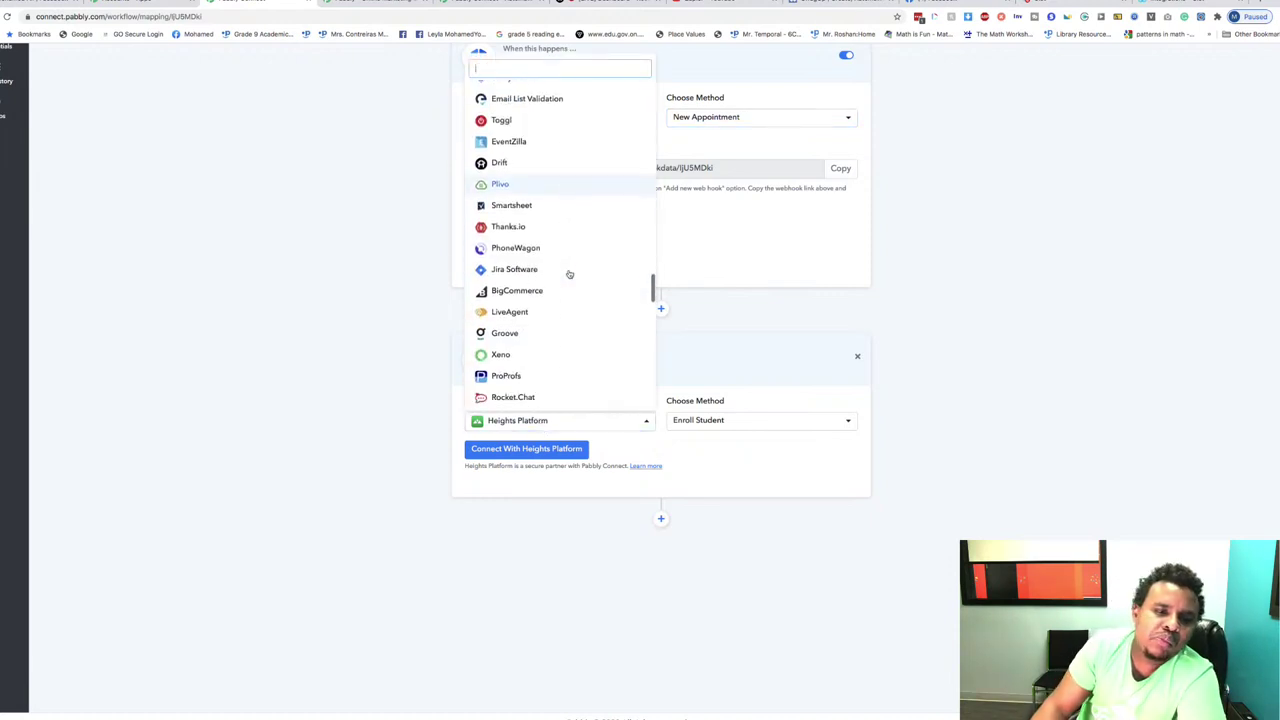
pyautogui.scroll(-6, 569, 274)
pyautogui.scroll(-4, 569, 274)
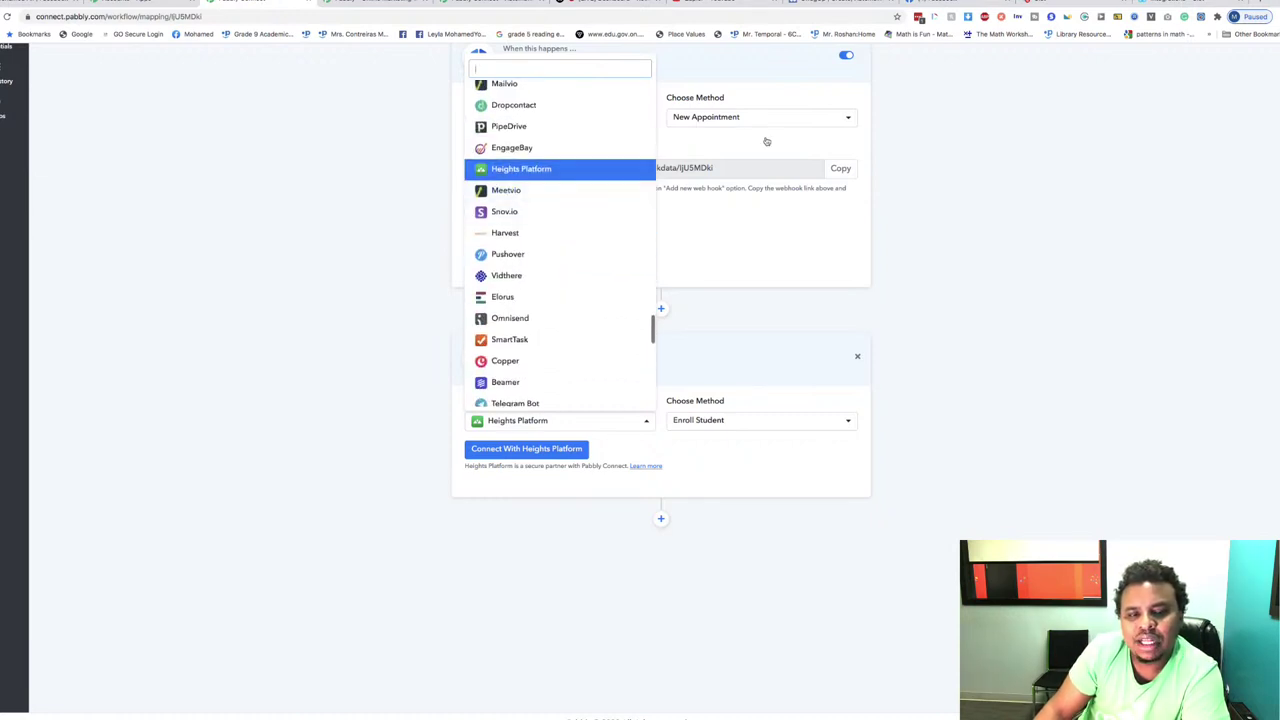
pyautogui.scroll(-1, 550, 289)
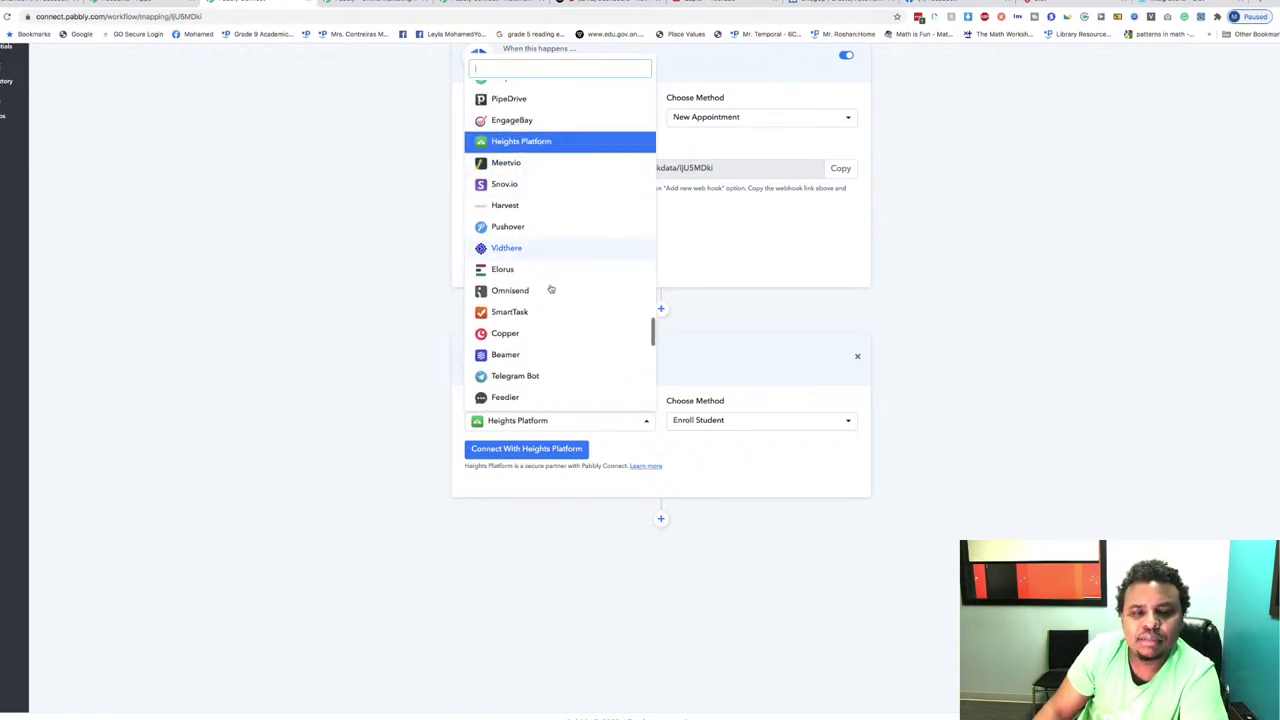
pyautogui.scroll(-10, 550, 289)
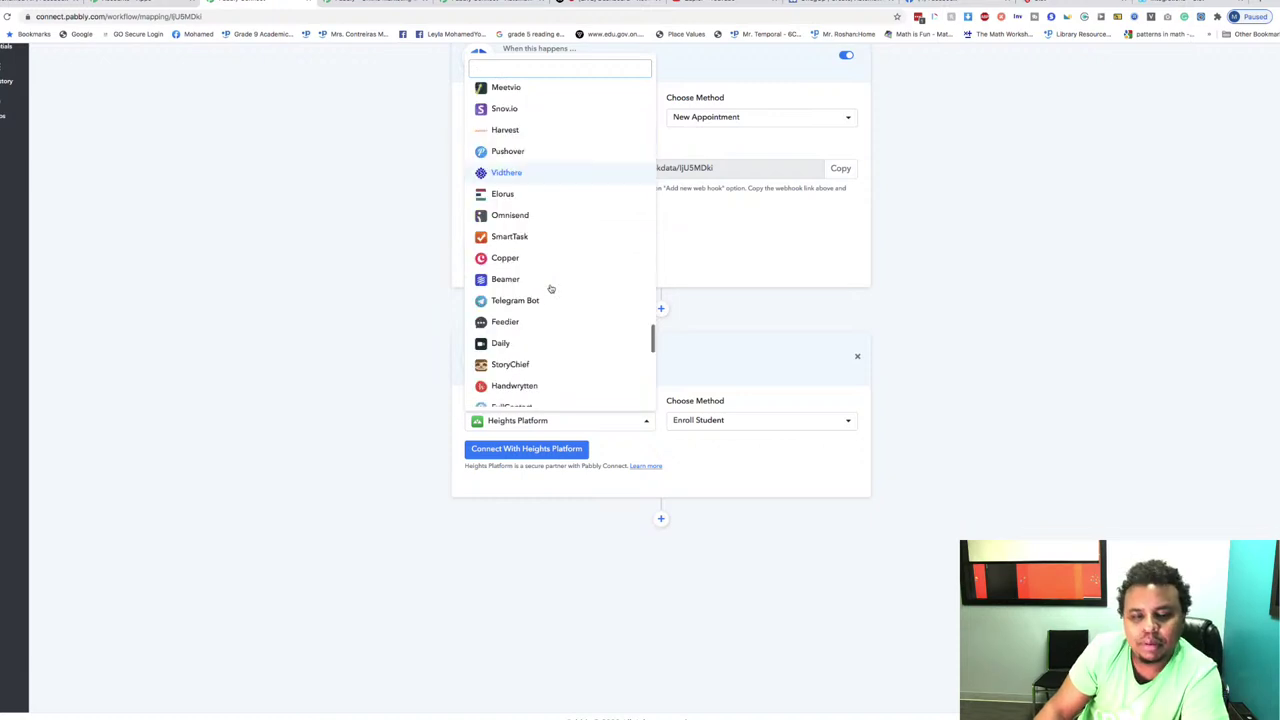
pyautogui.scroll(3, 560, 350)
pyautogui.click(597, 425)
# Step: Set the action app to BigMarker via 'bigm', then search 'zoom' instead
pyautogui.click(566, 424)
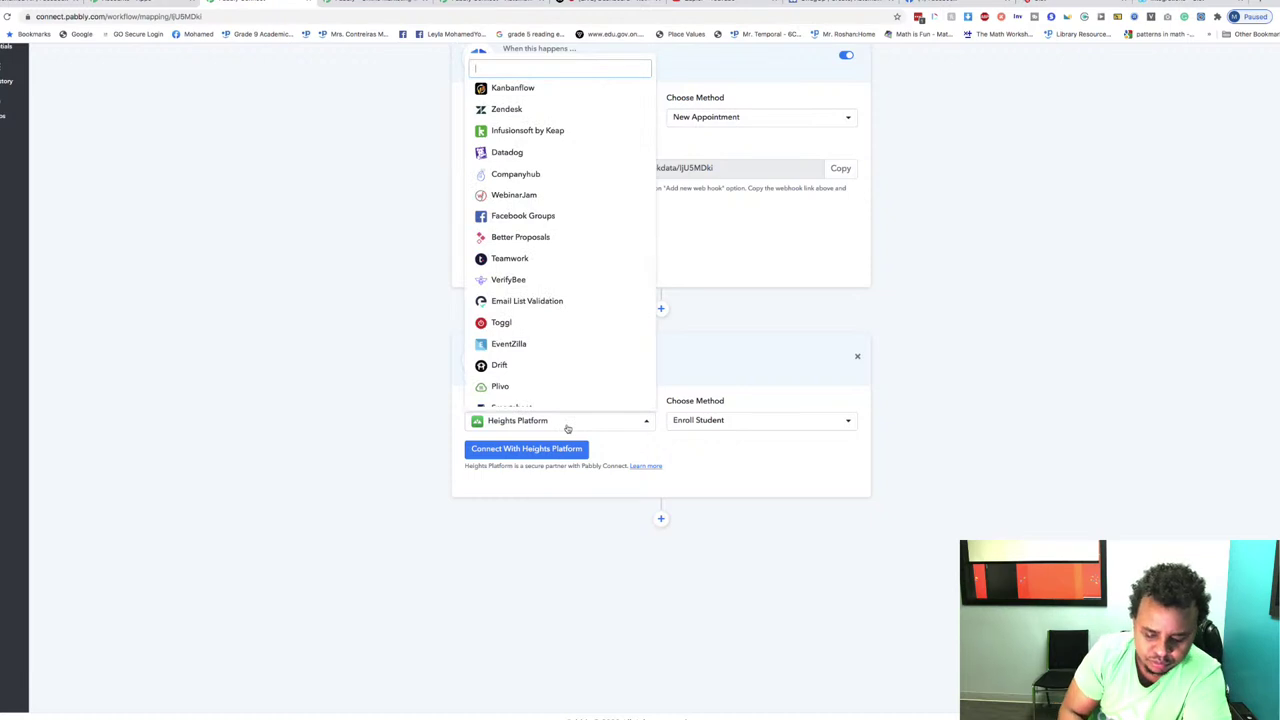
pyautogui.write('bigm')
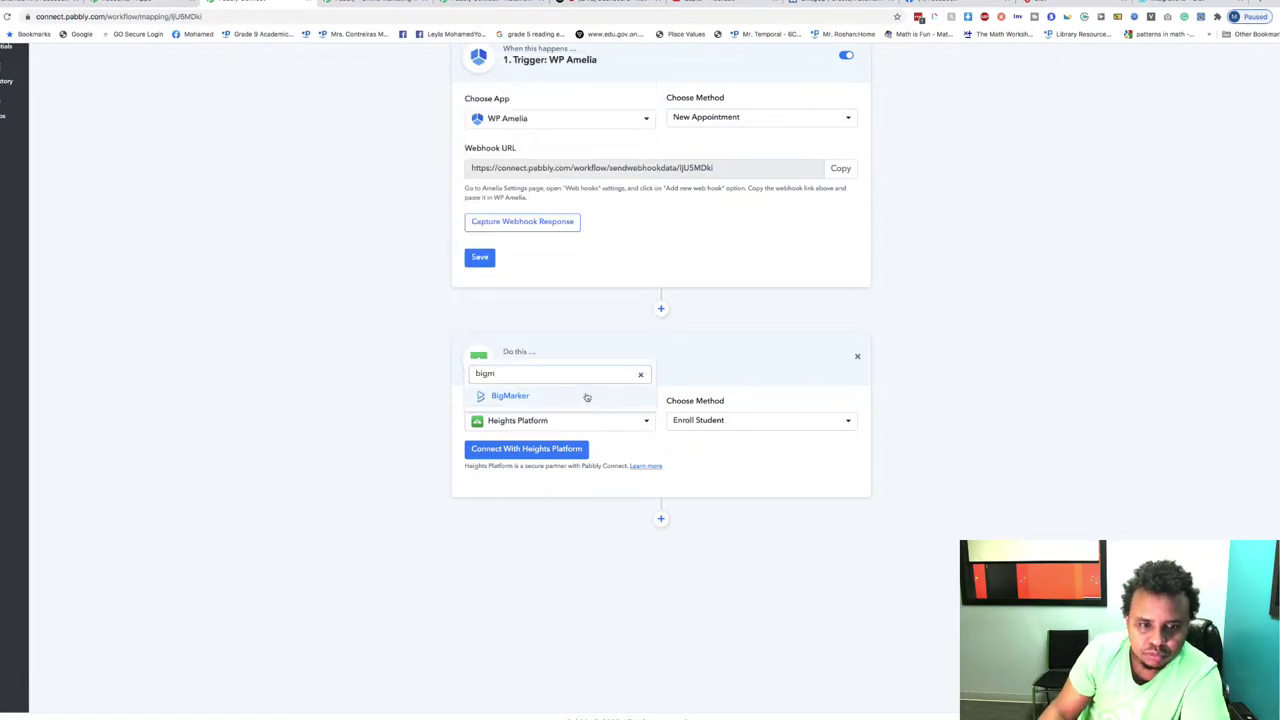
pyautogui.click(510, 396)
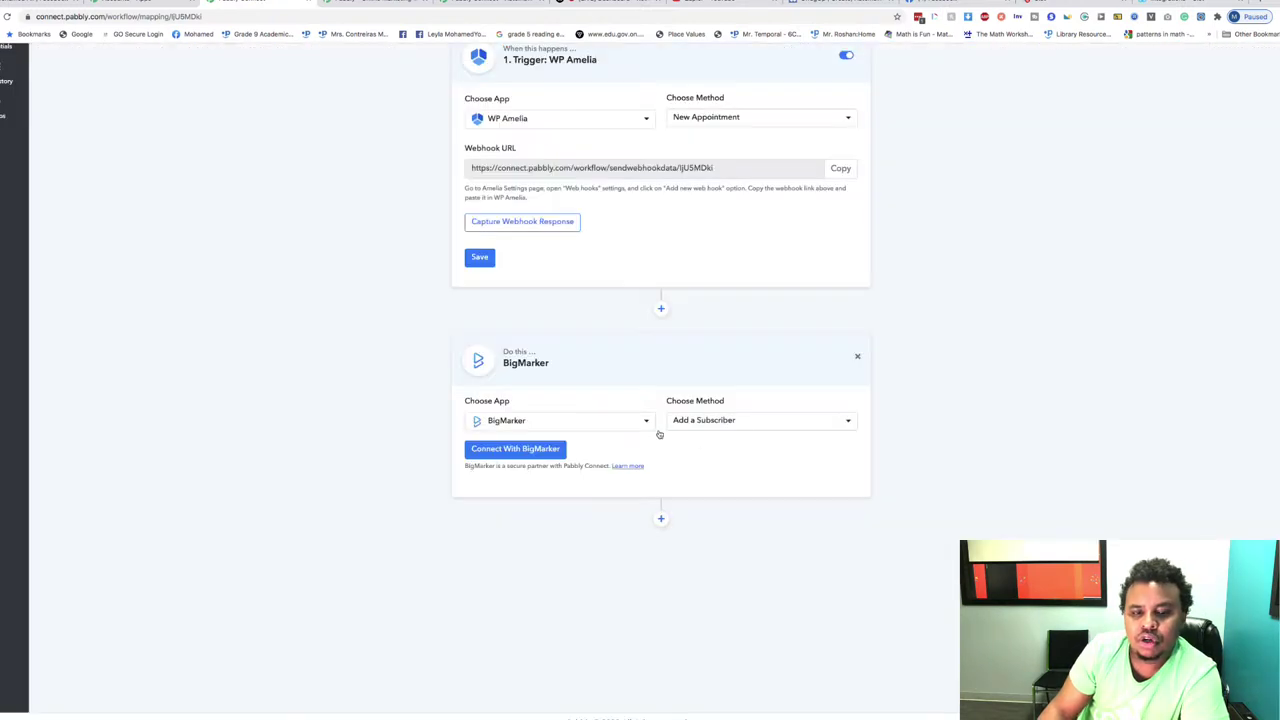
pyautogui.click(586, 425)
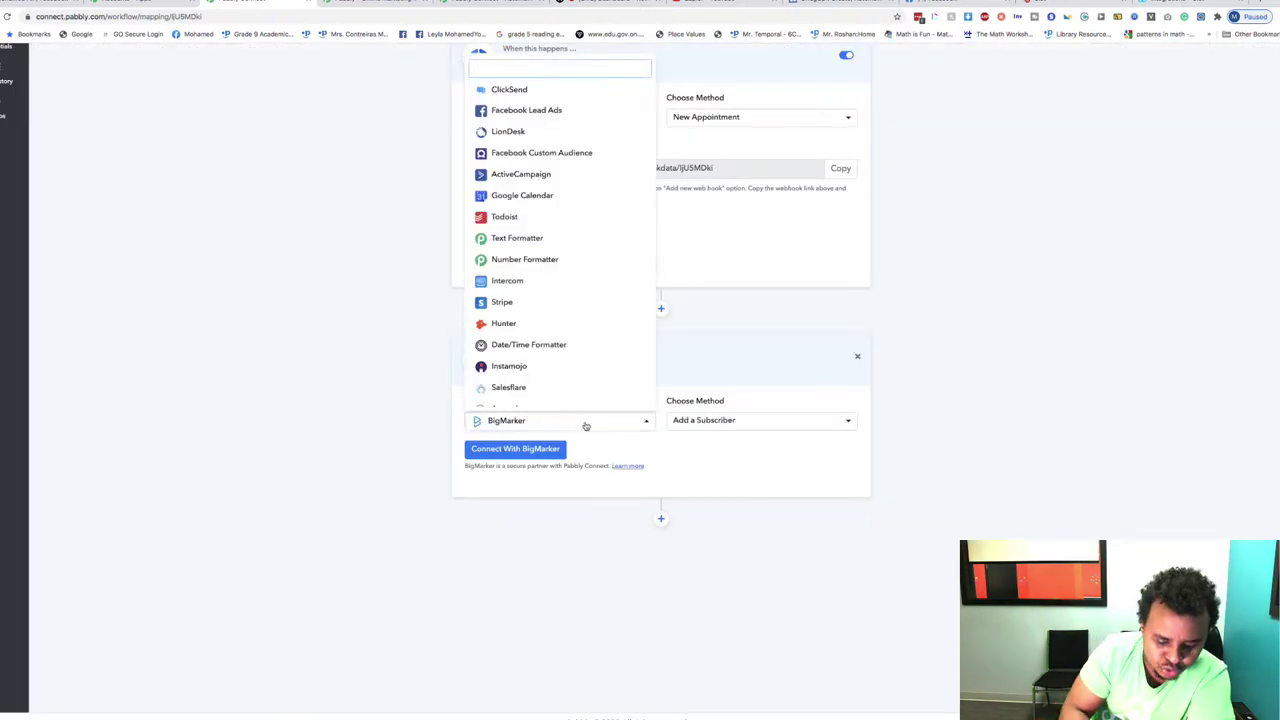
pyautogui.write('zoom')
# Step: Make Zoom the action app with Create a Meeting as its method
pyautogui.click(534, 395)
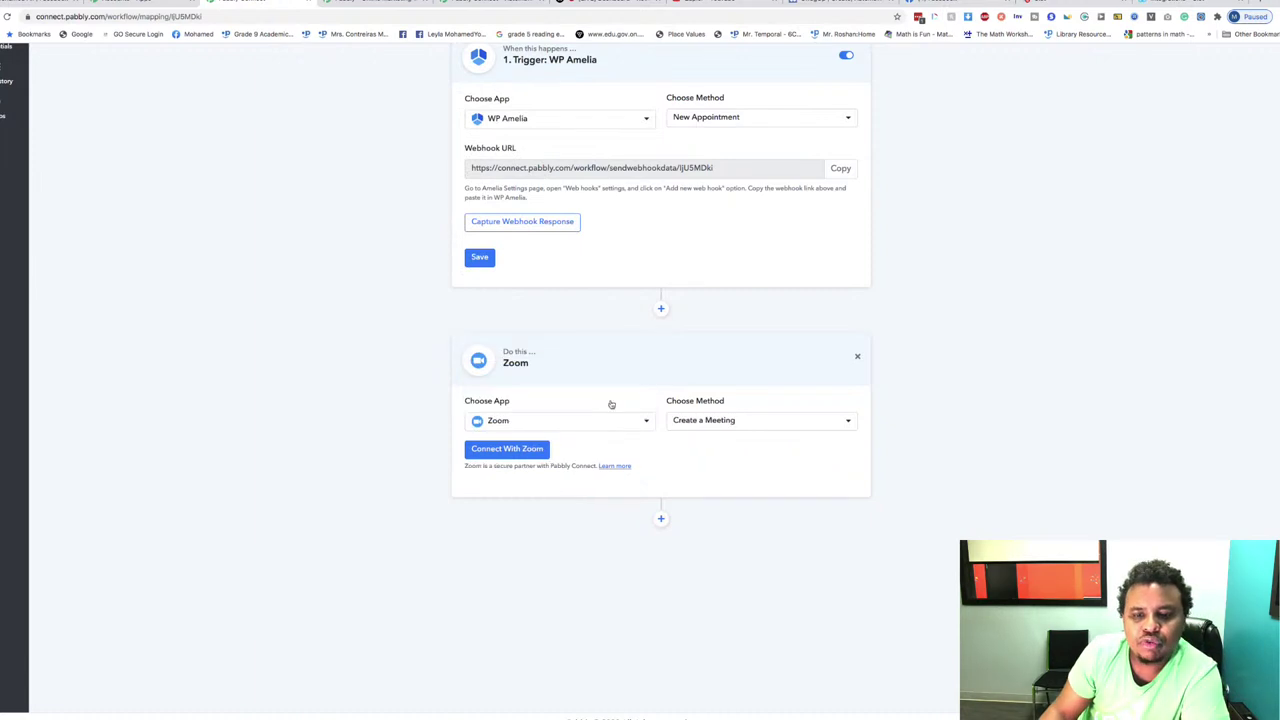
pyautogui.click(722, 422)
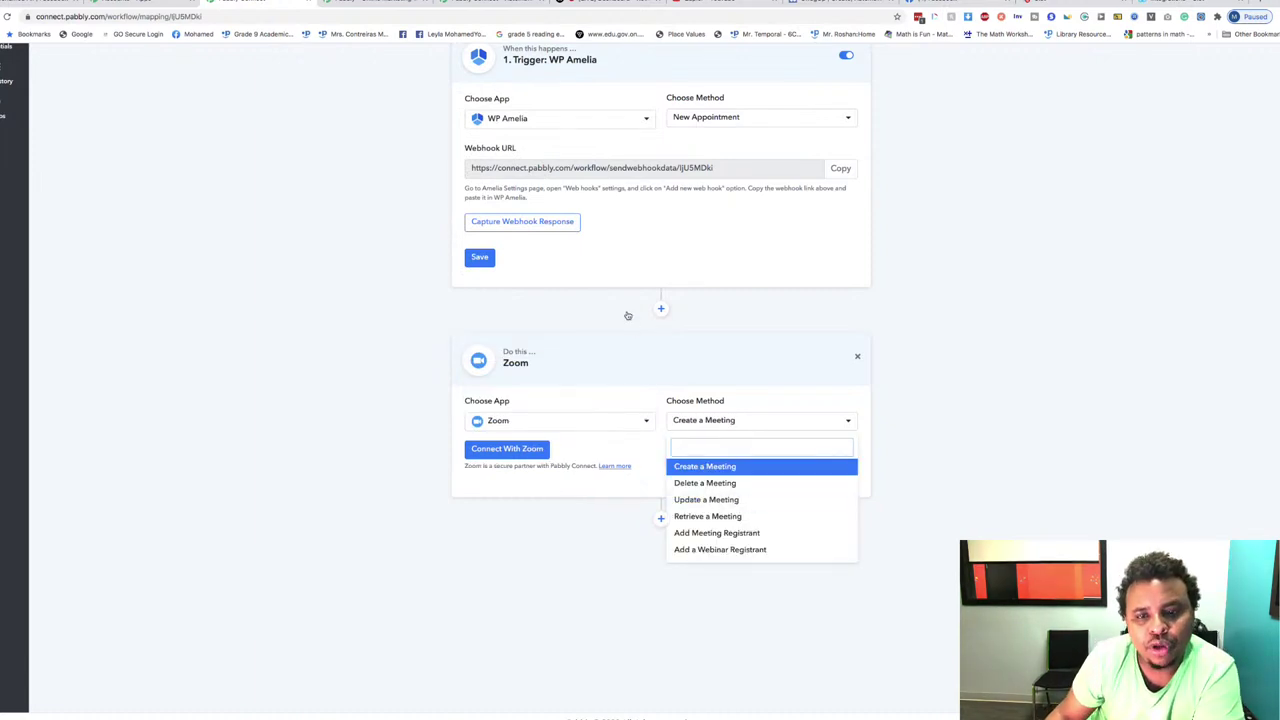
pyautogui.click(741, 120)
pyautogui.click(743, 122)
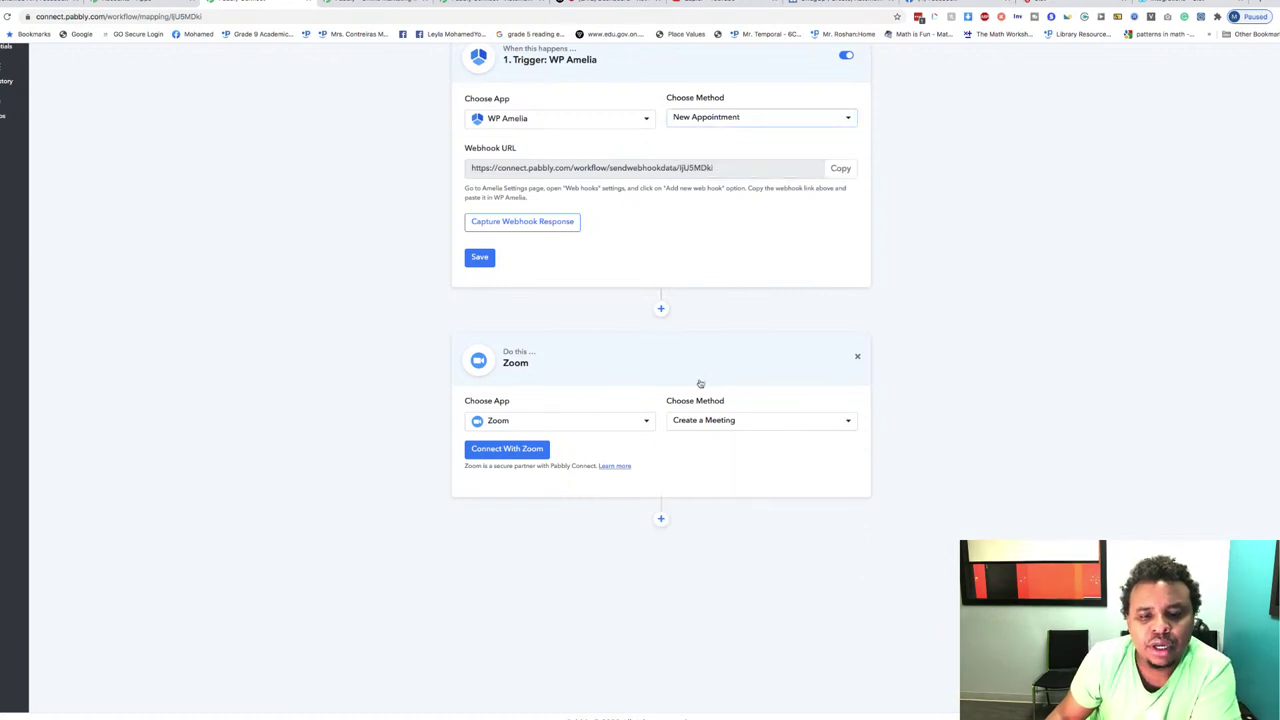
pyautogui.click(737, 421)
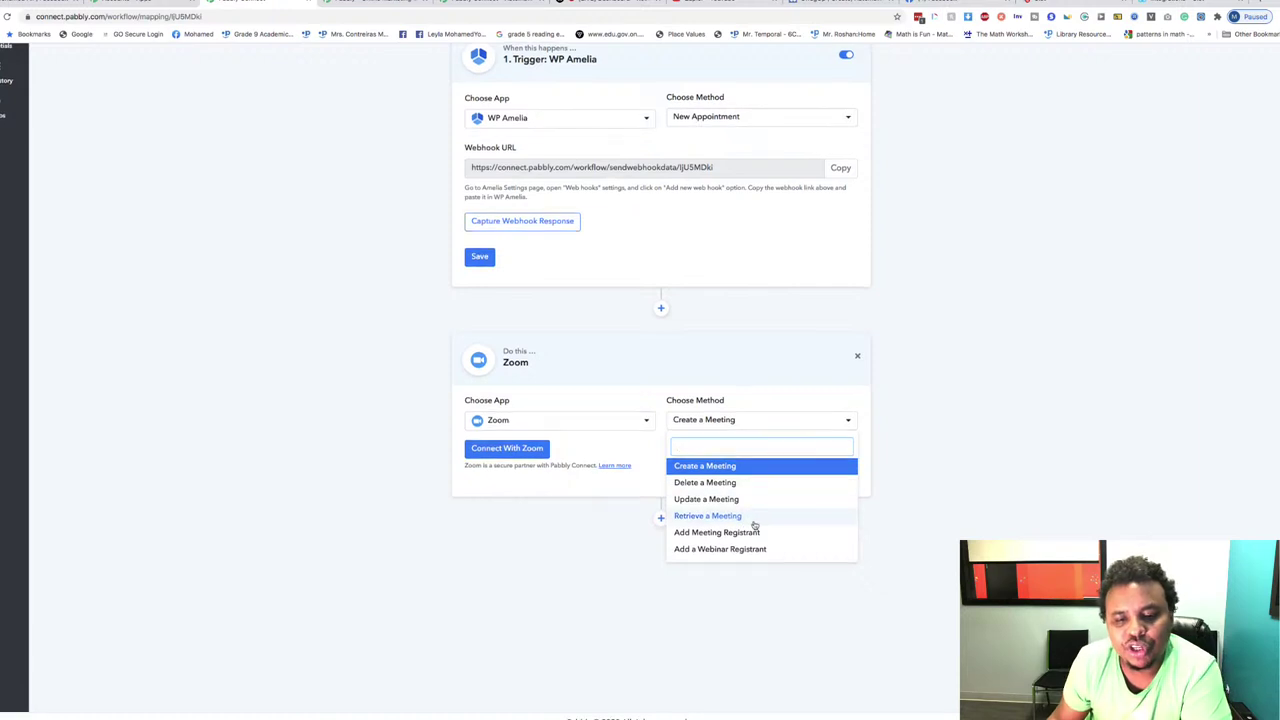
pyautogui.click(554, 518)
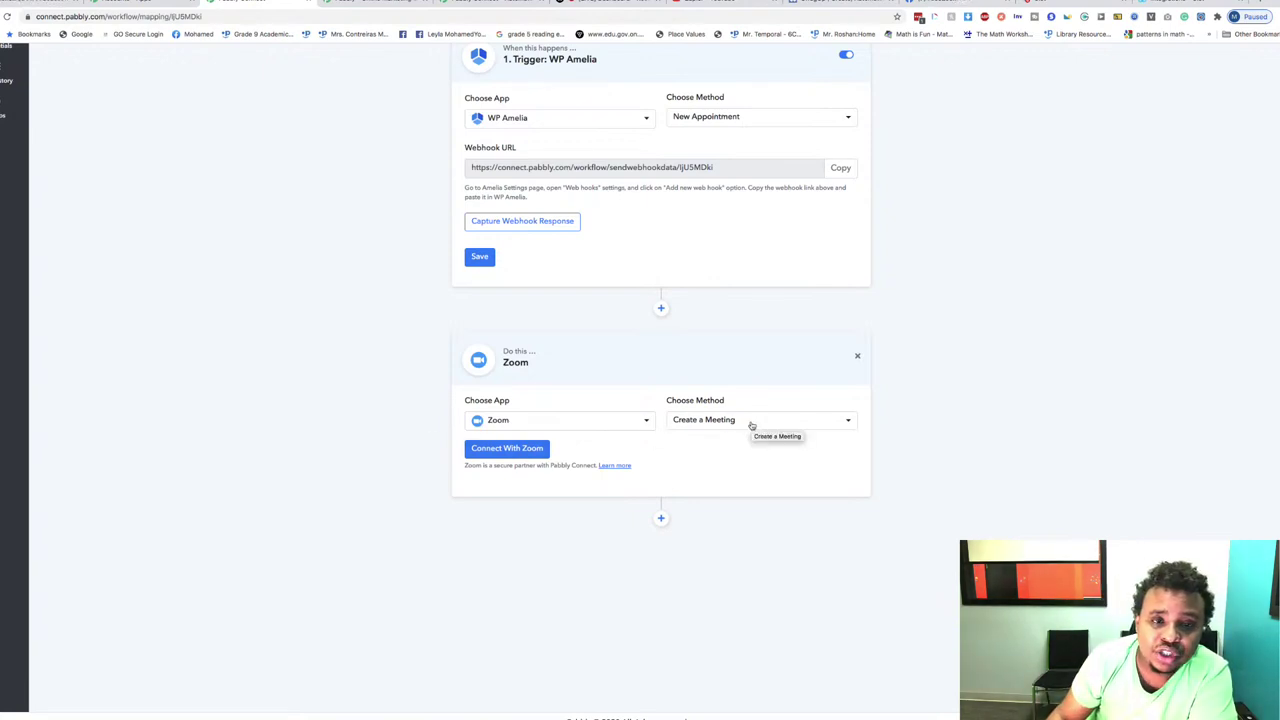
# Step: Review the WP Amelia trigger and Zoom action settings and close an unrelated browser tab
pyautogui.moveTo(394, 89); pyautogui.dragTo(852, 527)
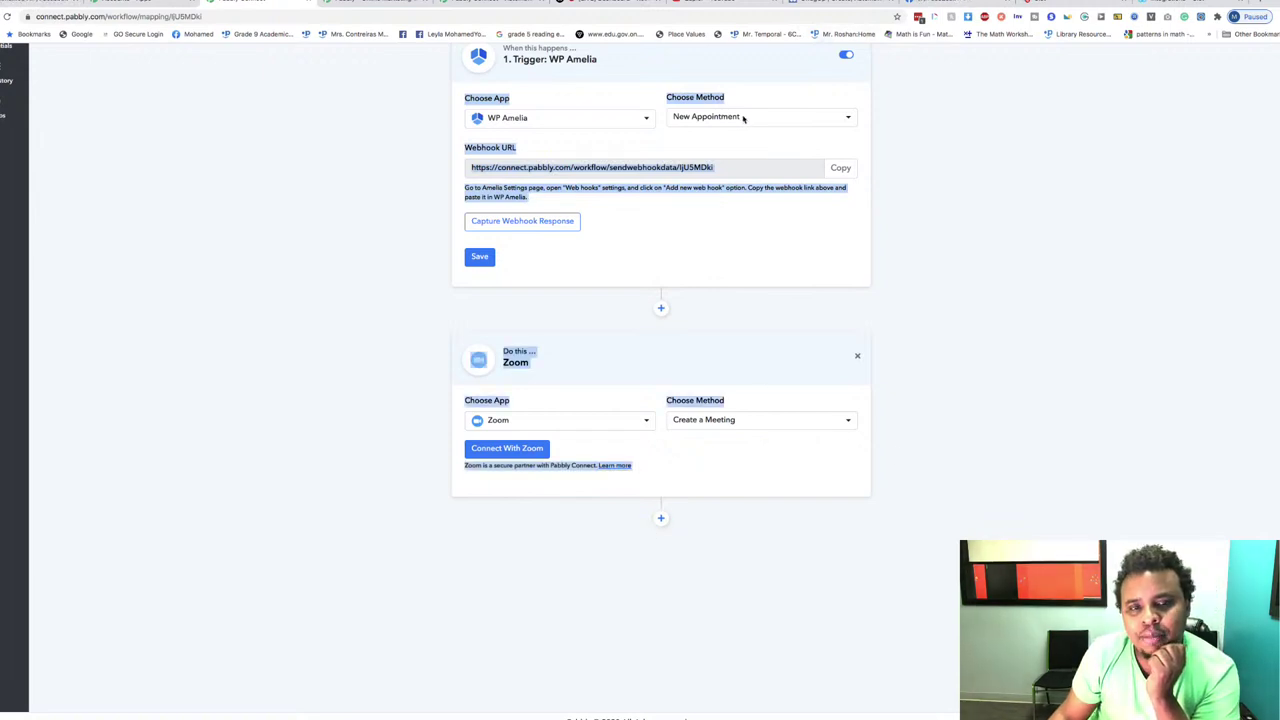
pyautogui.click(580, 122)
pyautogui.click(581, 120)
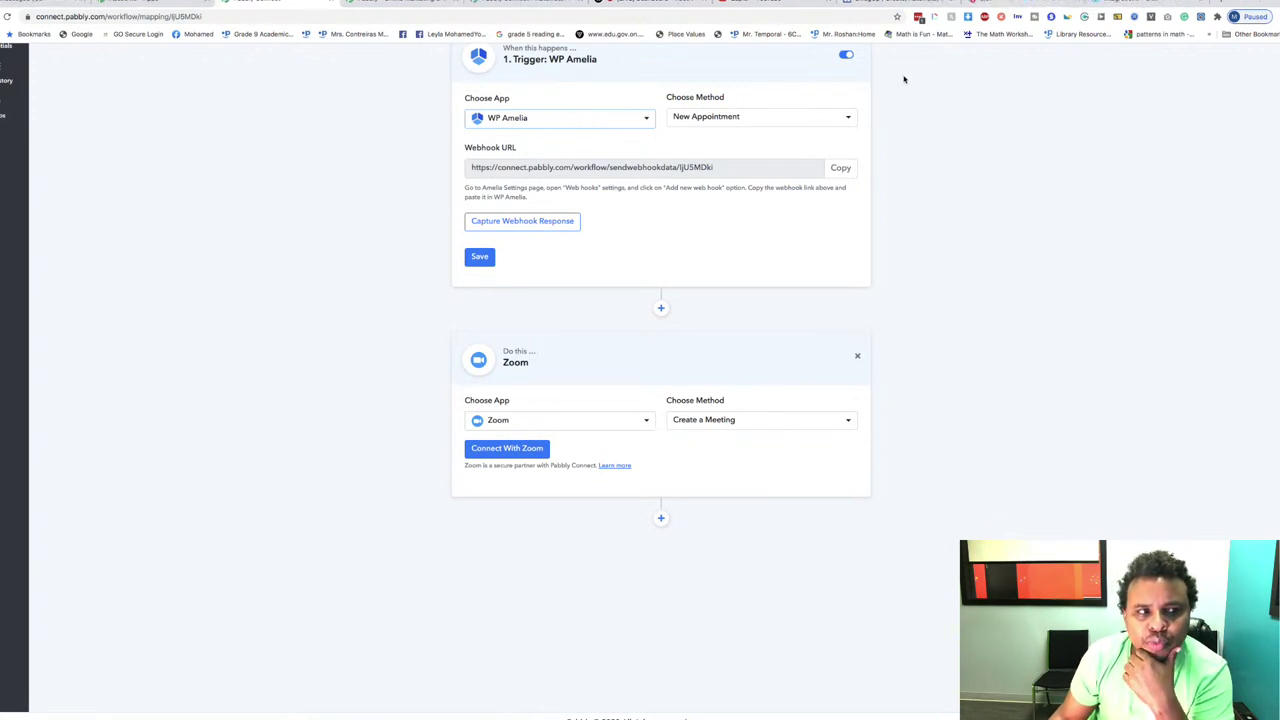
pyautogui.click(84, 3)
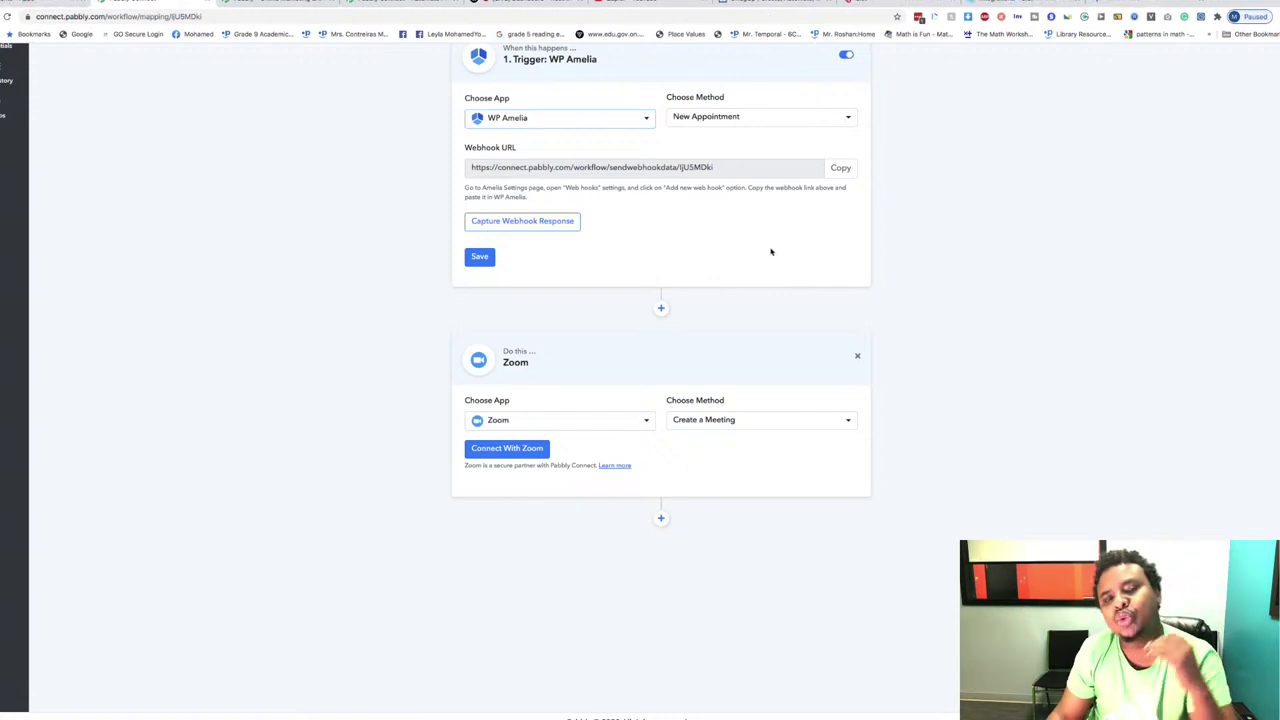
pyautogui.scroll(3, 769, 251)
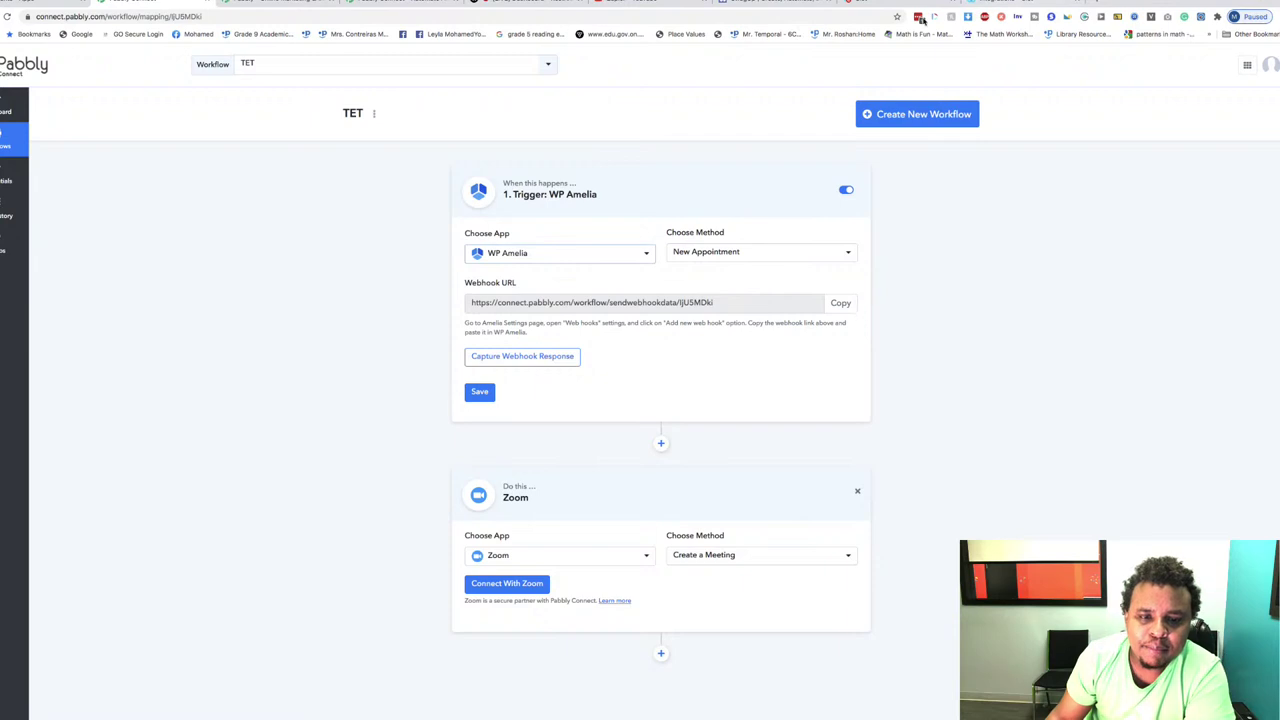
pyautogui.click(527, 254)
pyautogui.click(553, 255)
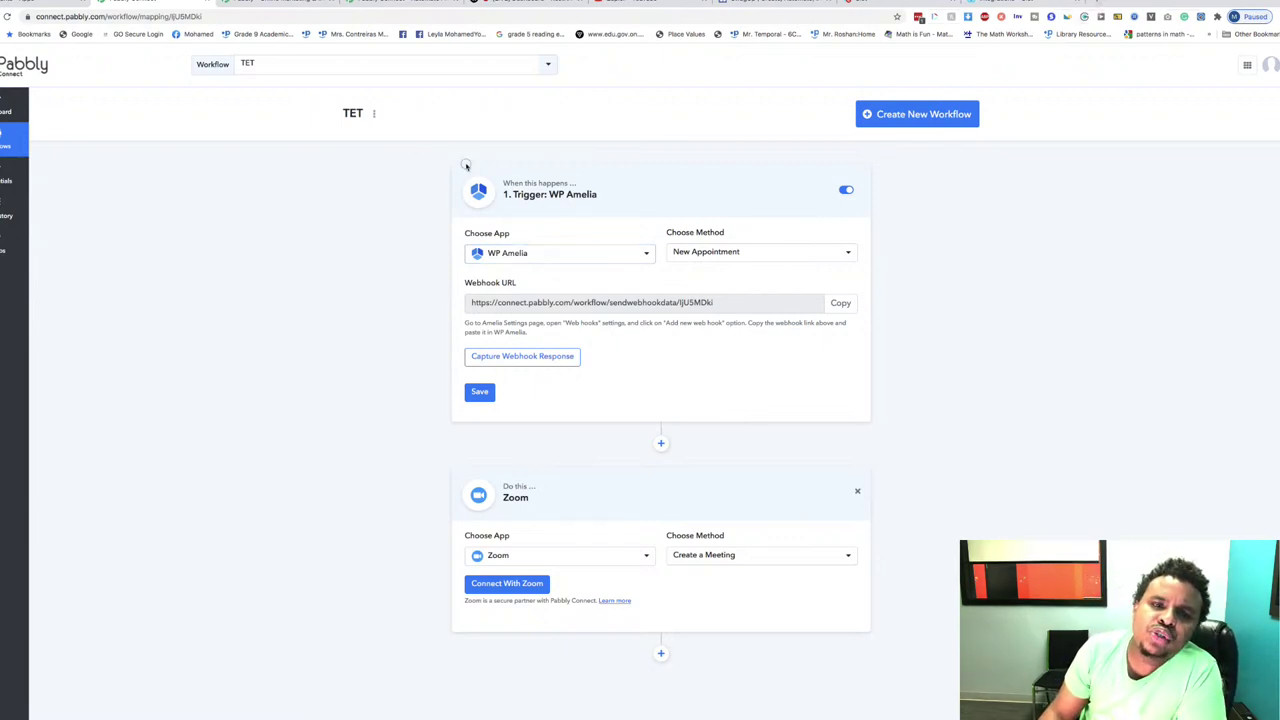
pyautogui.moveTo(465, 163); pyautogui.dragTo(751, 206)
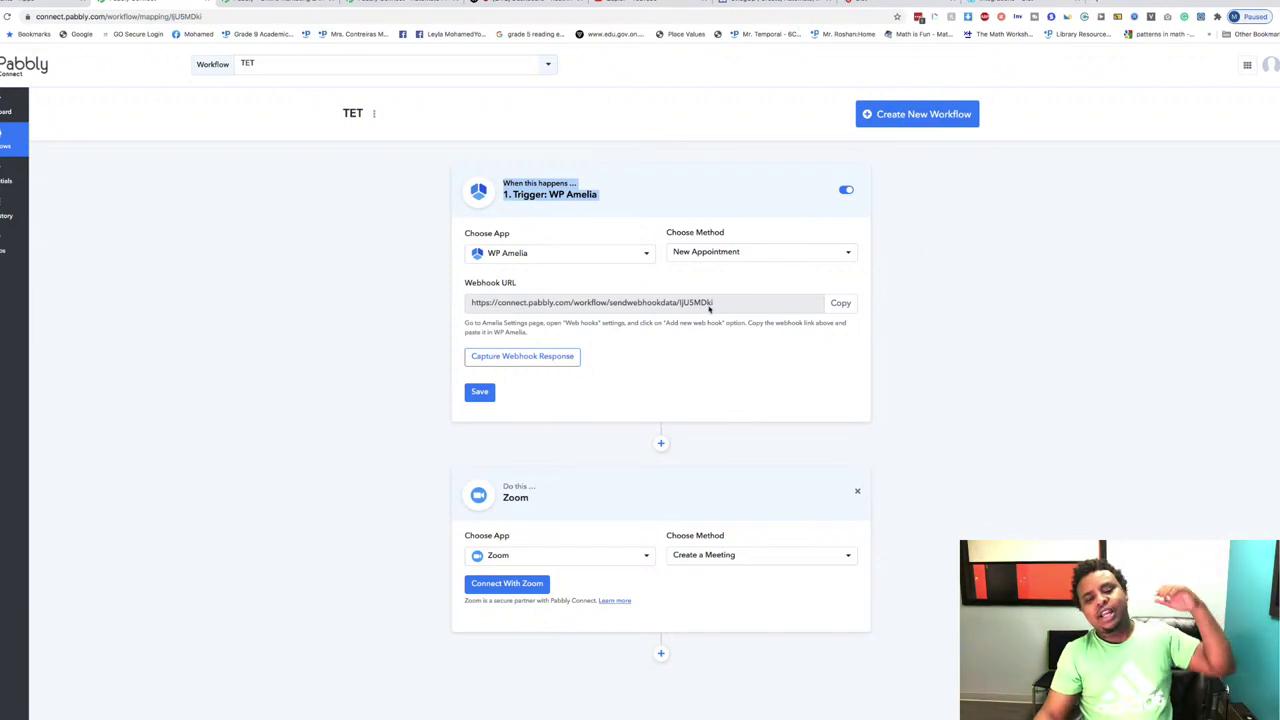
pyautogui.click(537, 558)
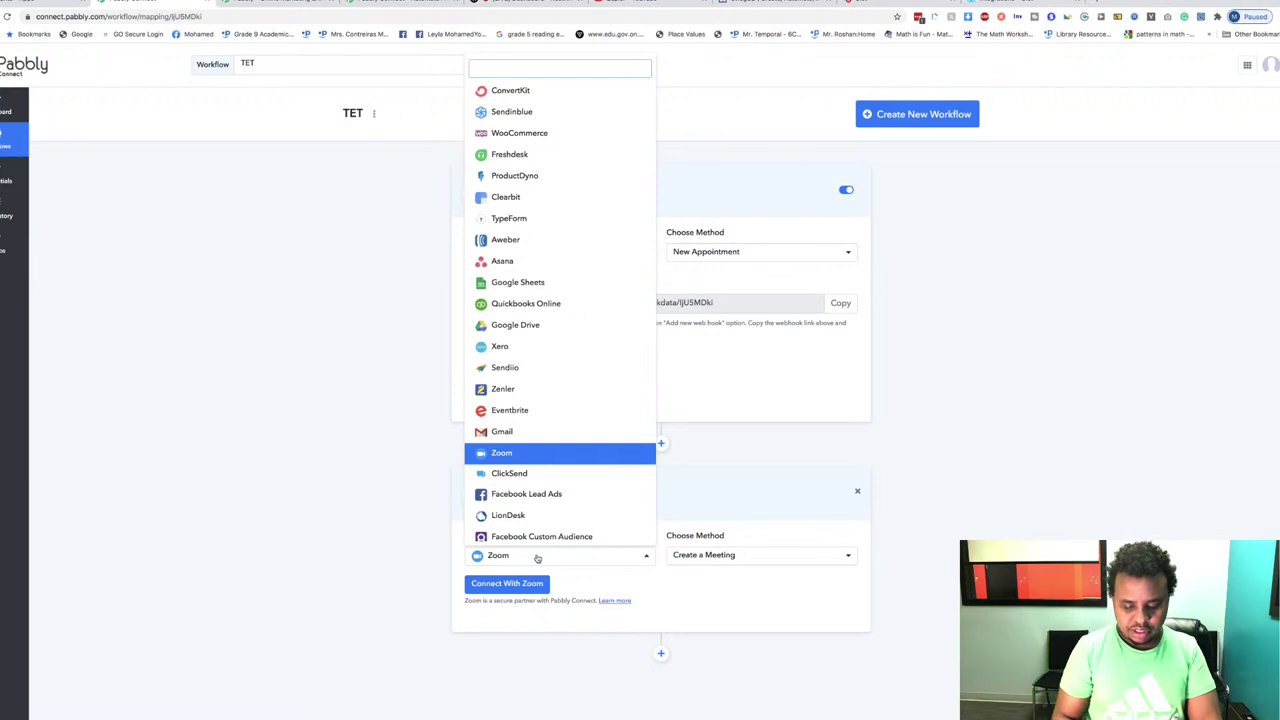
pyautogui.write('Live')
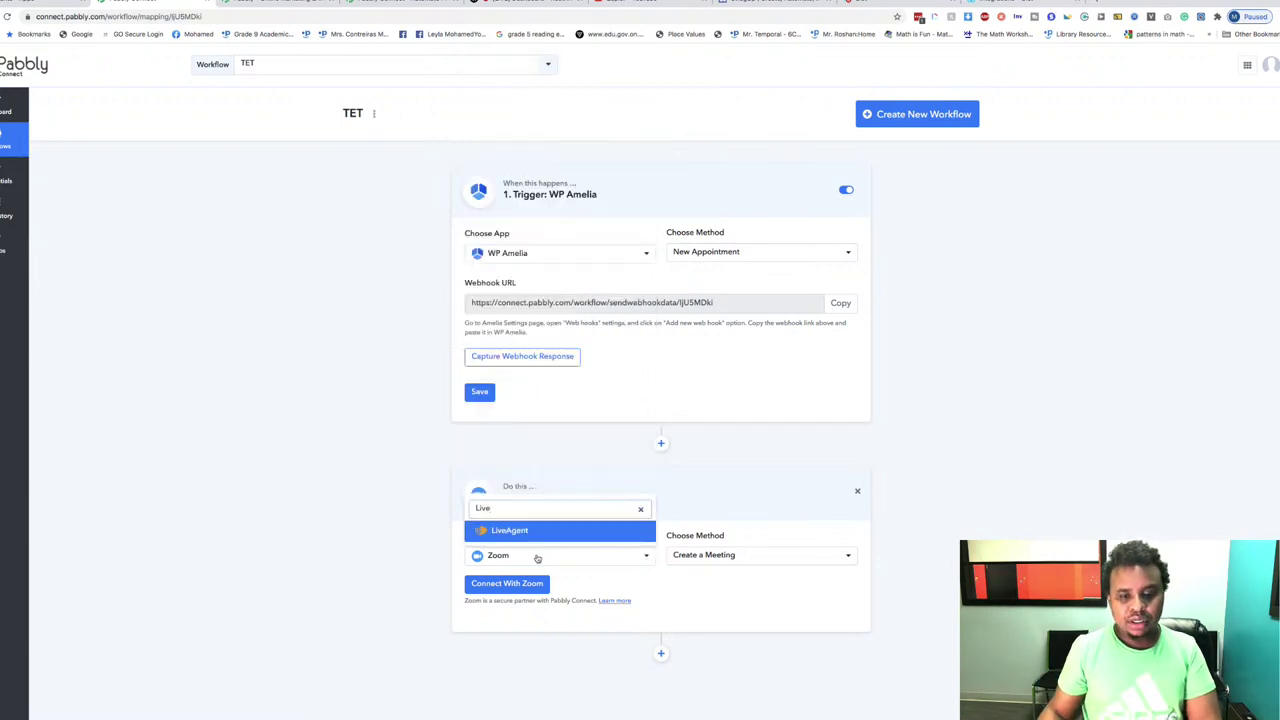
pyautogui.press('BackSpace')
pyautogui.press('BackSpace')
pyautogui.press('BackSpace')
pyautogui.press('BackSpace')
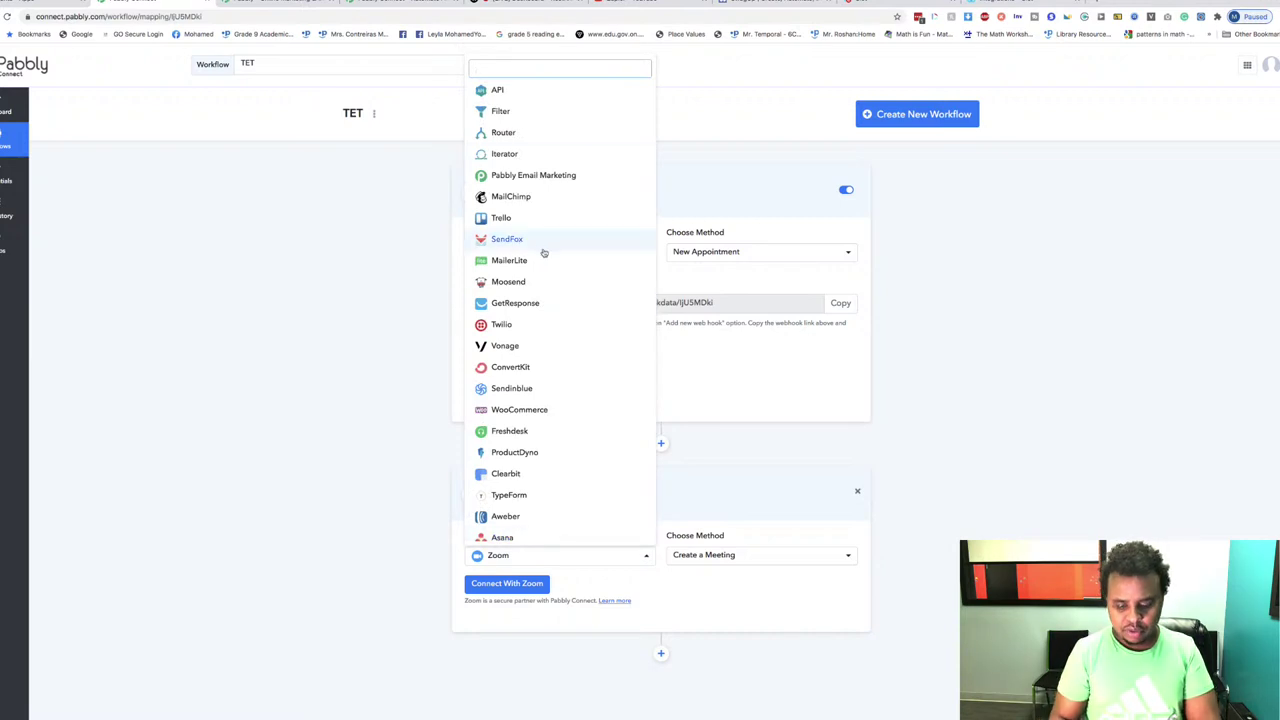
pyautogui.write('L')
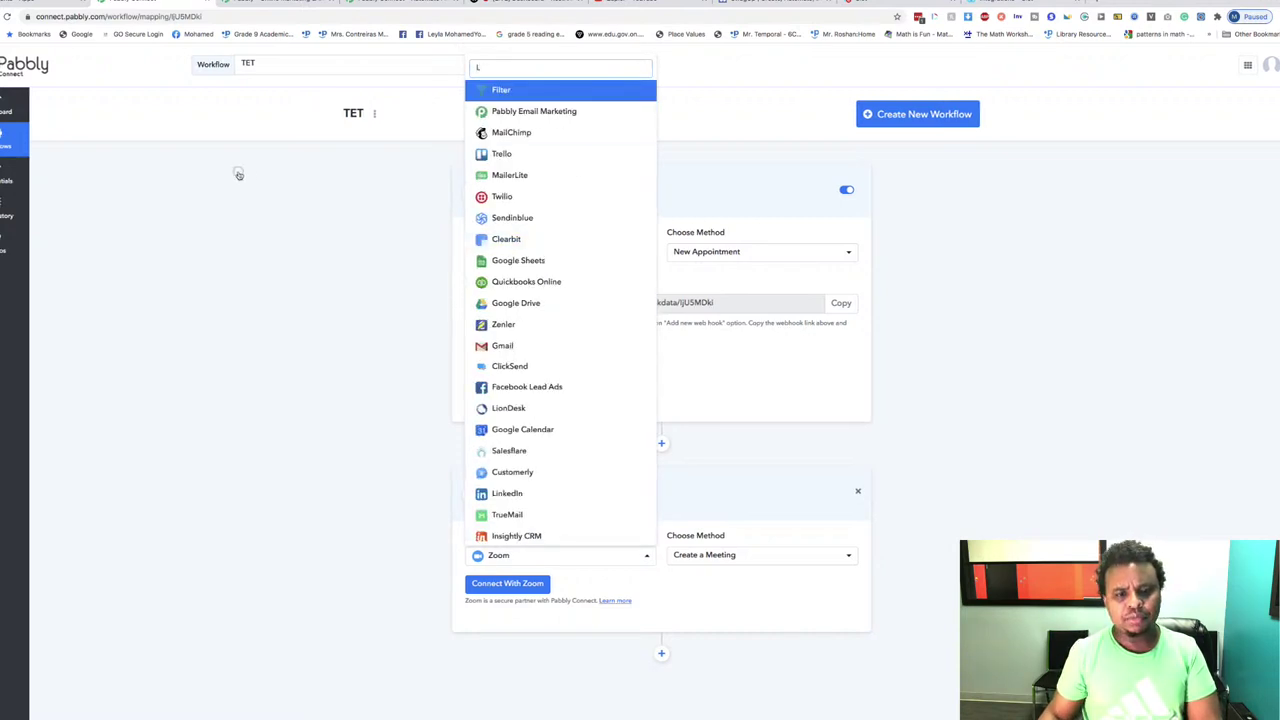
pyautogui.click(240, 171)
pyautogui.click(525, 258)
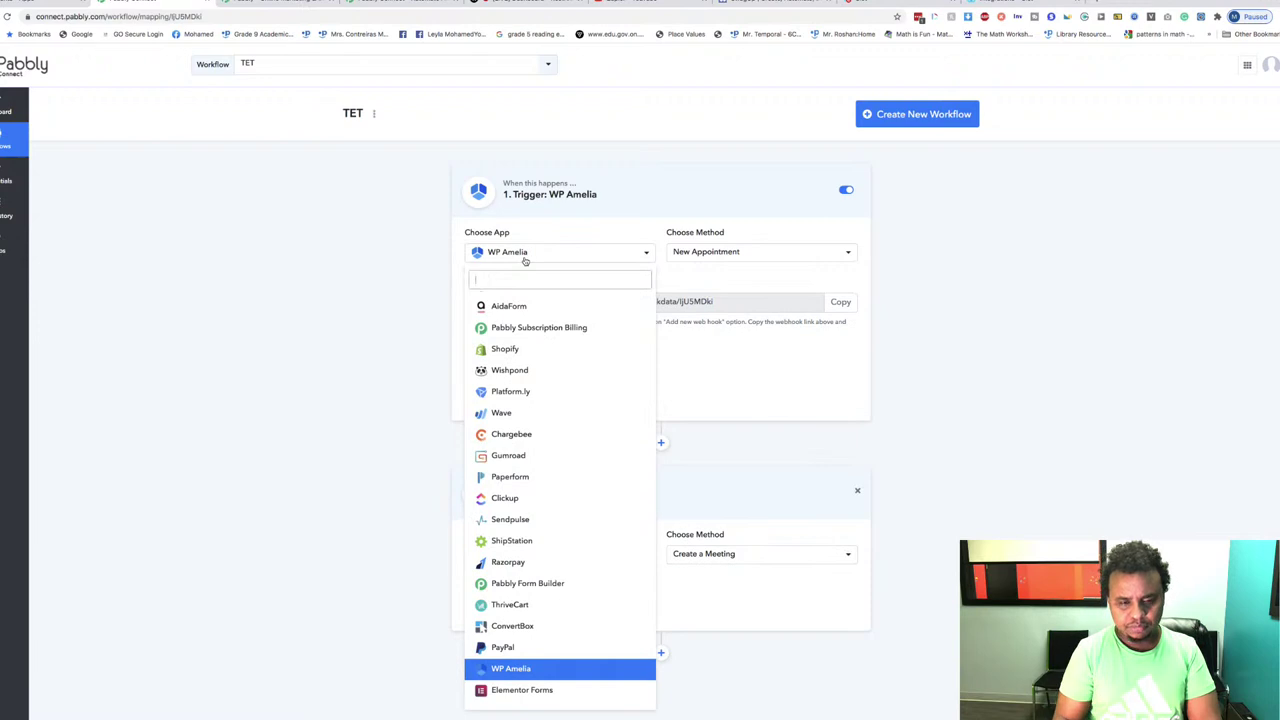
pyautogui.write('Live')
pyautogui.press('BackSpace')
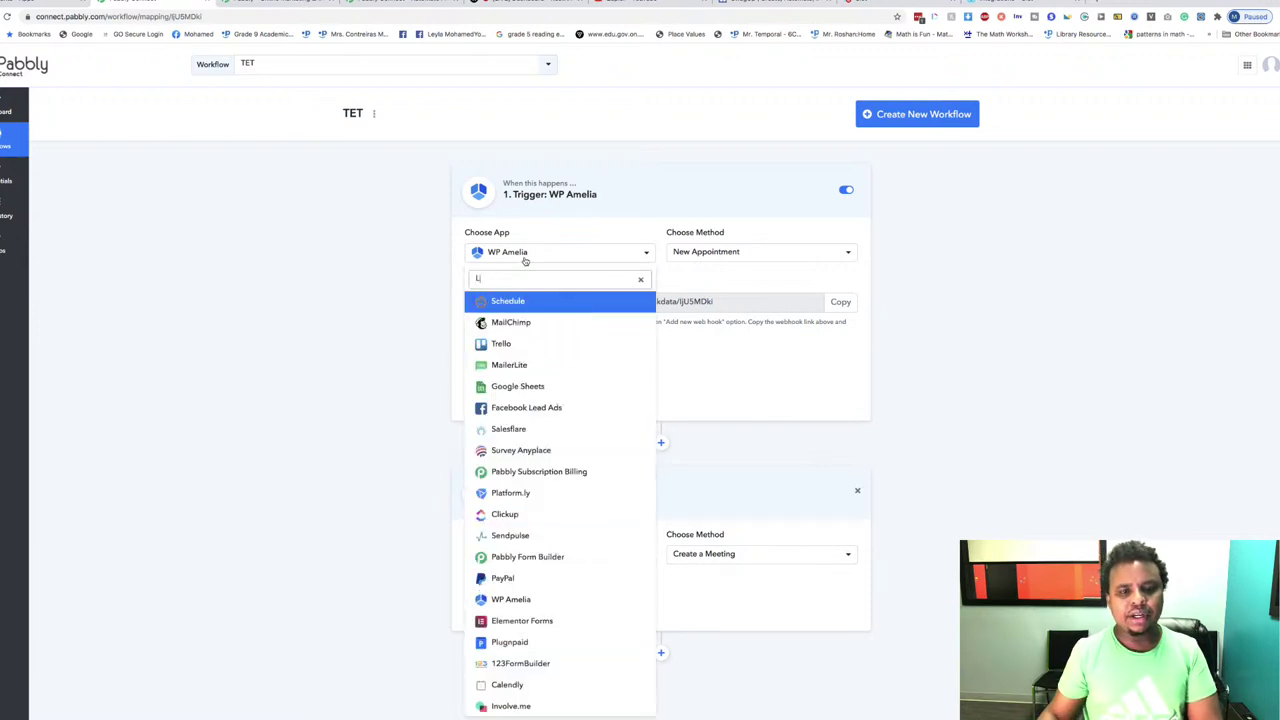
pyautogui.press('BackSpace')
pyautogui.press('BackSpace')
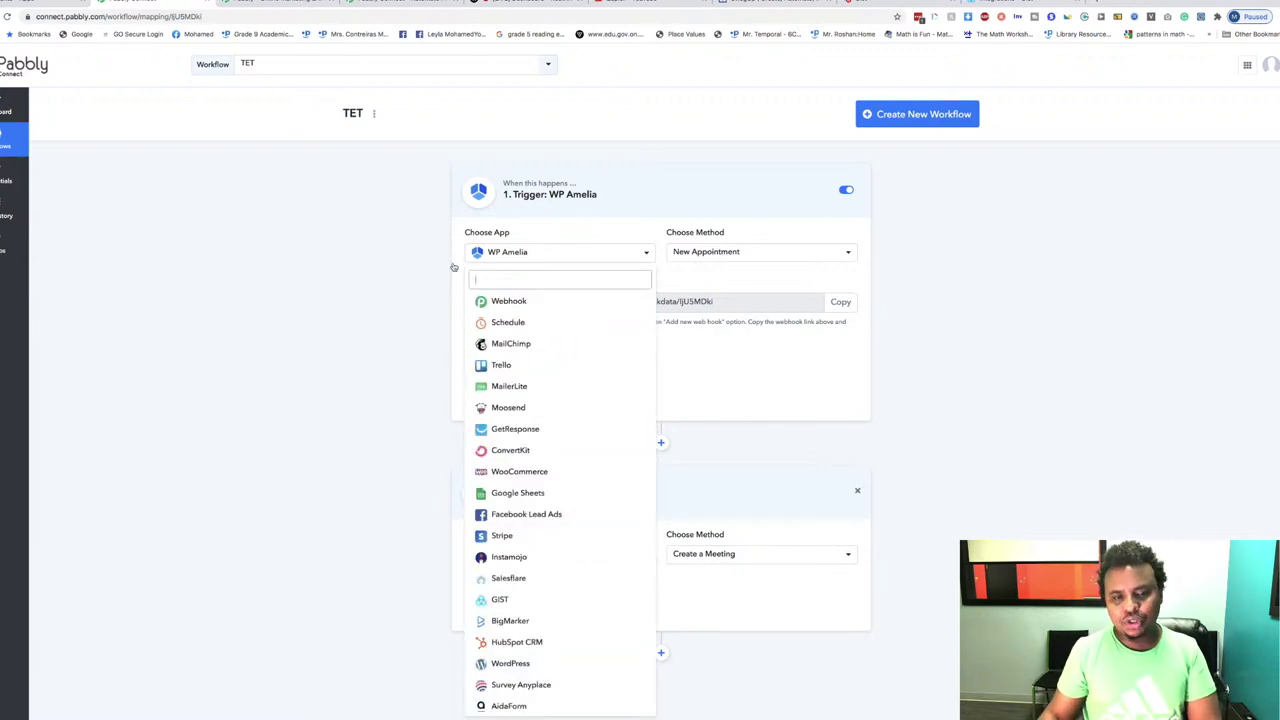
pyautogui.click(450, 300)
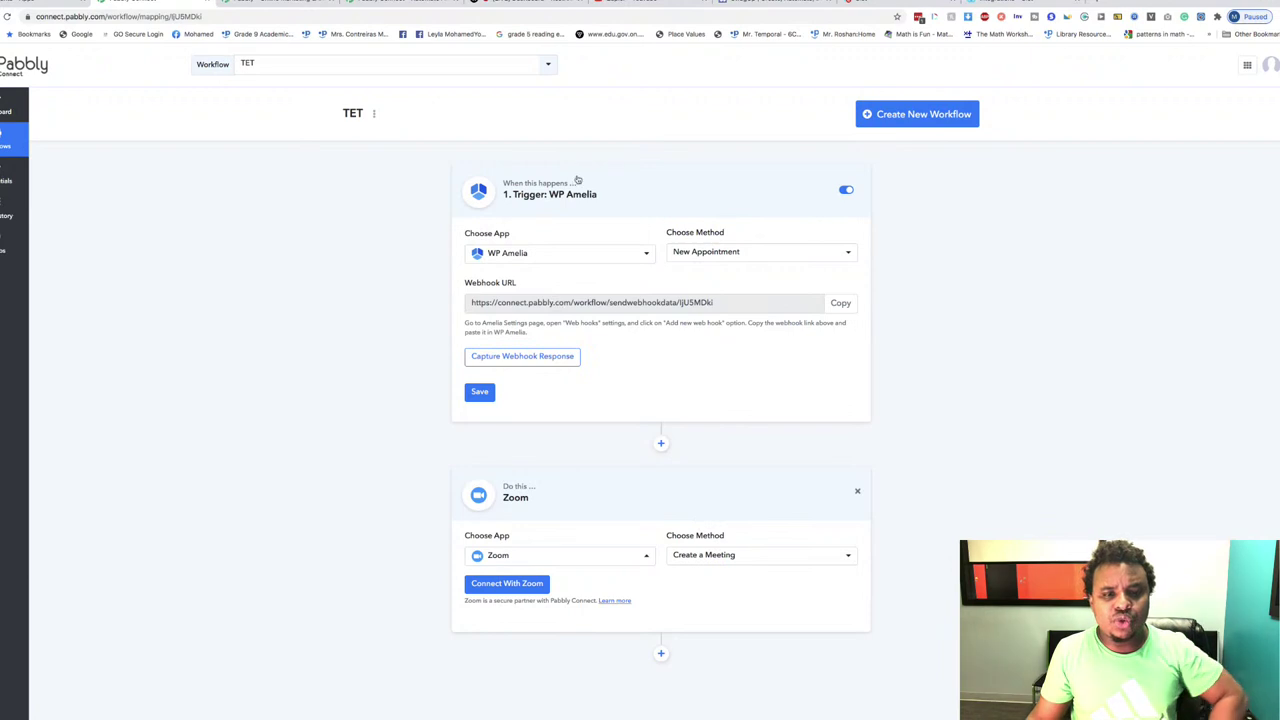
pyautogui.moveTo(537, 175); pyautogui.dragTo(730, 540)
pyautogui.click(943, 517)
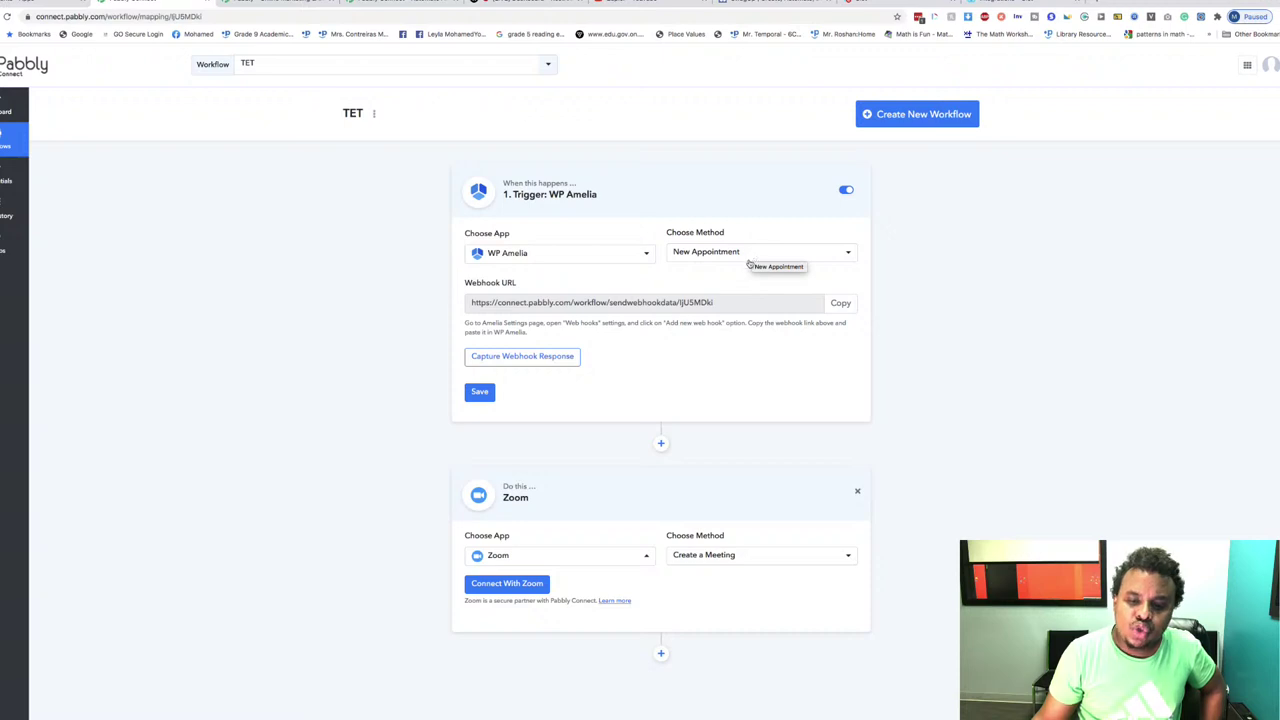
pyautogui.scroll(-3, 740, 470)
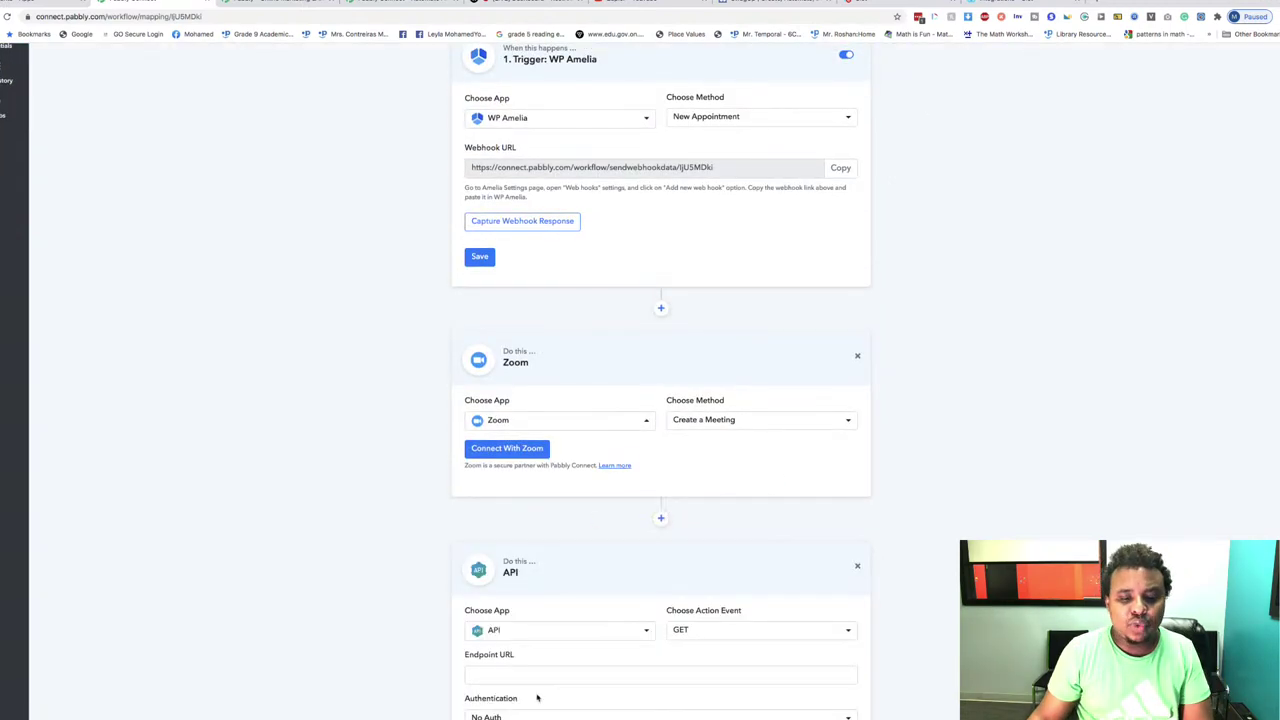
# Step: Turn the API step into a Twilio Send SMS Message action
pyautogui.click(510, 630)
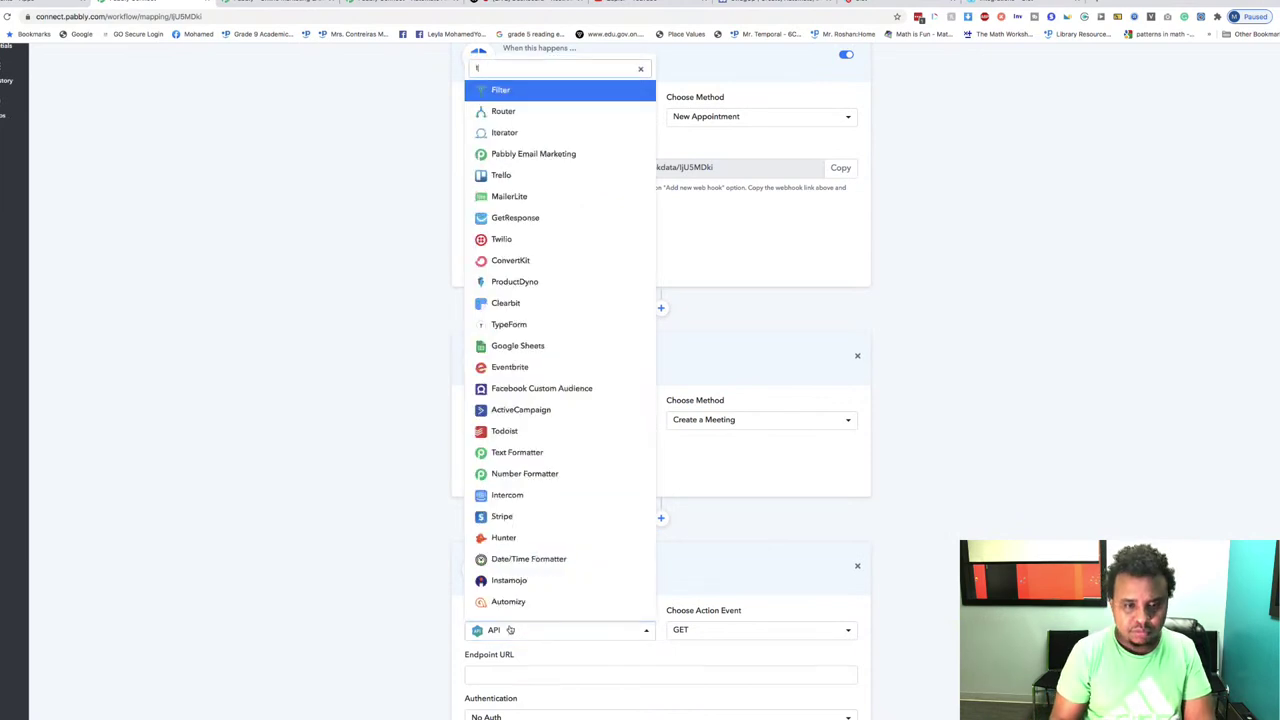
pyautogui.write('twili')
pyautogui.click(509, 606)
pyautogui.scroll(-1, 650, 540)
pyautogui.click(731, 579)
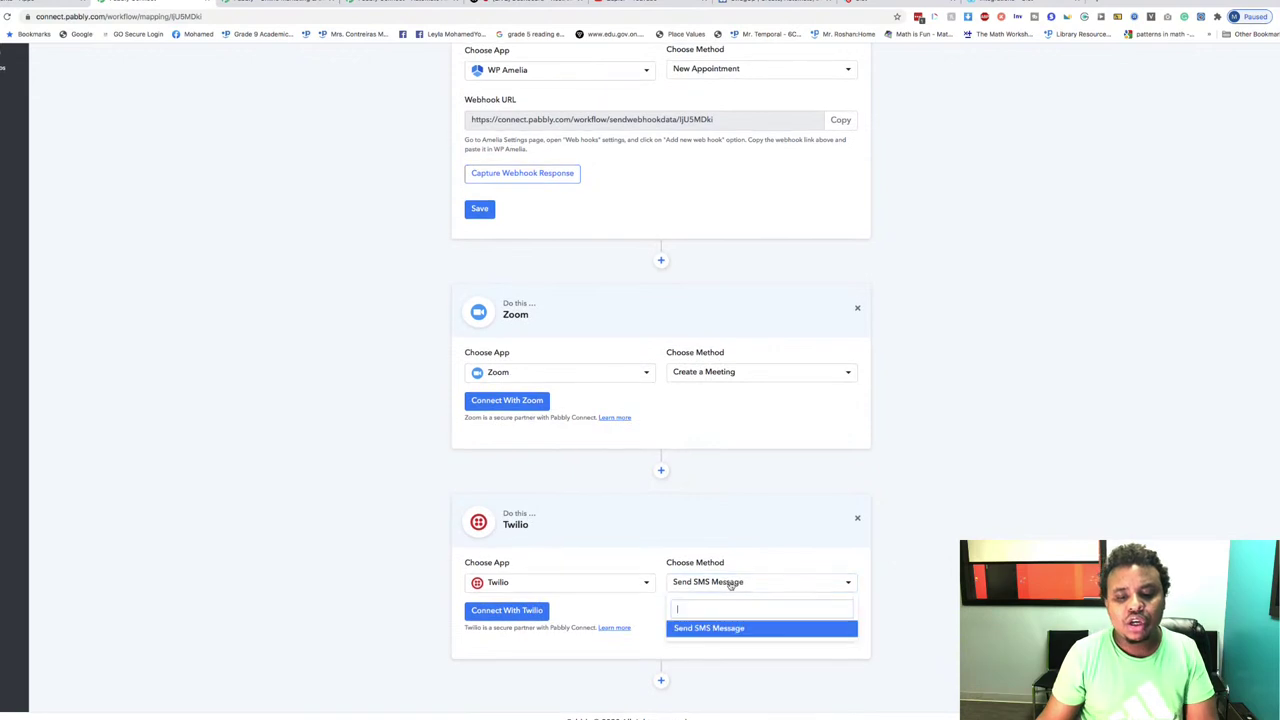
pyautogui.click(705, 628)
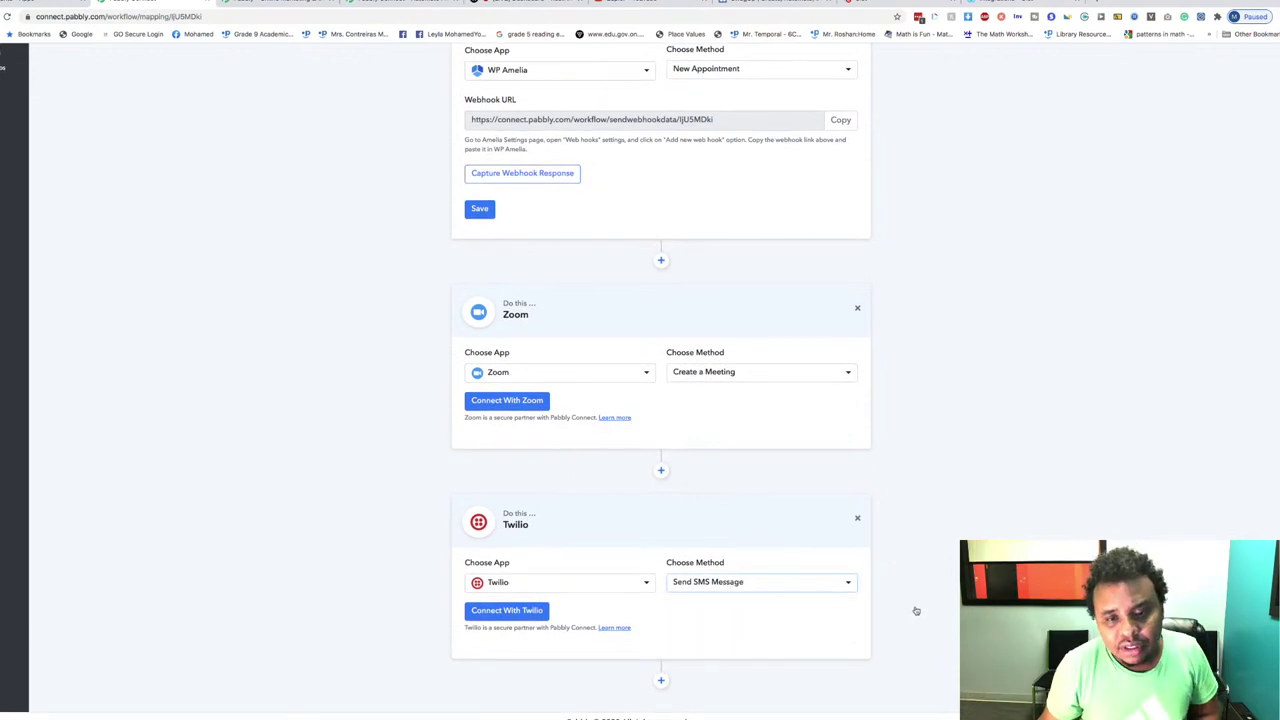
pyautogui.scroll(4, 914, 605)
pyautogui.scroll(-3, 914, 600)
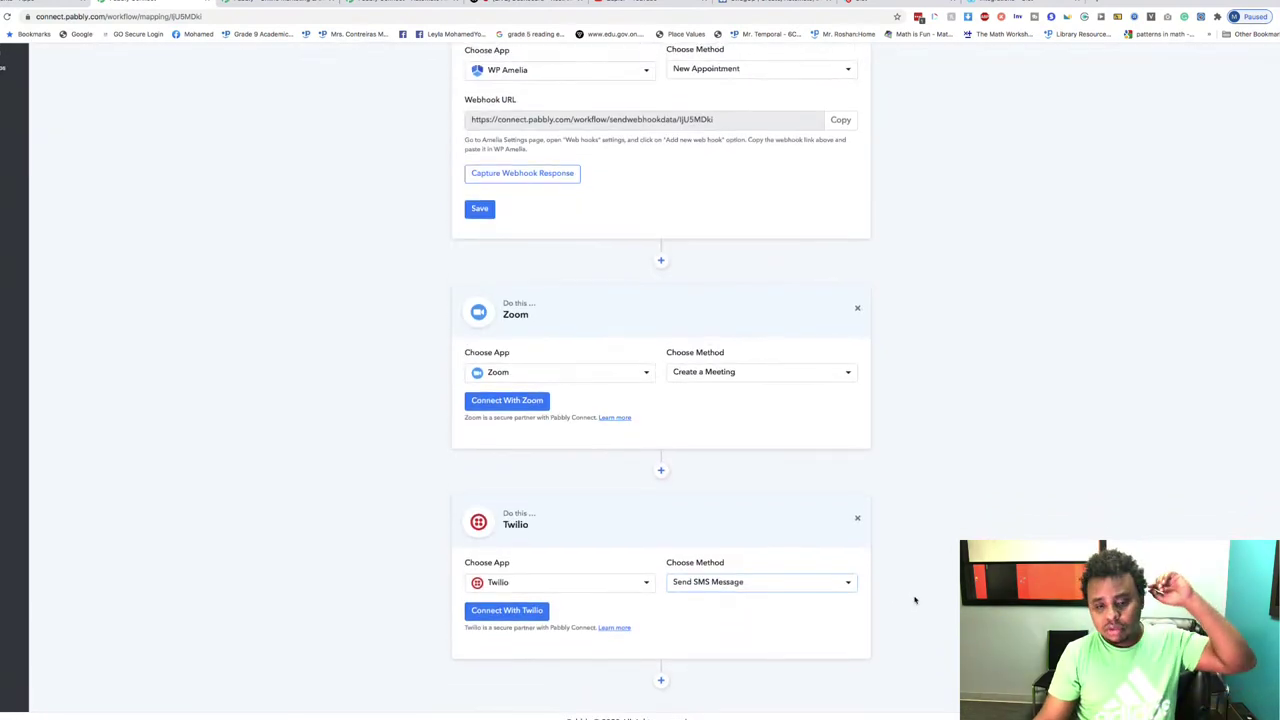
# Step: Add a second Twilio Send SMS Message step, then add another step at the end
pyautogui.click(660, 680)
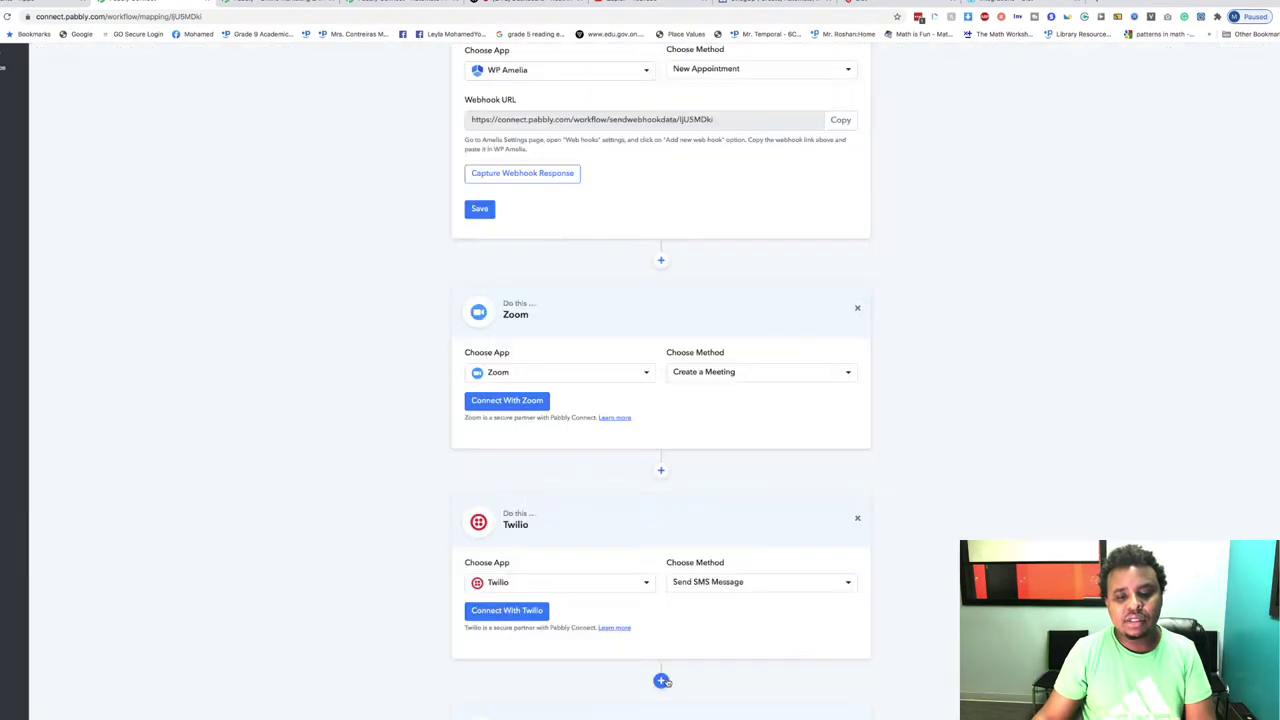
pyautogui.click(541, 620)
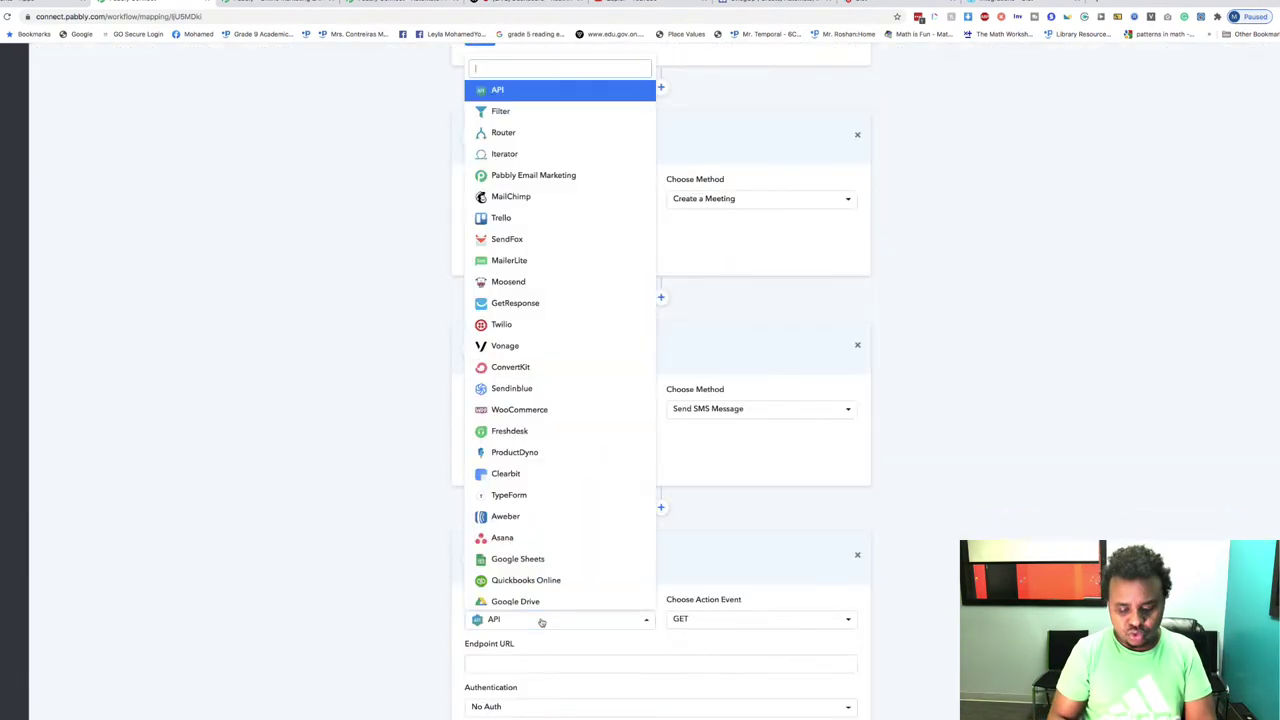
pyautogui.write('Twil')
pyautogui.click(541, 597)
pyautogui.click(737, 615)
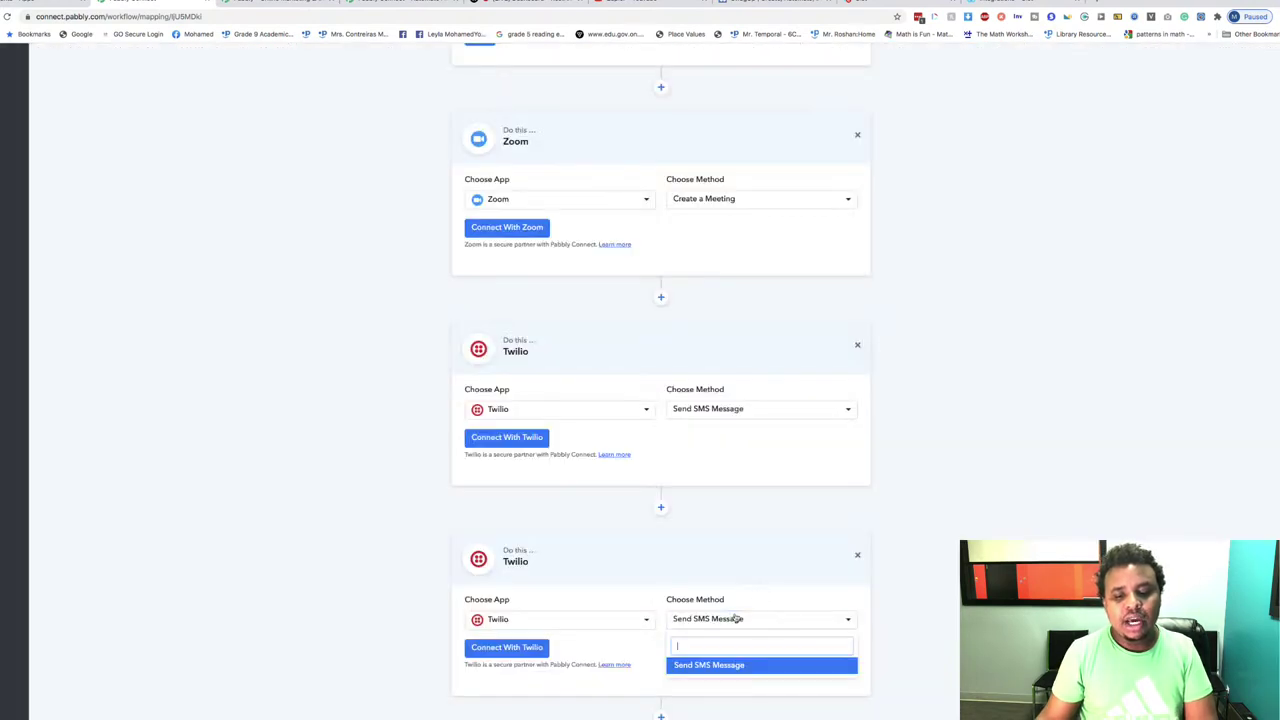
pyautogui.click(712, 665)
pyautogui.scroll(-2, 874, 617)
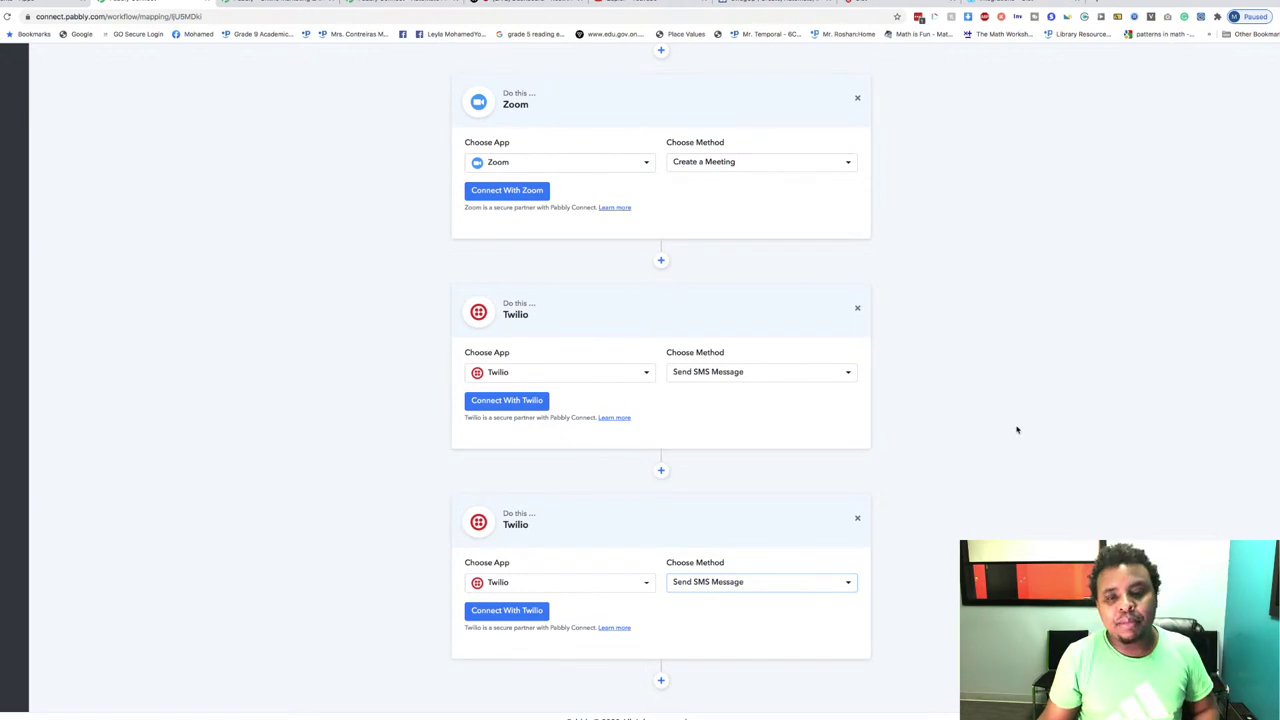
pyautogui.scroll(4, 1017, 430)
pyautogui.scroll(-3, 1017, 430)
pyautogui.scroll(3, 1017, 430)
pyautogui.scroll(-4, 1017, 430)
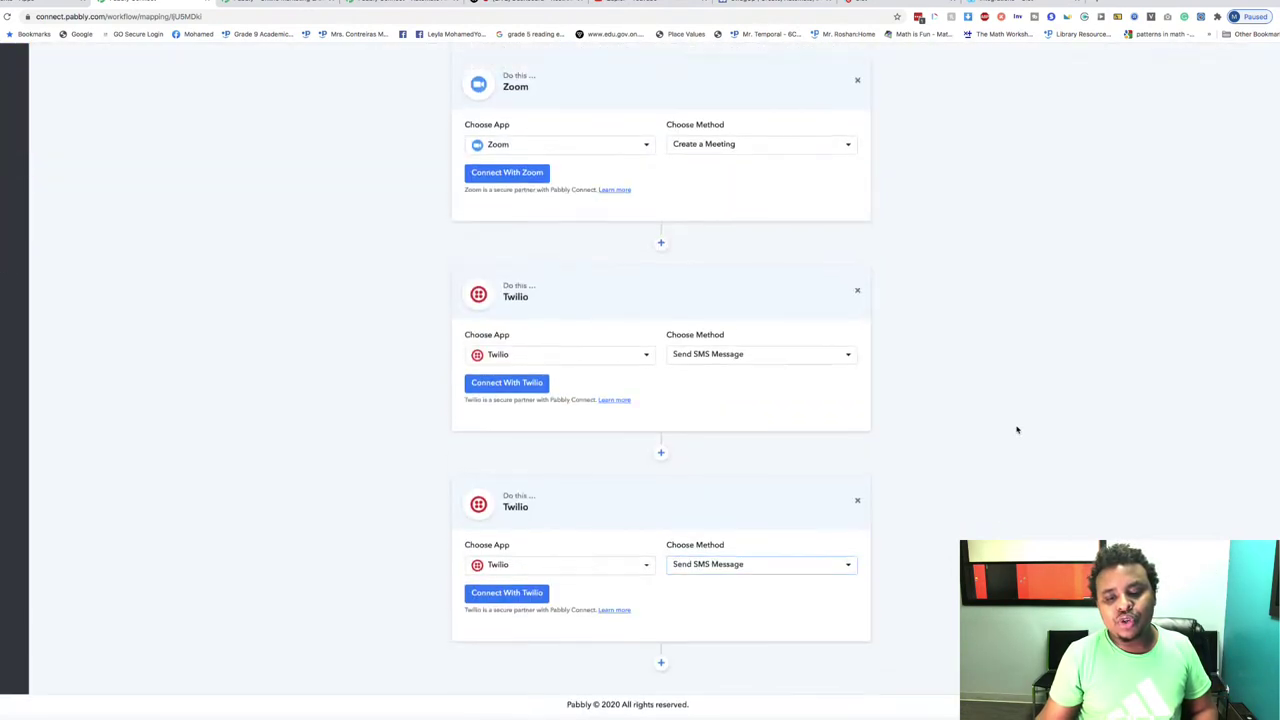
pyautogui.scroll(1, 1017, 430)
pyautogui.scroll(3, 854, 574)
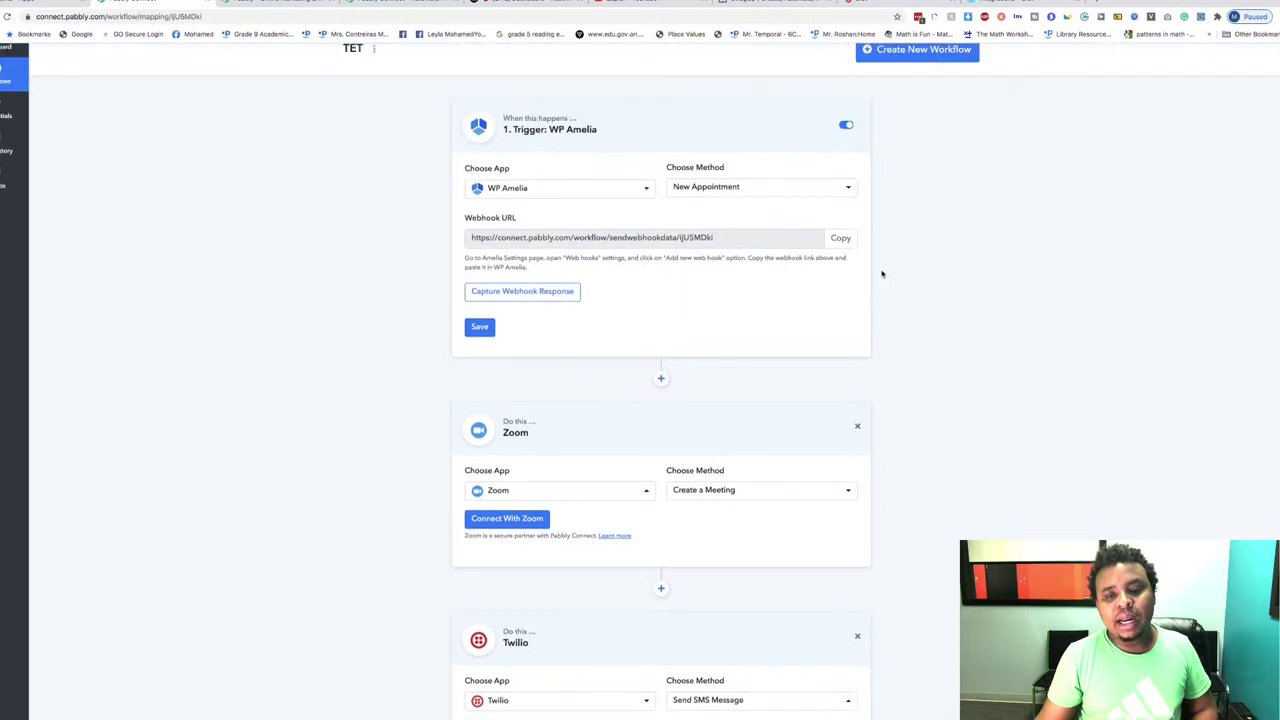
pyautogui.scroll(2, 882, 273)
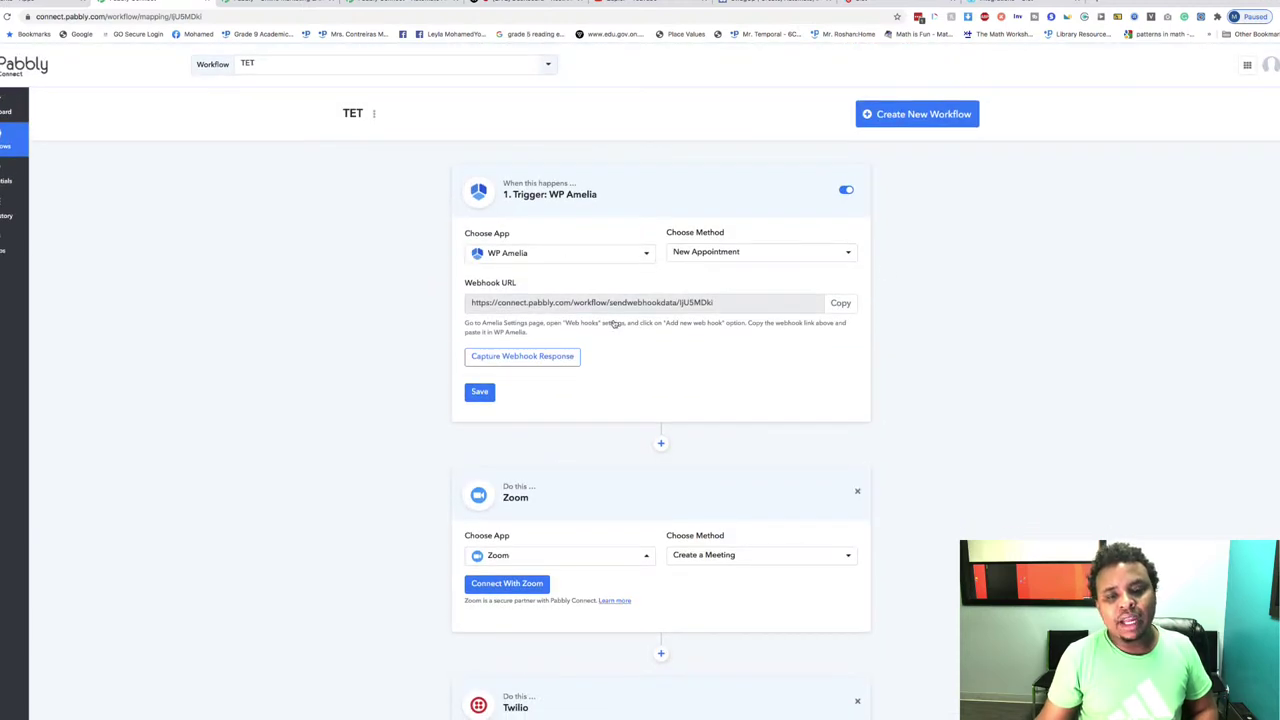
pyautogui.scroll(-5, 1057, 401)
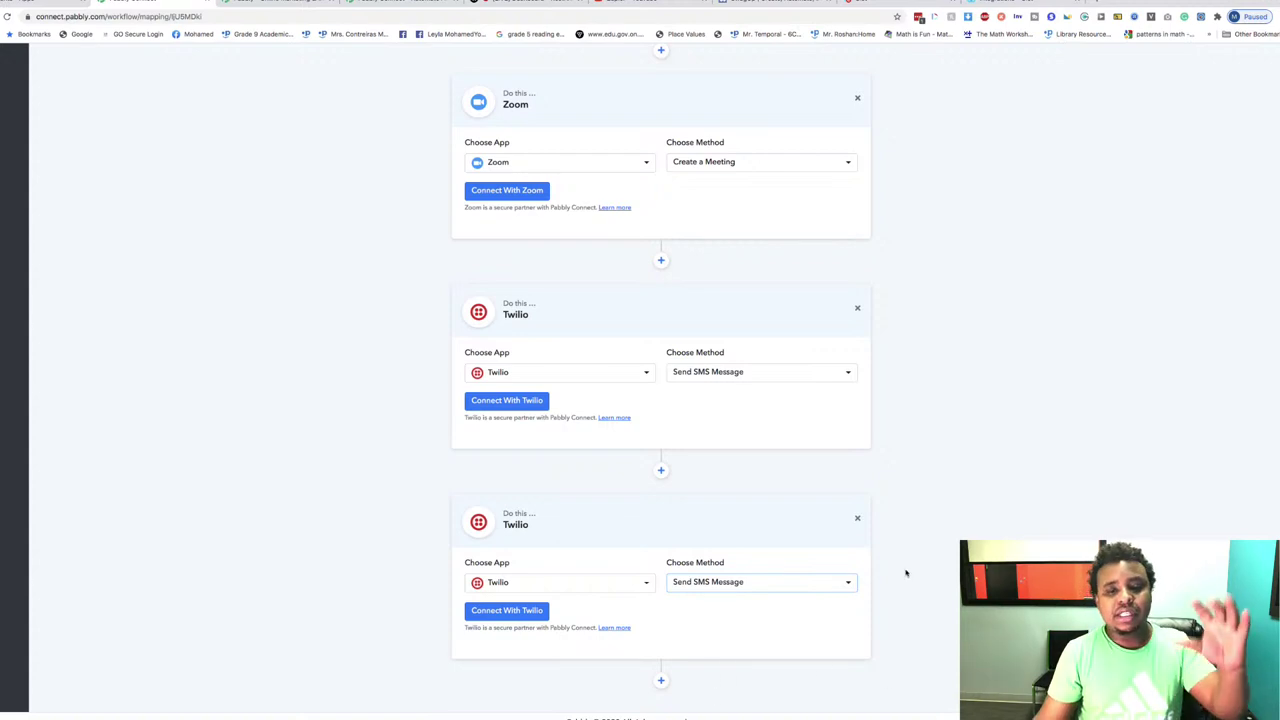
pyautogui.click(660, 680)
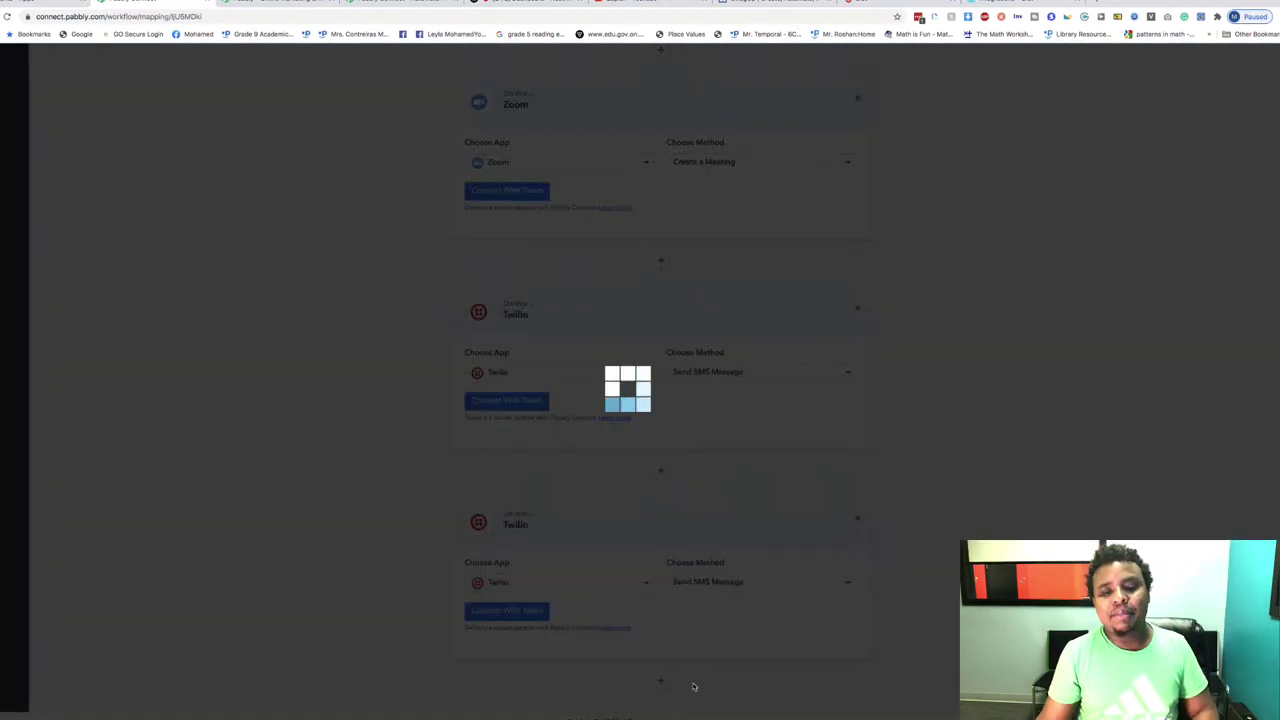
pyautogui.scroll(10, 865, 403)
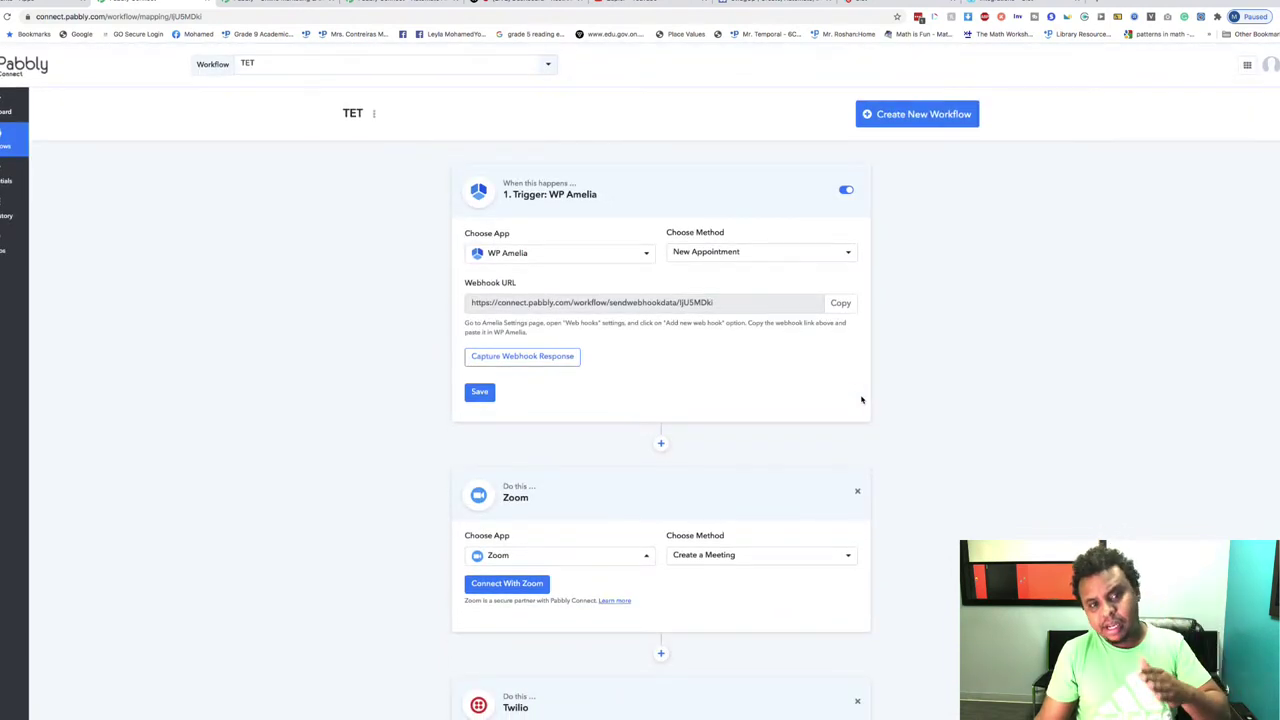
pyautogui.scroll(-2, 862, 400)
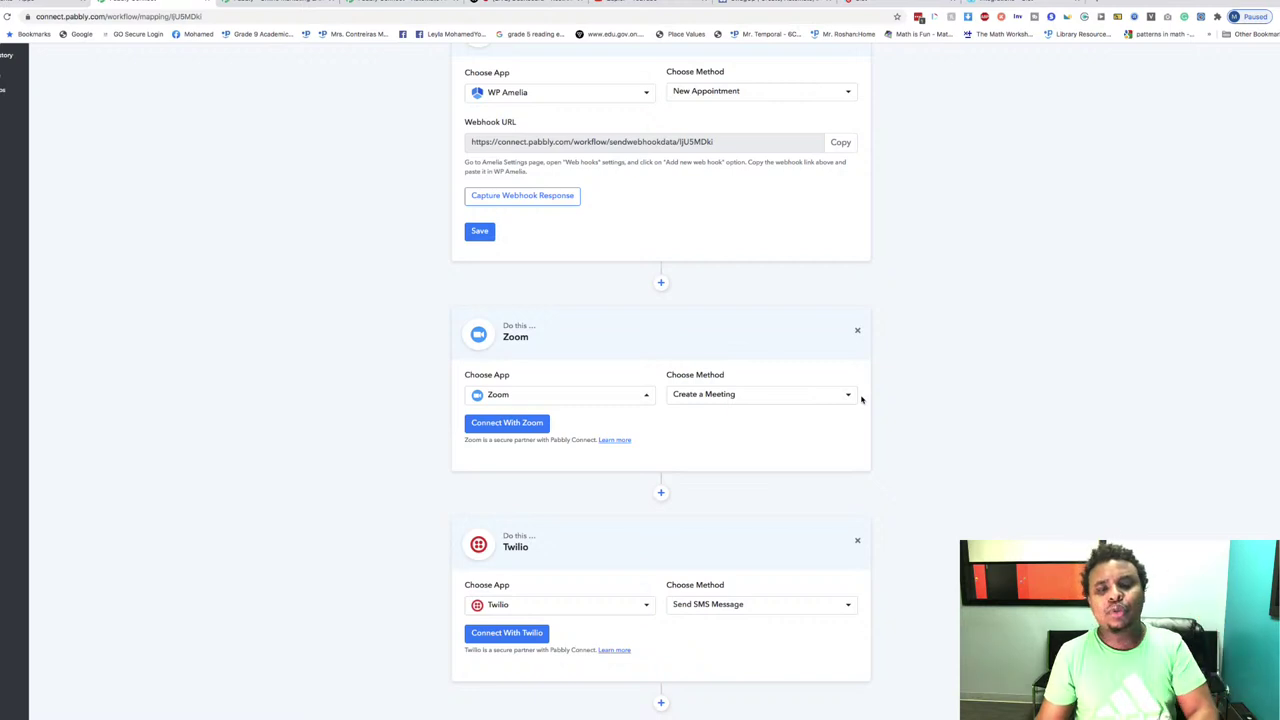
pyautogui.scroll(1, 862, 399)
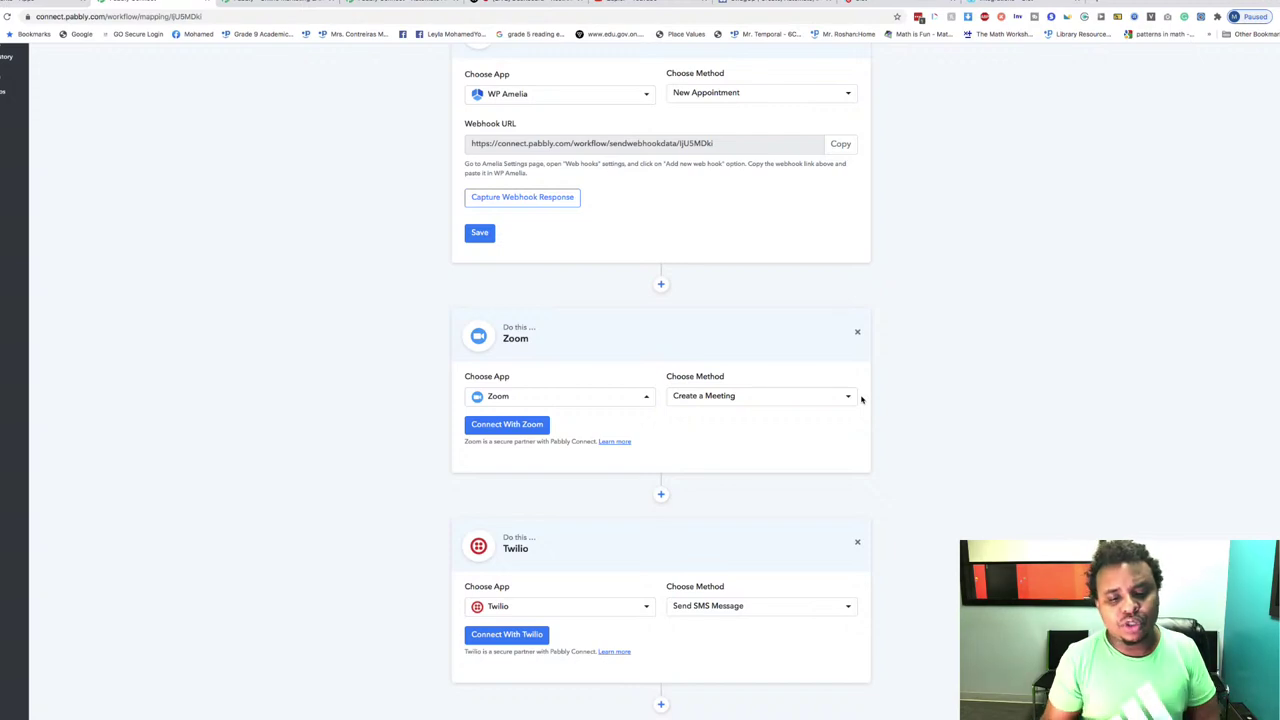
pyautogui.scroll(-2, 861, 399)
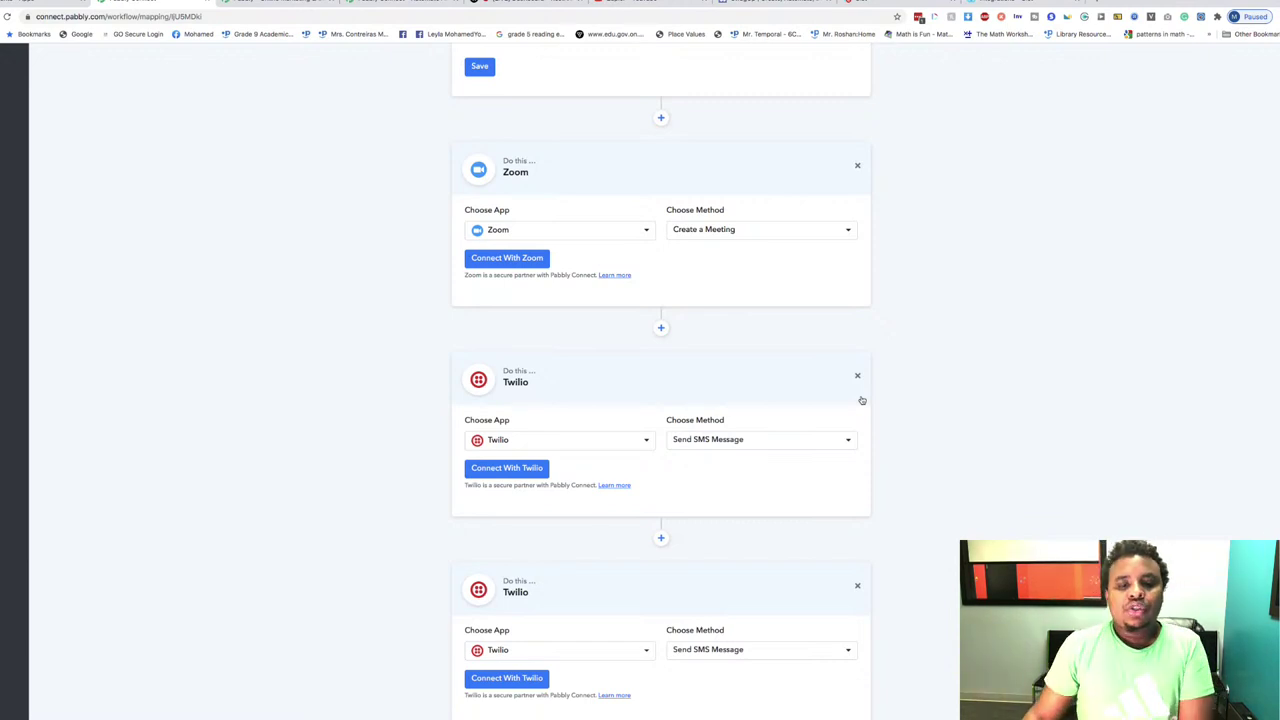
pyautogui.scroll(-4, 862, 400)
pyautogui.scroll(1, 862, 400)
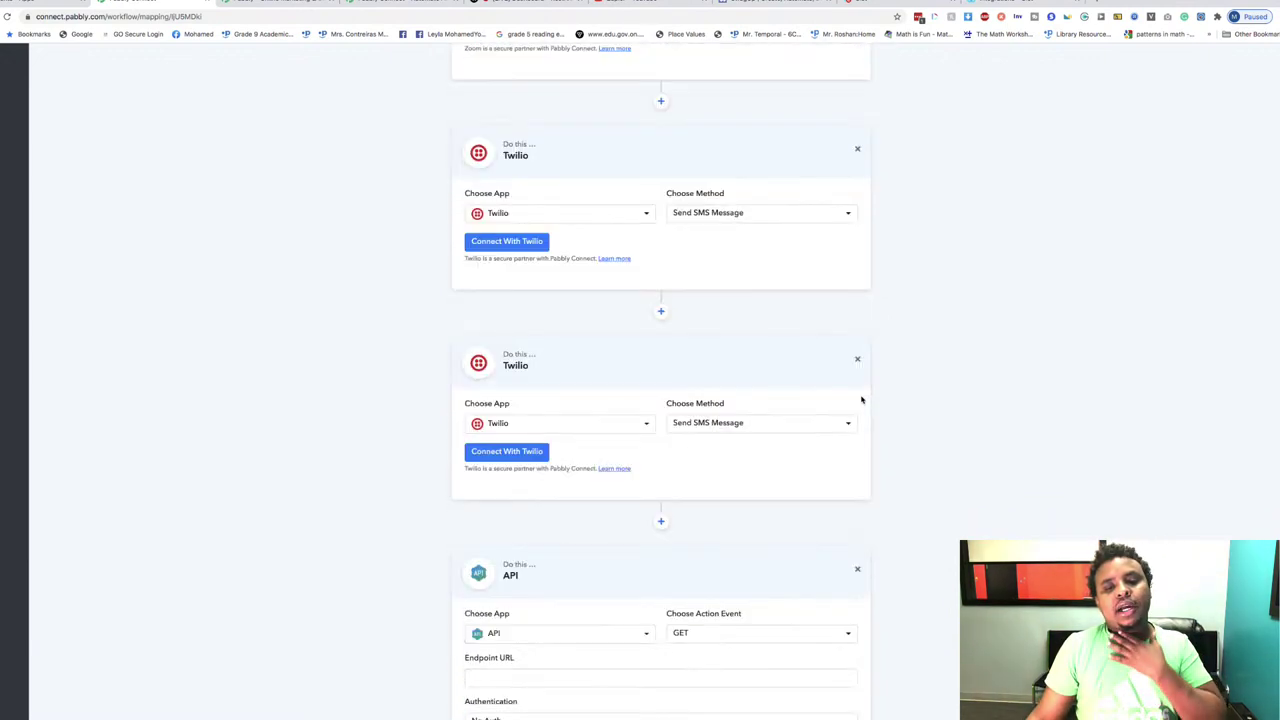
pyautogui.scroll(2, 862, 400)
pyautogui.scroll(6, 767, 364)
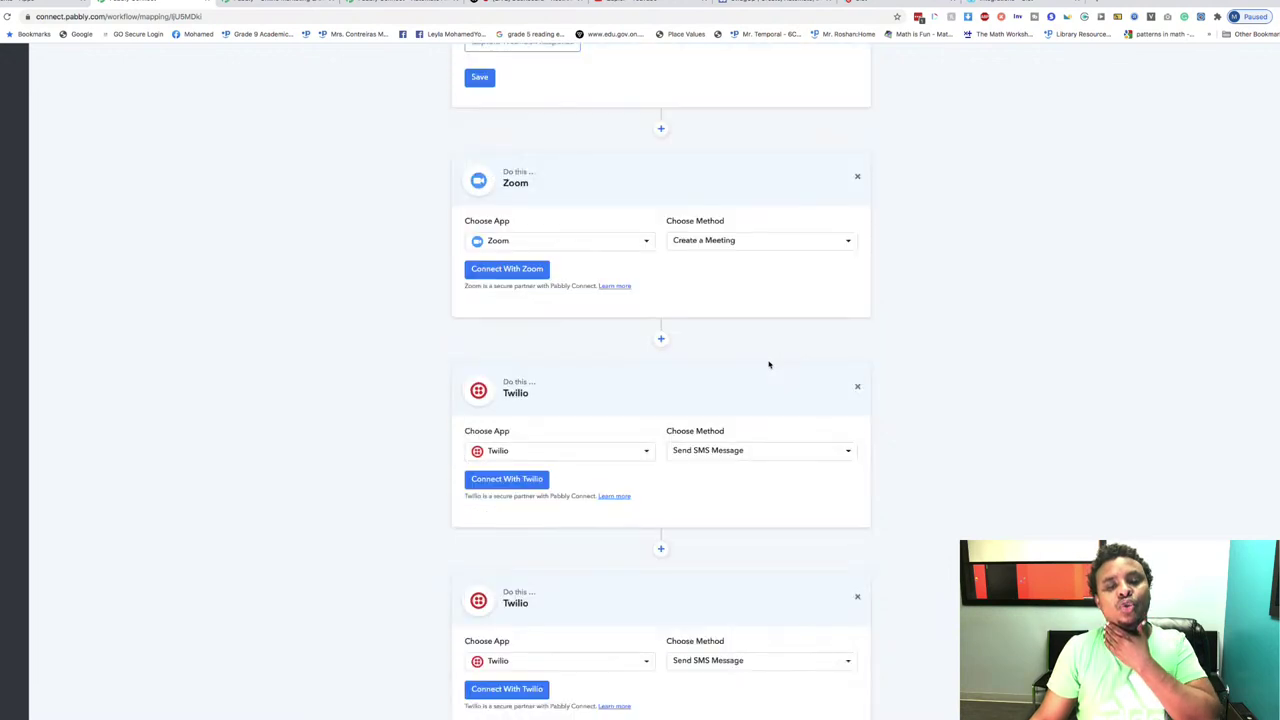
pyautogui.scroll(-1, 769, 364)
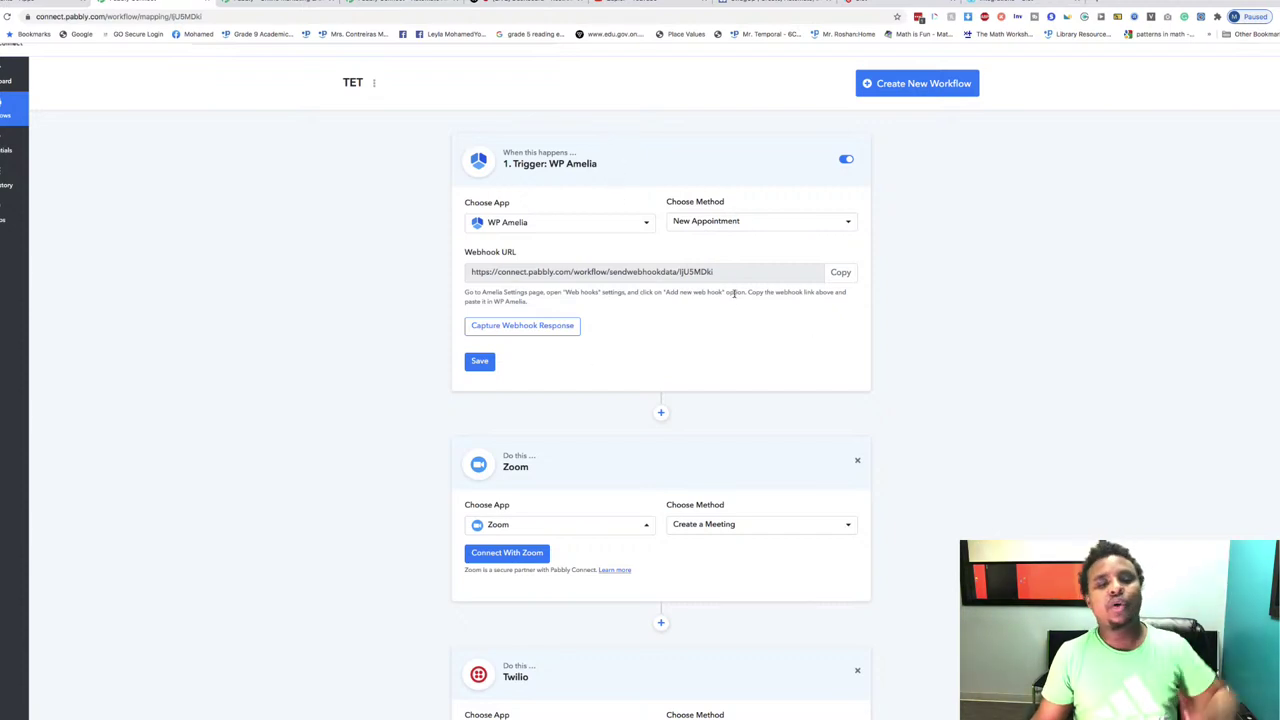
pyautogui.scroll(-5, 734, 293)
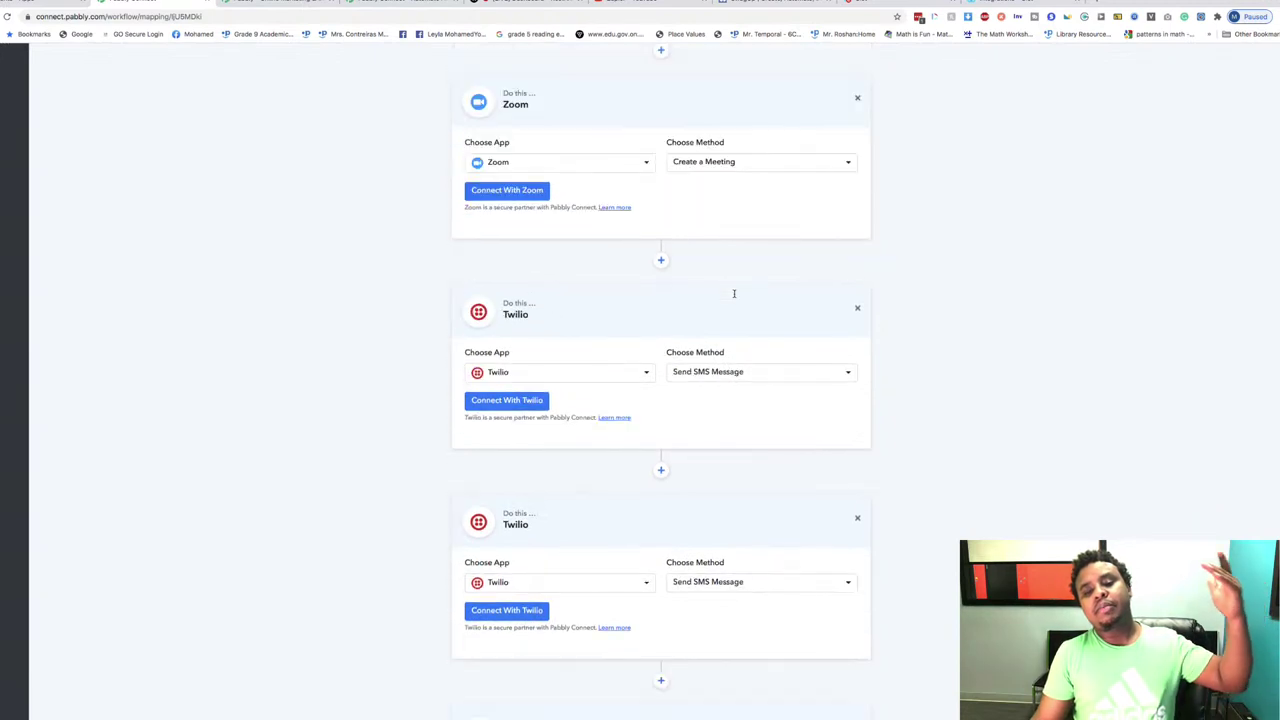
pyautogui.scroll(-3, 734, 297)
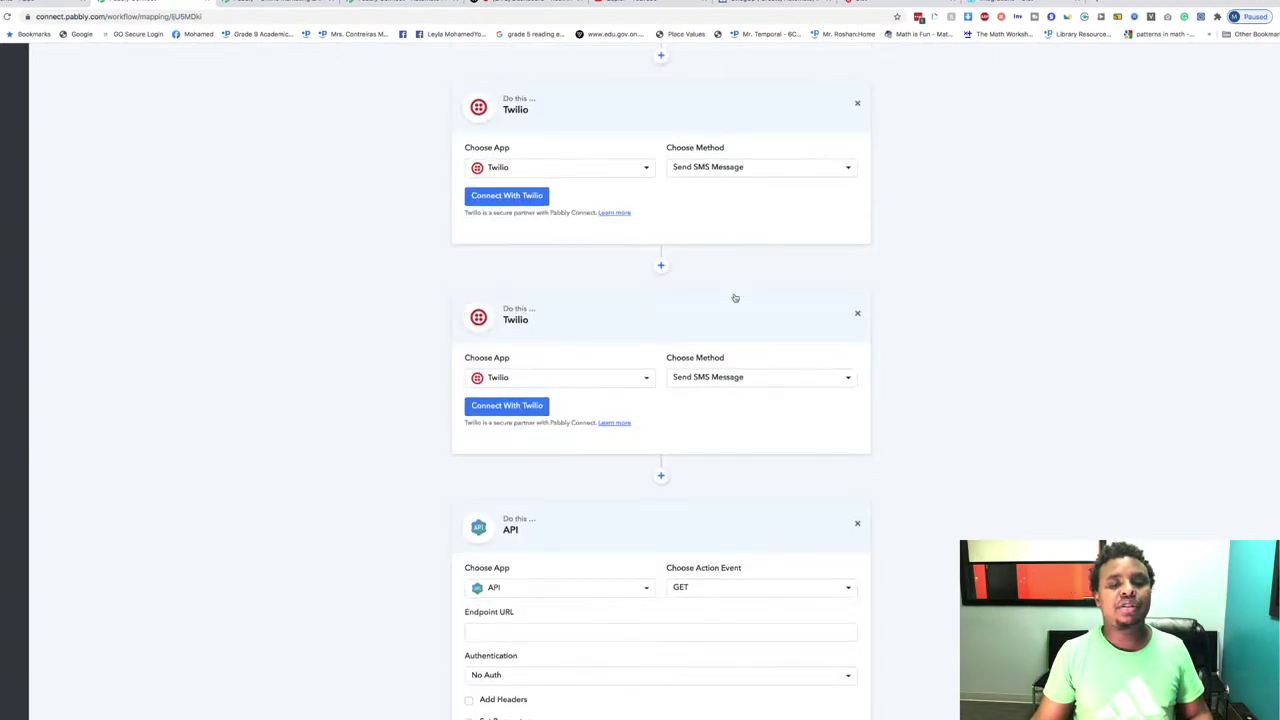
pyautogui.scroll(-1, 734, 298)
pyautogui.scroll(-1, 734, 294)
pyautogui.scroll(2, 557, 243)
pyautogui.scroll(-2, 680, 303)
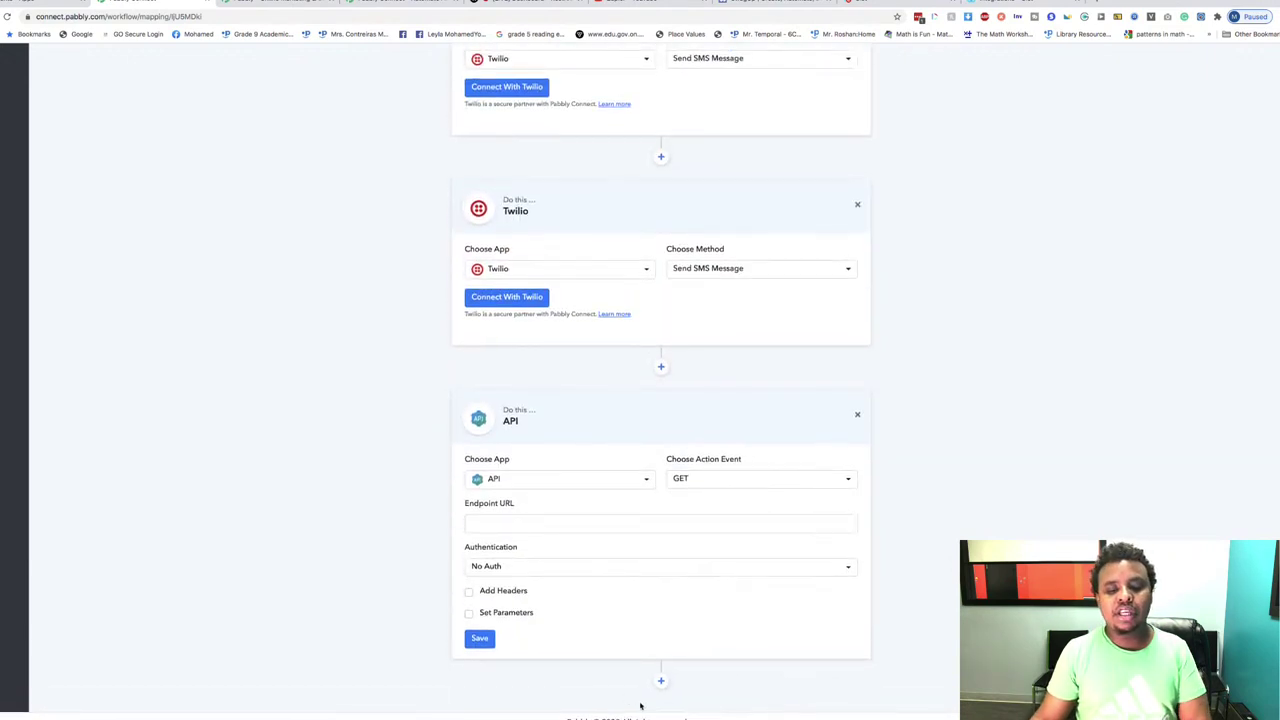
pyautogui.click(661, 679)
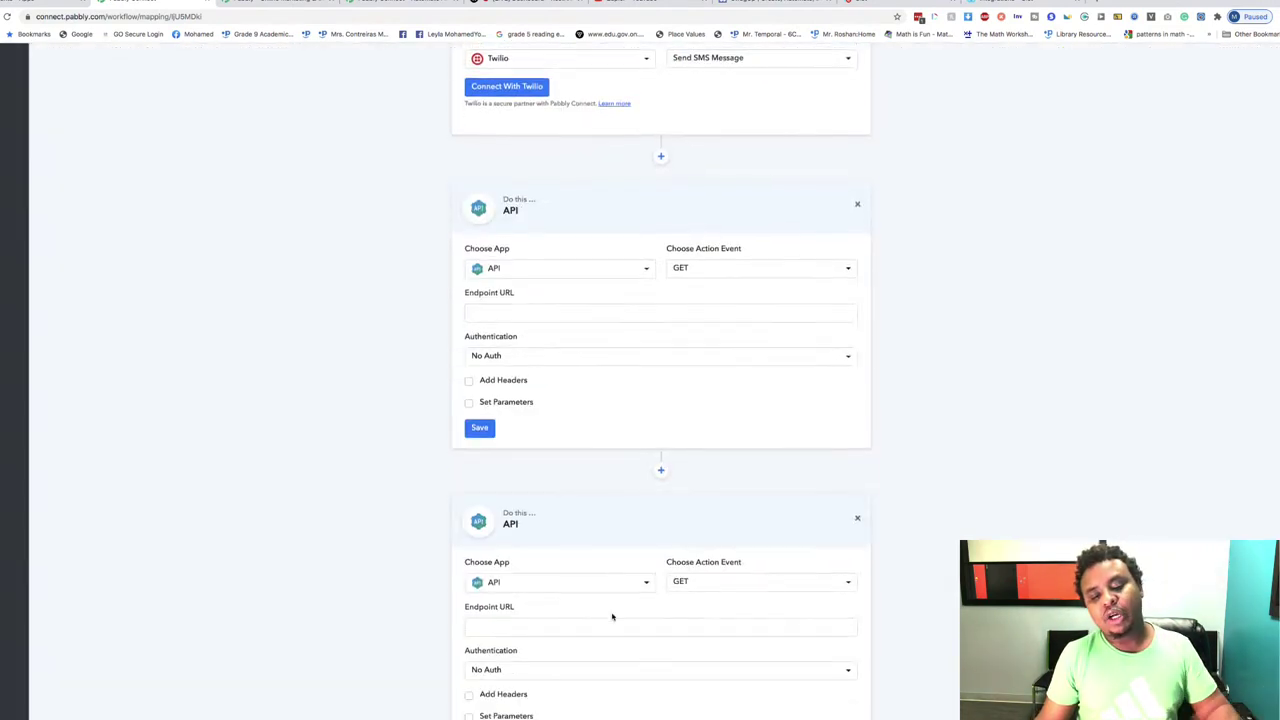
pyautogui.scroll(-2, 612, 616)
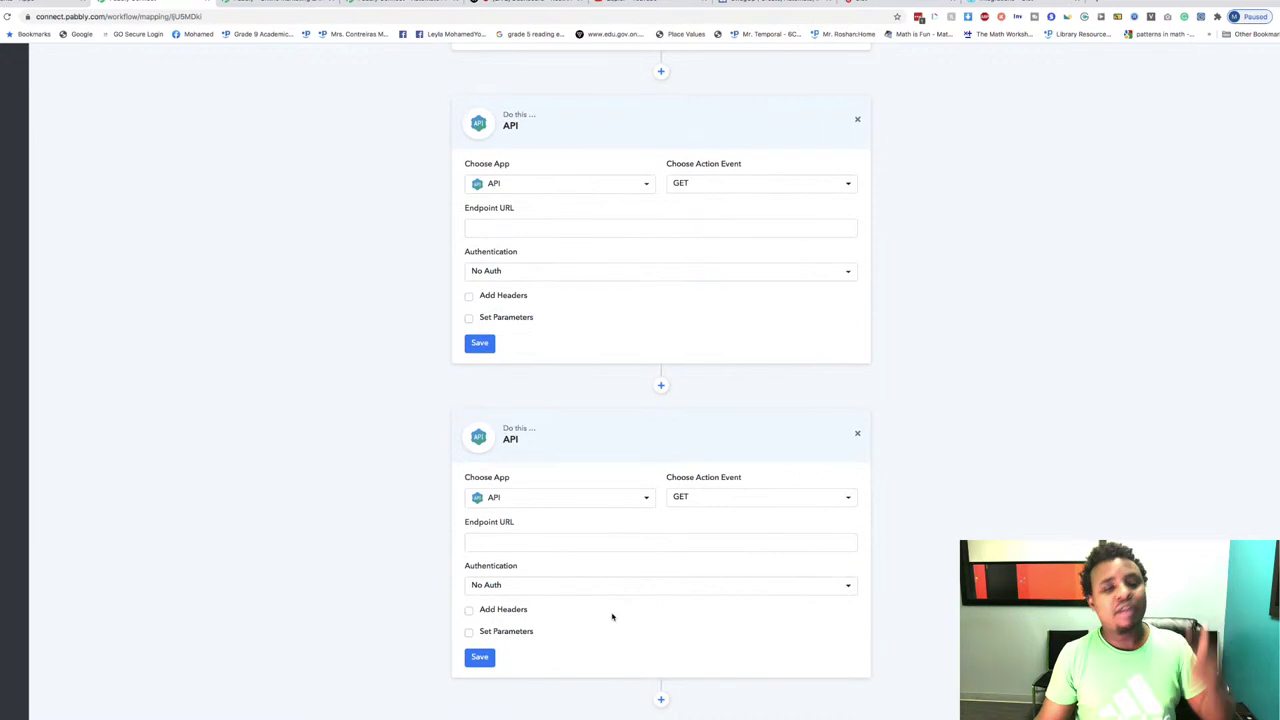
pyautogui.scroll(5, 612, 616)
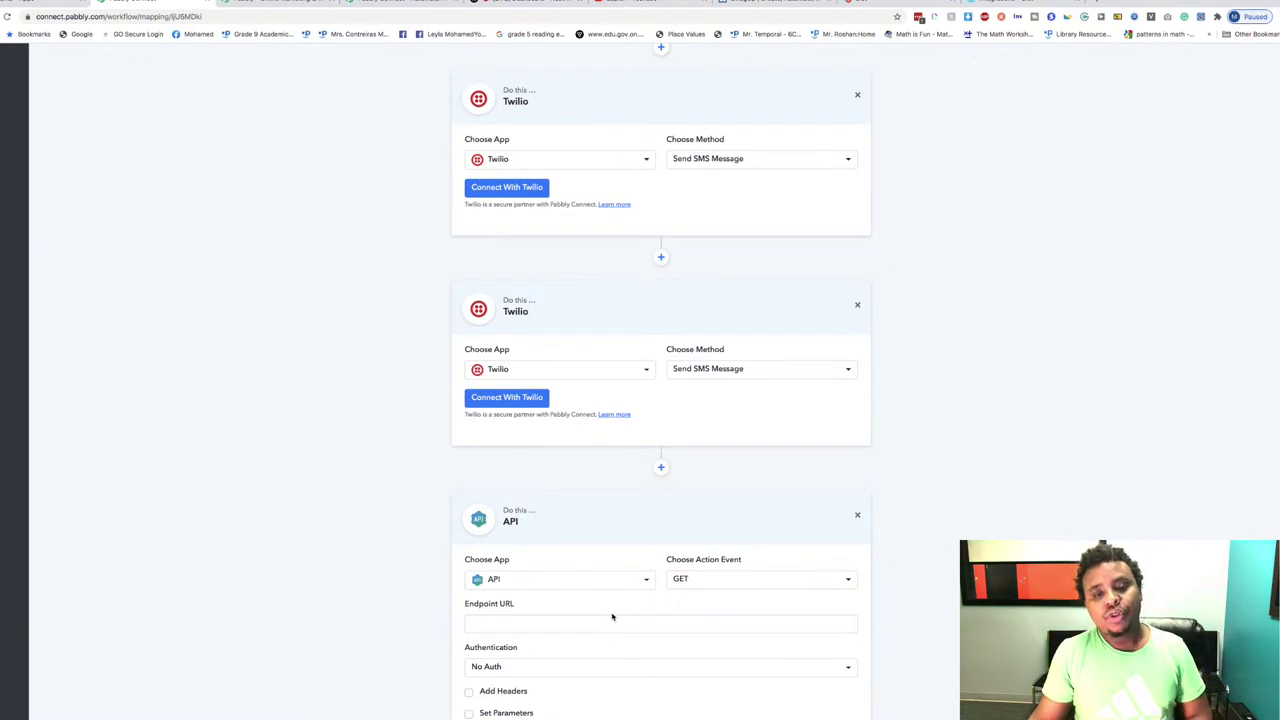
pyautogui.scroll(8, 612, 616)
pyautogui.scroll(-3, 612, 616)
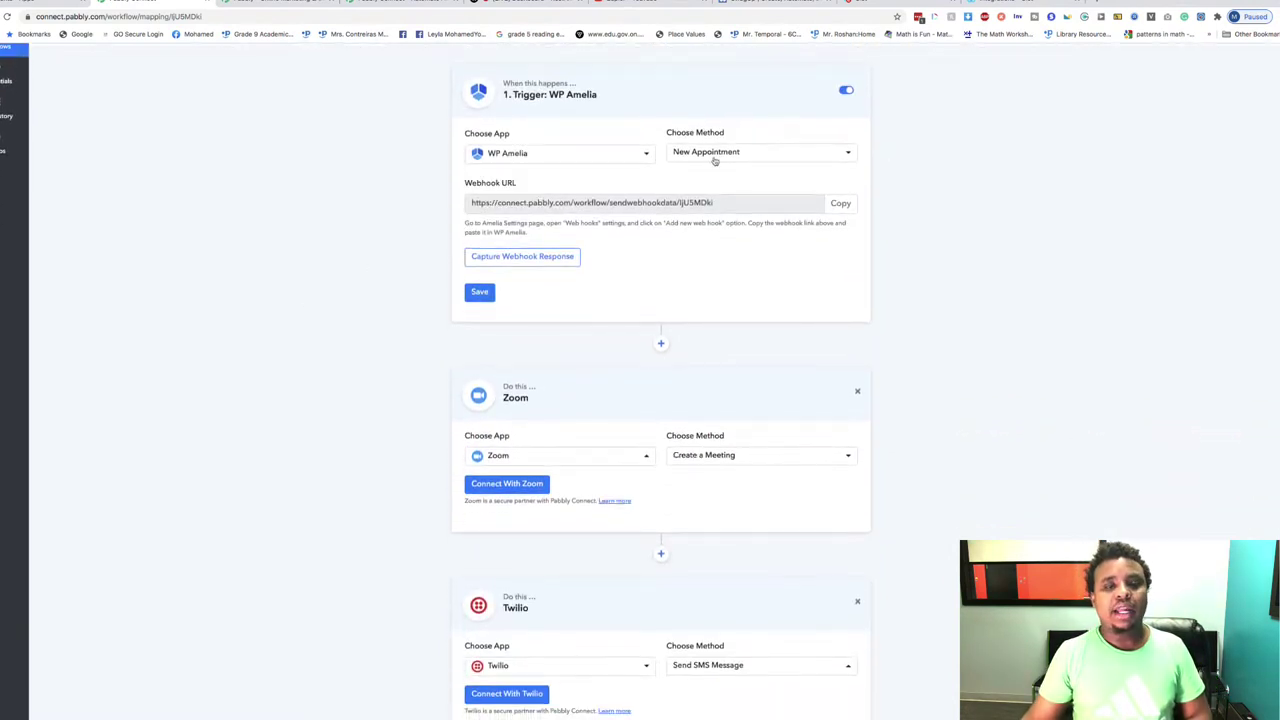
pyautogui.scroll(3, 514, 257)
pyautogui.moveTo(446, 177); pyautogui.dragTo(900, 707)
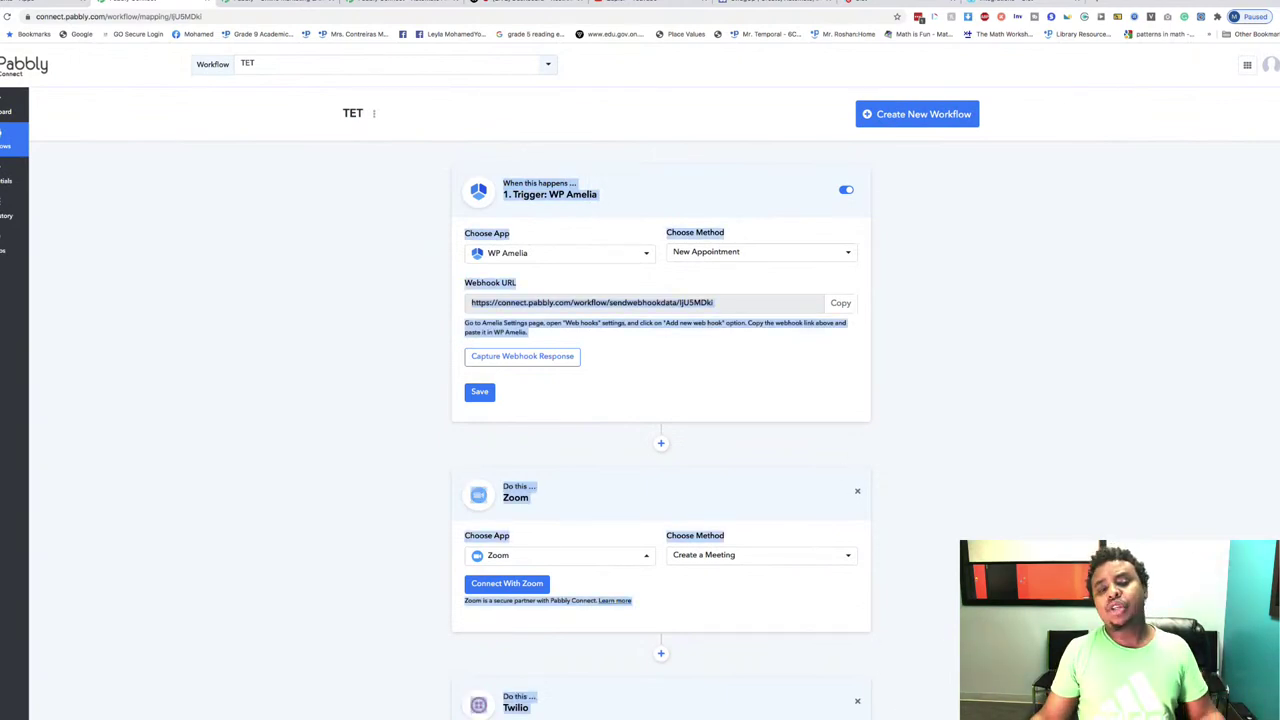
pyautogui.scroll(-3, 660, 400)
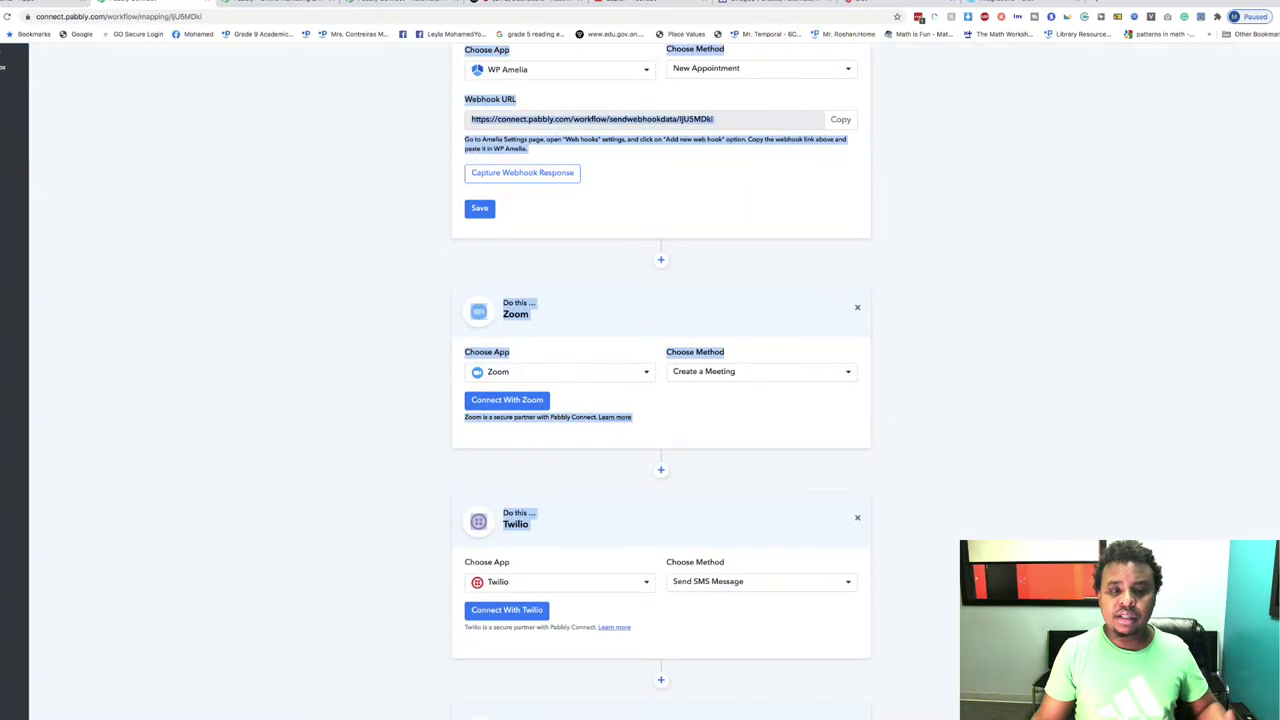
pyautogui.scroll(3, 1043, 146)
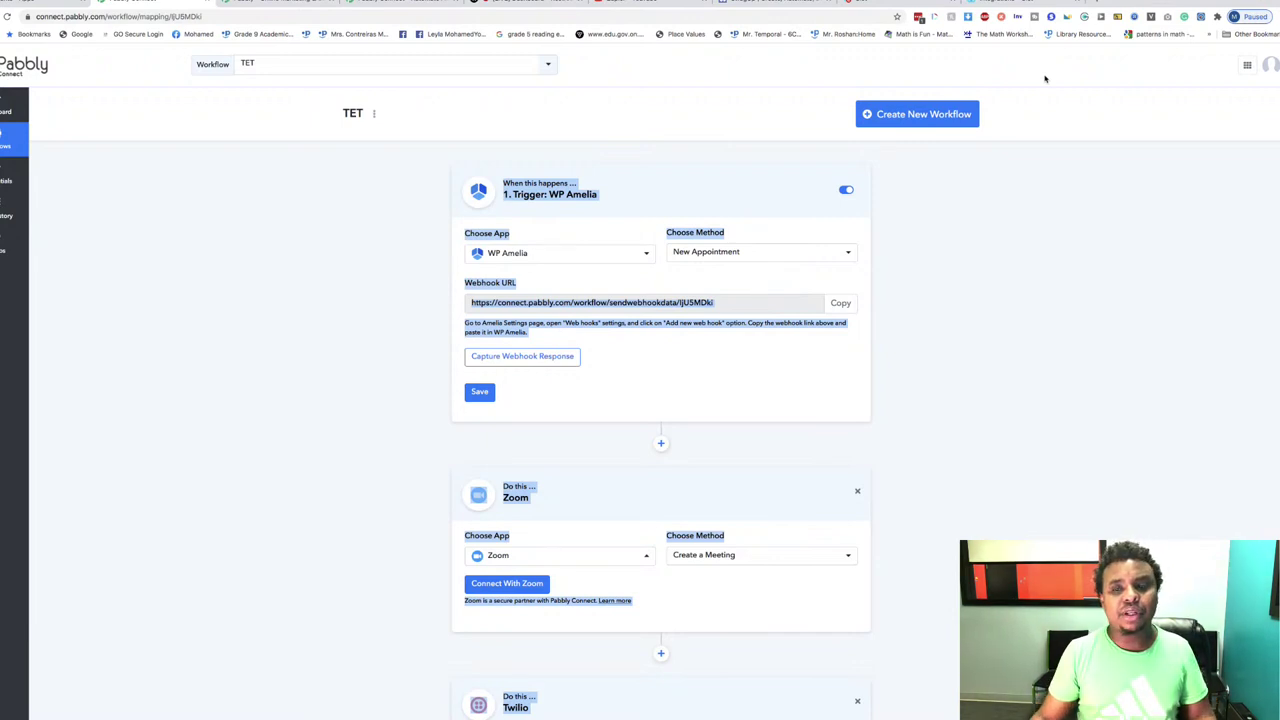
# Step: Open suitedash.com in a new tab, log in to the dashboard, then open another tab
pyautogui.click(1094, 5)
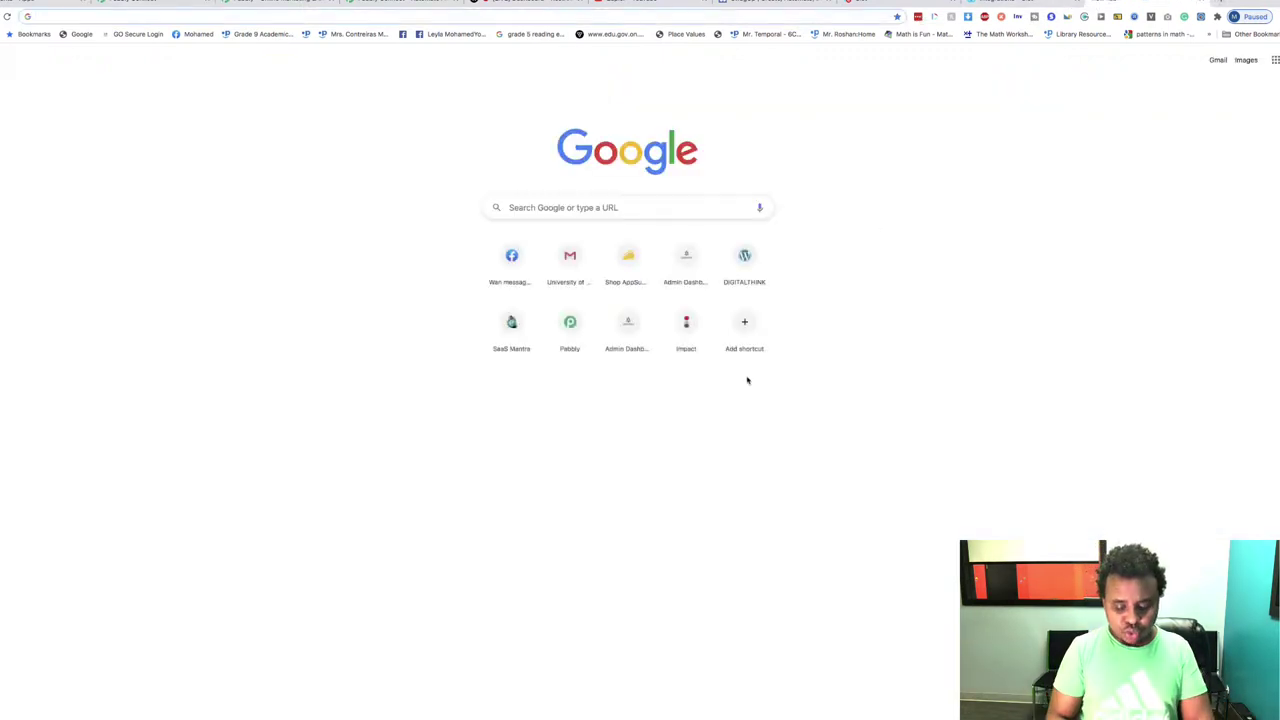
pyautogui.write('suite')
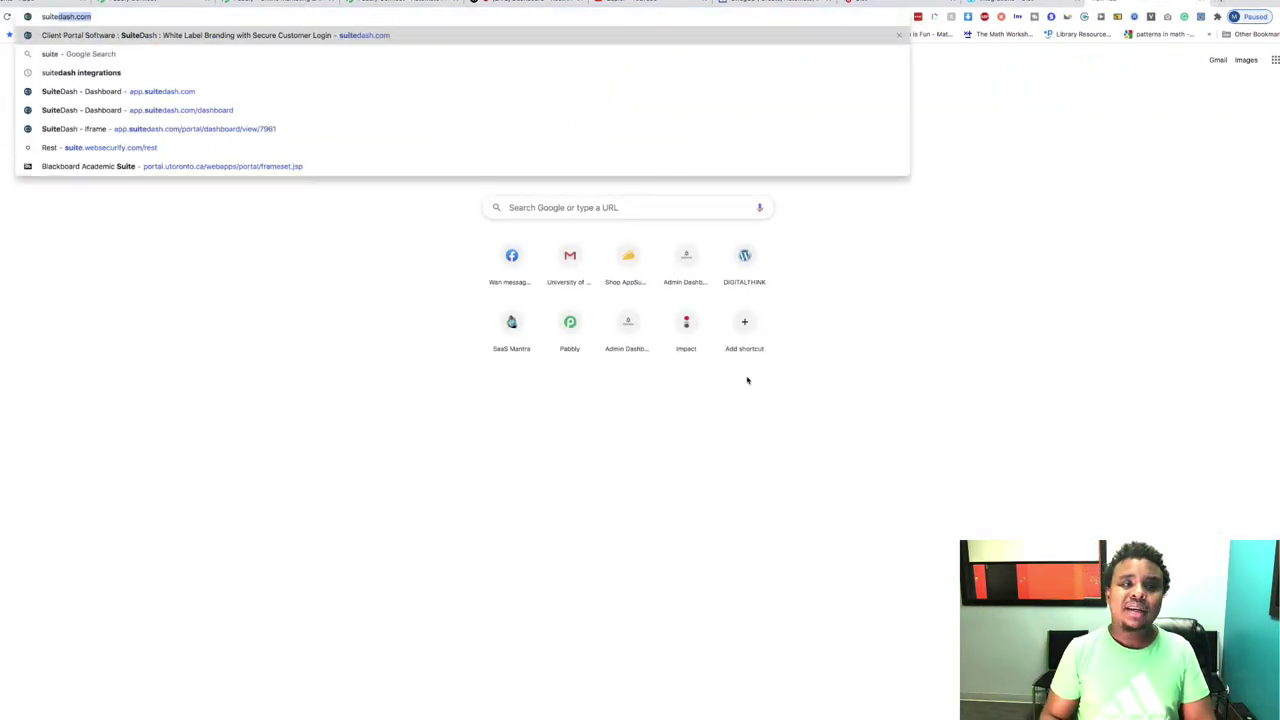
pyautogui.press('Return')
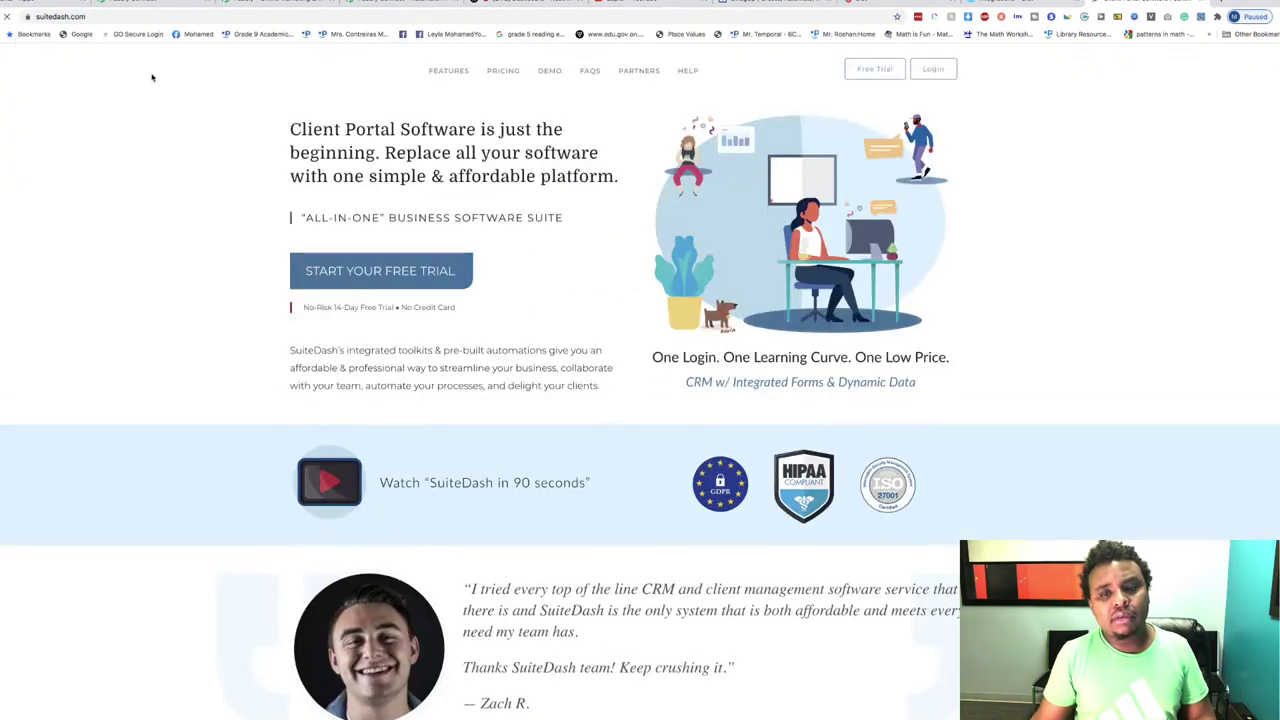
pyautogui.click(936, 71)
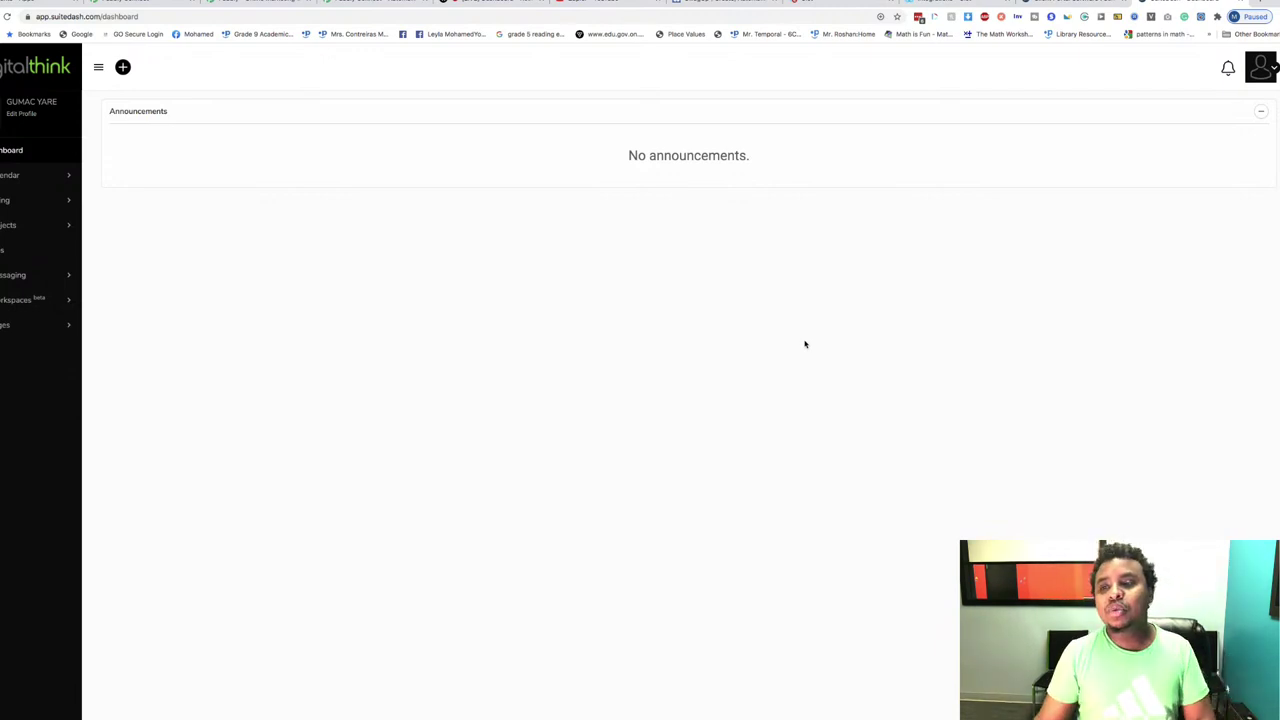
pyautogui.click(1245, 6)
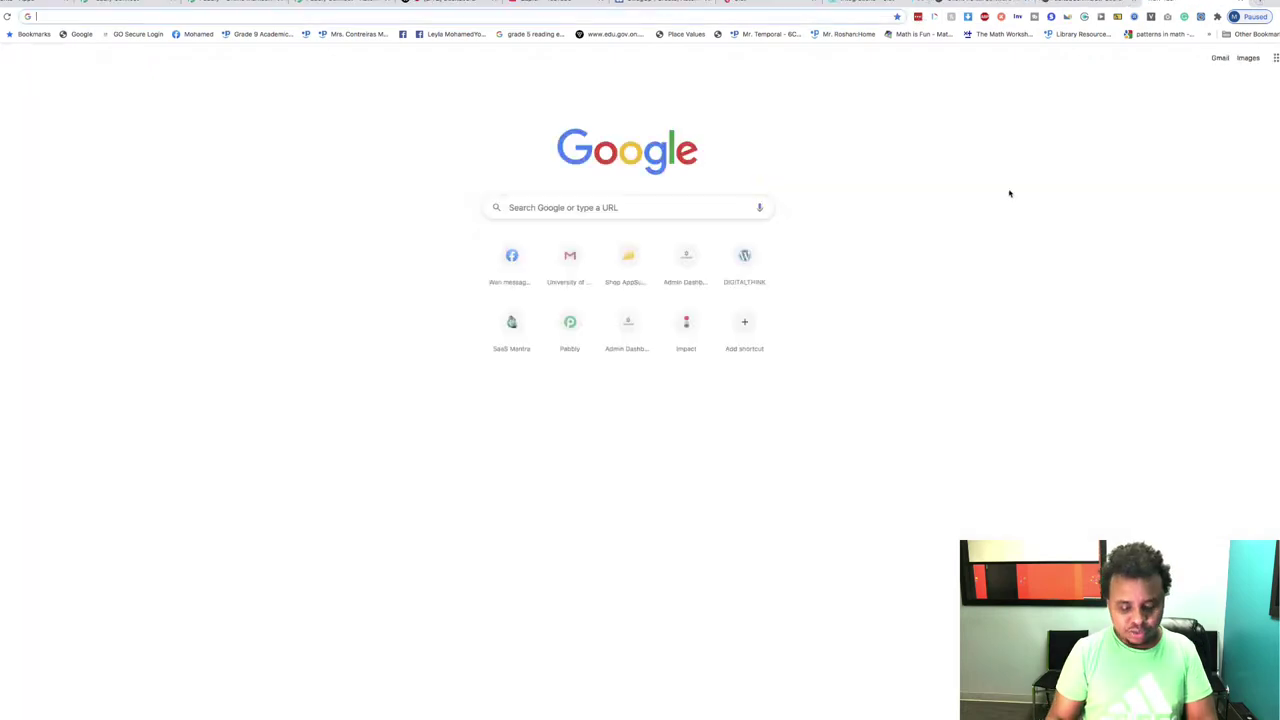
# Step: Load appsumo.com, open the Last Call collection, and zoom the page out to 90%
pyautogui.write('appsumo.com')
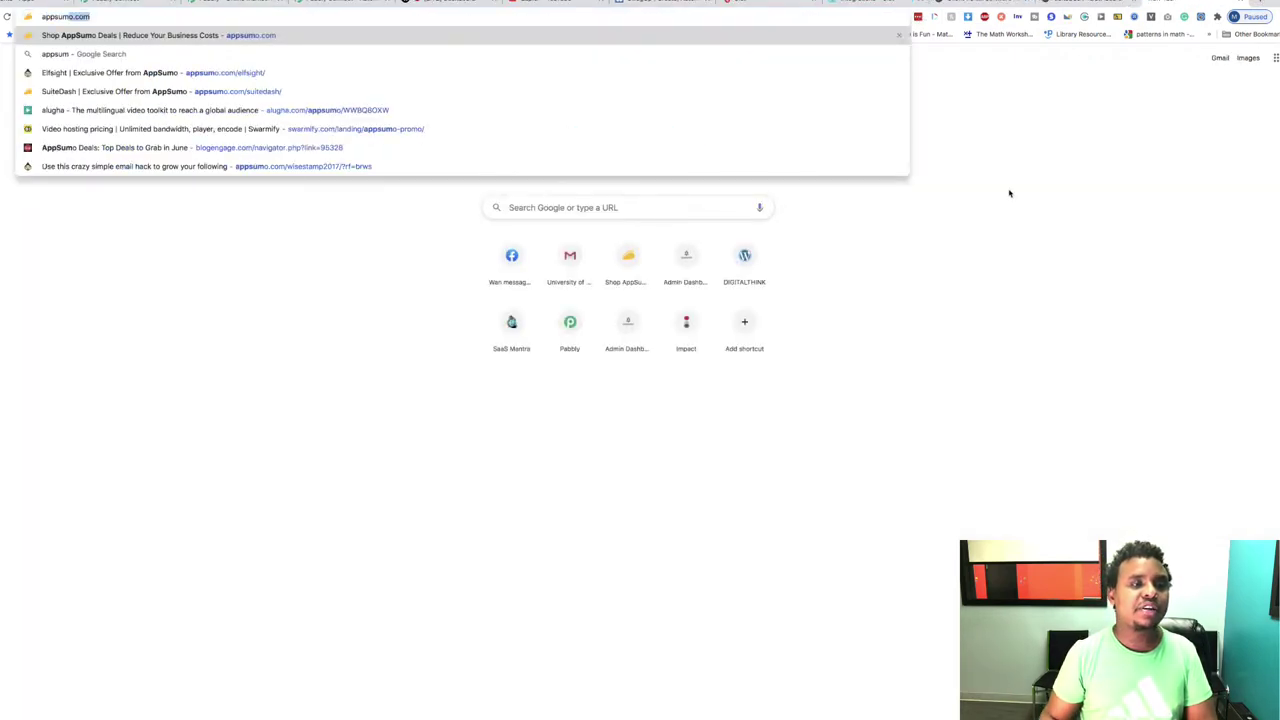
pyautogui.press('Return')
pyautogui.scroll(-10, 904, 405)
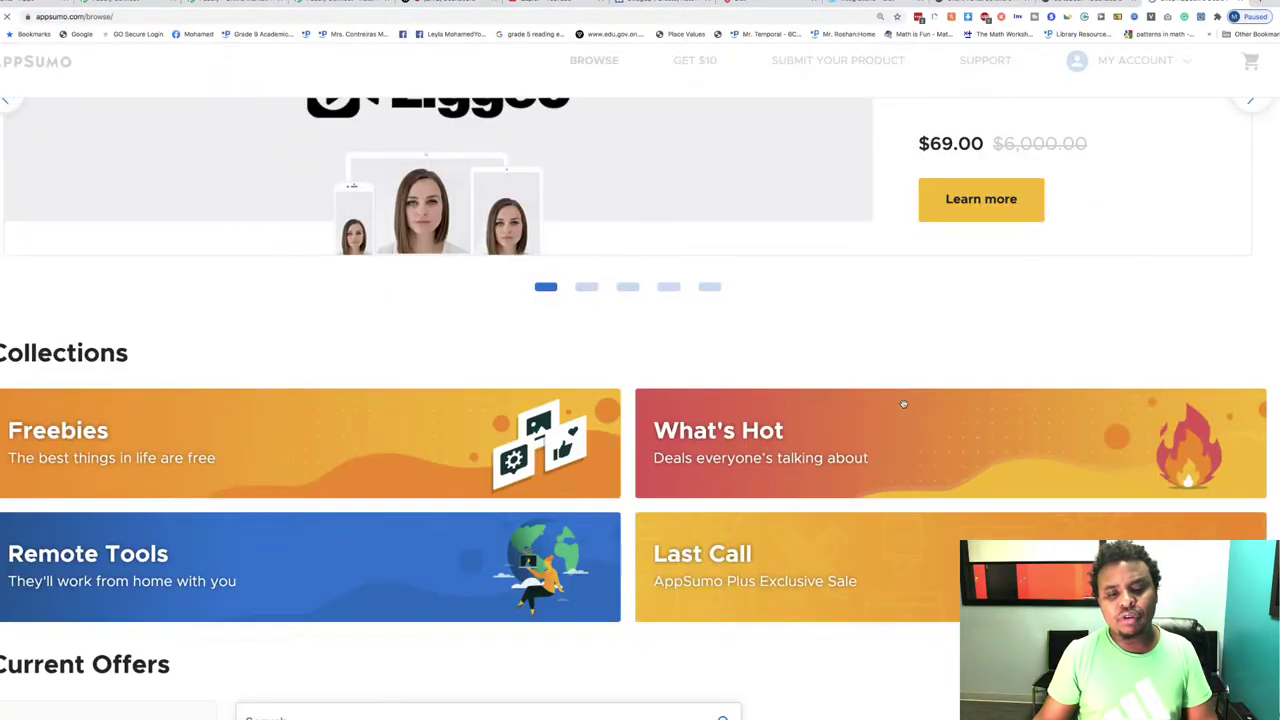
pyautogui.scroll(-10, 904, 408)
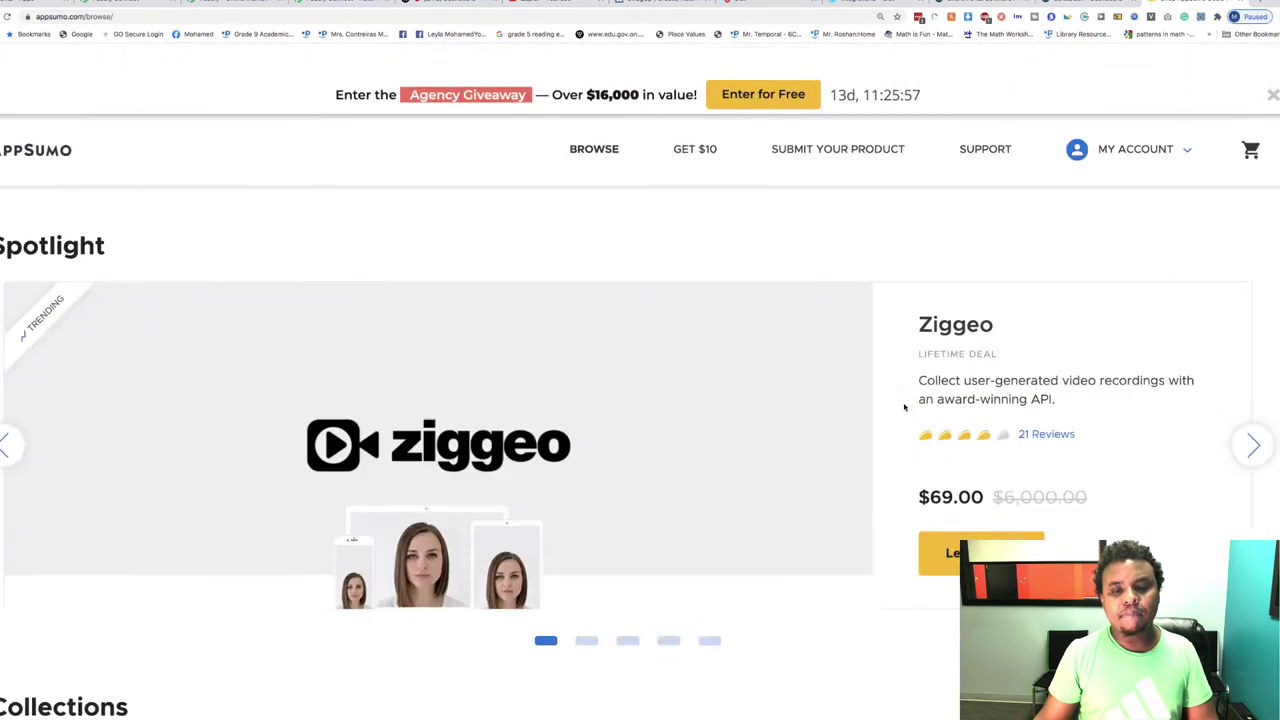
pyautogui.scroll(-7, 904, 406)
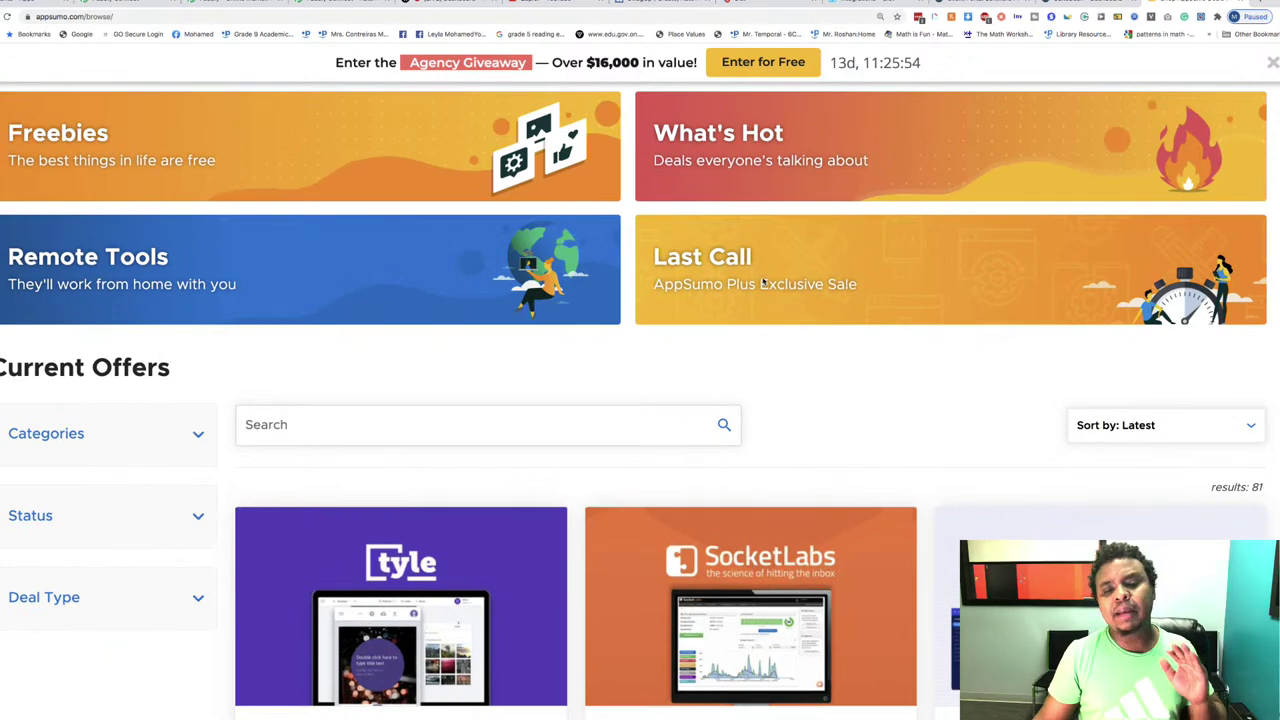
pyautogui.click(763, 283)
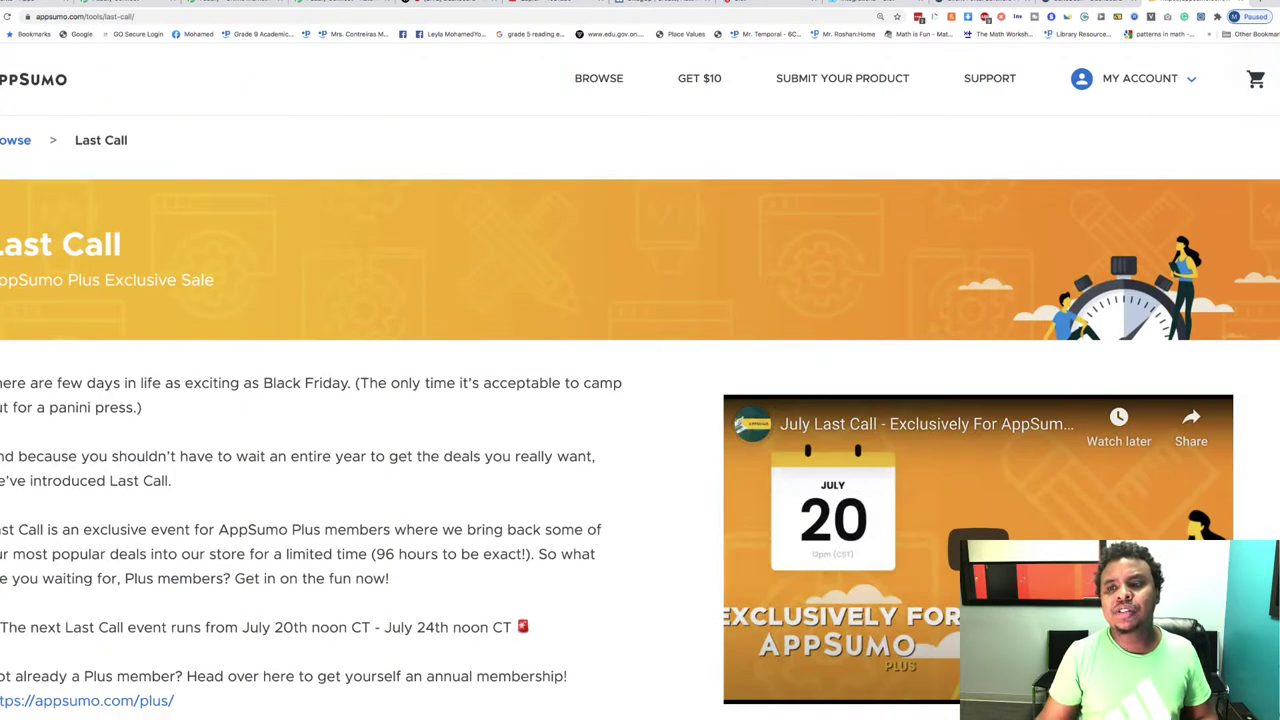
pyautogui.click(1270, 17)
pyautogui.click(1209, 130)
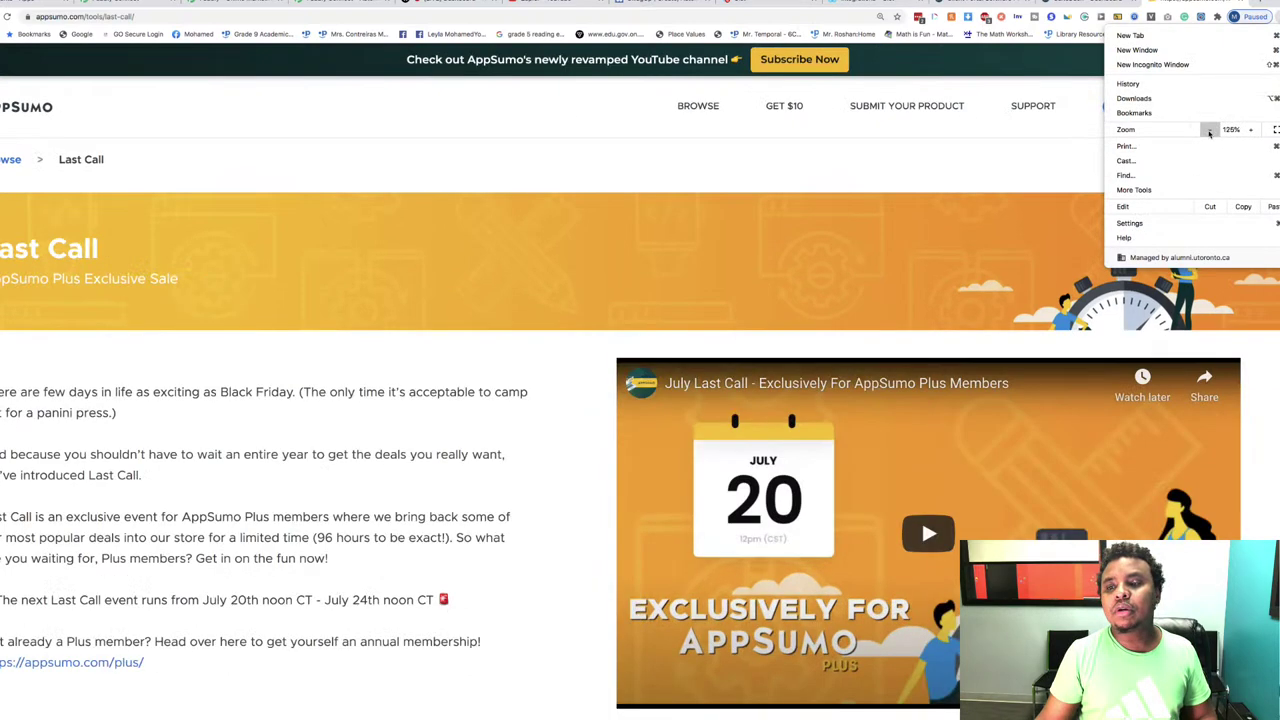
pyautogui.click(1209, 130)
pyautogui.click(1209, 130)
pyautogui.click(1209, 130)
pyautogui.click(1209, 130)
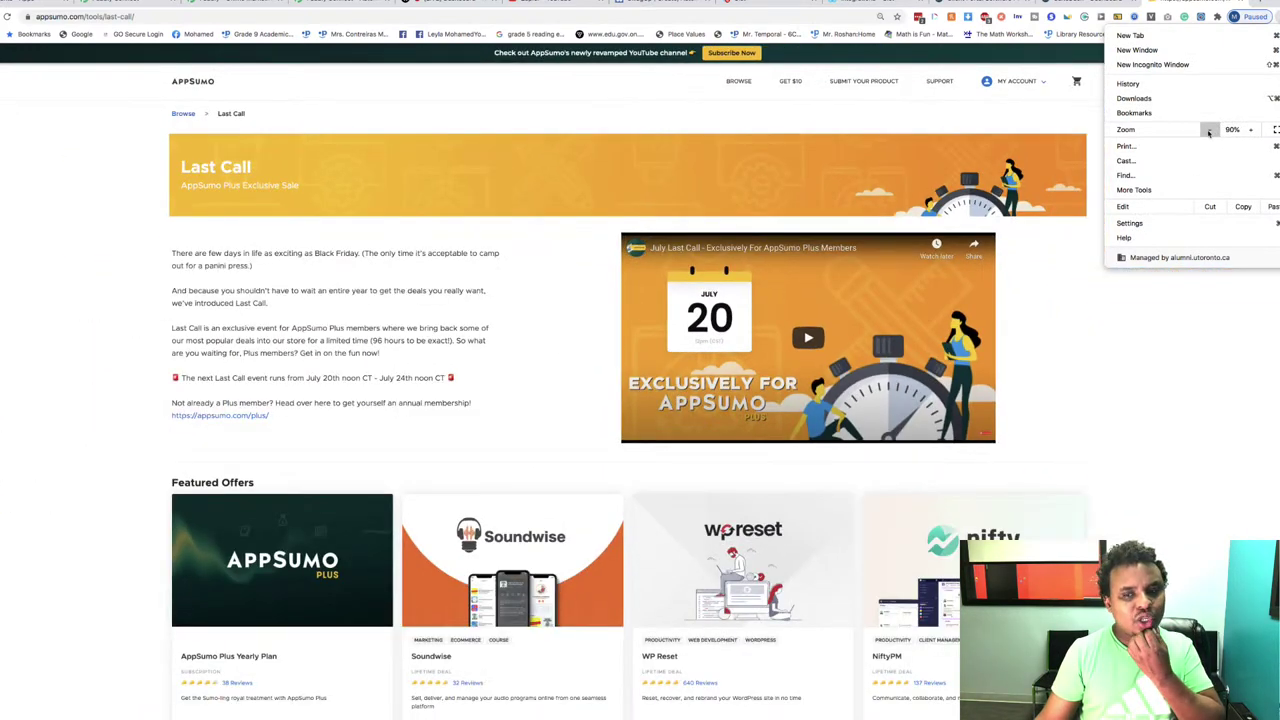
pyautogui.click(1150, 393)
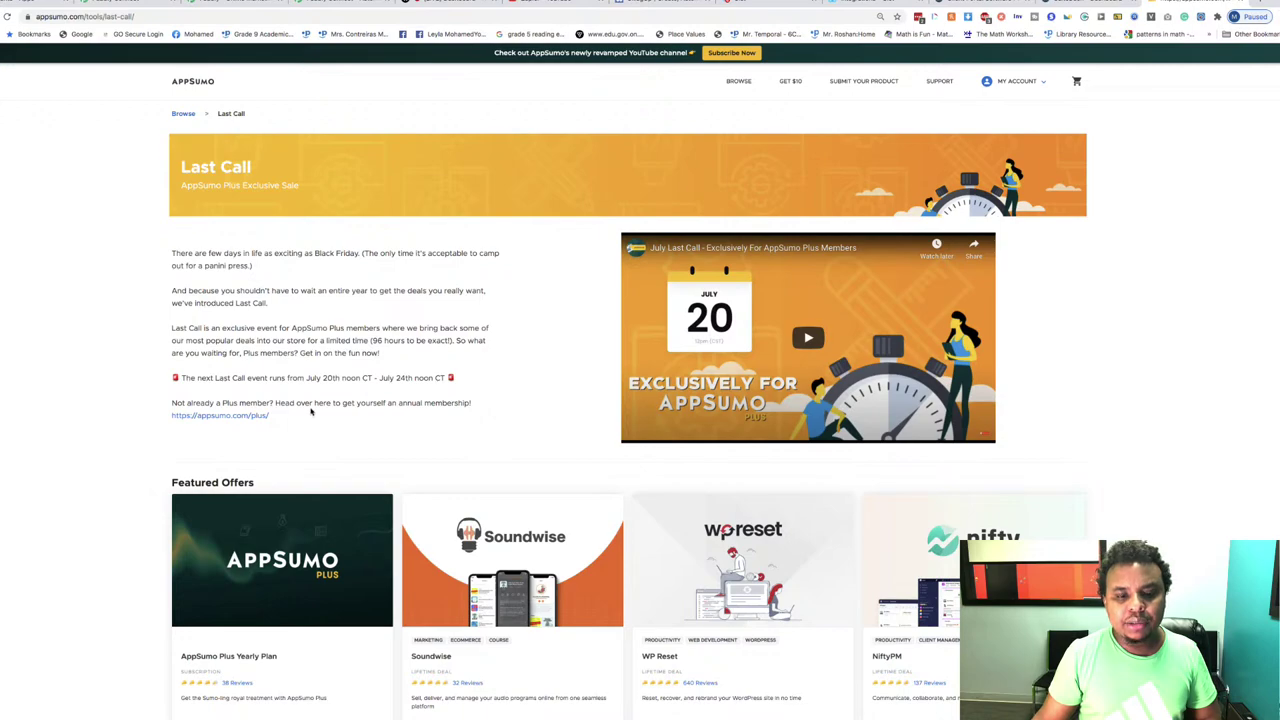
# Step: Open the SuiteDash deal page and enlarge it to 125%
pyautogui.scroll(-2, 311, 412)
pyautogui.scroll(-4, 311, 412)
pyautogui.scroll(2, 311, 412)
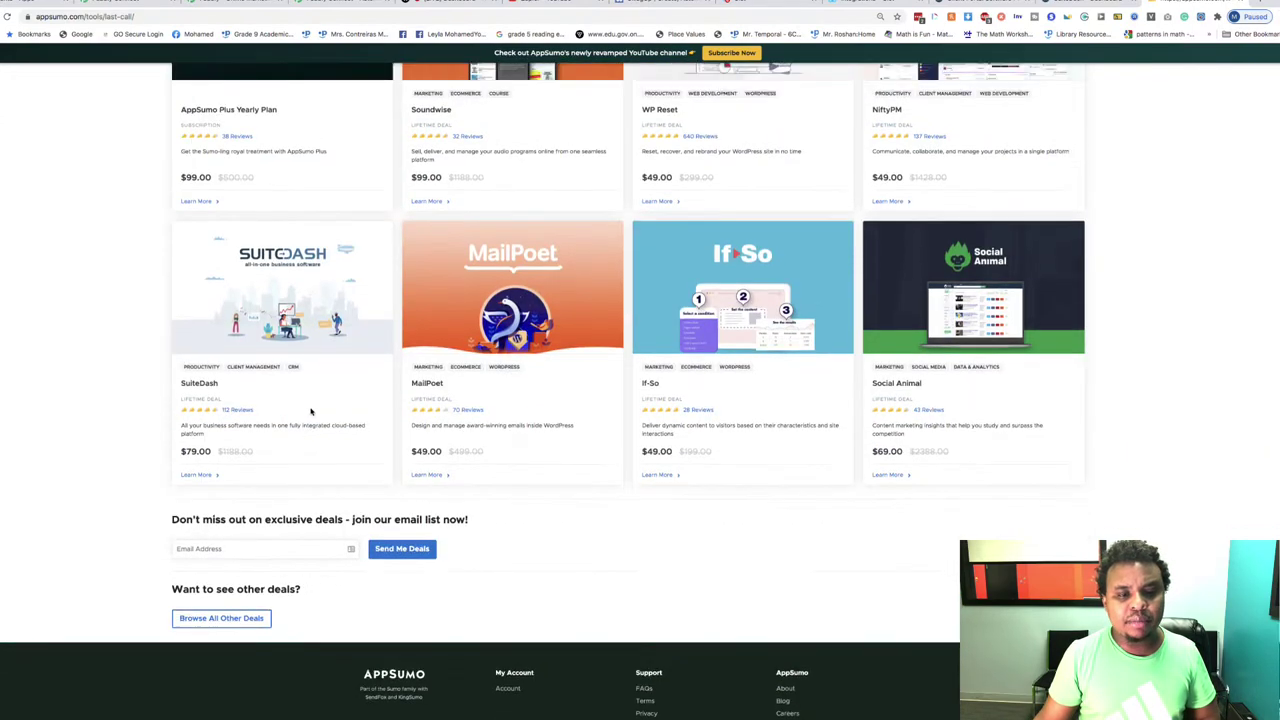
pyautogui.scroll(-1, 562, 387)
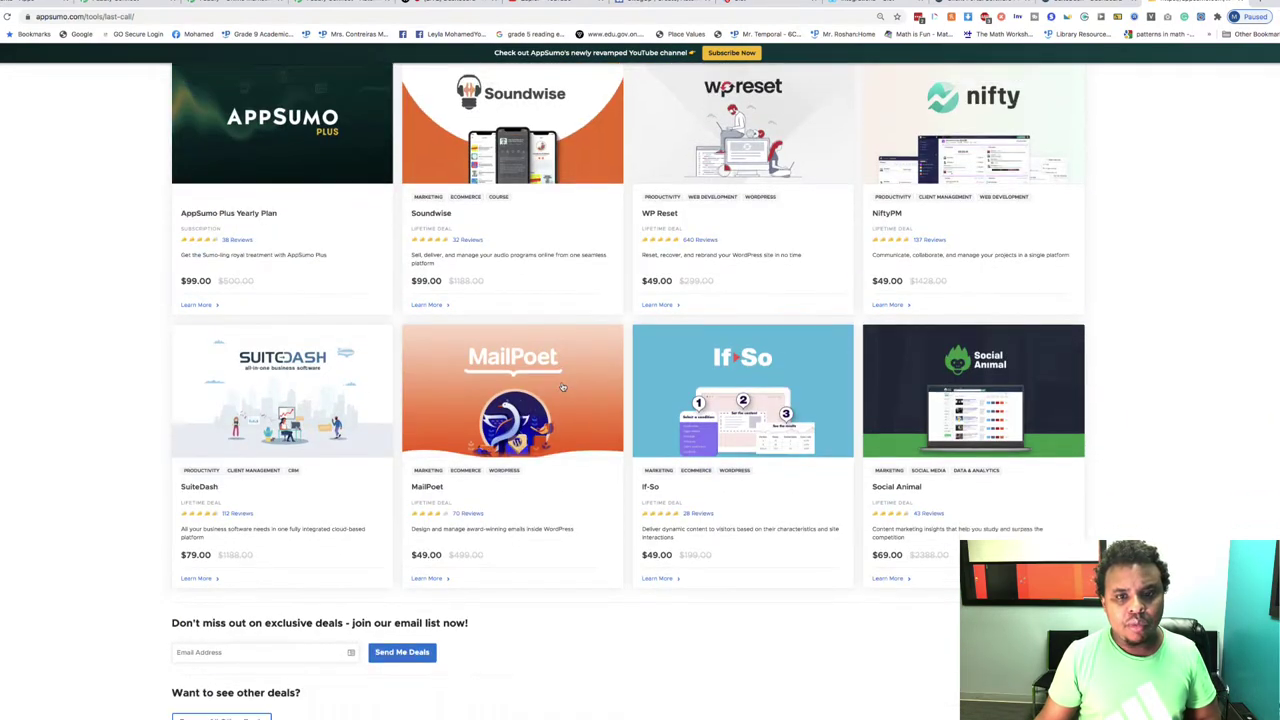
pyautogui.scroll(5, 579, 344)
pyautogui.scroll(-4, 318, 415)
pyautogui.click(317, 416)
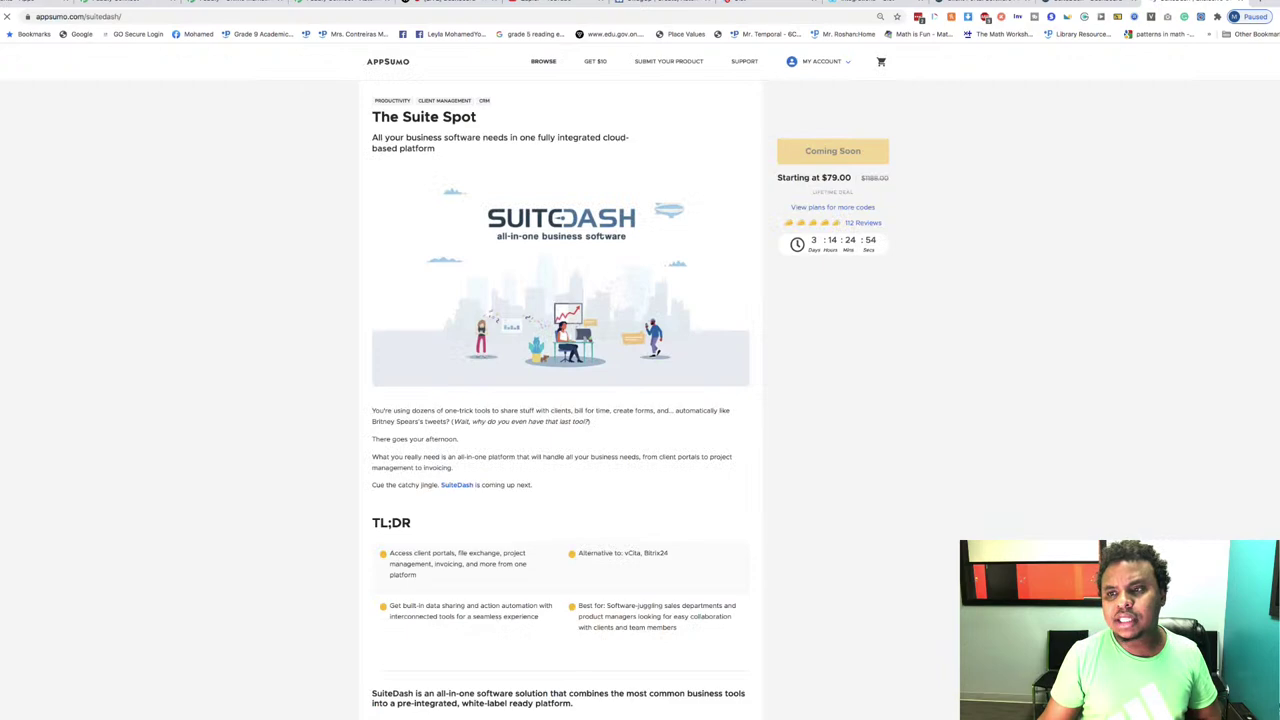
pyautogui.click(1272, 17)
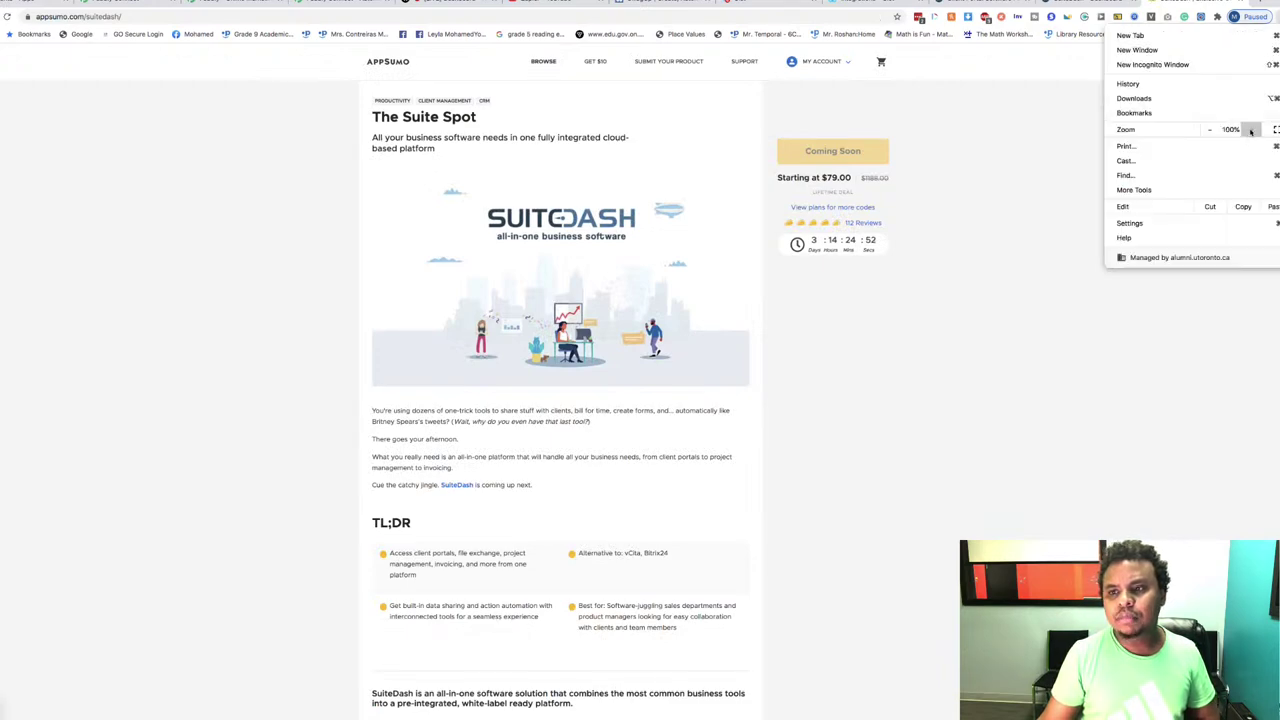
pyautogui.click(1250, 130)
pyautogui.click(1250, 130)
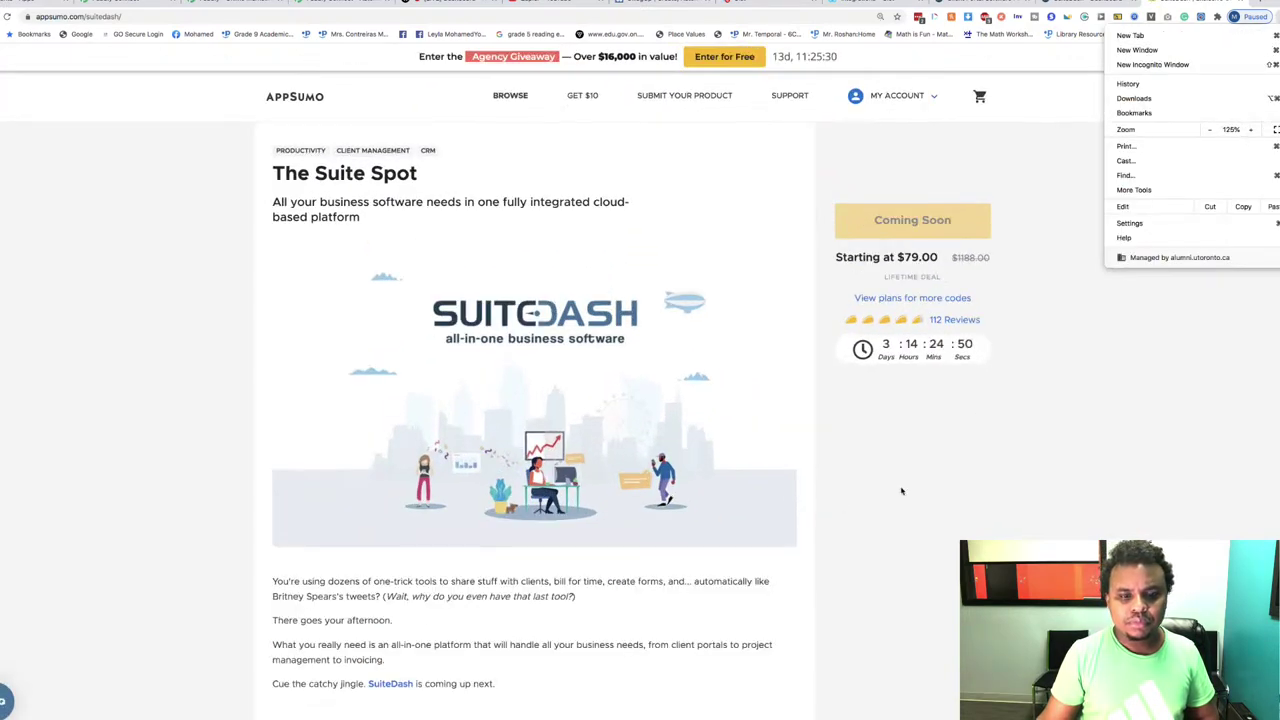
pyautogui.click(899, 490)
# Step: Enlarge the page further and scroll to the Q&A on buying extra codes for future clients
pyautogui.scroll(-15, 900, 490)
pyautogui.scroll(-20, 901, 491)
pyautogui.scroll(-5, 901, 491)
pyautogui.scroll(10, 901, 491)
pyautogui.scroll(-7, 901, 491)
pyautogui.scroll(-8, 622, 390)
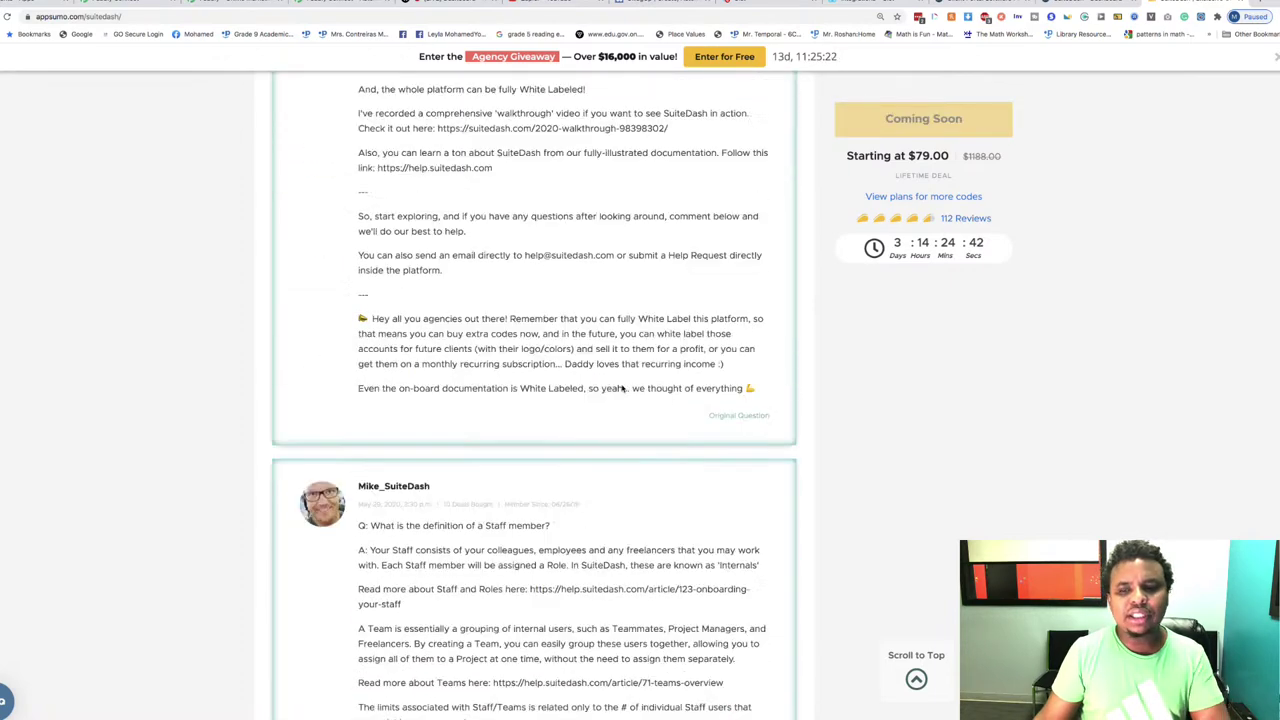
pyautogui.click(1273, 17)
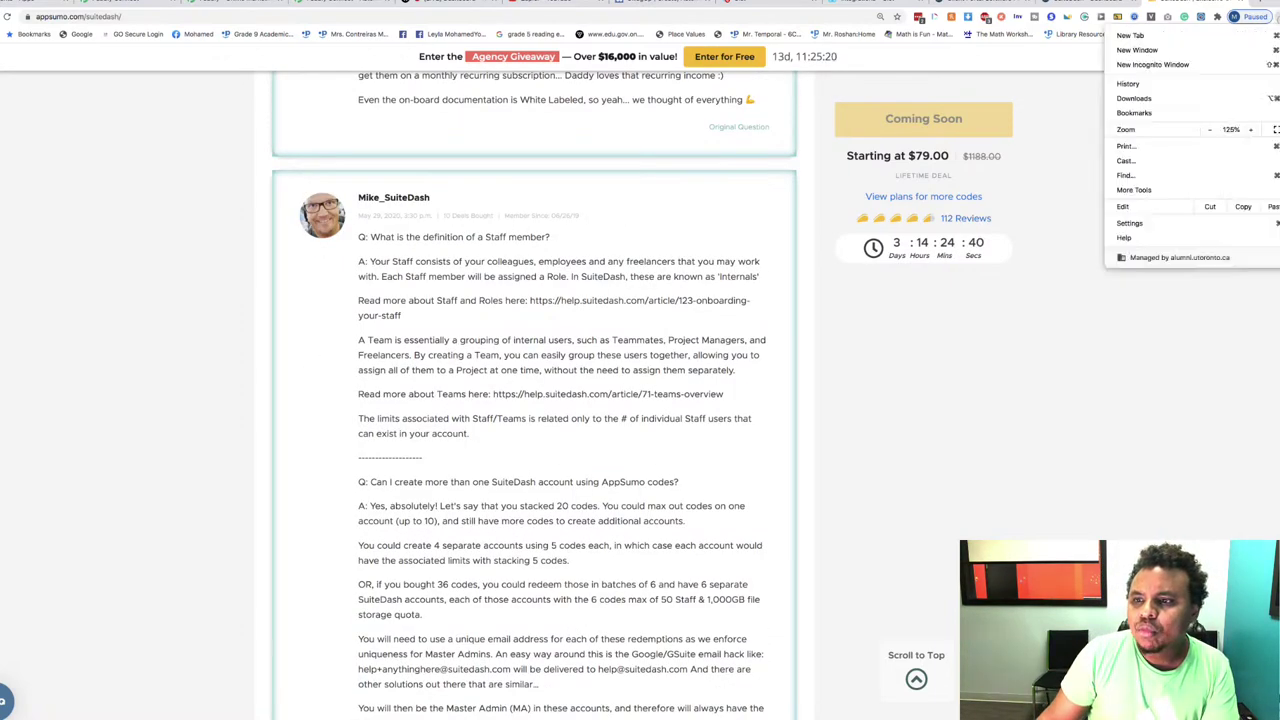
pyautogui.click(1250, 130)
pyautogui.click(646, 497)
pyautogui.scroll(-15, 646, 497)
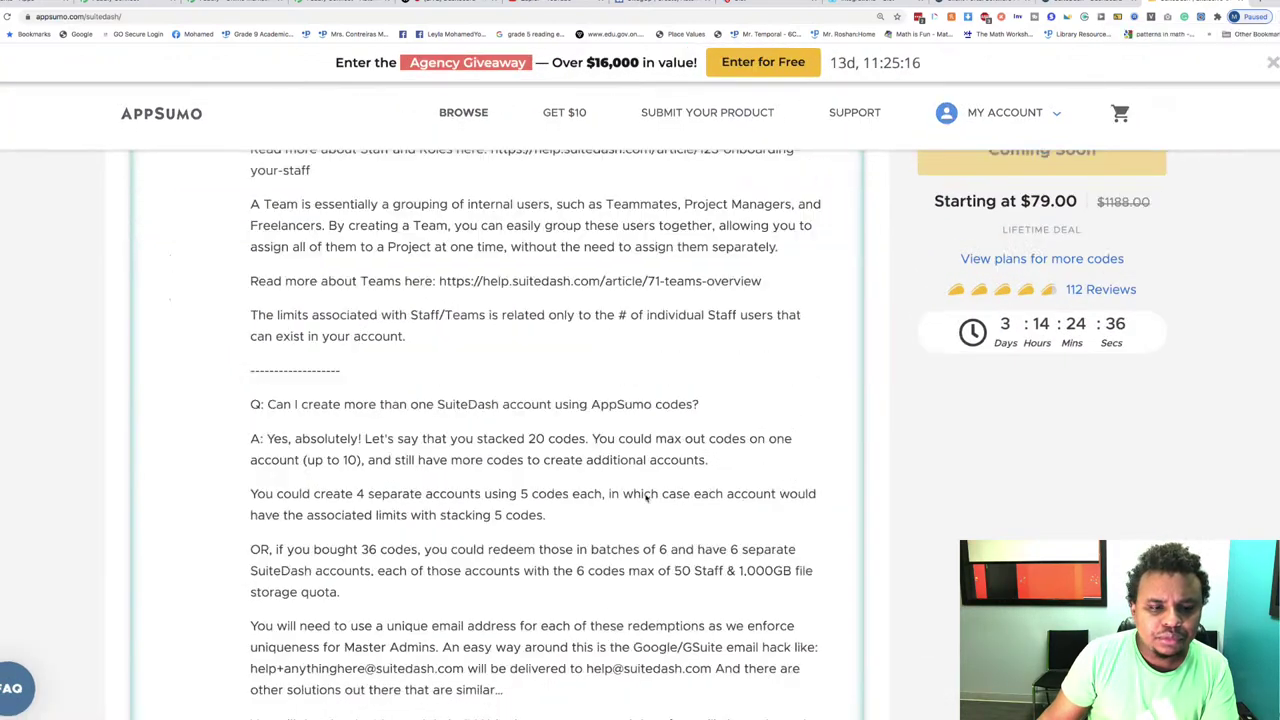
pyautogui.scroll(-5, 646, 497)
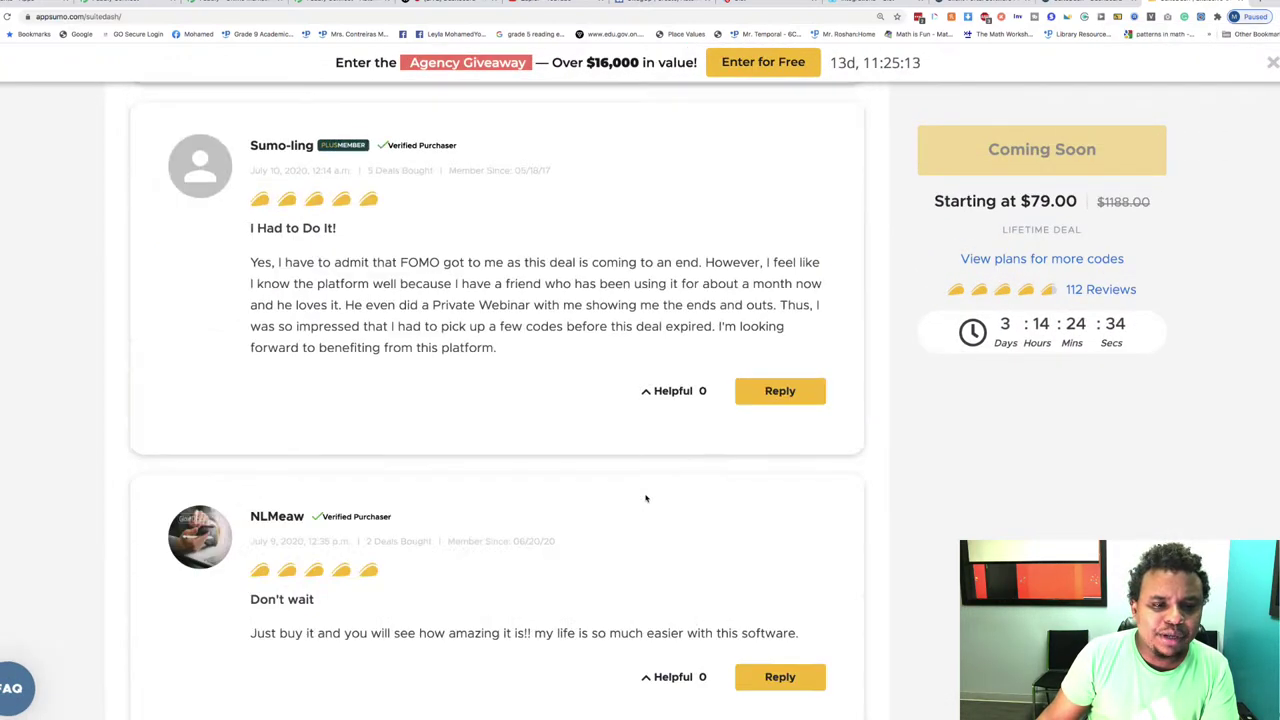
pyautogui.scroll(10, 646, 497)
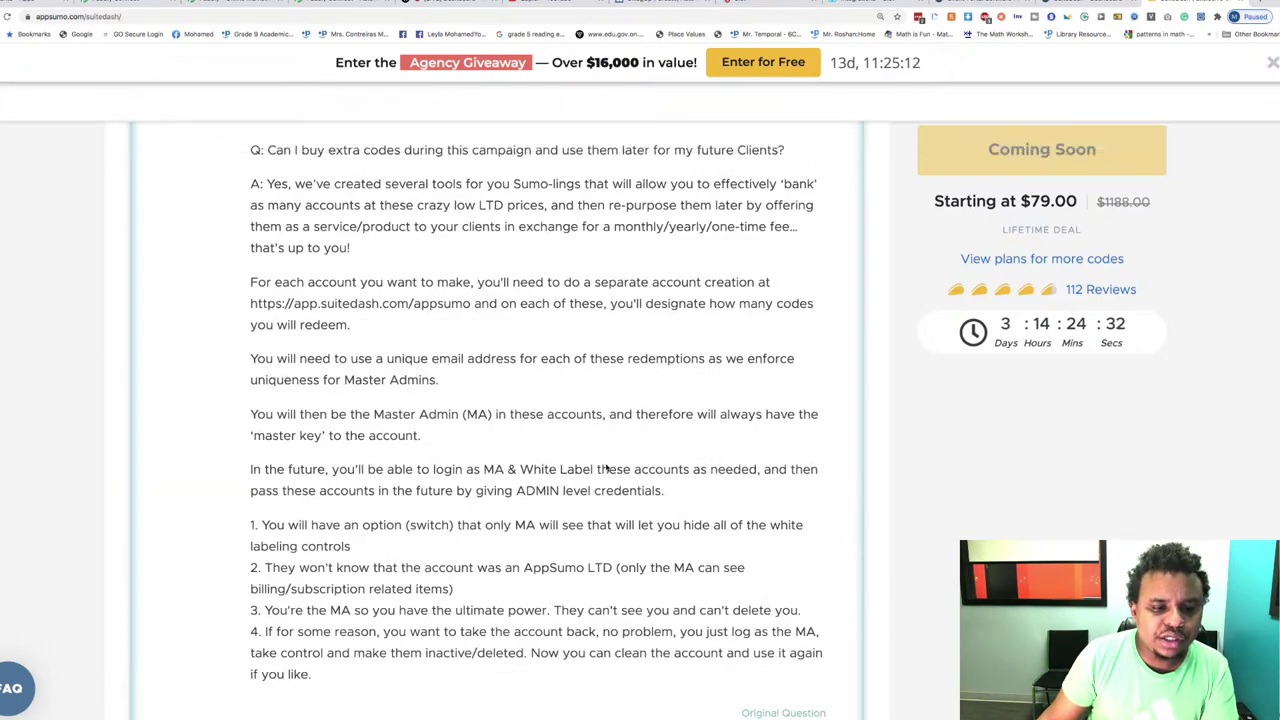
pyautogui.scroll(-1, 646, 497)
pyautogui.scroll(3, 650, 437)
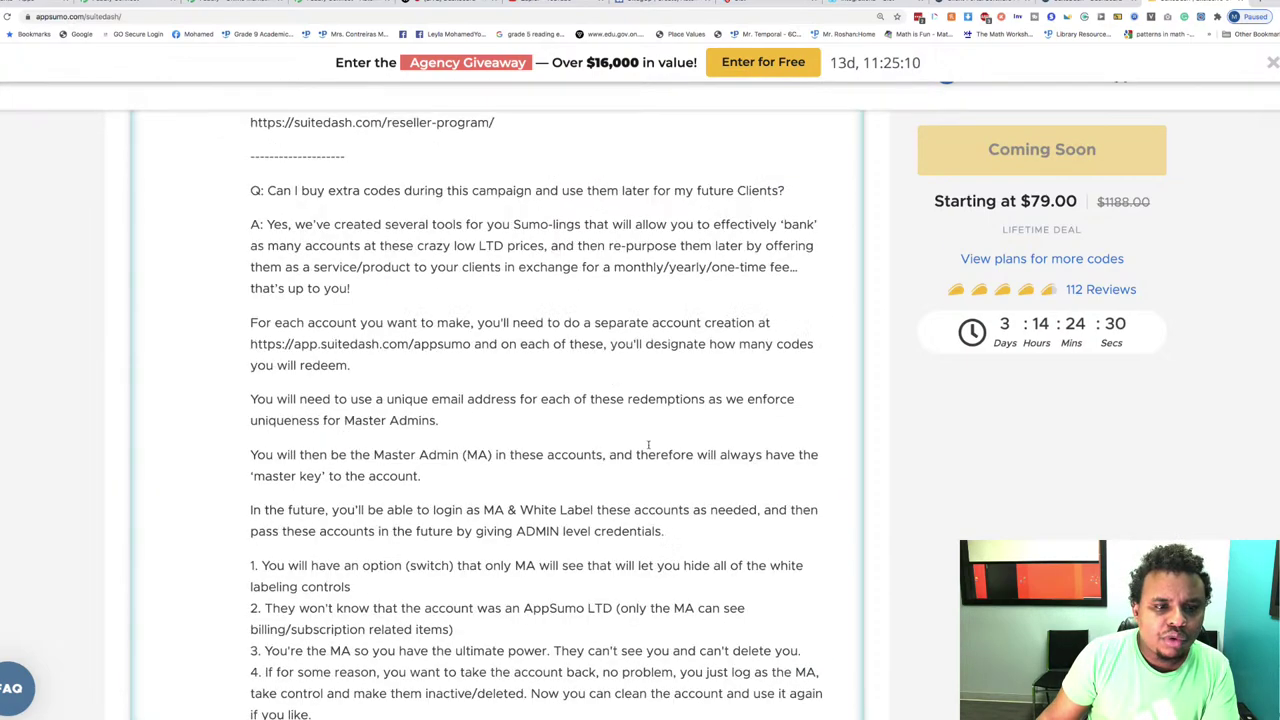
# Step: Select the extra-codes question and zoom the page to 200%
pyautogui.moveTo(269, 240); pyautogui.dragTo(797, 241)
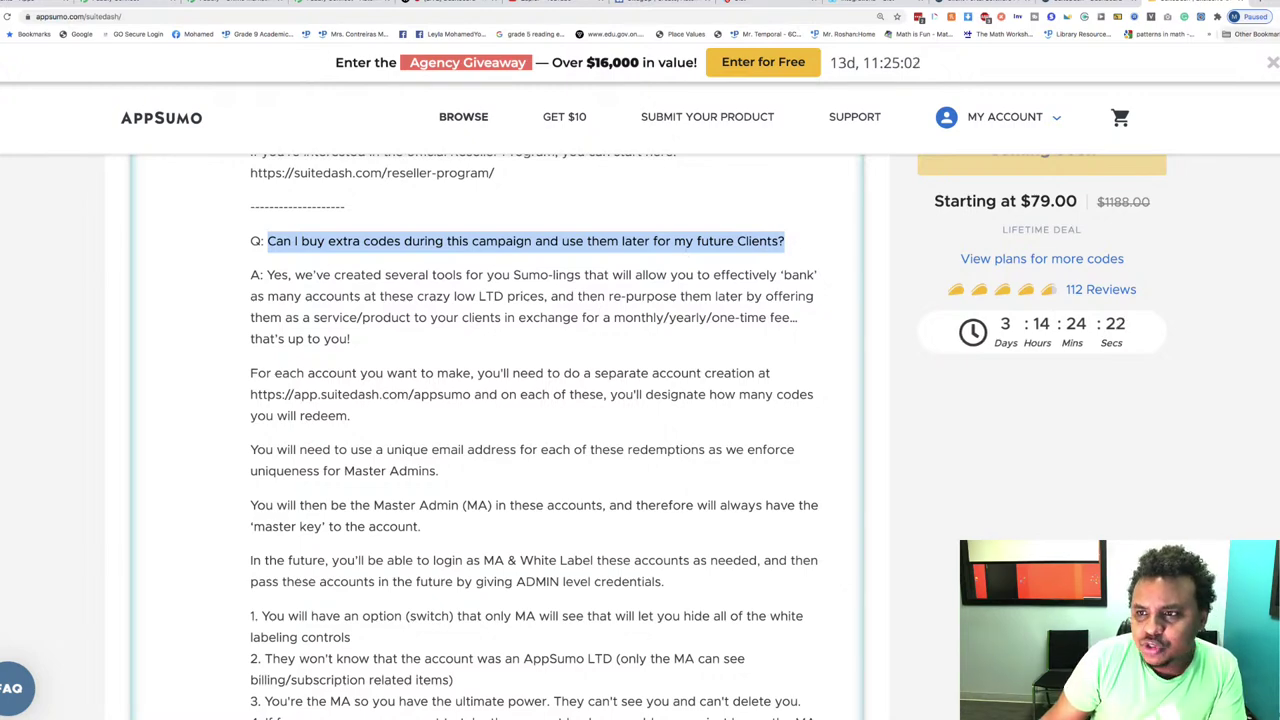
pyautogui.click(1273, 17)
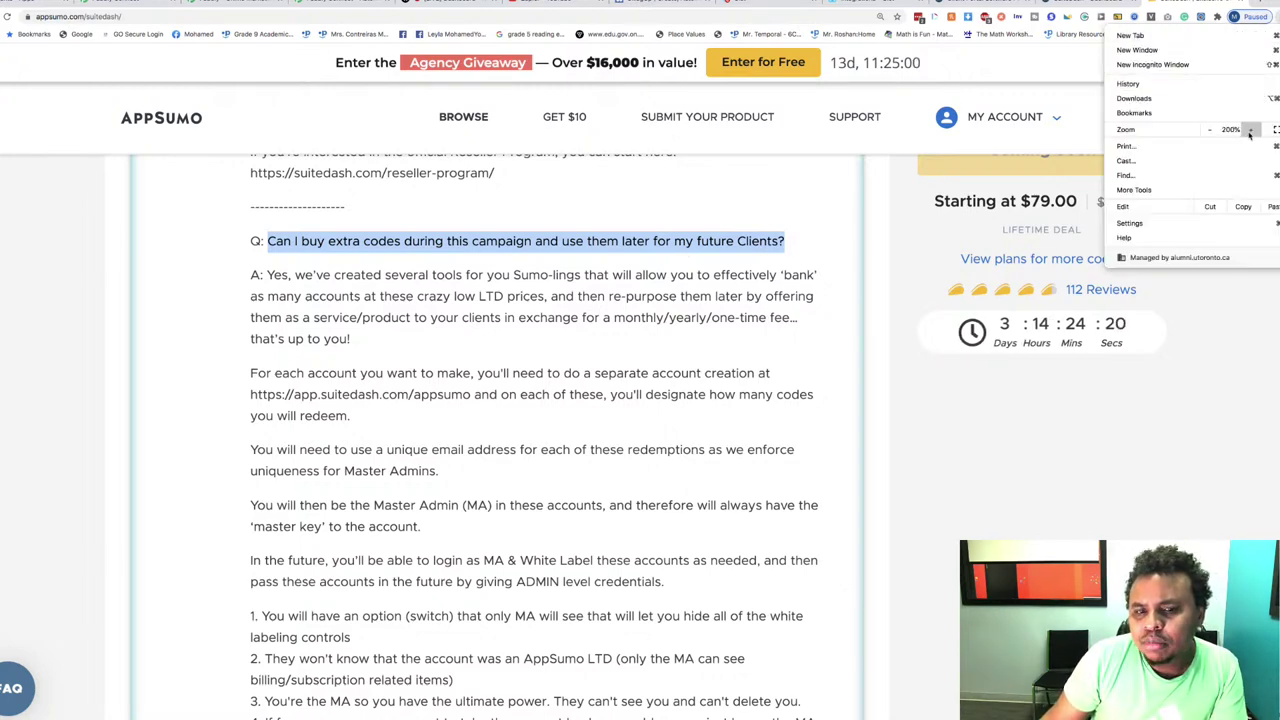
pyautogui.click(1246, 130)
pyautogui.scroll(3, 519, 420)
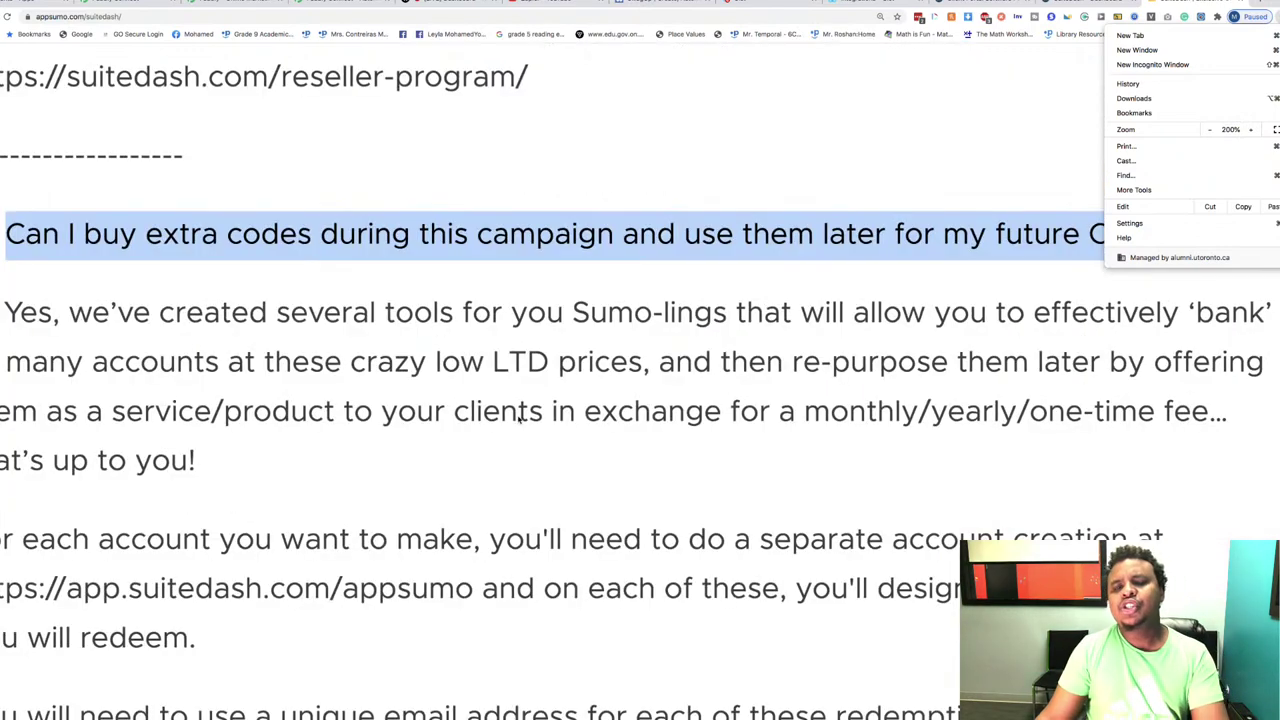
pyautogui.scroll(-3, 609, 376)
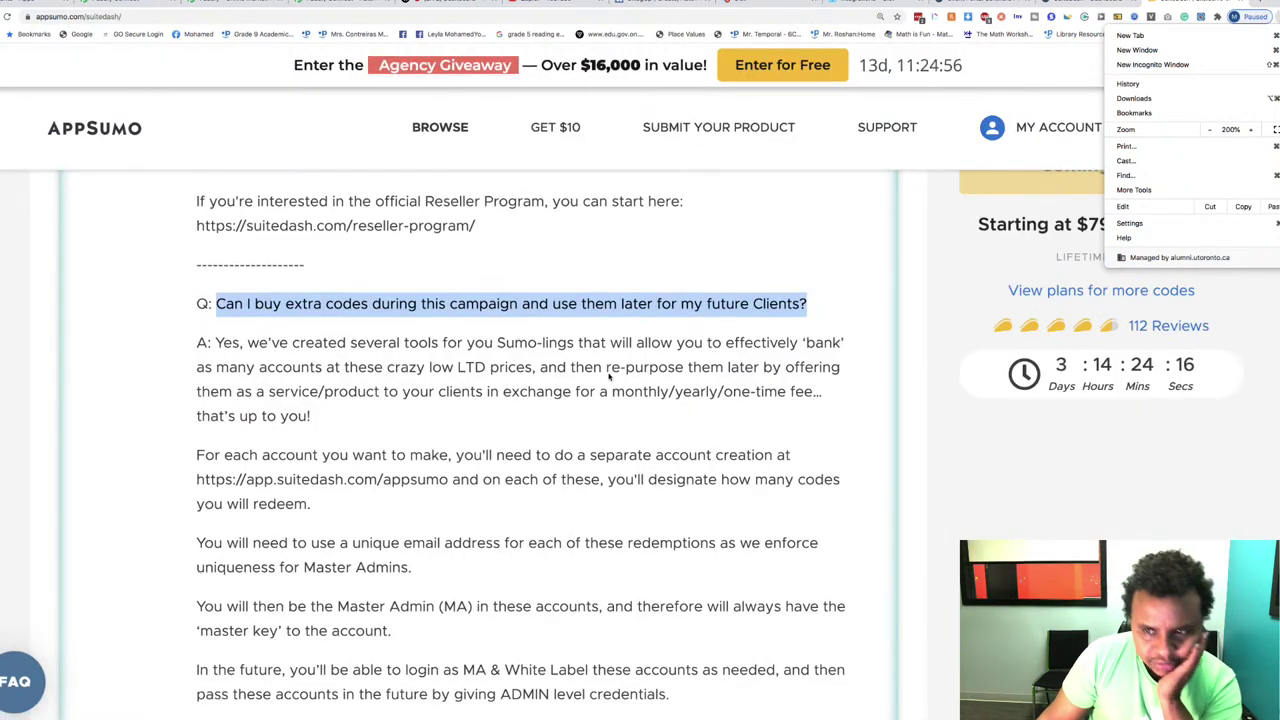
pyautogui.click(601, 376)
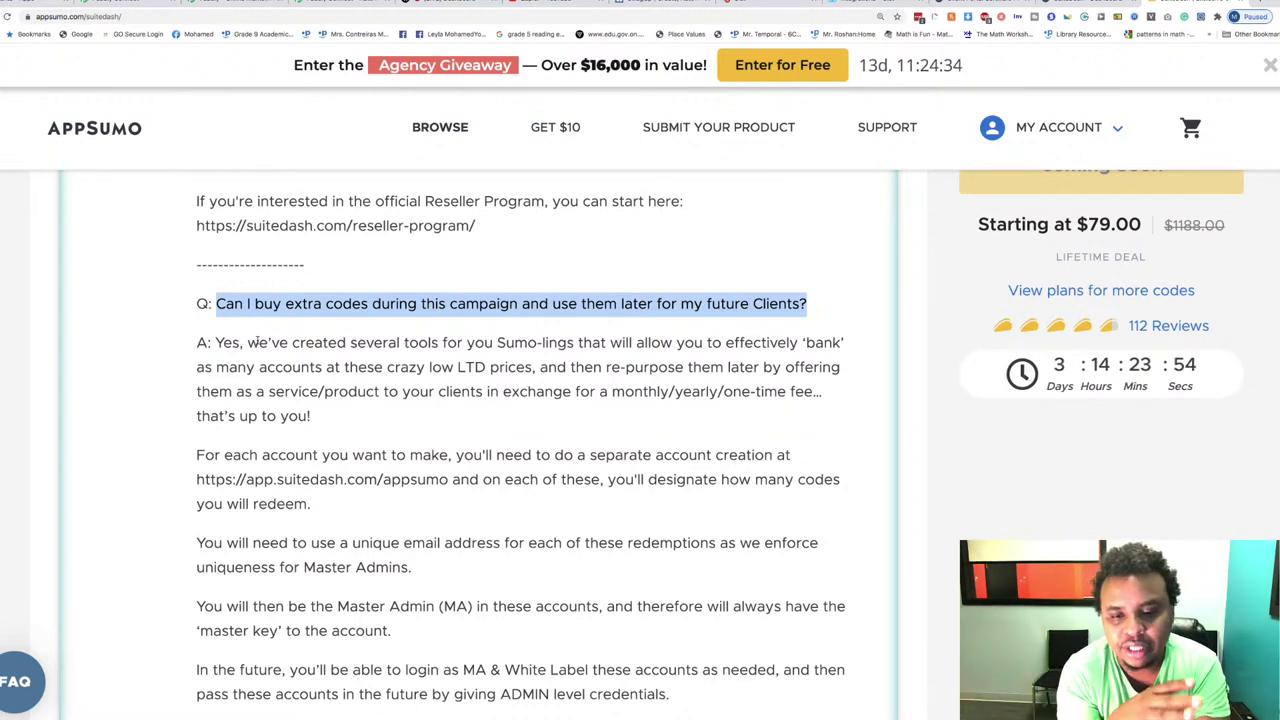
# Step: Highlight the sentence requiring a unique email address for each redemption
pyautogui.scroll(-1, 257, 342)
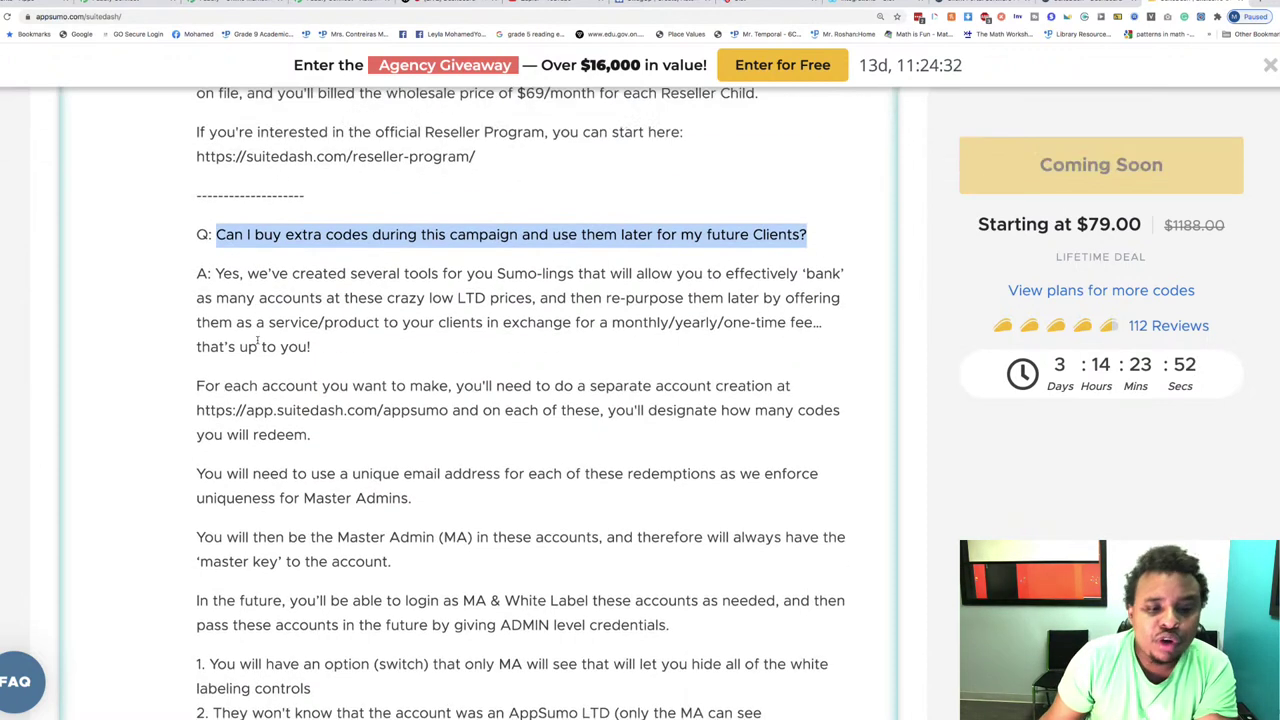
pyautogui.scroll(-1, 257, 342)
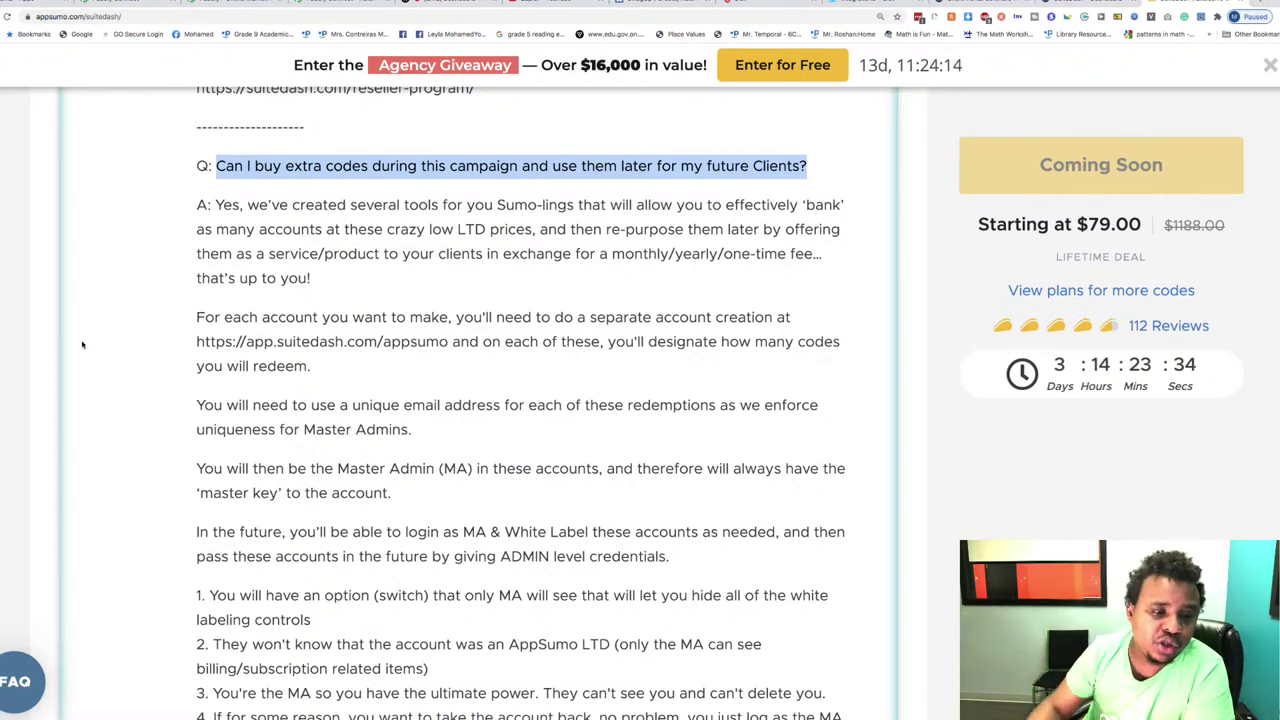
pyautogui.scroll(-1, 82, 345)
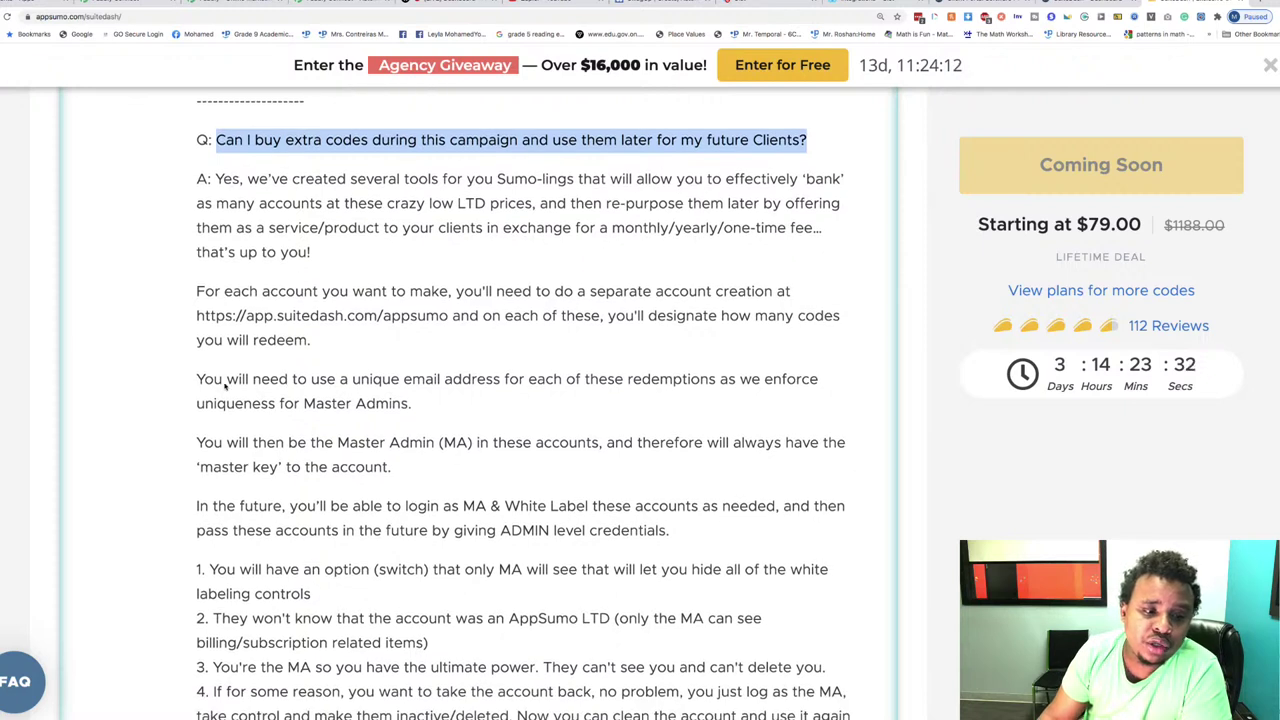
pyautogui.moveTo(197, 379); pyautogui.dragTo(493, 408)
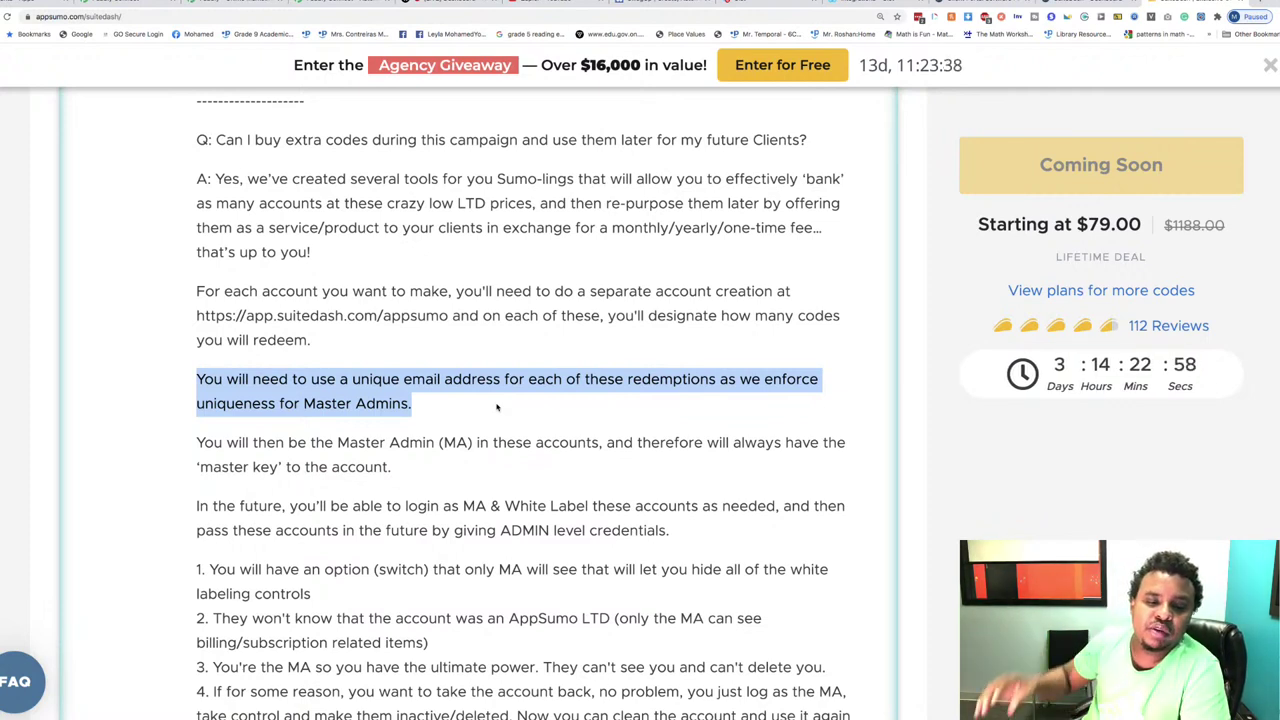
# Step: Read to the end of the Master Admin 'master key' answer and bring up Chrome's menu
pyautogui.scroll(-3, 497, 407)
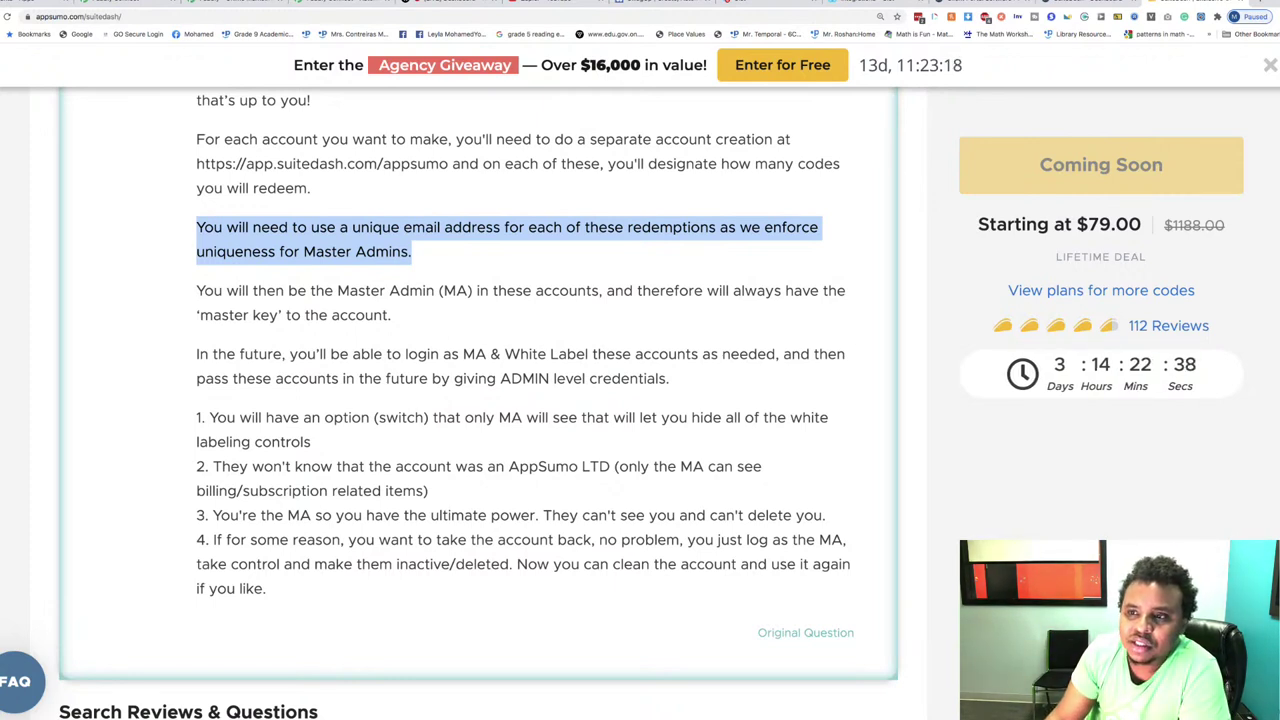
pyautogui.click(1272, 17)
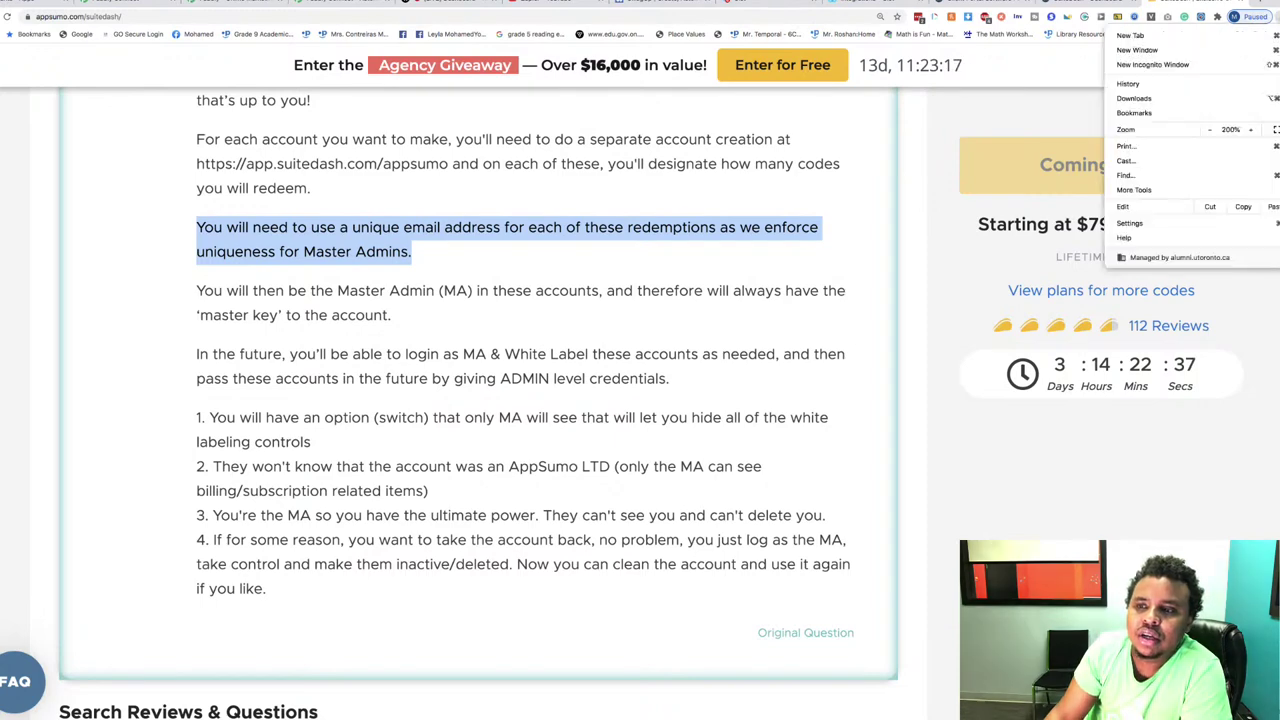
# Step: Zoom to 250% and reread the Reseller Program answer on $69/month Reseller Child accounts
pyautogui.click(1250, 131)
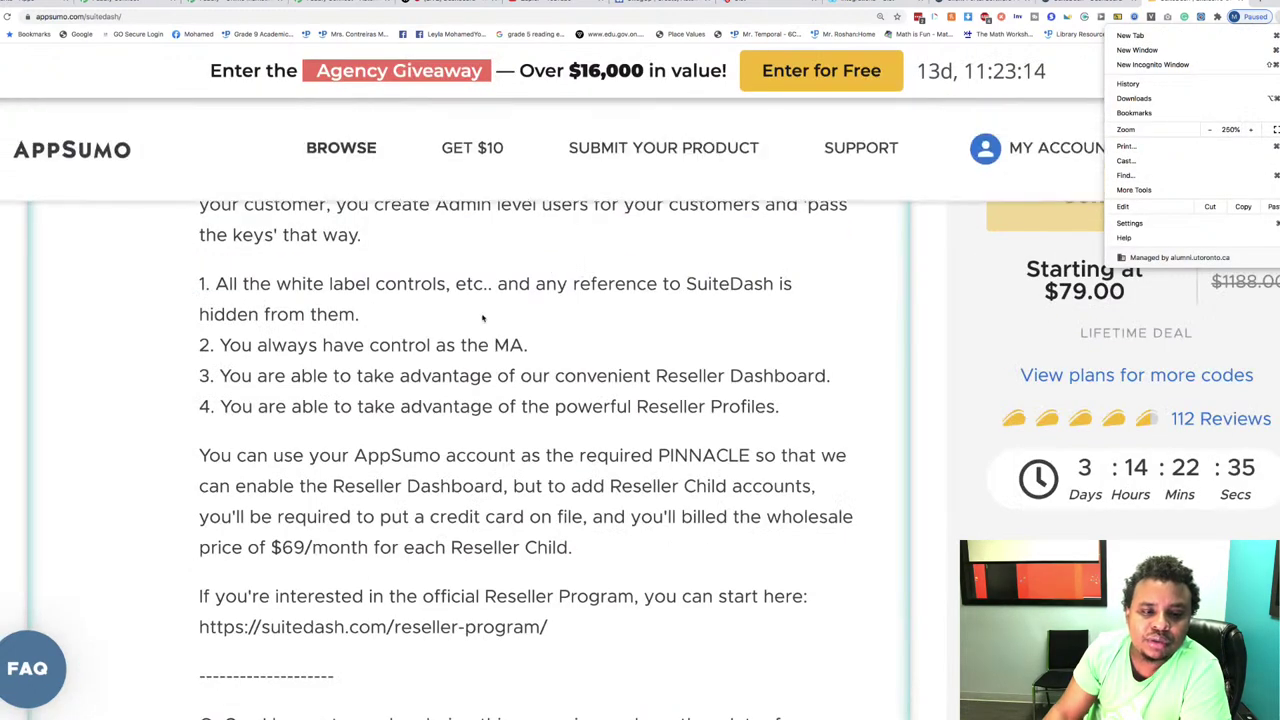
pyautogui.press('Escape')
pyautogui.scroll(2, 400, 380)
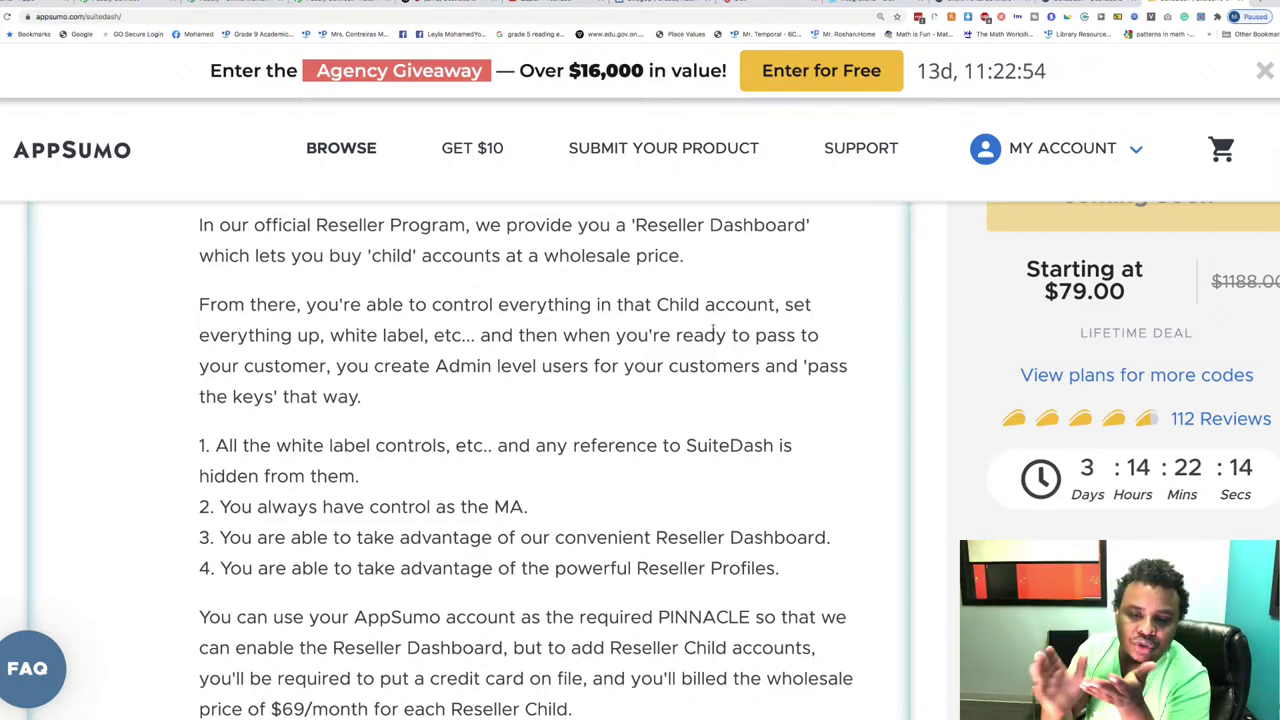
pyautogui.scroll(-2, 714, 333)
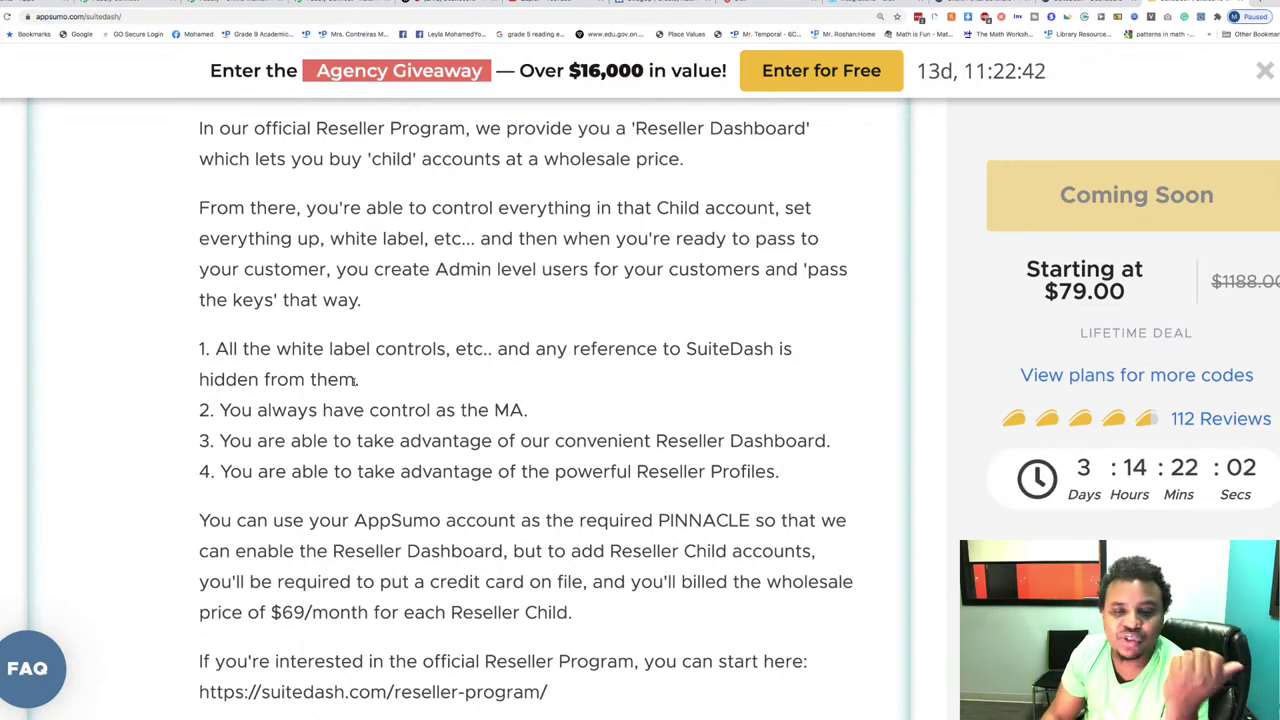
pyautogui.scroll(-3, 355, 380)
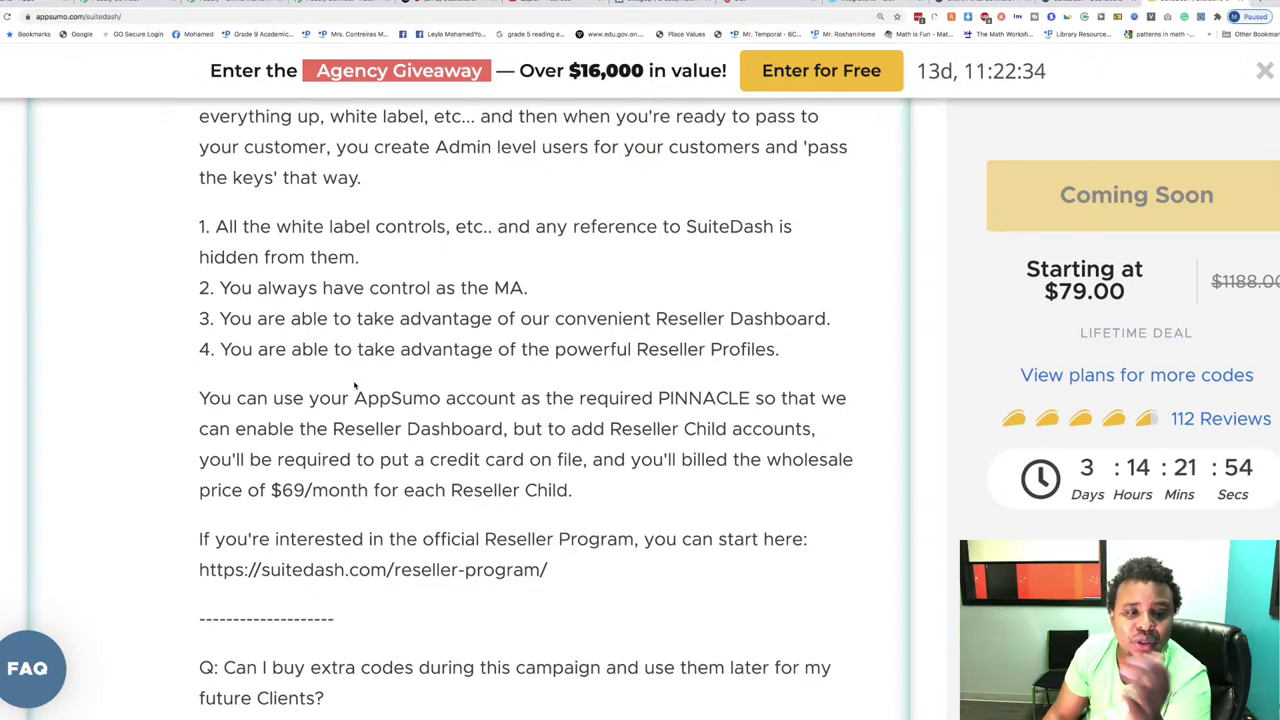
pyautogui.scroll(-1, 354, 385)
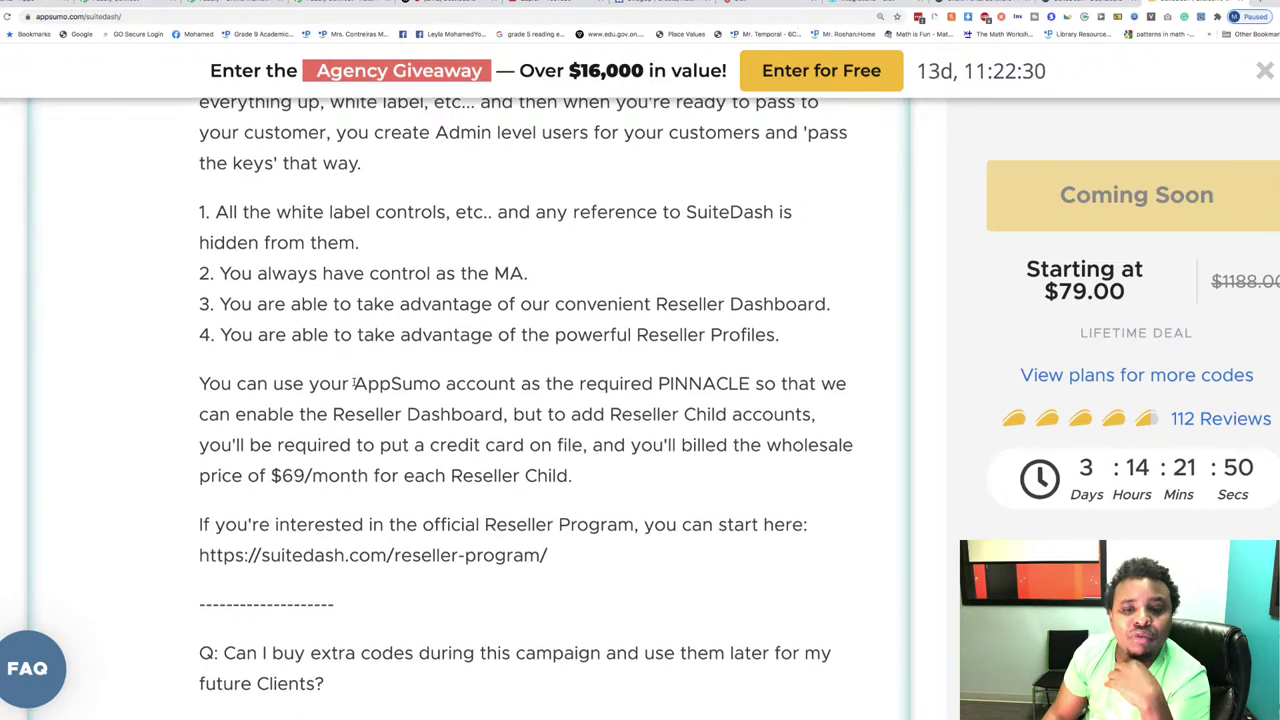
pyautogui.scroll(-3, 354, 383)
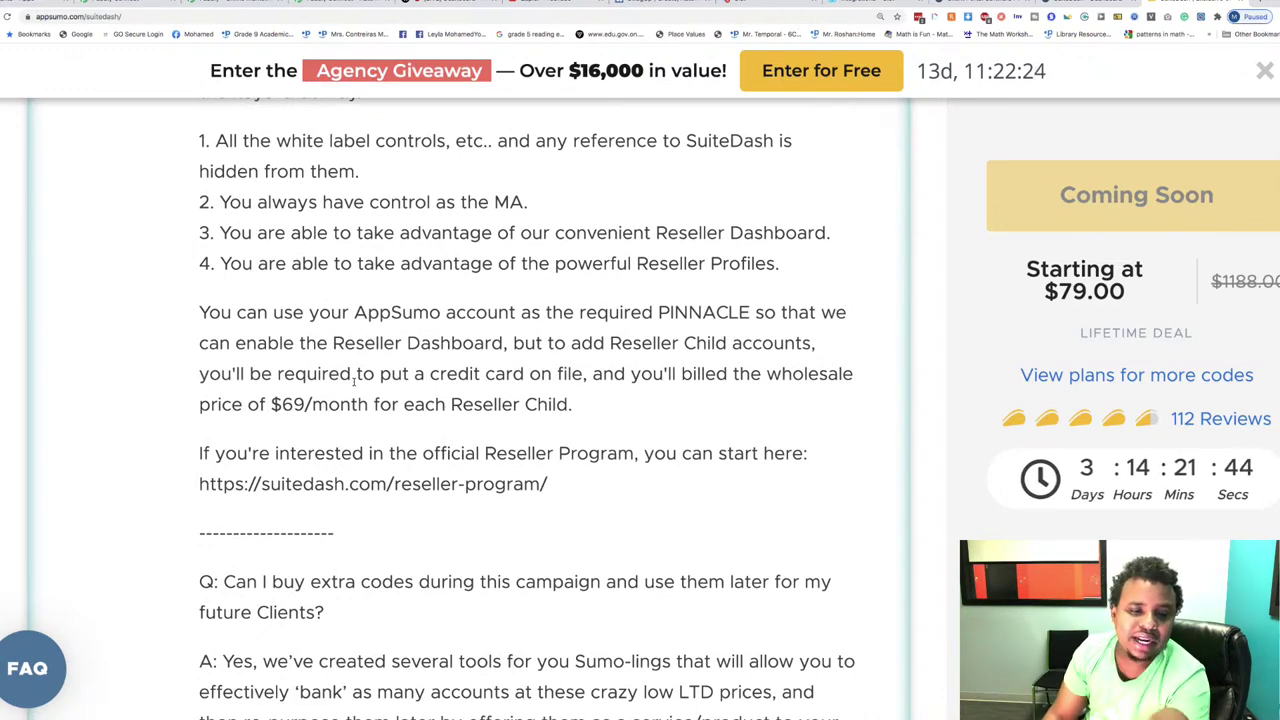
pyautogui.scroll(-5, 354, 380)
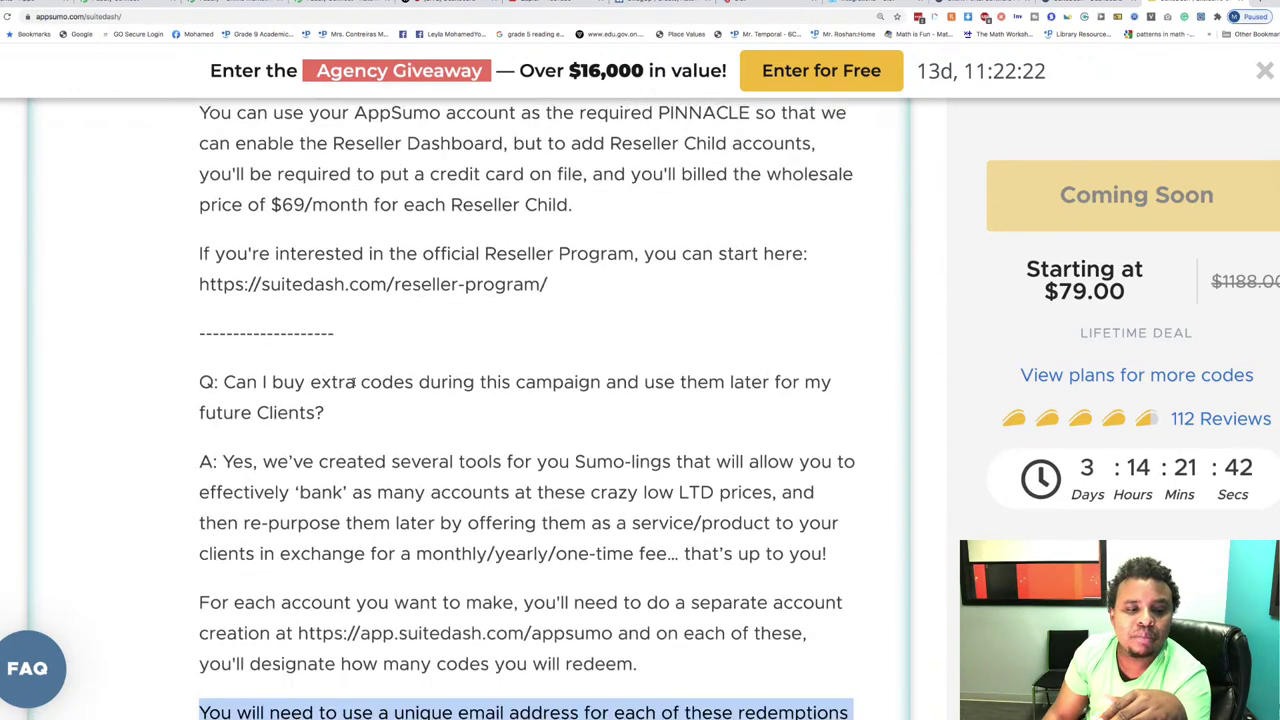
pyautogui.scroll(1, 345, 368)
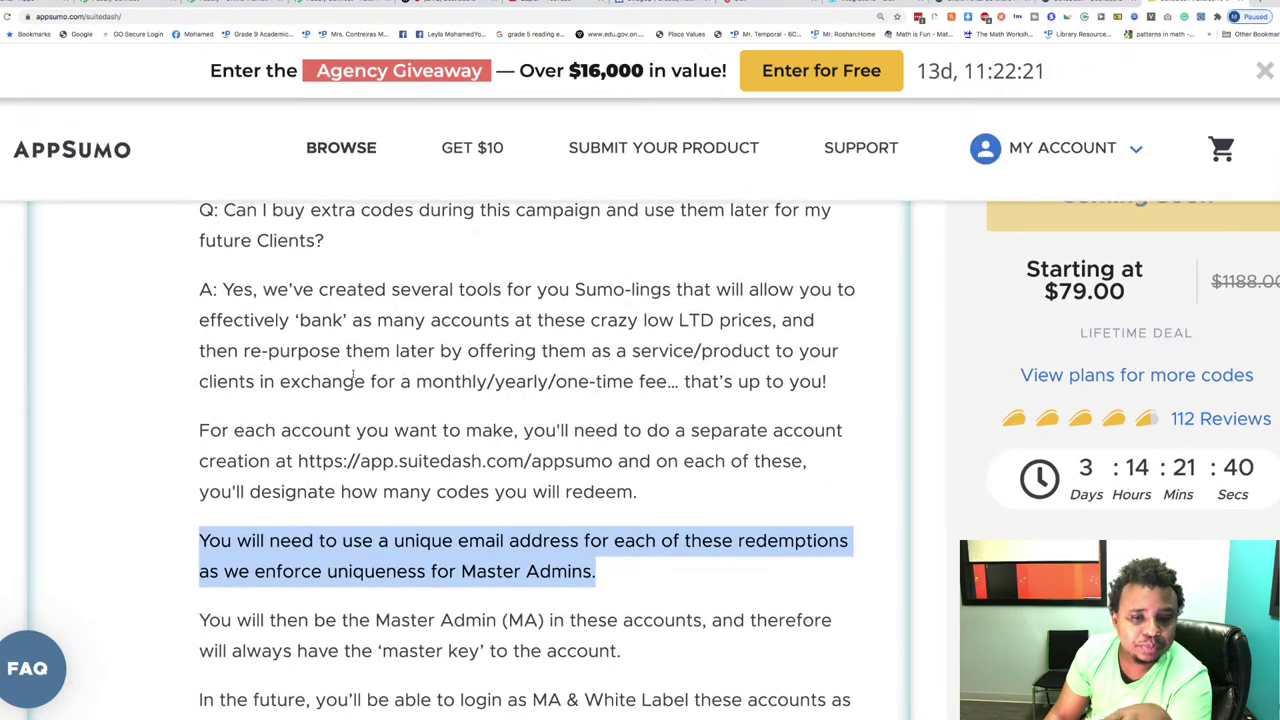
pyautogui.scroll(-1, 352, 372)
pyautogui.scroll(-6, 360, 377)
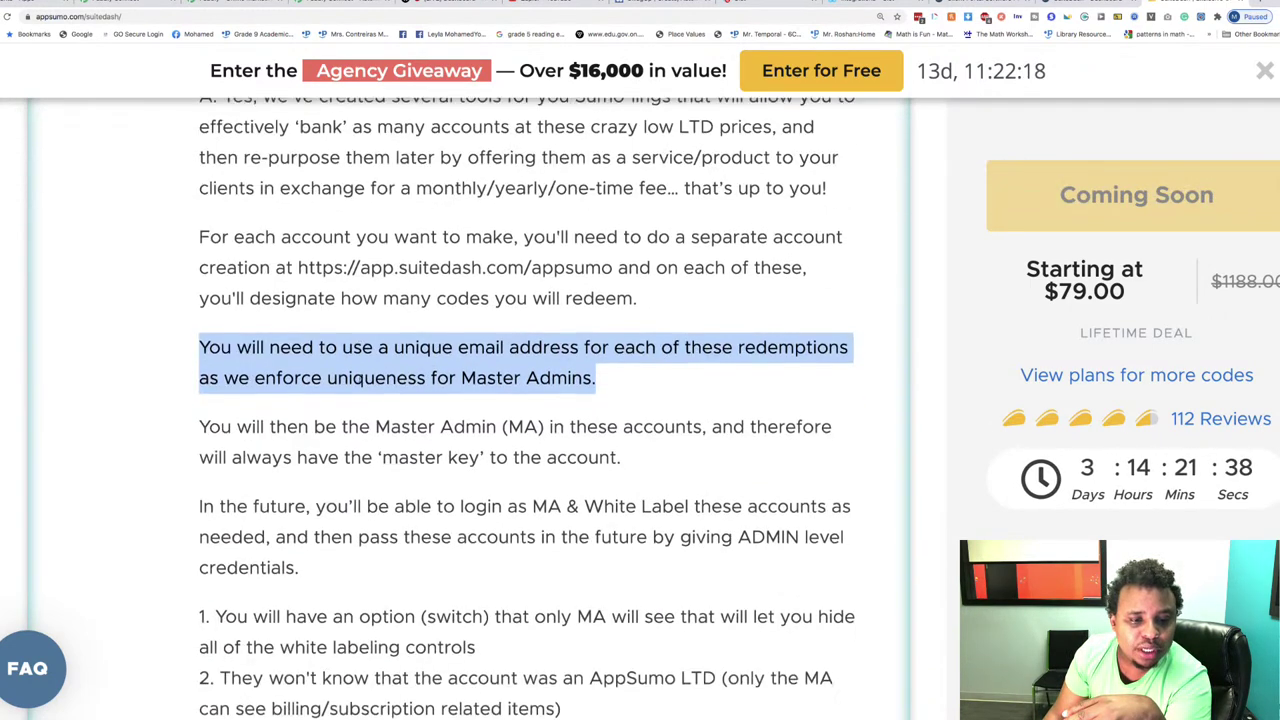
pyautogui.scroll(4, 358, 382)
pyautogui.scroll(7, 360, 388)
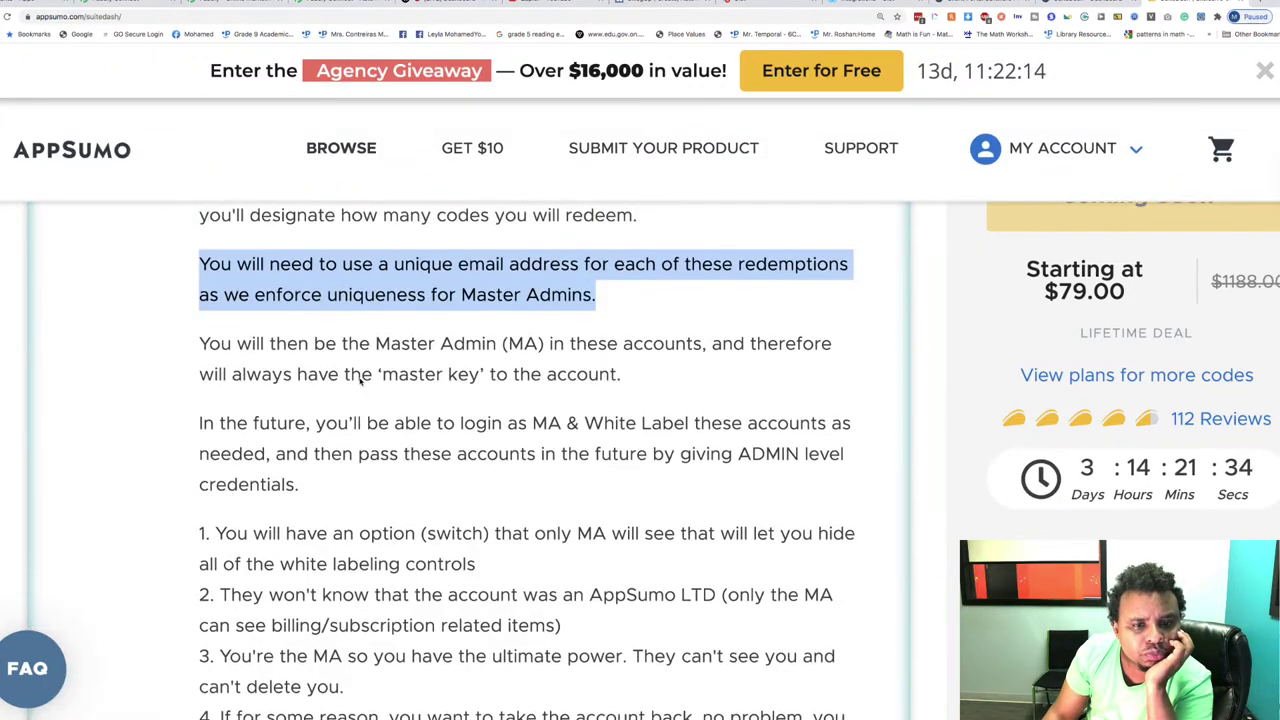
pyautogui.scroll(9, 361, 381)
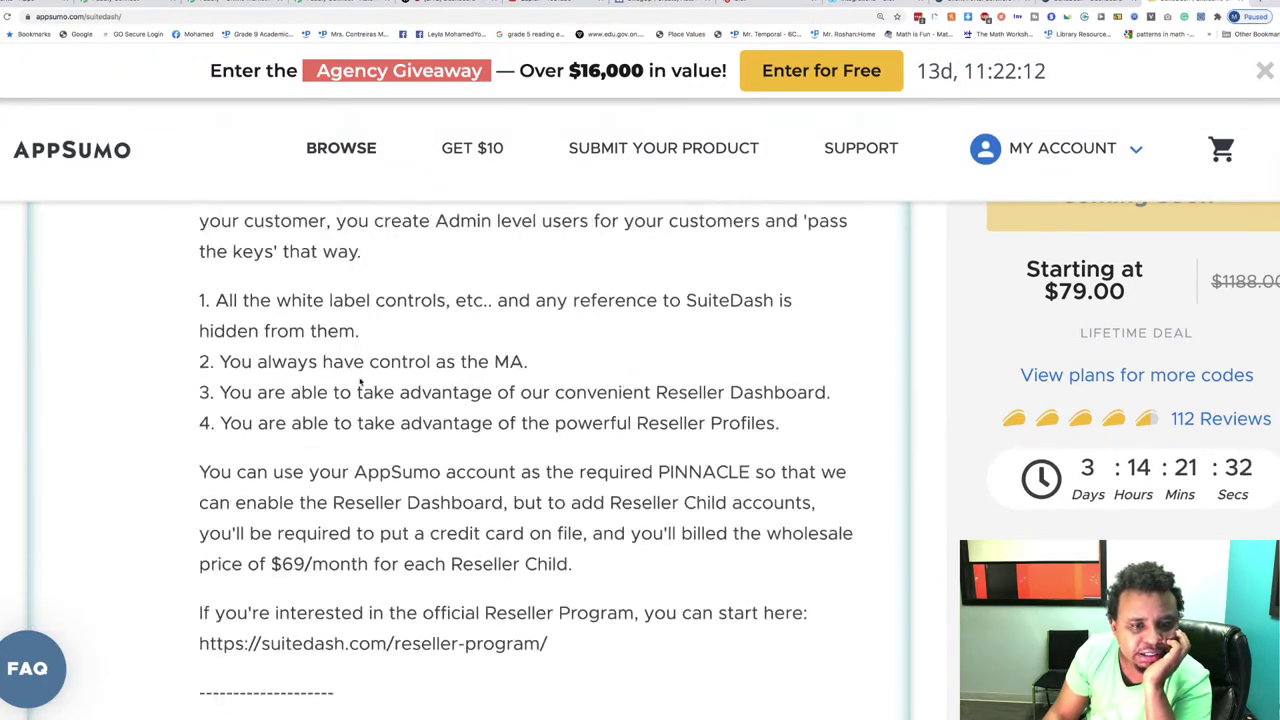
# Step: Search the SuiteDash Q&A page for '2021' to find it in the codes answer
pyautogui.press('super+f')
pyautogui.write('2021')
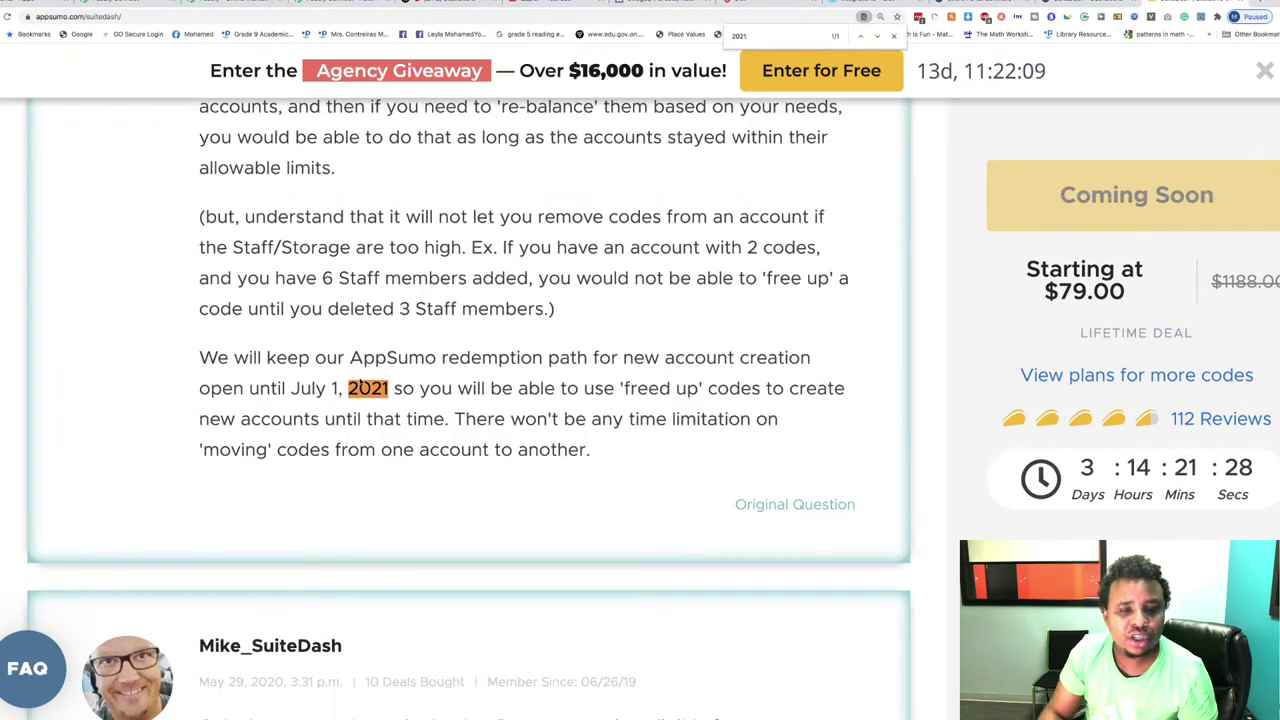
pyautogui.scroll(2, 517, 362)
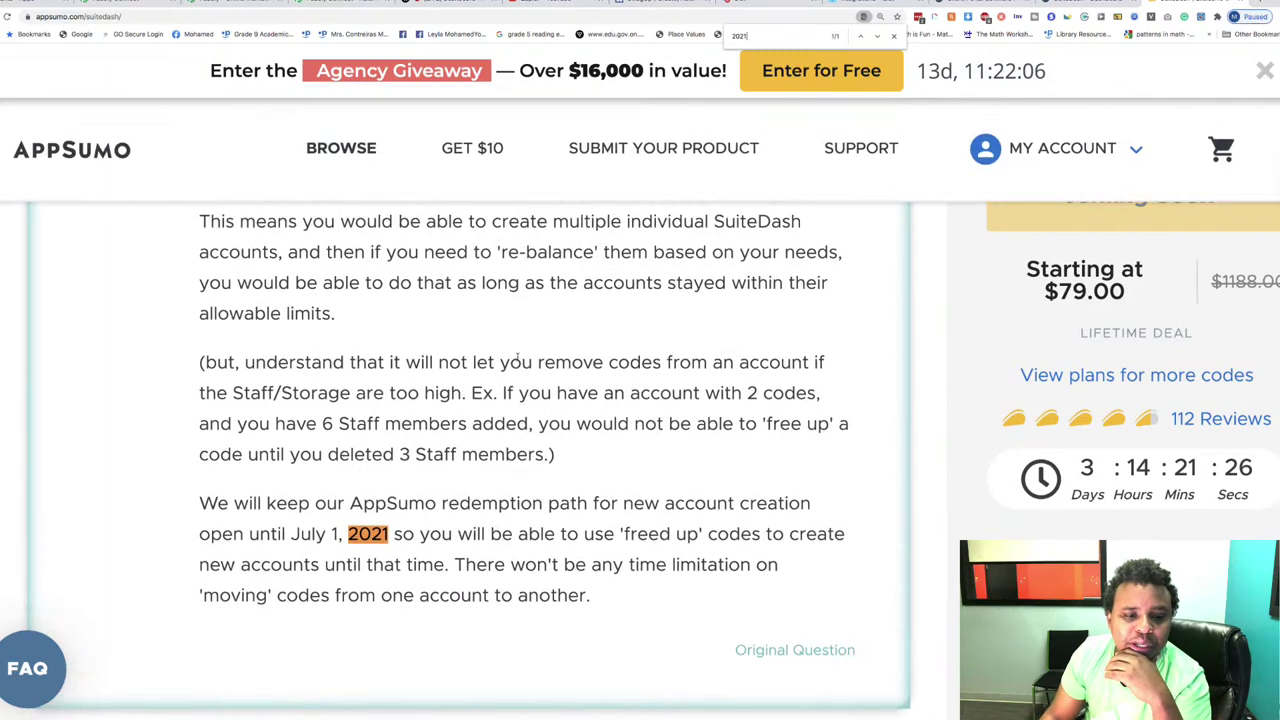
pyautogui.scroll(-1, 535, 352)
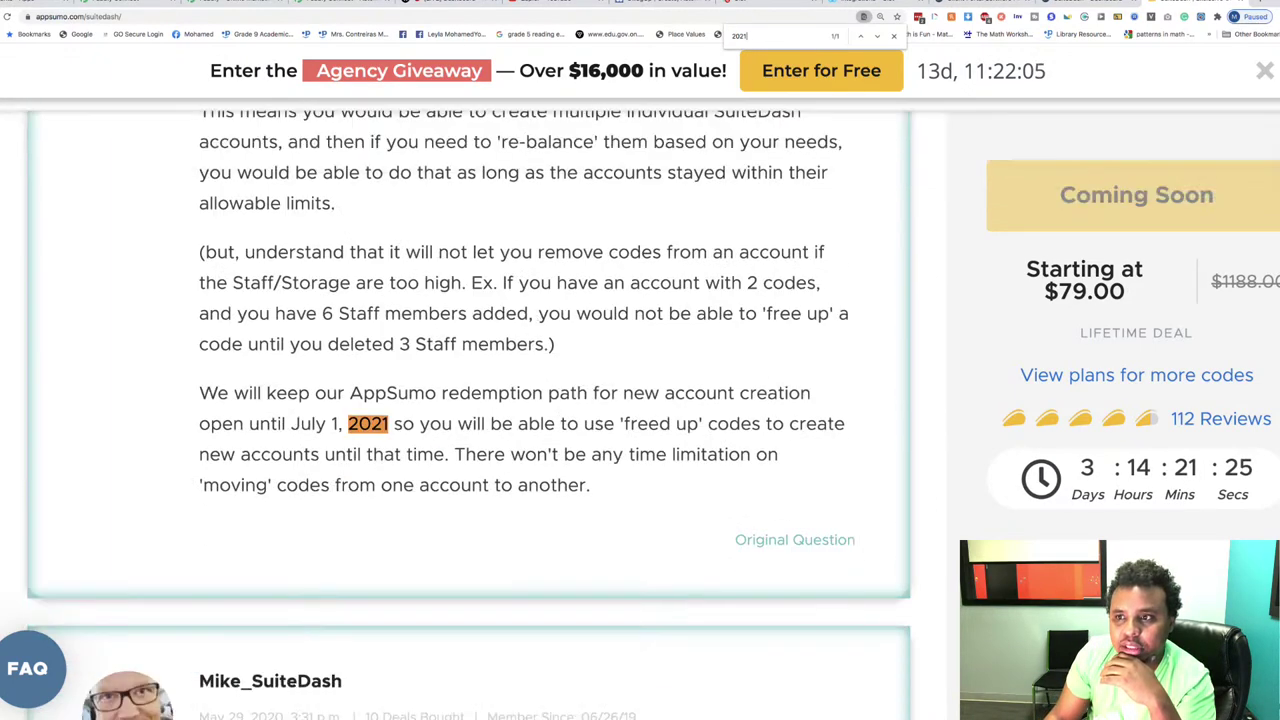
# Step: Zoom the page to 300% and return to the 2021 code-redemption answer
pyautogui.click(1274, 17)
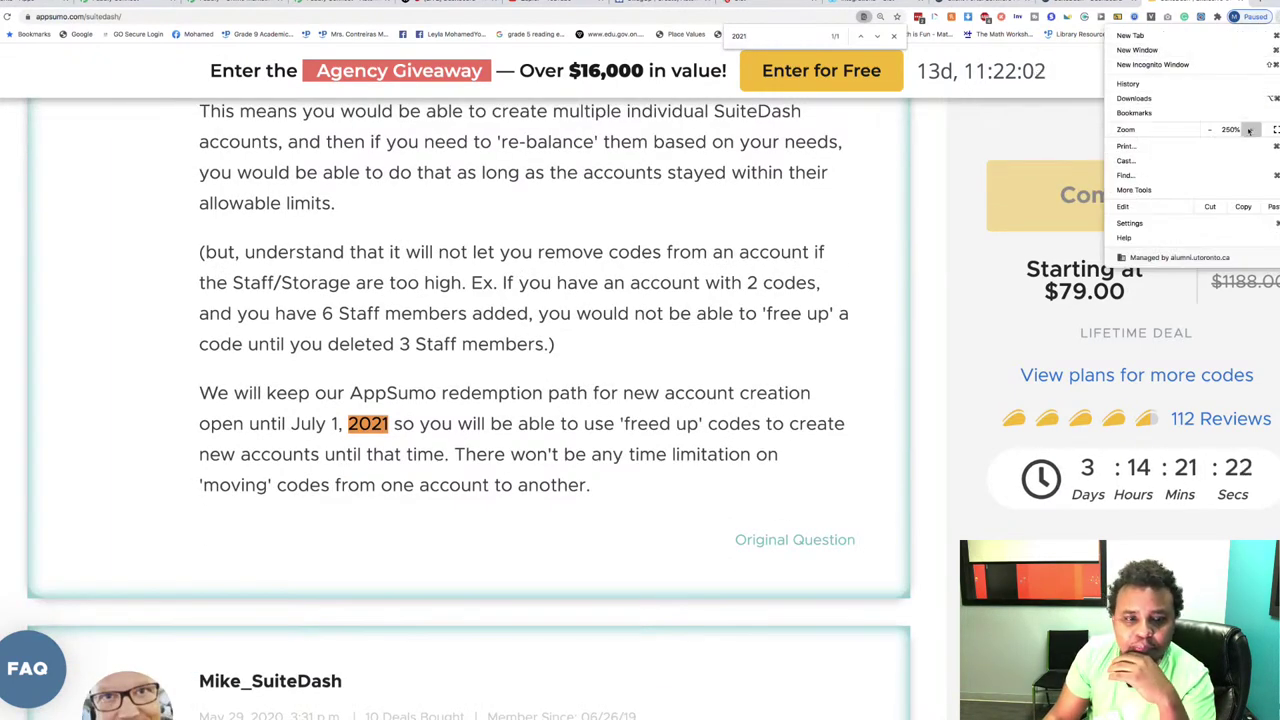
pyautogui.click(1250, 129)
pyautogui.click(670, 492)
pyautogui.scroll(-8, 640, 520)
pyautogui.scroll(-10, 619, 560)
pyautogui.scroll(4, 619, 560)
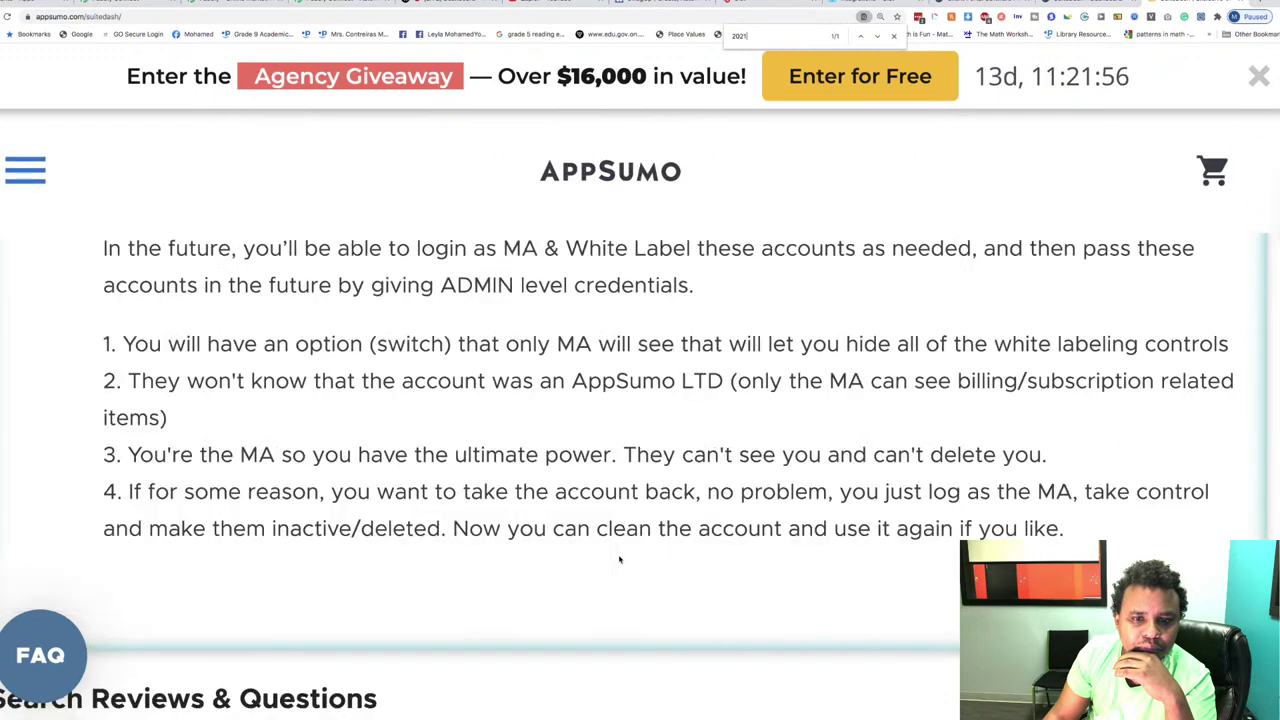
pyautogui.scroll(2, 619, 560)
pyautogui.scroll(5, 689, 520)
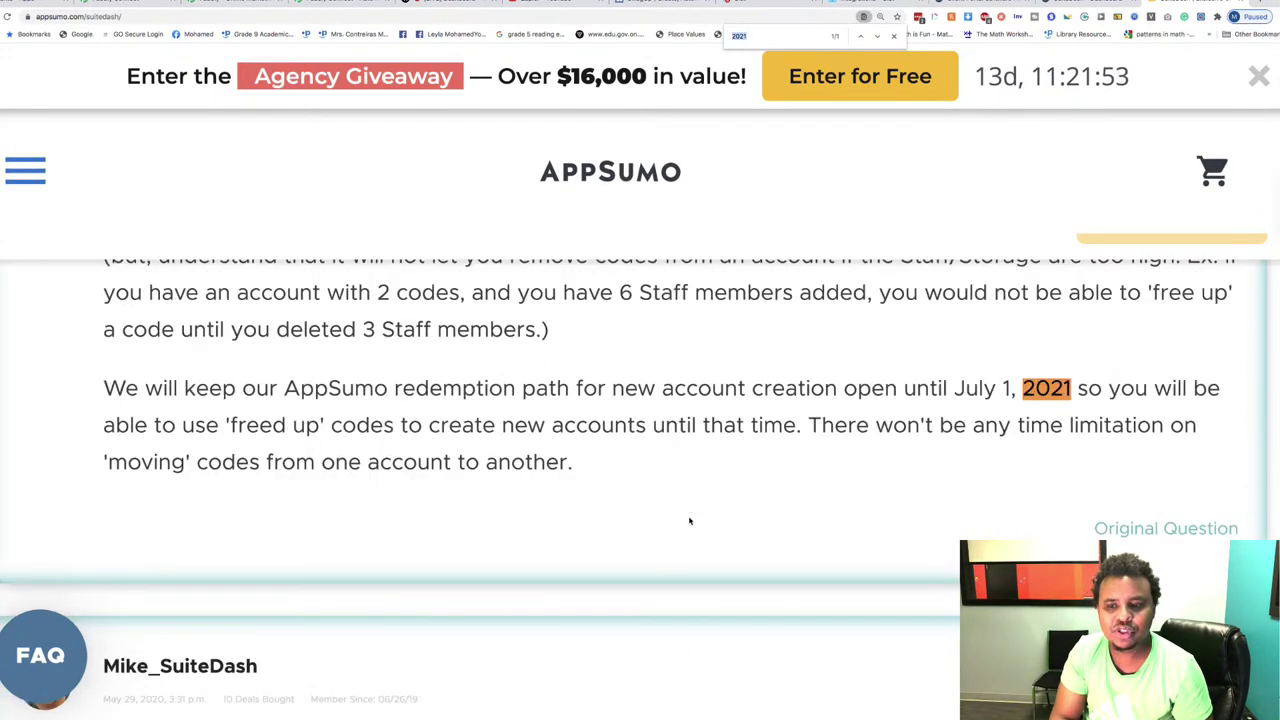
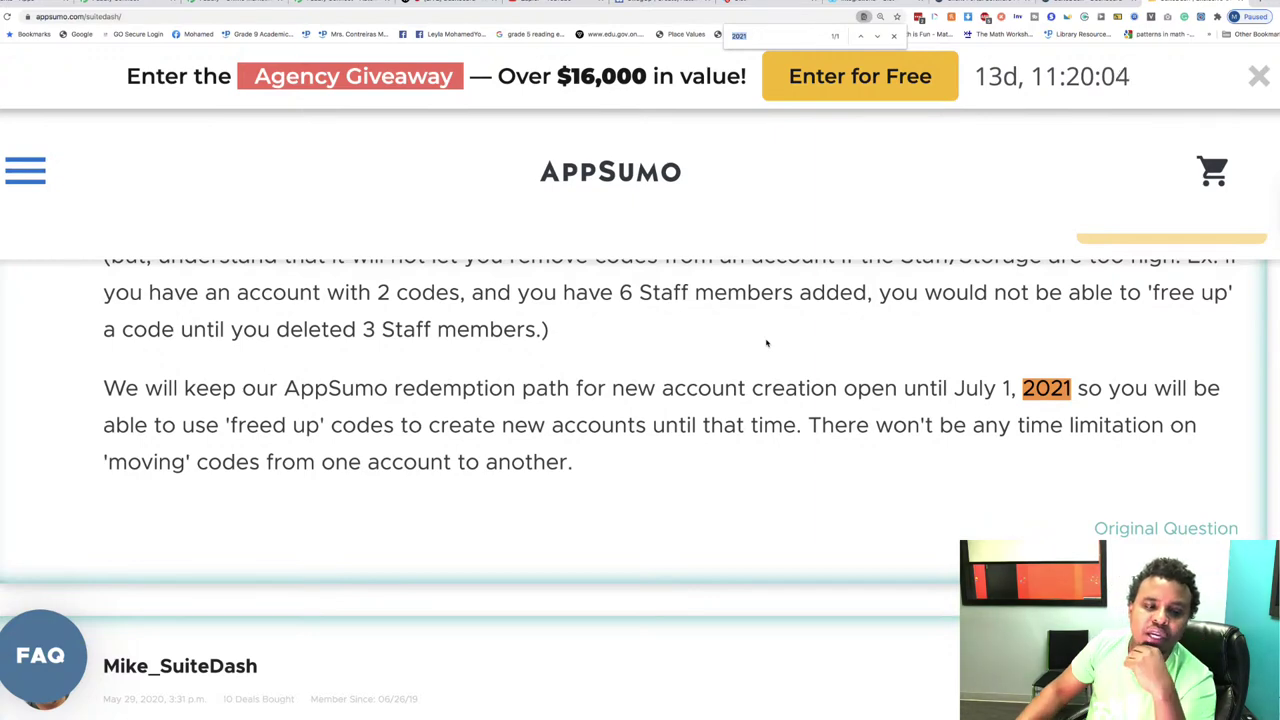
# Step: Scroll through the FAQ on the AppSumo SuiteDash deal page
pyautogui.scroll(10, 767, 343)
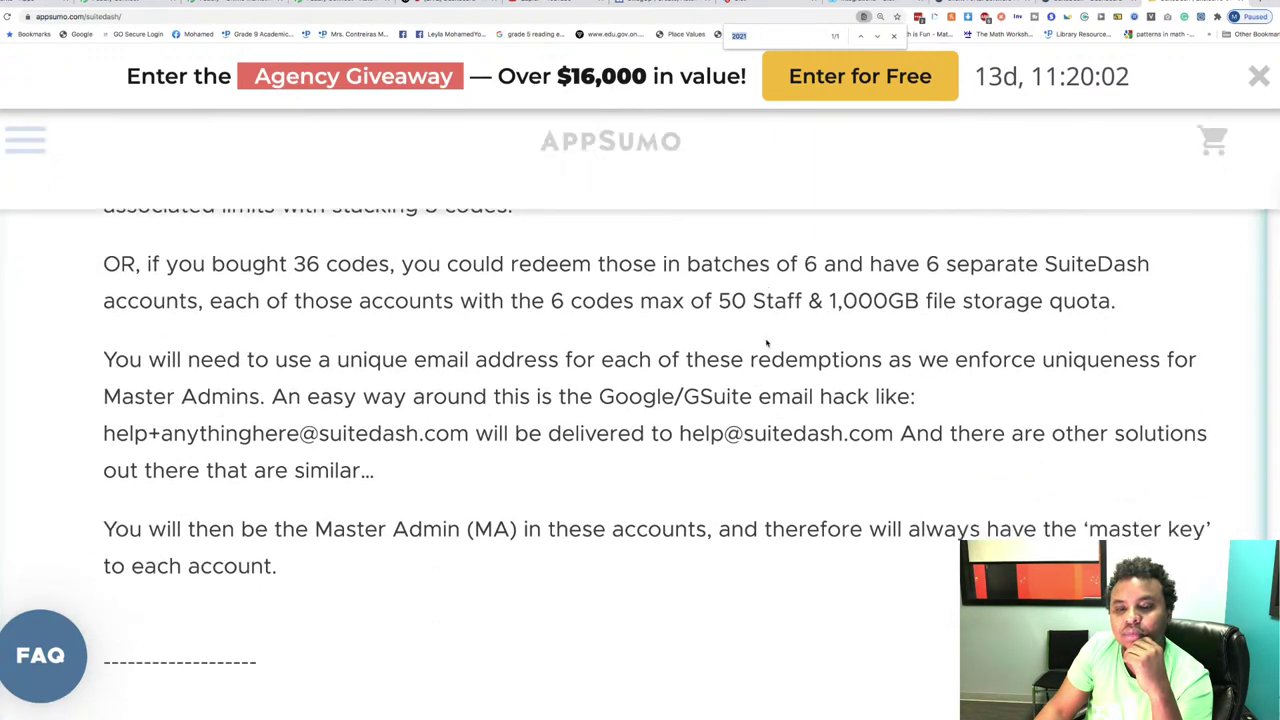
pyautogui.scroll(-5, 765, 345)
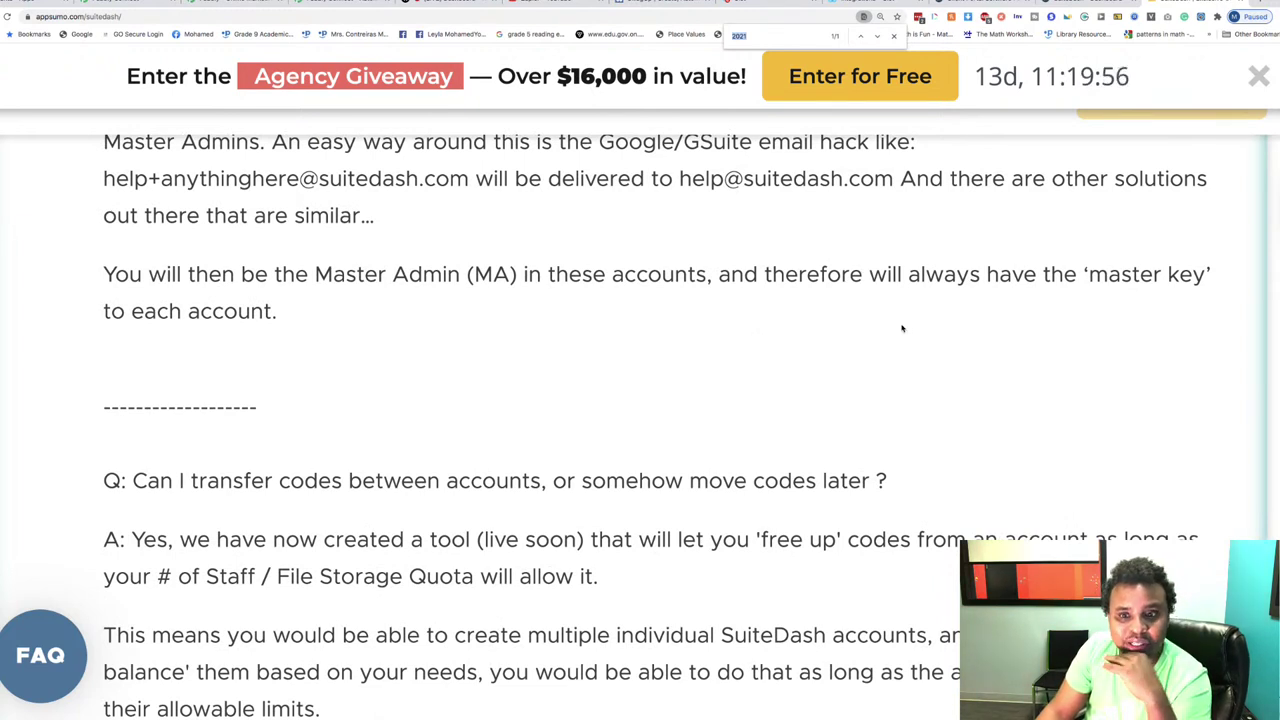
pyautogui.scroll(-5, 902, 328)
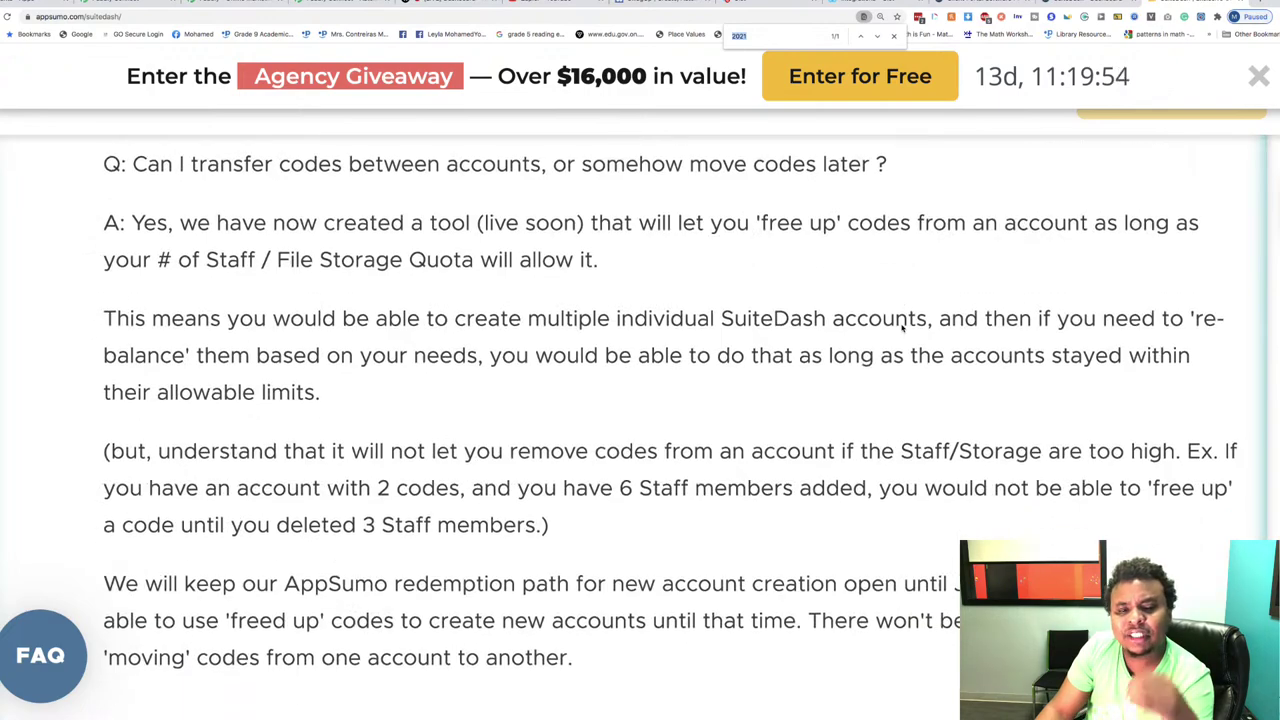
pyautogui.scroll(-5, 902, 328)
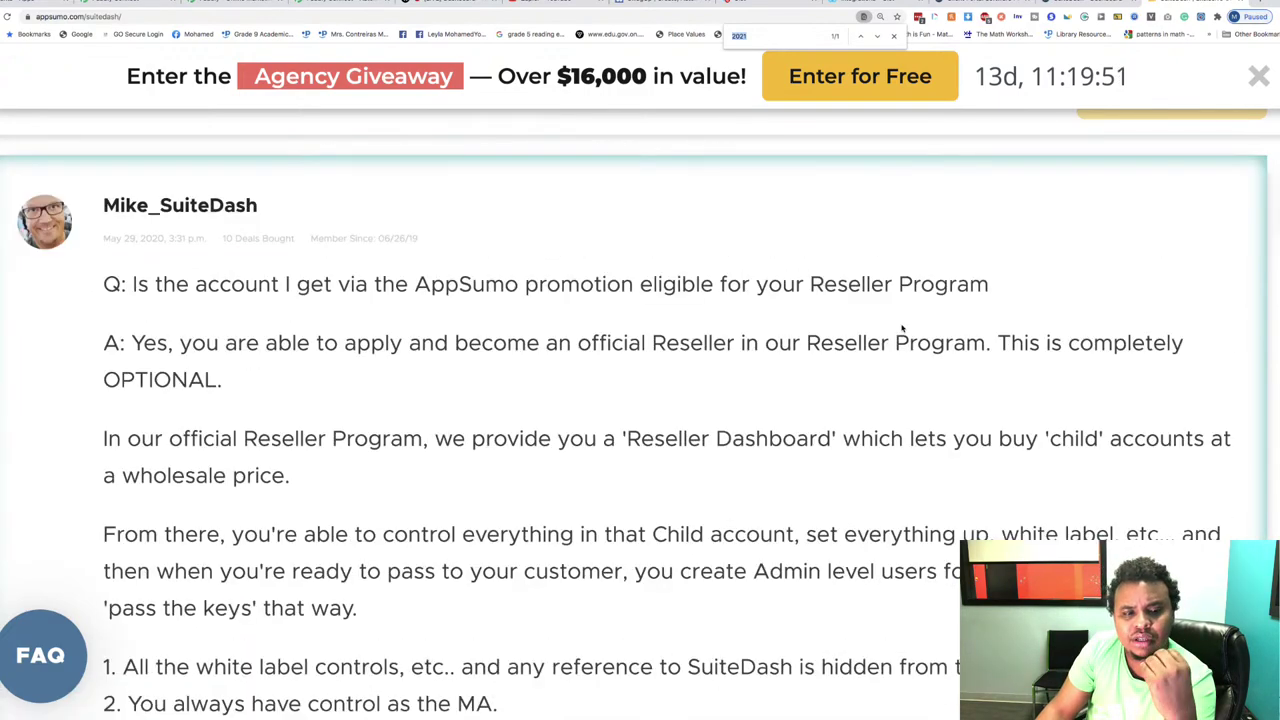
pyautogui.scroll(-5, 902, 328)
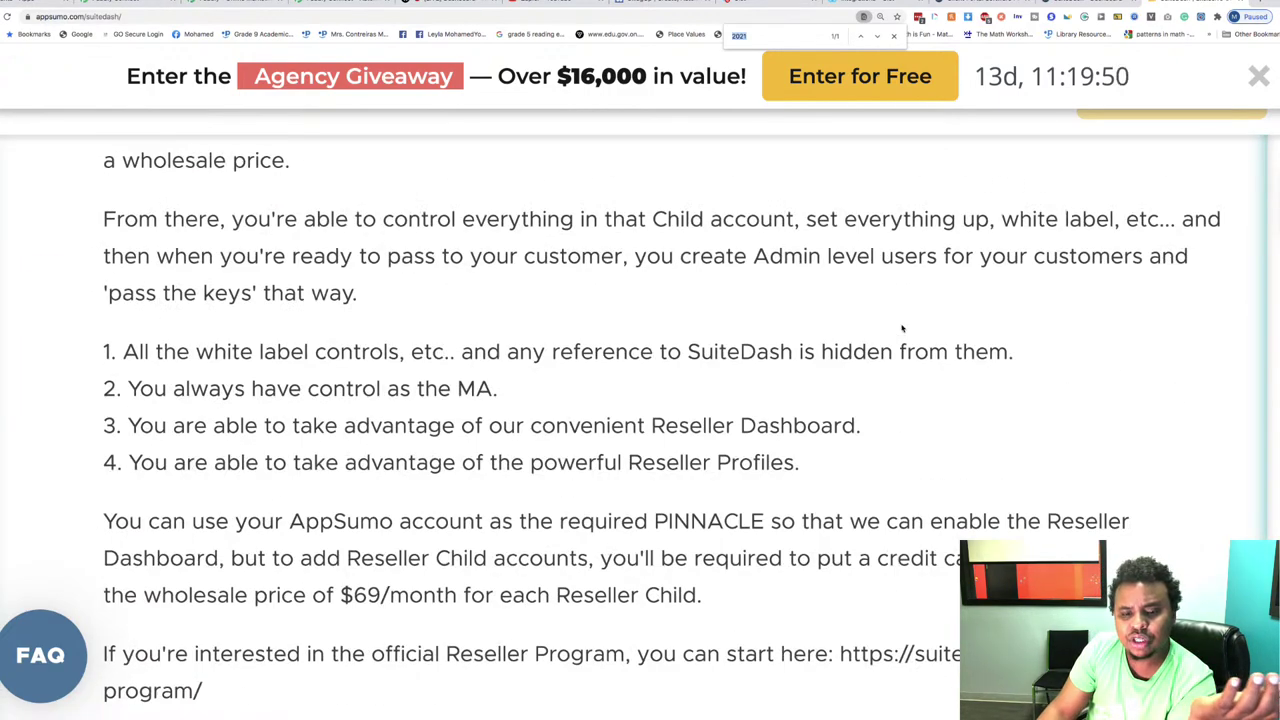
pyautogui.scroll(-3, 902, 328)
pyautogui.scroll(-10, 902, 328)
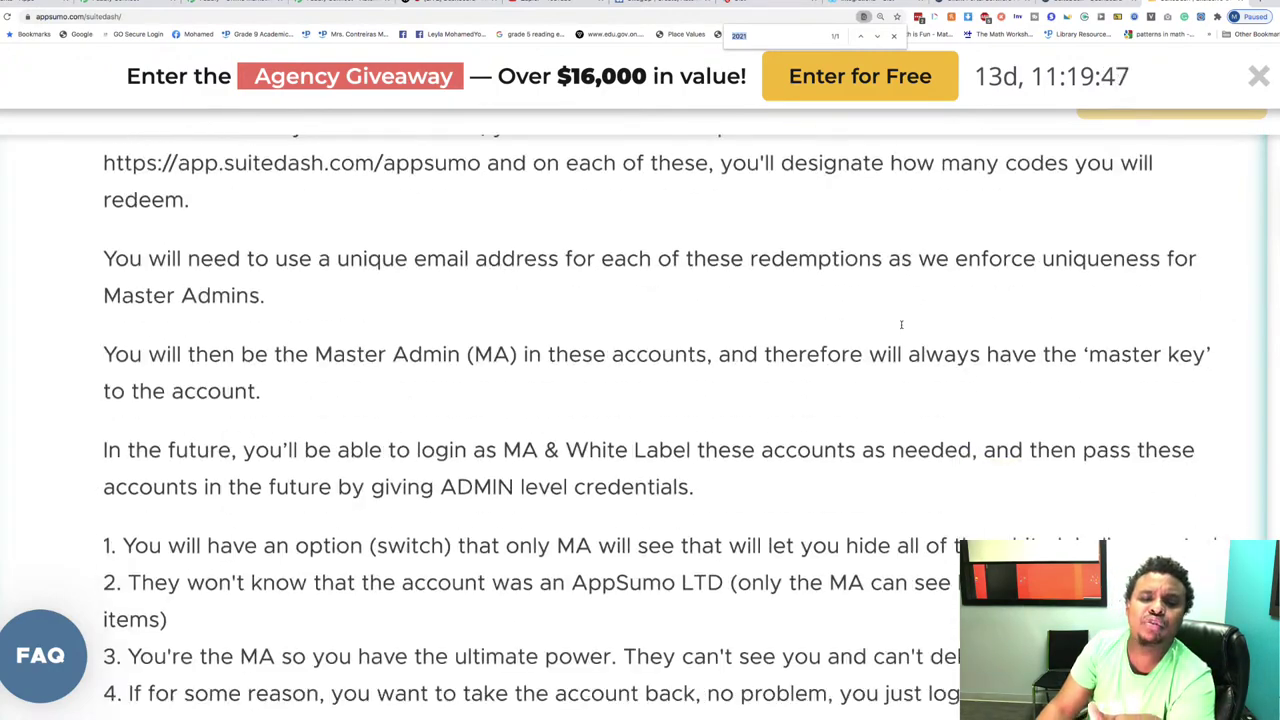
pyautogui.scroll(-10, 902, 328)
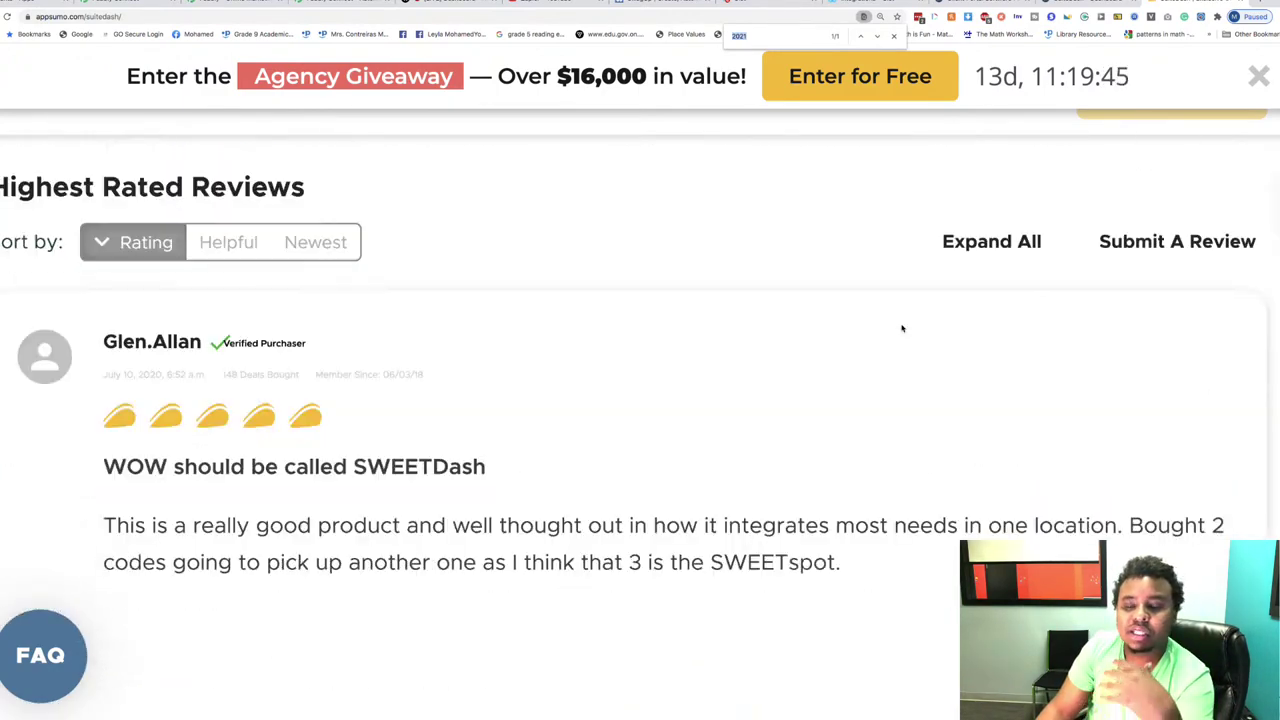
pyautogui.scroll(10, 902, 328)
pyautogui.scroll(-5, 901, 325)
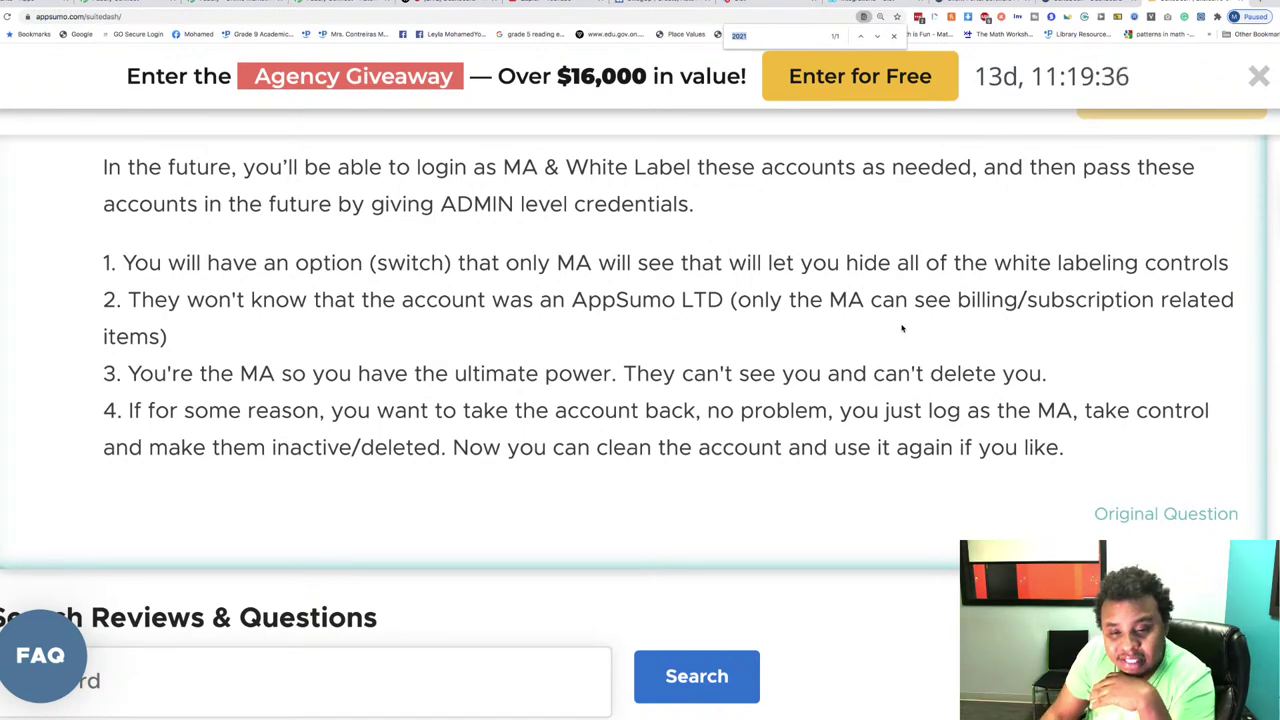
# Step: Dismiss the Agency Giveaway banner and bring up Chrome's menu to adjust zoom
pyautogui.scroll(5, 901, 328)
pyautogui.scroll(1, 905, 326)
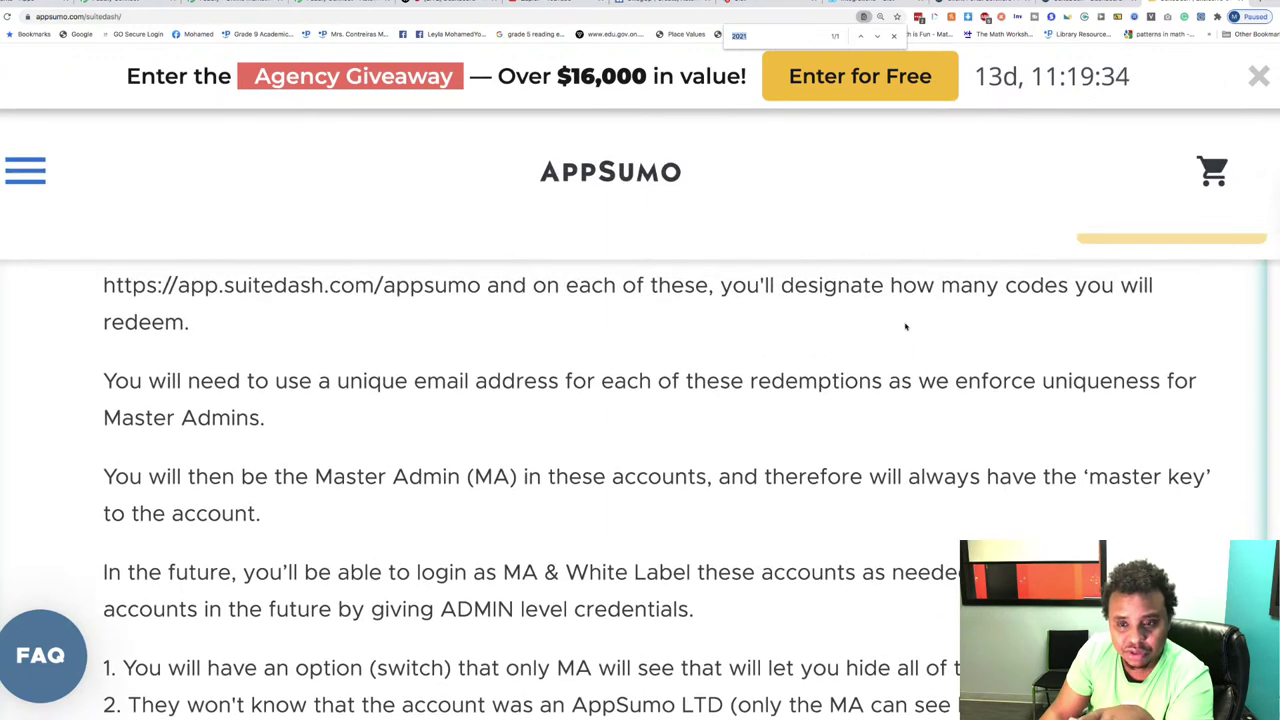
pyautogui.click(1259, 77)
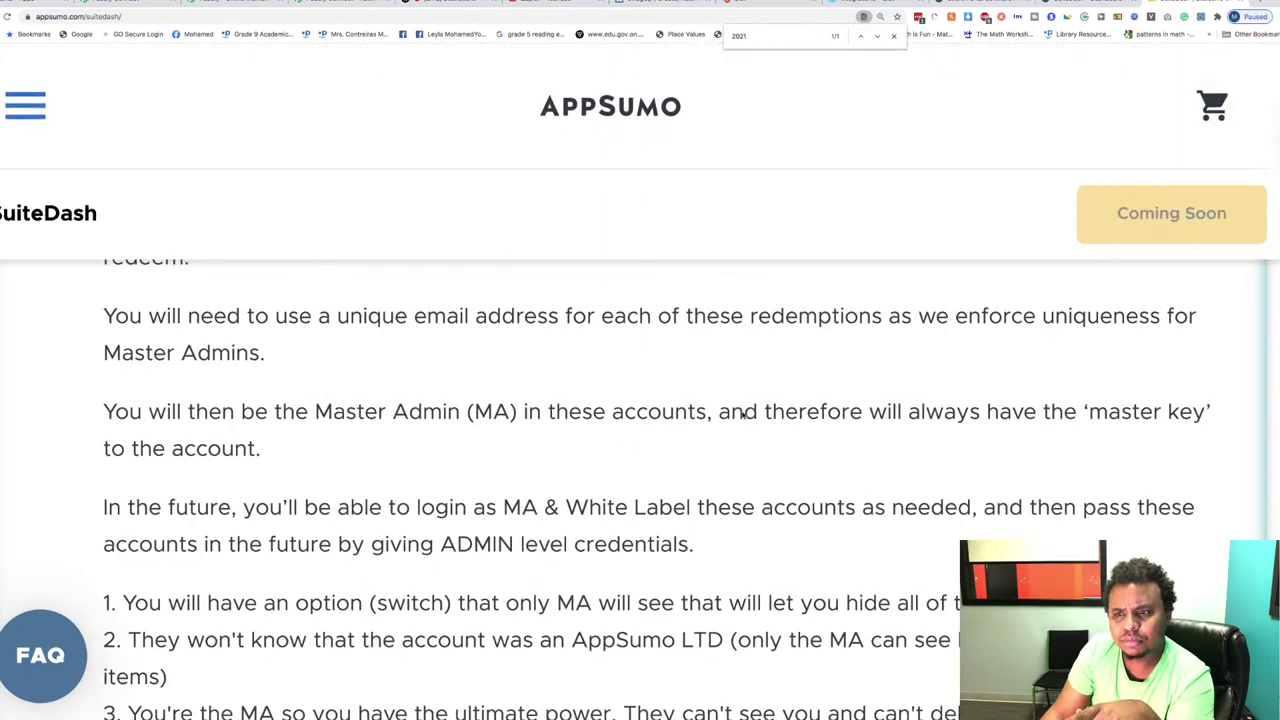
pyautogui.click(1274, 17)
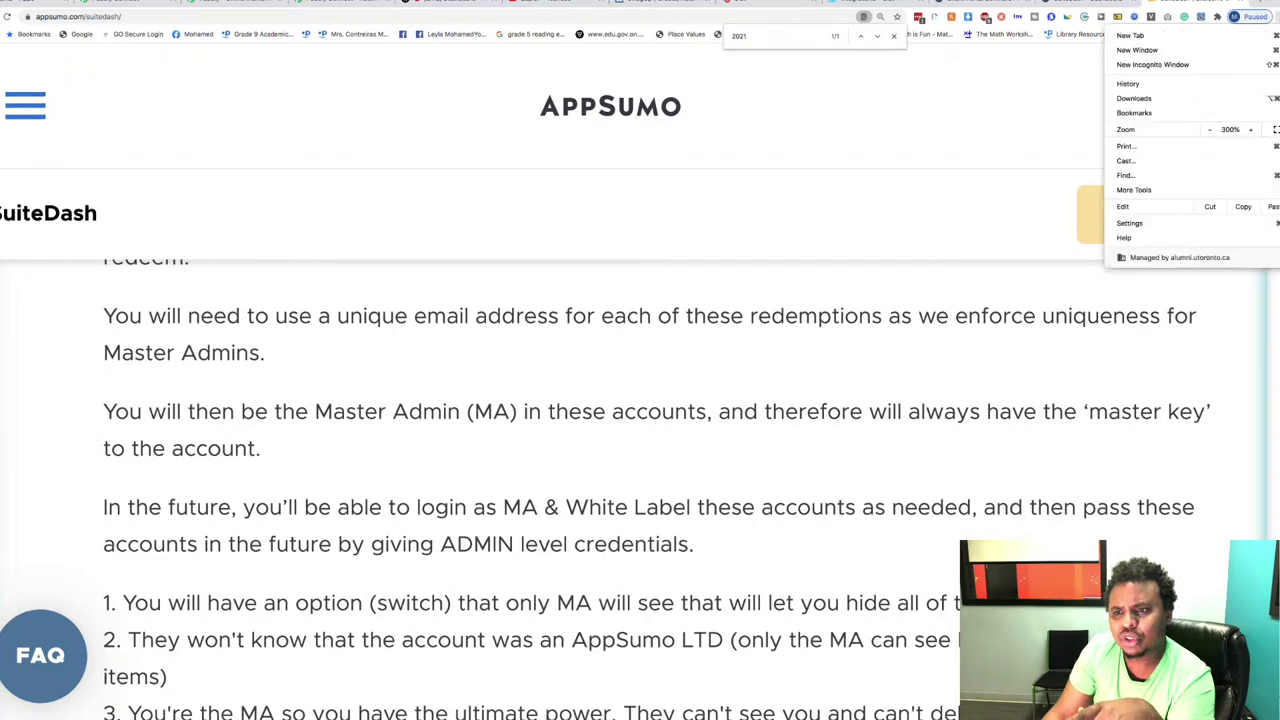
# Step: Reduce the page zoom to 125% and close Chrome's menu
pyautogui.click(1210, 130)
pyautogui.click(1210, 130)
pyautogui.click(1210, 130)
pyautogui.click(1210, 130)
pyautogui.click(1210, 130)
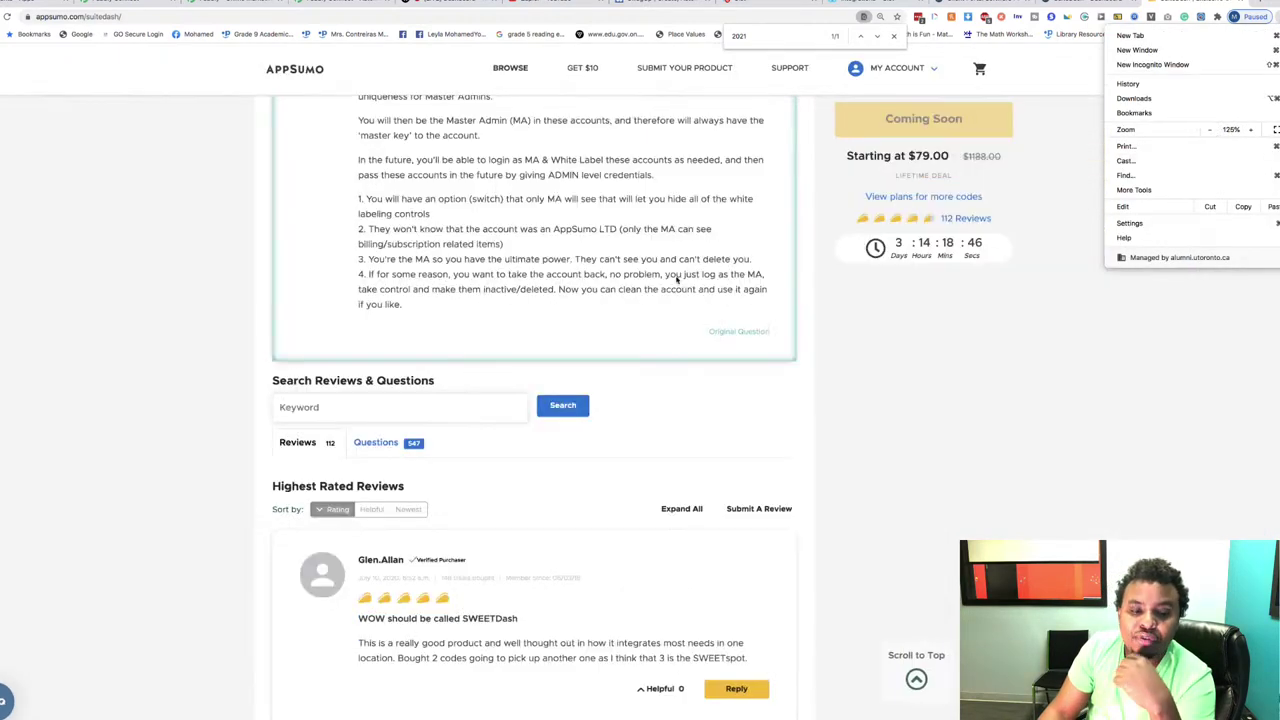
pyautogui.click(677, 279)
# Step: Review the Single, Double and Multiple code plans, then switch to the Pabbly Connect workflow tab
pyautogui.scroll(2, 678, 280)
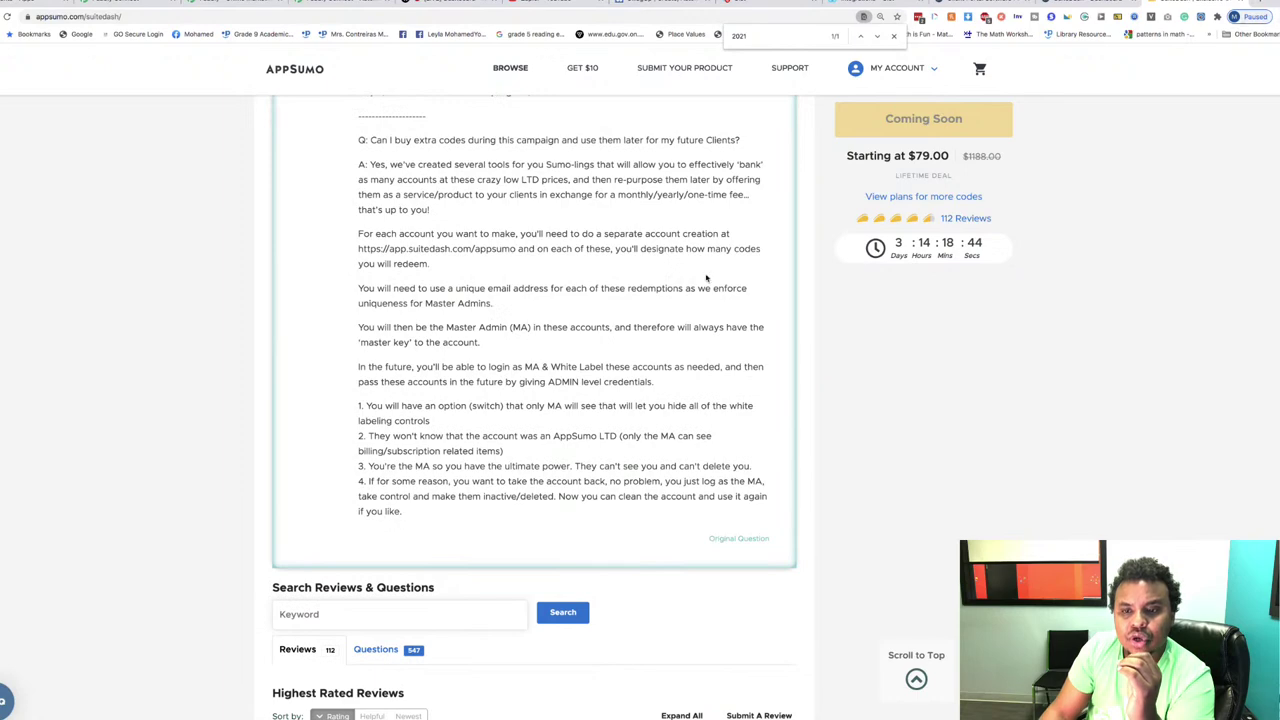
pyautogui.scroll(2, 707, 279)
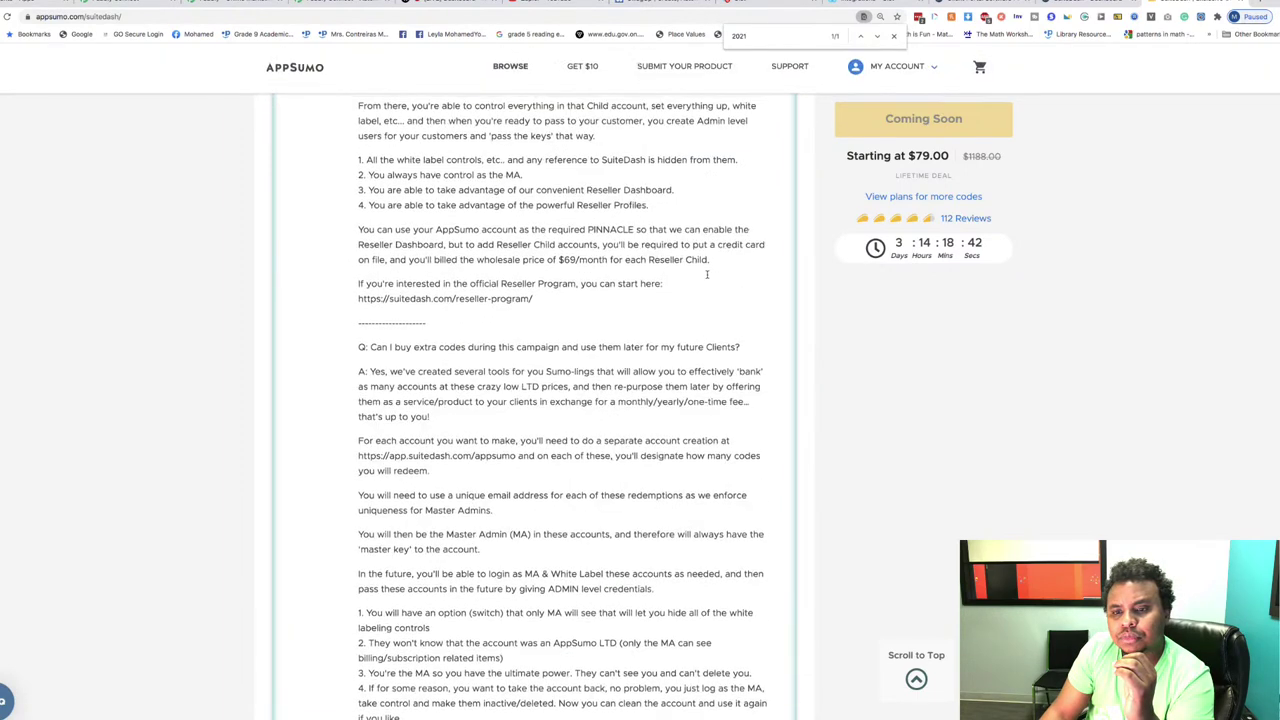
pyautogui.scroll(1, 1006, 281)
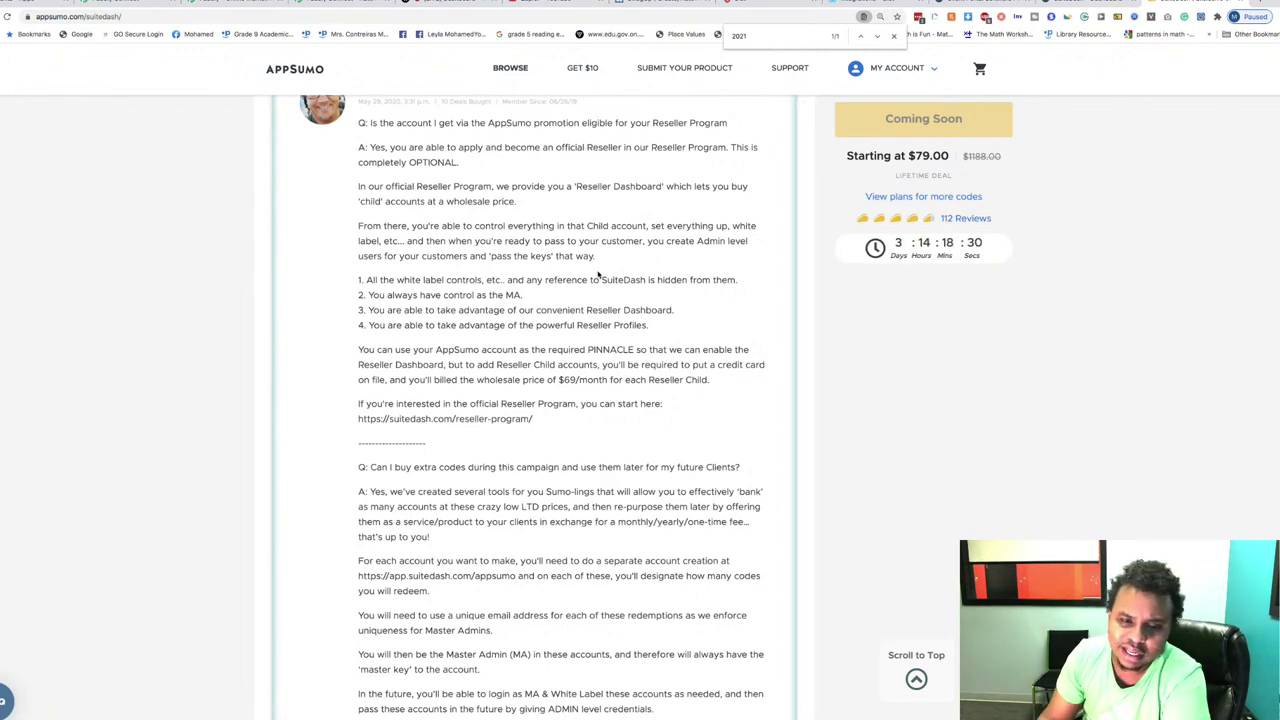
pyautogui.scroll(-5, 598, 275)
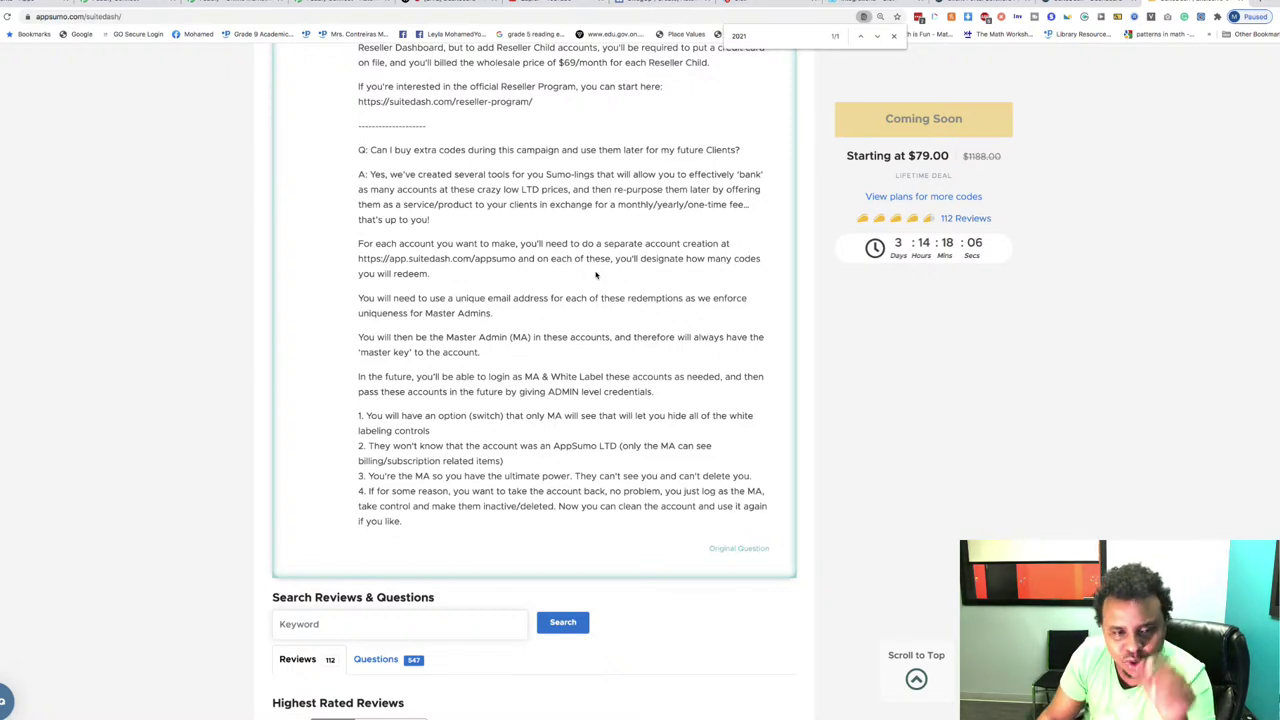
pyautogui.scroll(1, 595, 275)
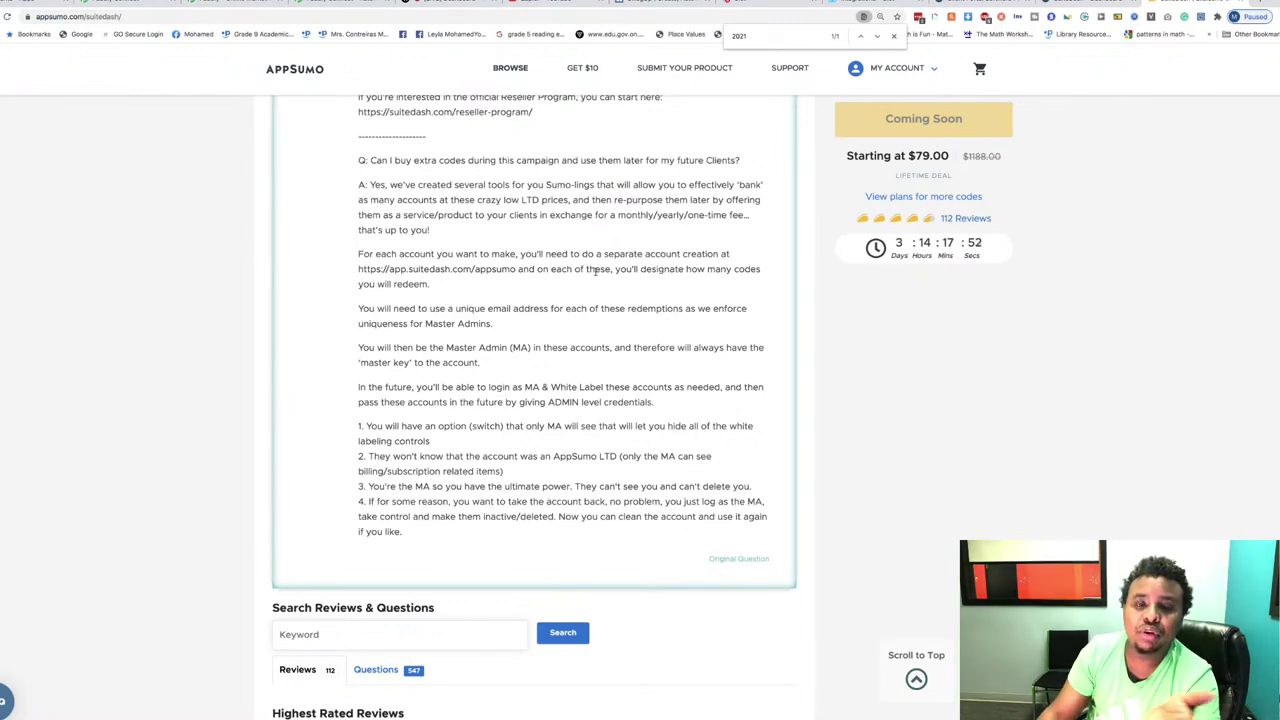
pyautogui.scroll(20, 596, 270)
pyautogui.scroll(2, 657, 132)
pyautogui.click(110, 3)
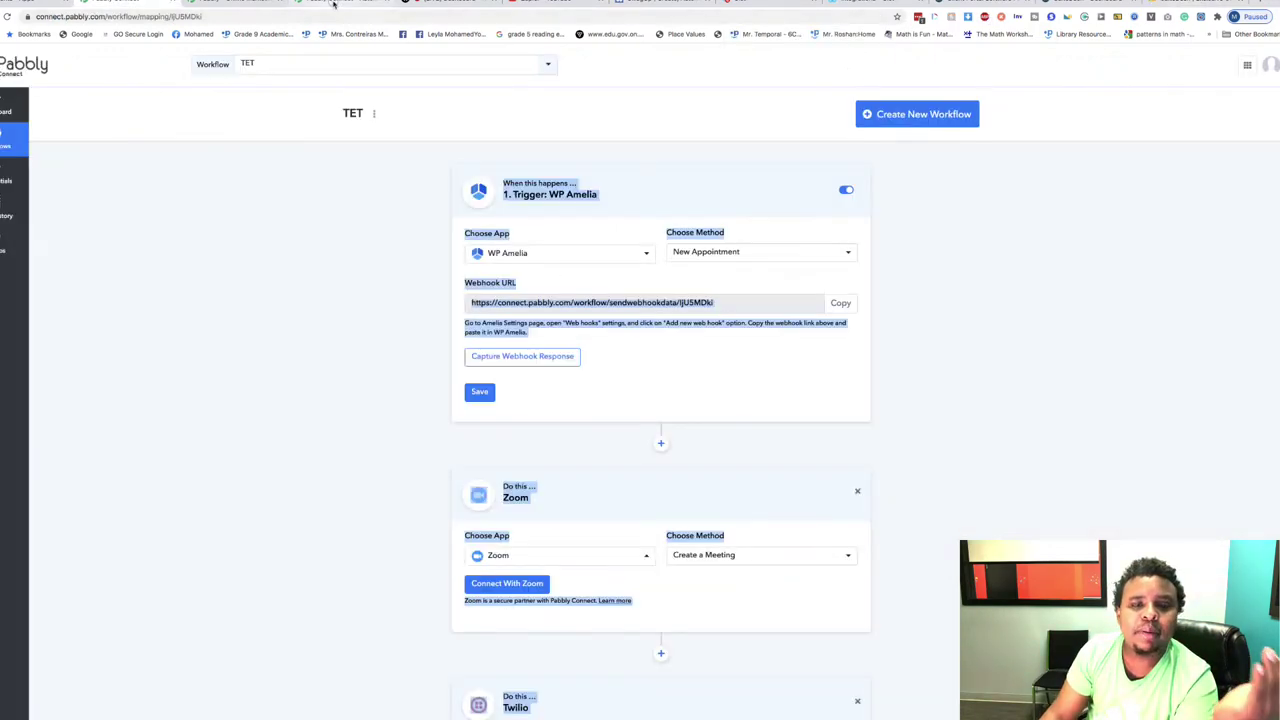
pyautogui.click(340, 3)
pyautogui.scroll(4, 680, 145)
pyautogui.scroll(5, 680, 146)
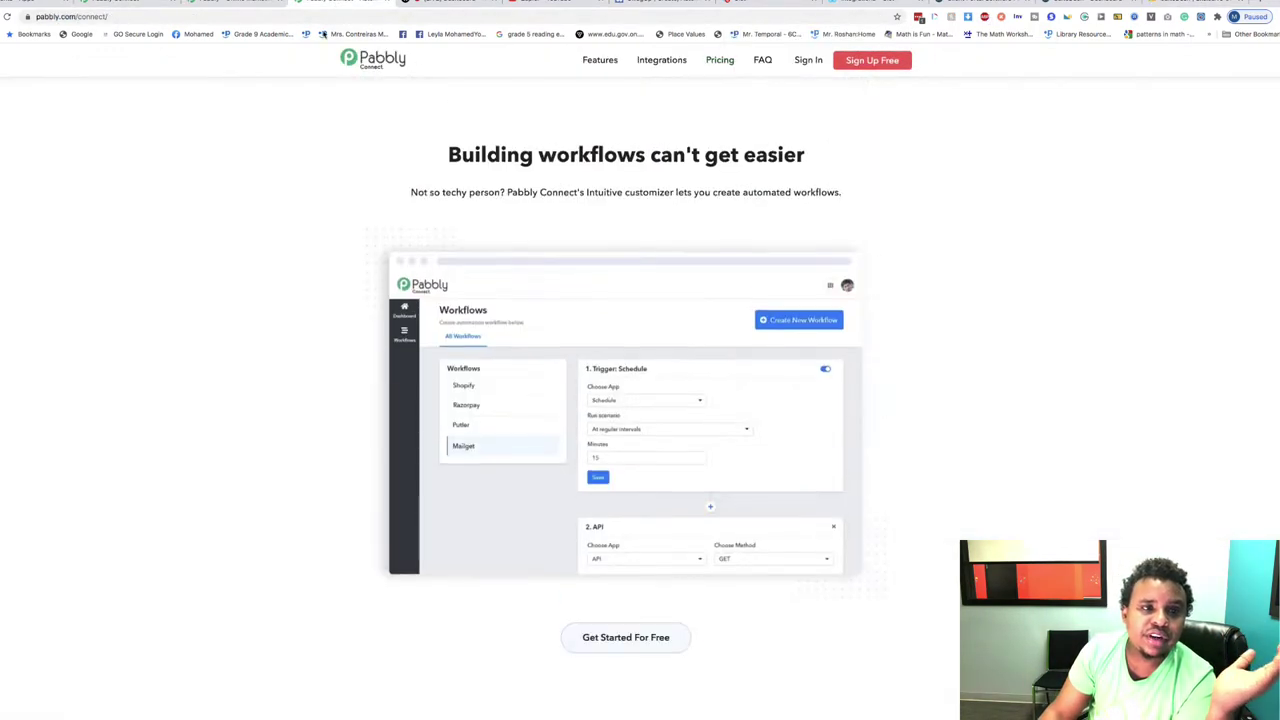
pyautogui.click(230, 3)
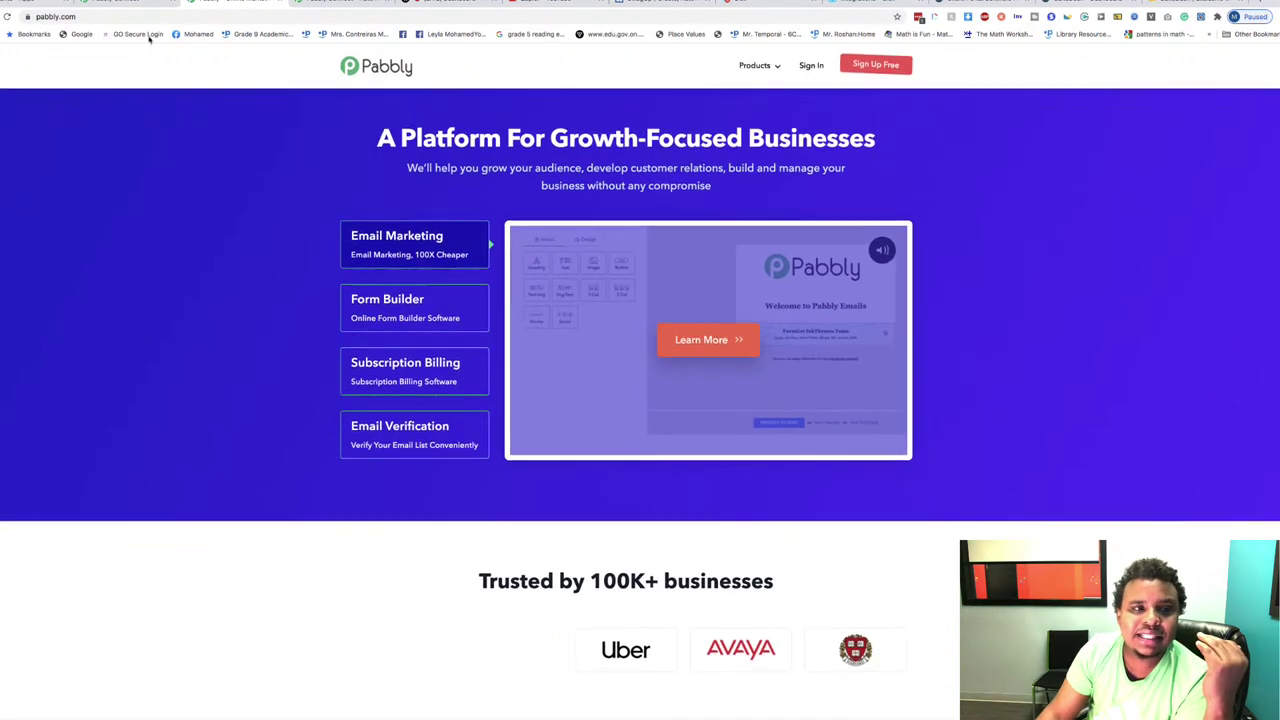
pyautogui.click(110, 3)
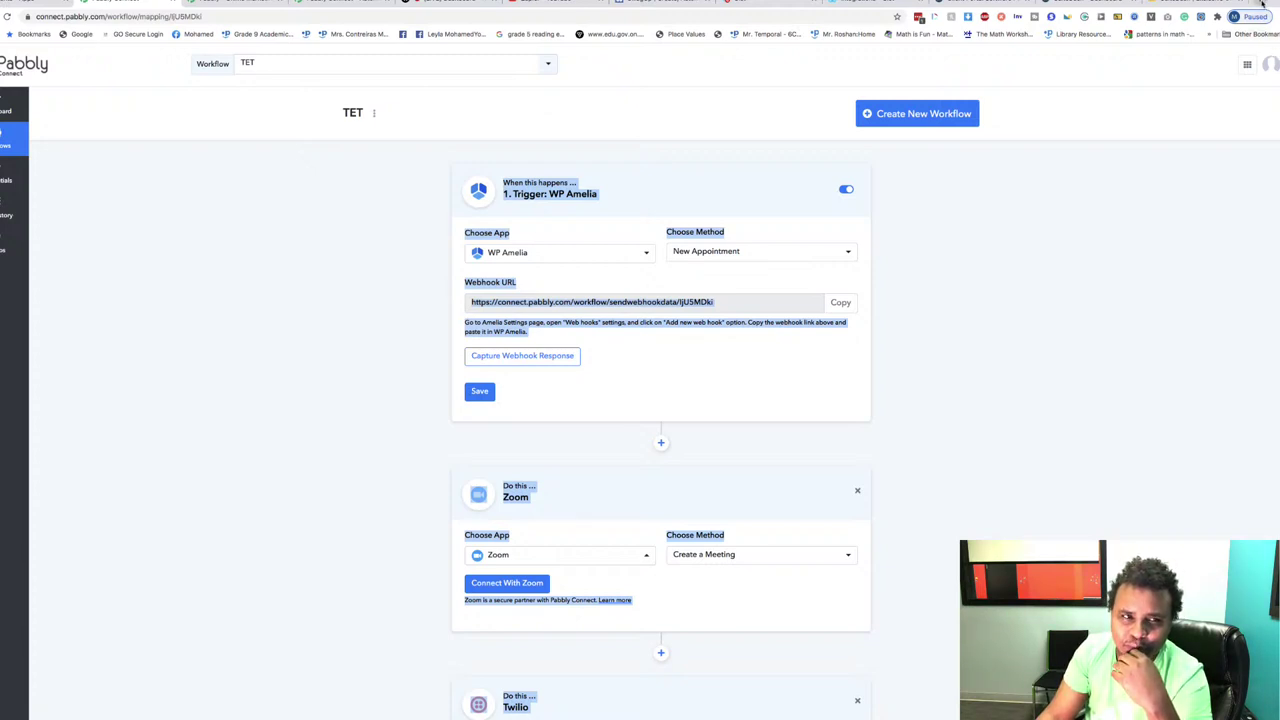
# Step: In a new tab, load the digitalthink.ca/elfsight/ page
pyautogui.click(1262, 4)
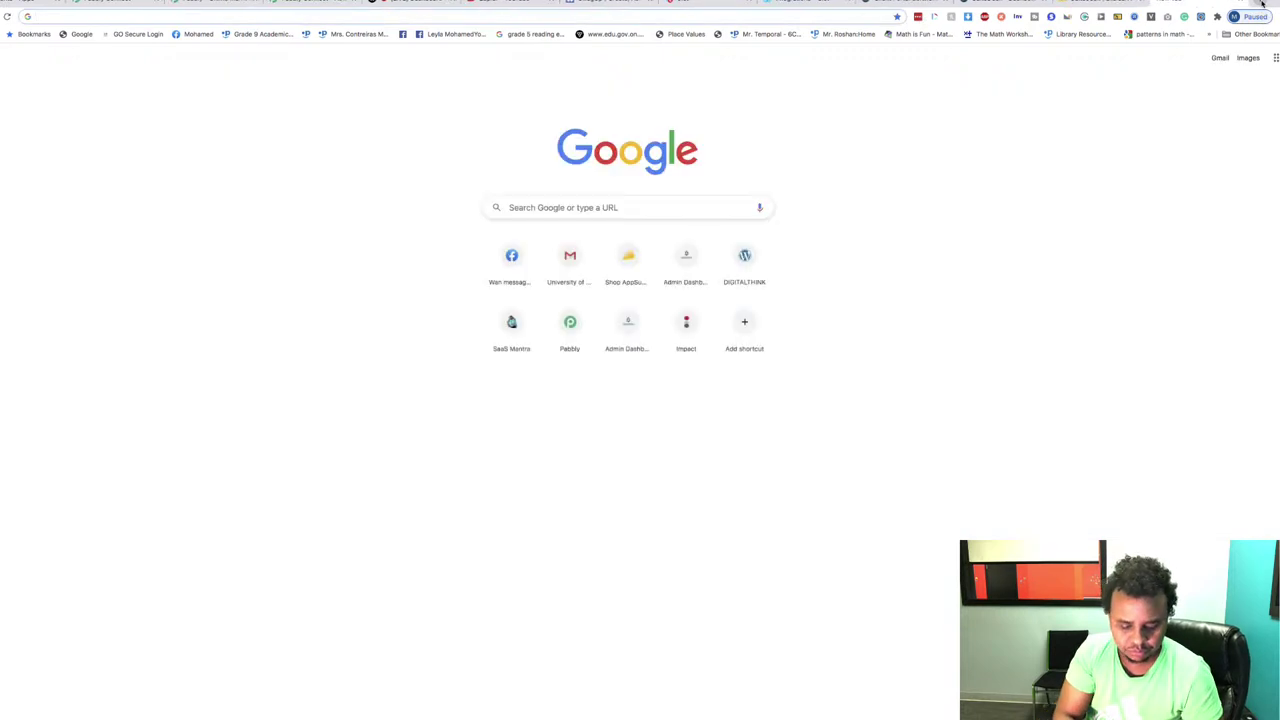
pyautogui.write('digitah')
pyautogui.press('BackSpace')
pyautogui.press('BackSpace')
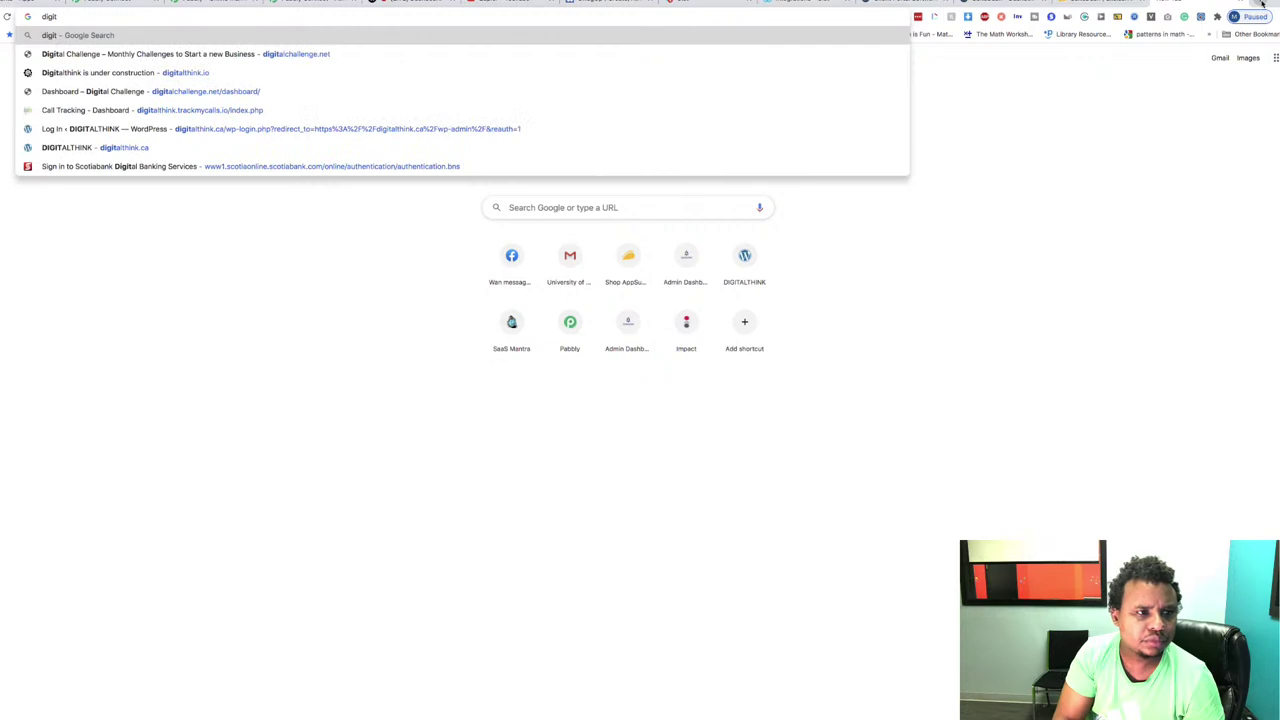
pyautogui.press('BackSpace')
pyautogui.write('al')
pyautogui.press('BackSpace')
pyautogui.press('BackSpace')
pyautogui.write('talthin')
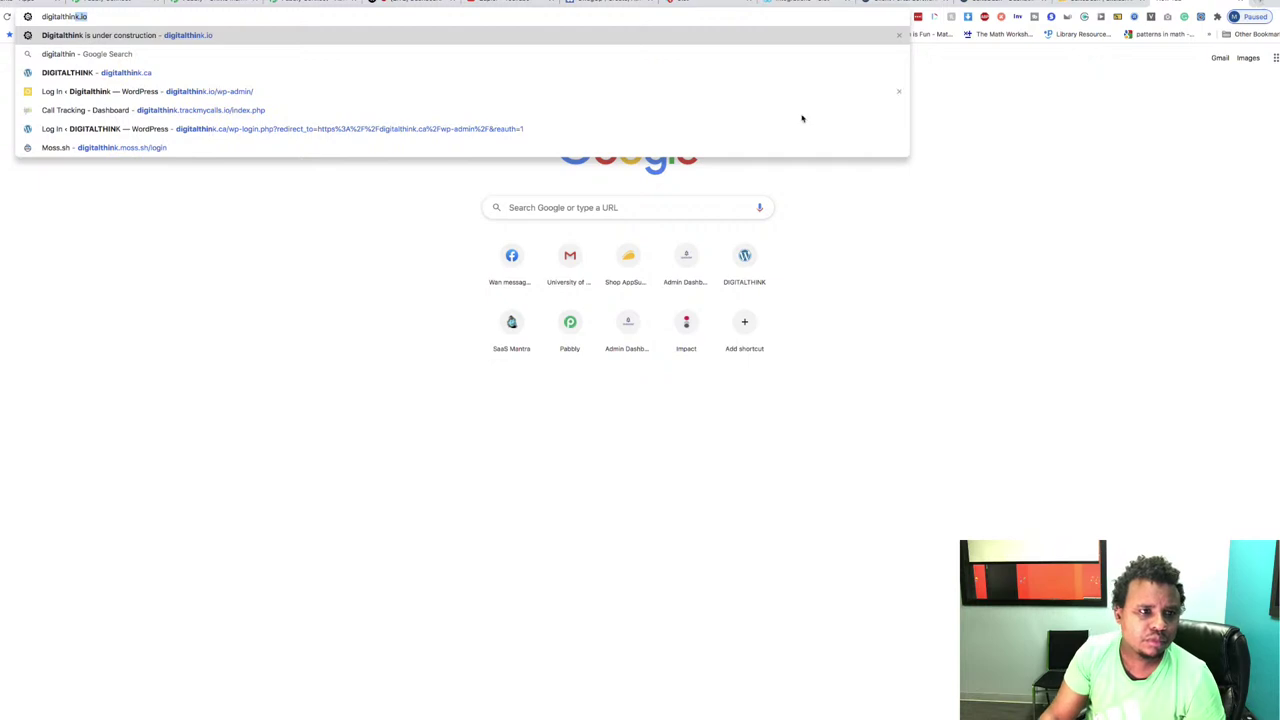
pyautogui.click(150, 78)
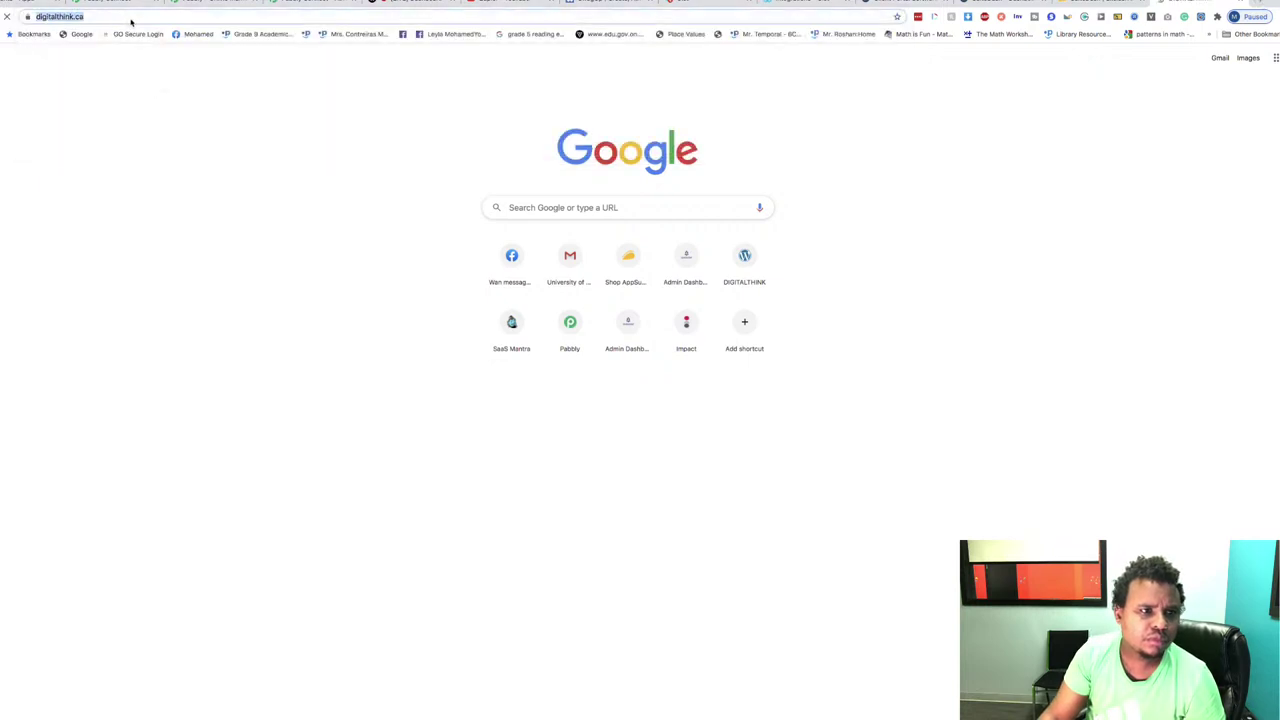
pyautogui.write('elfsight/')
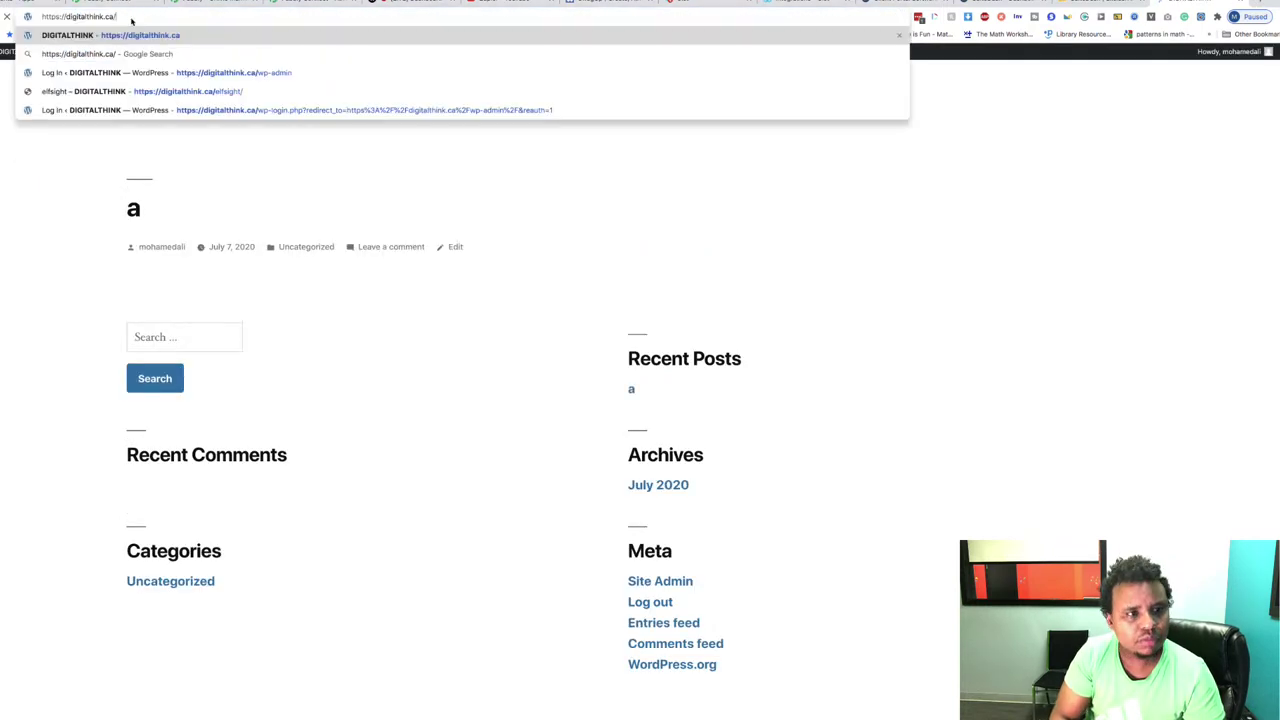
pyautogui.press('Return')
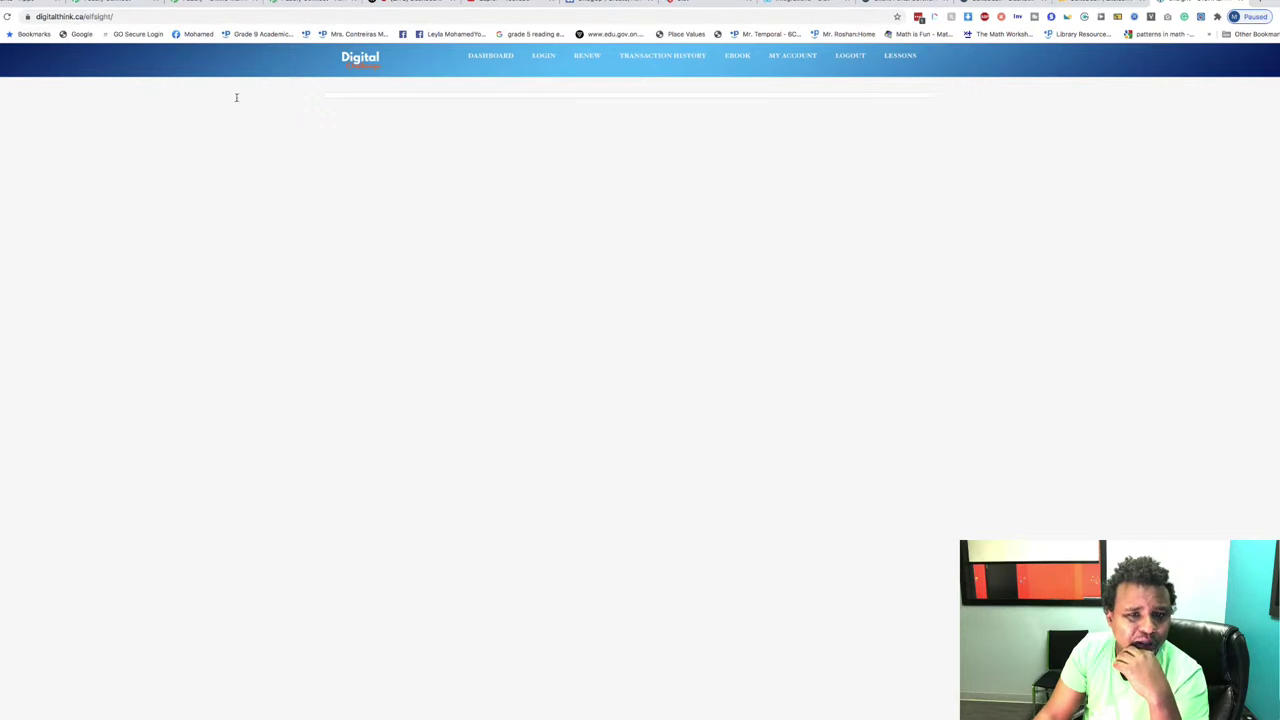
# Step: Open the products dashboard, then load digitalthink.ca/wp-admin
pyautogui.click(478, 62)
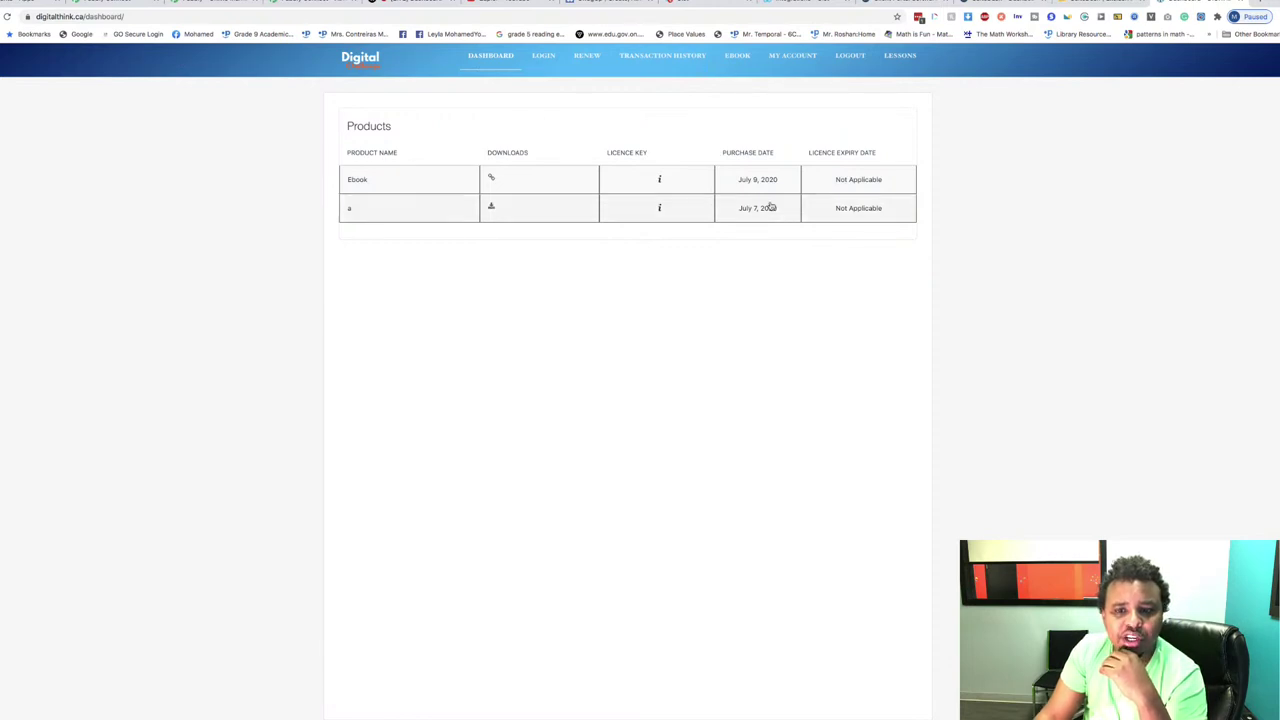
pyautogui.click(163, 17)
pyautogui.click(163, 17)
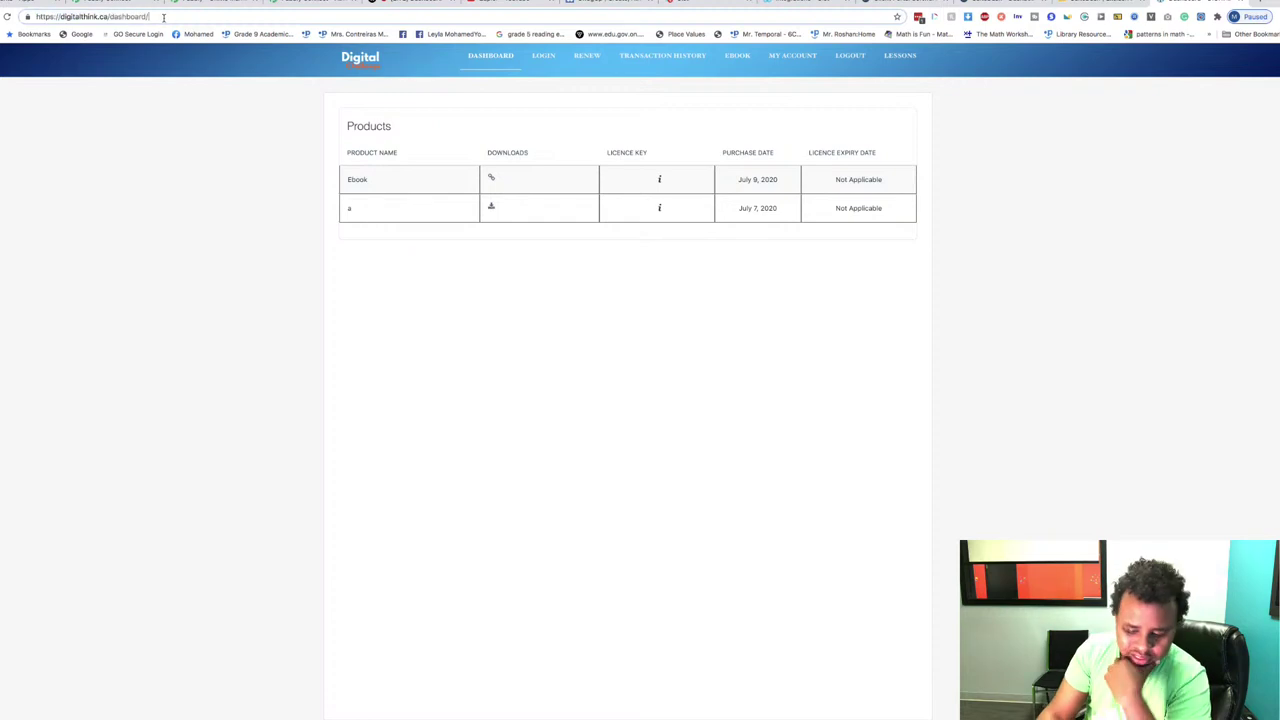
pyautogui.press('BackSpace')
pyautogui.press('BackSpace')
pyautogui.press('BackSpace')
pyautogui.press('BackSpace')
pyautogui.press('BackSpace')
pyautogui.press('BackSpace')
pyautogui.press('BackSpace')
pyautogui.press('BackSpace')
pyautogui.press('BackSpace')
pyautogui.press('BackSpace')
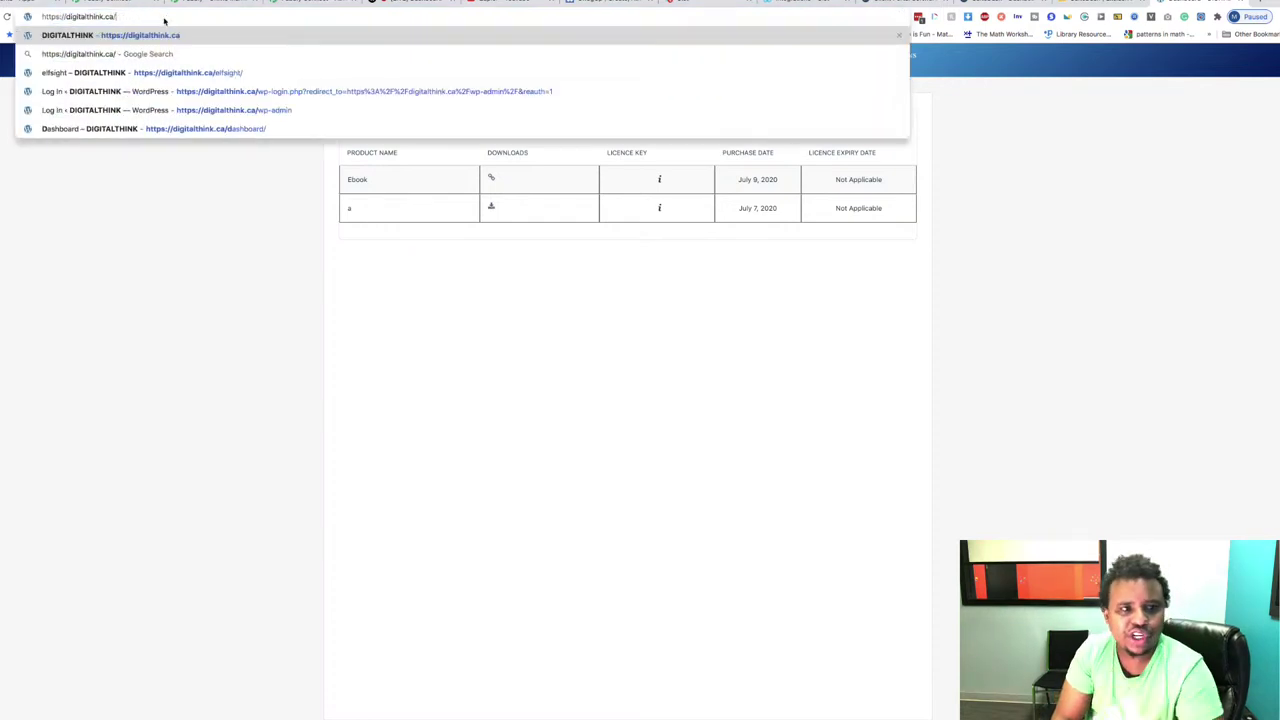
pyautogui.write('wp-admin')
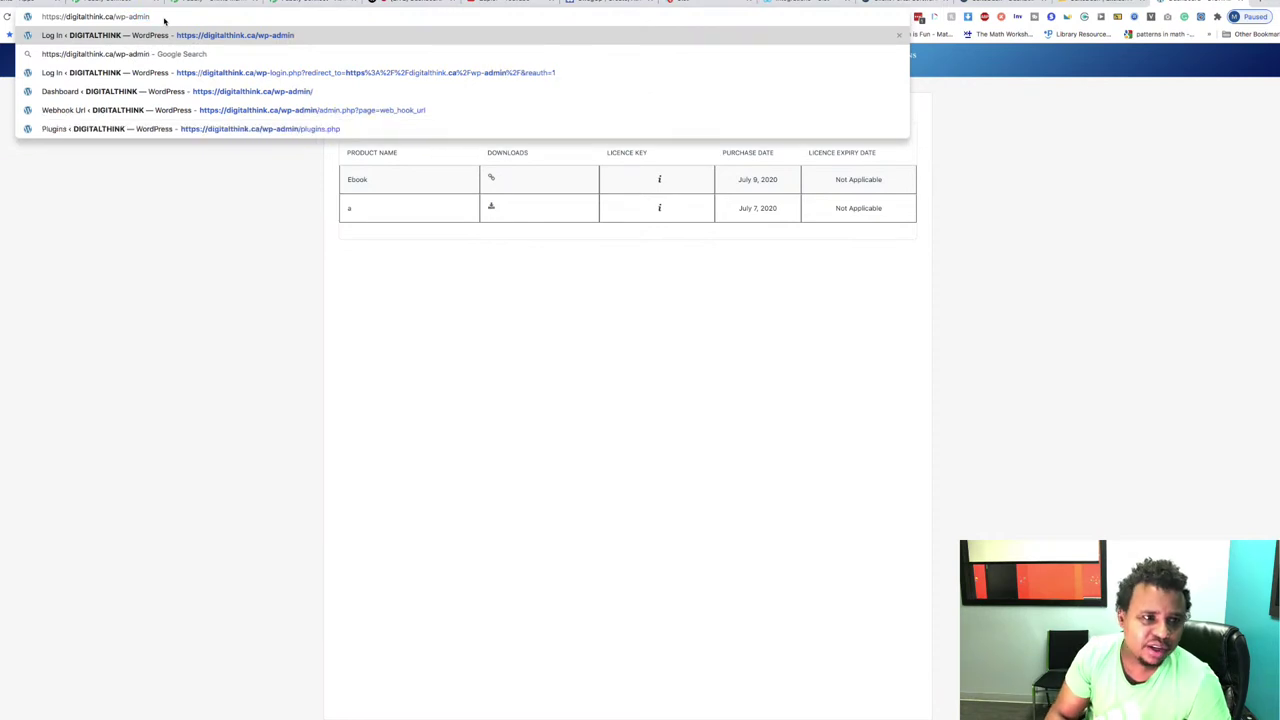
pyautogui.press('Return')
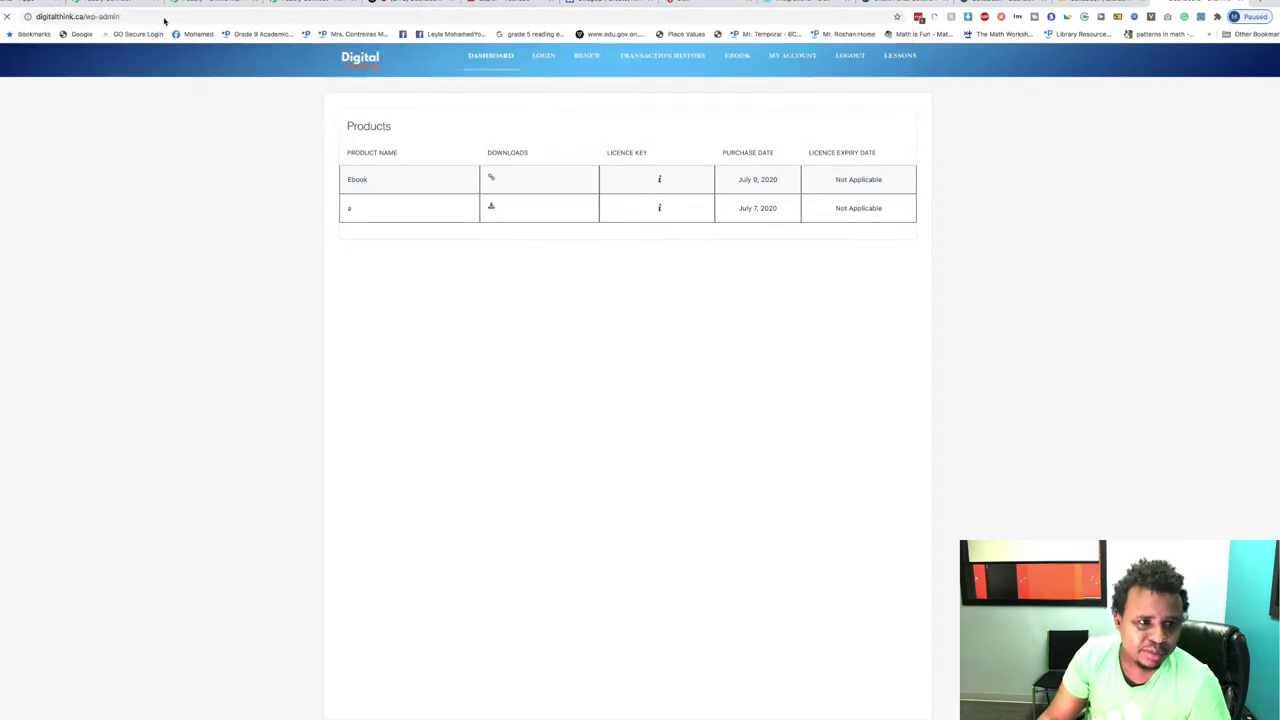
# Step: Check the Pabbly Connect addresses on the Webhook Url page, return to Dashboard, then switch to the Pabbly tab
pyautogui.click(12, 337)
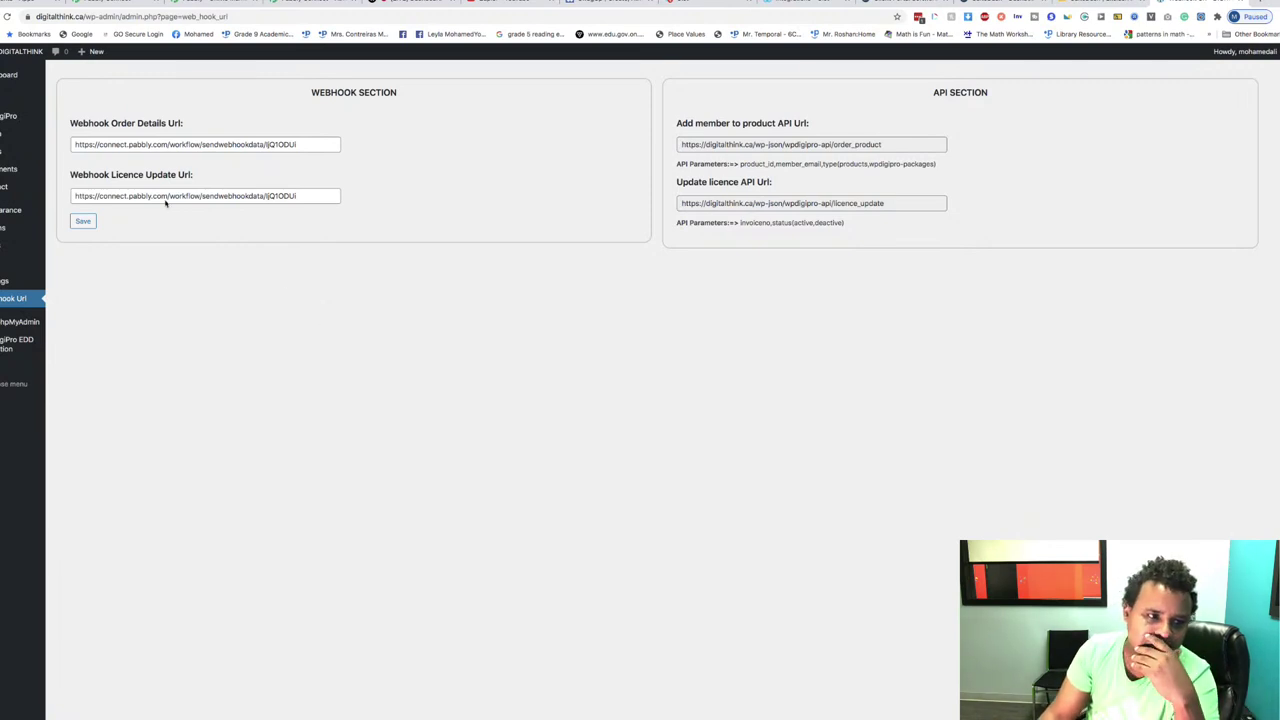
pyautogui.click(7, 78)
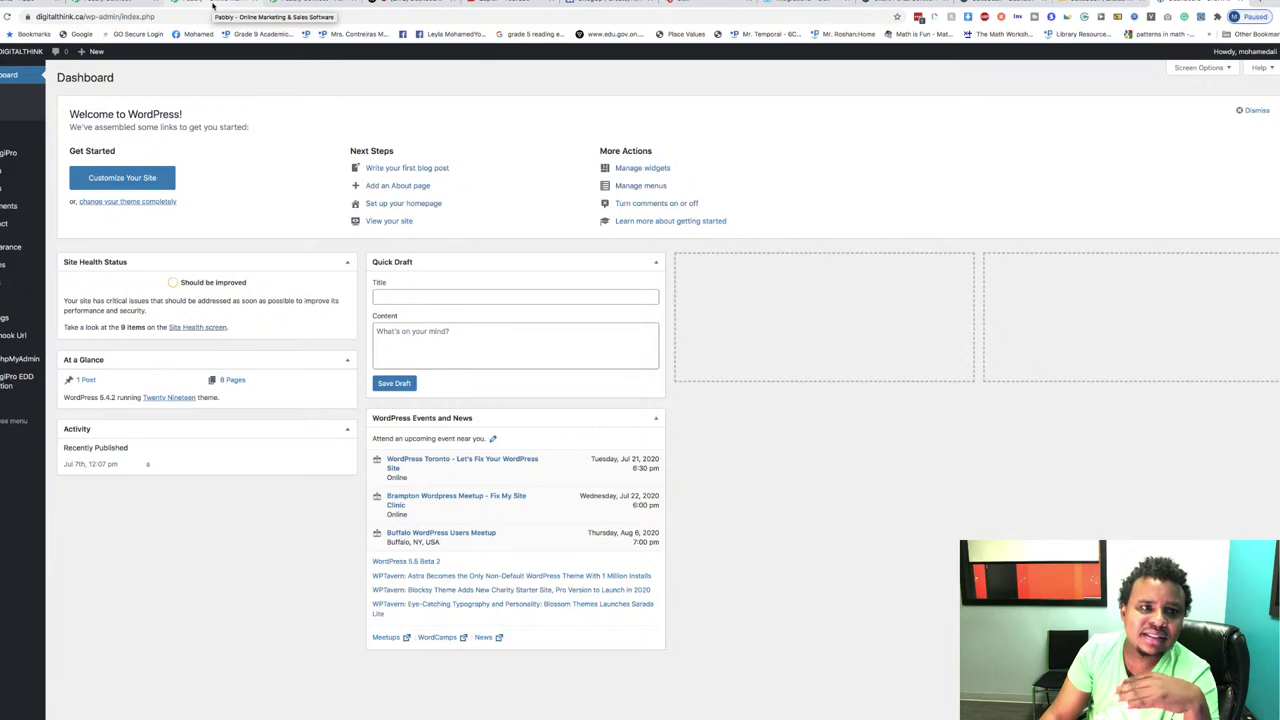
pyautogui.click(213, 6)
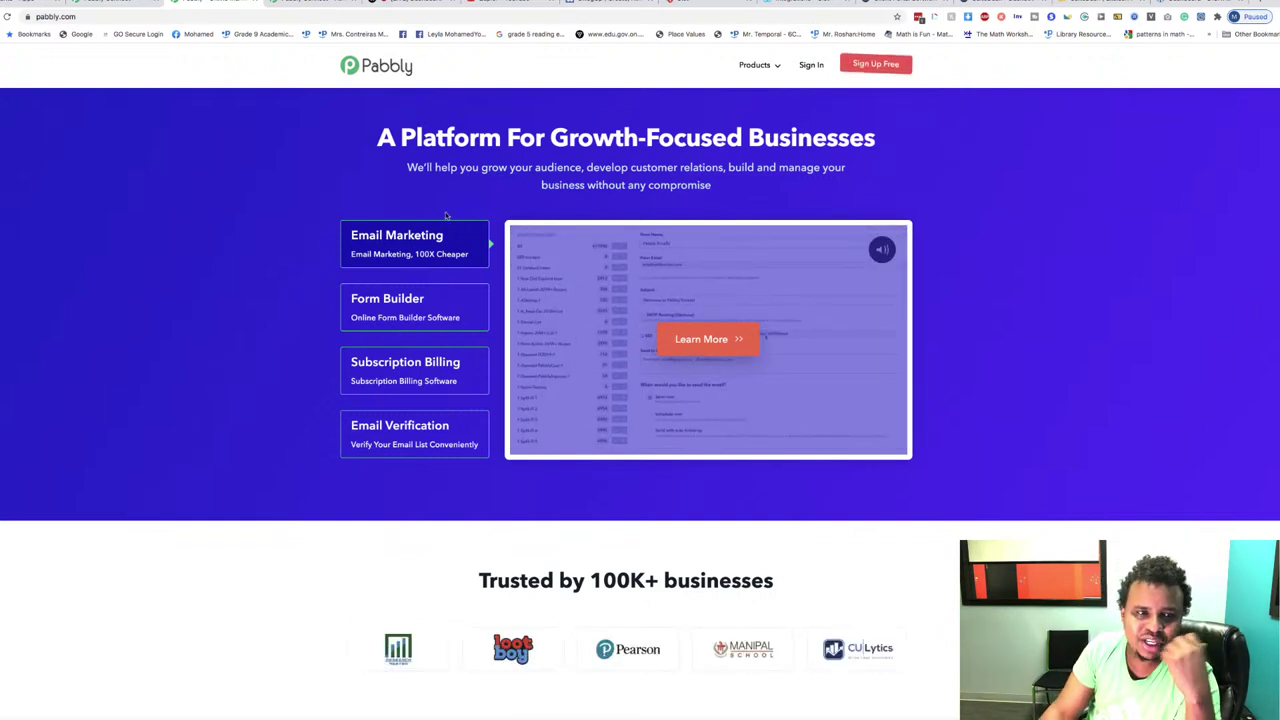
# Step: Browse the pabbly.com/connect product page, then return to the SuiteDash dashboard tab
pyautogui.click(310, 4)
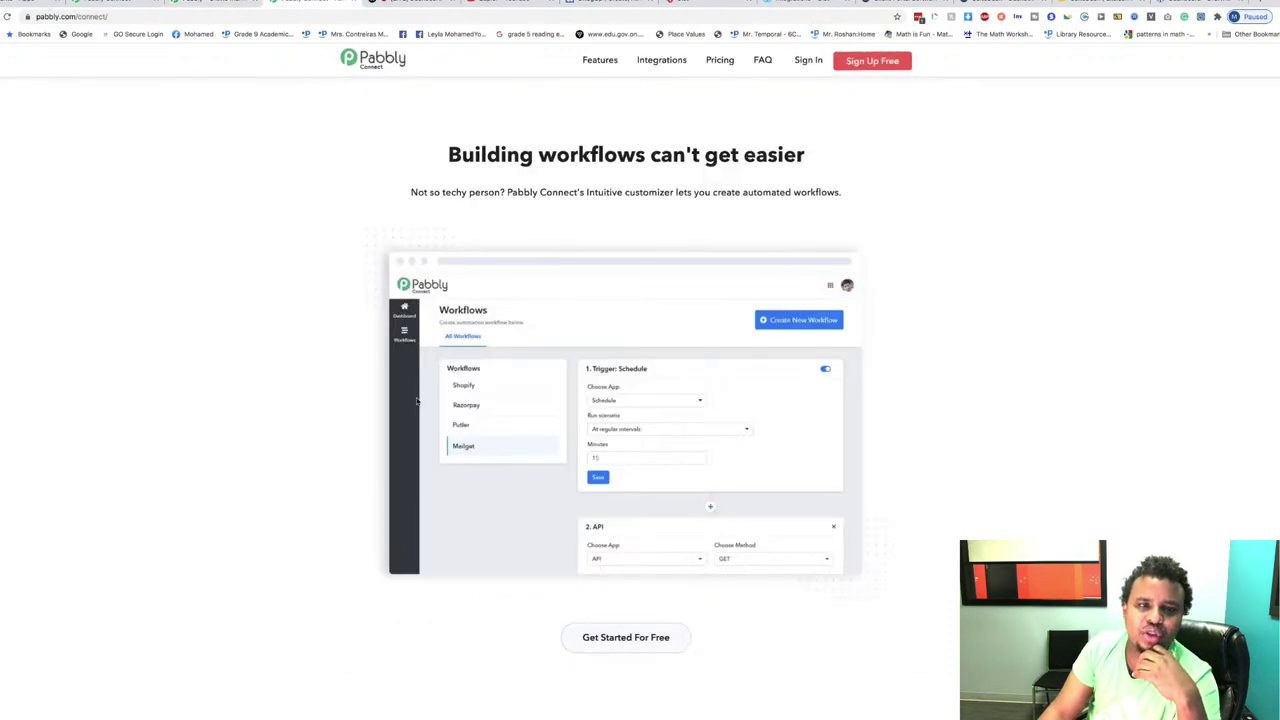
pyautogui.scroll(-10, 665, 382)
pyautogui.scroll(10, 665, 382)
pyautogui.scroll(-15, 665, 382)
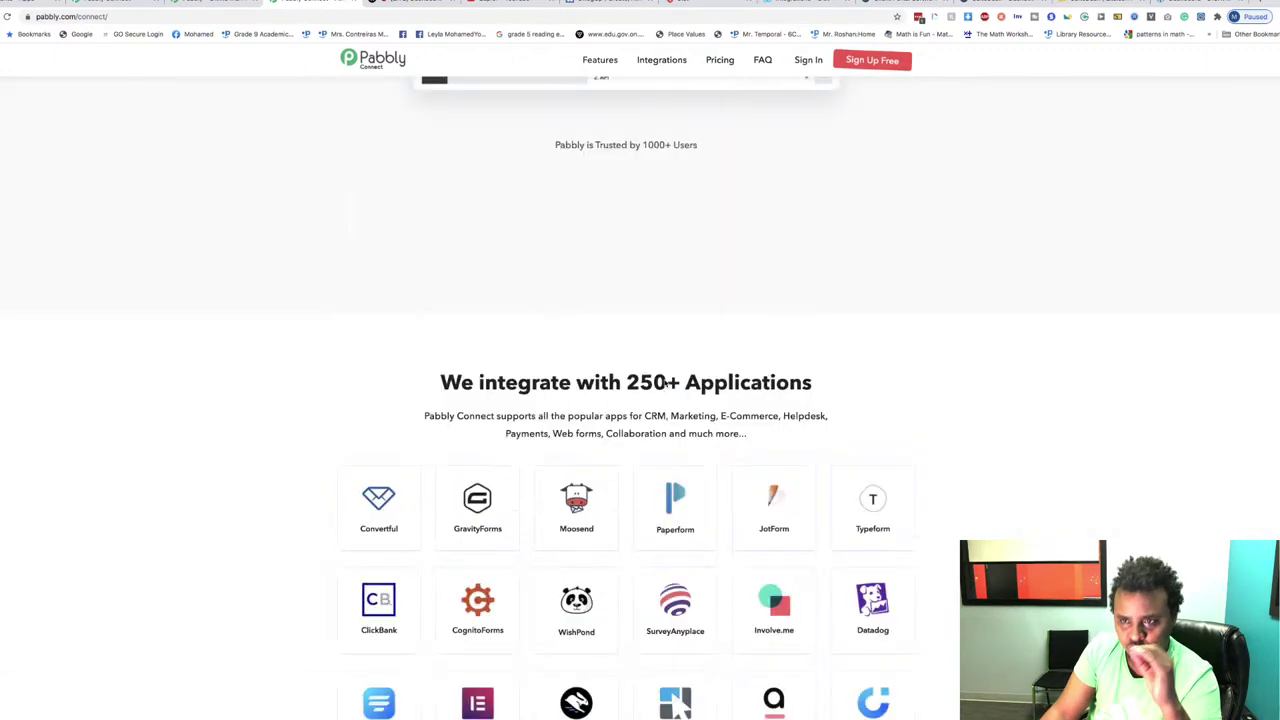
pyautogui.scroll(5, 665, 382)
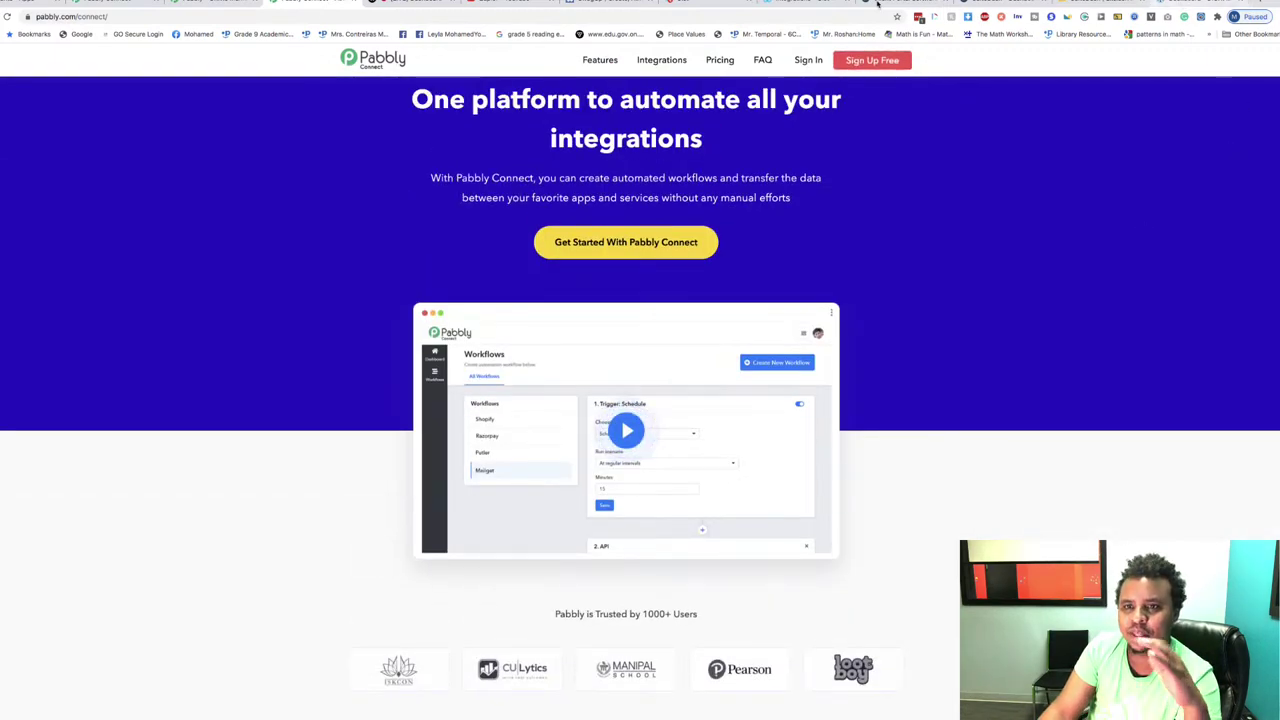
pyautogui.click(990, 7)
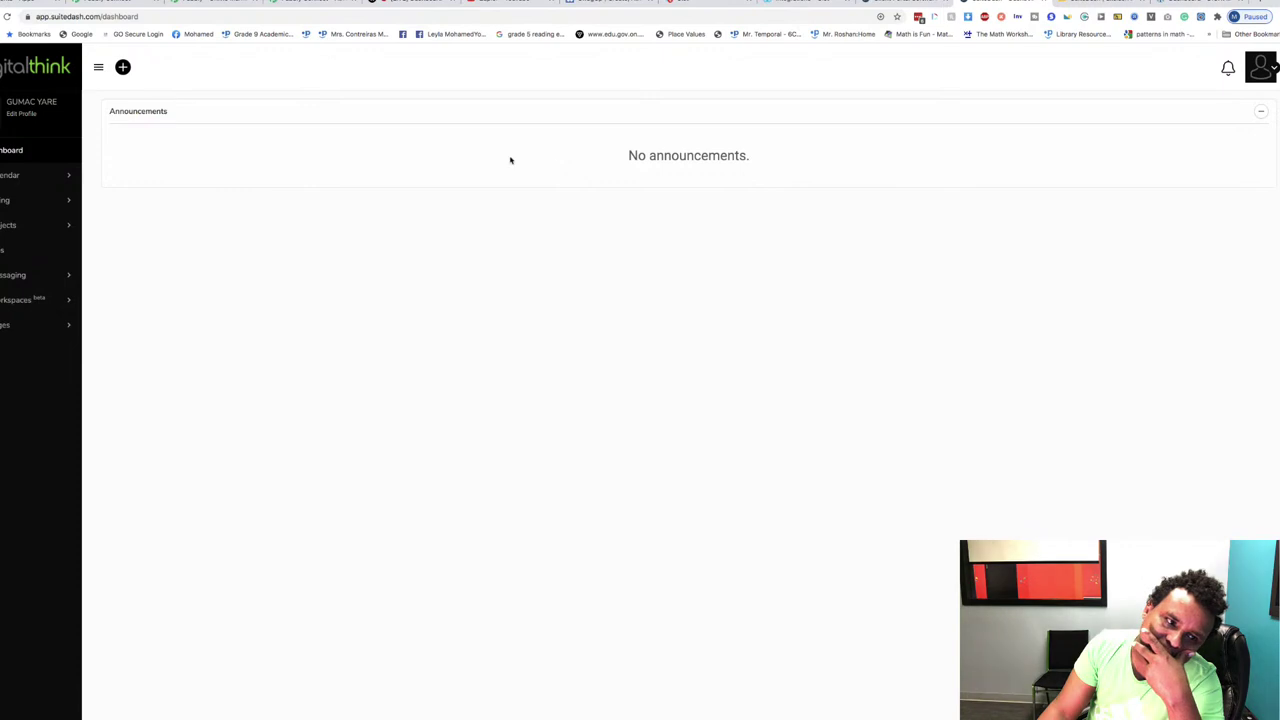
# Step: Expand Pages in the portal sidebar and open the Iframe page with the embedded Craftwise site
pyautogui.click(46, 327)
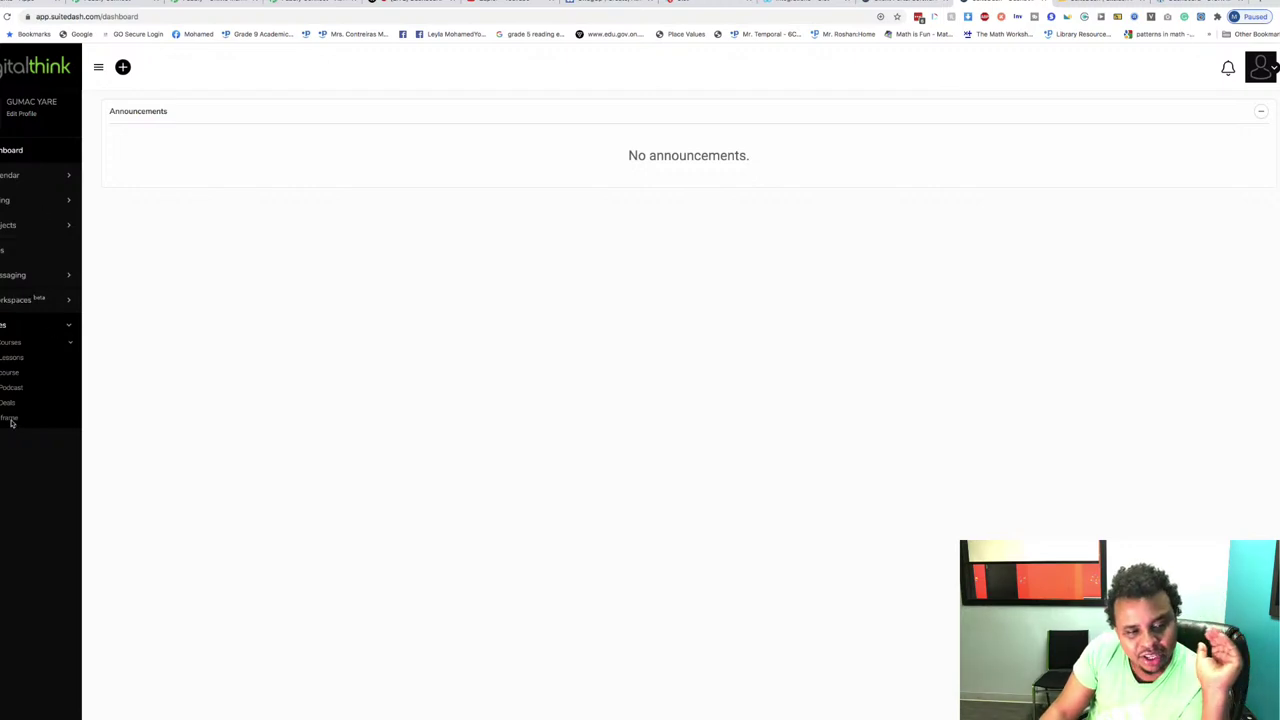
pyautogui.click(11, 421)
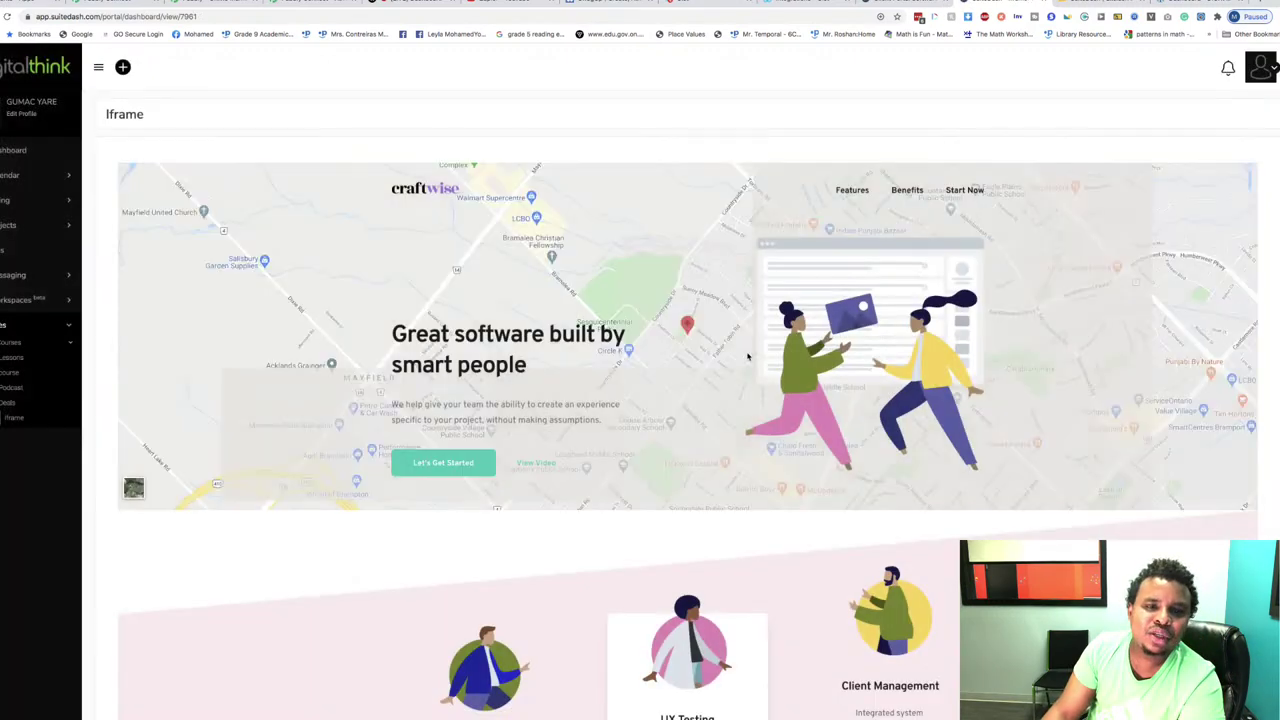
# Step: Scroll through the embedded Craftwise website on the portal's Iframe page
pyautogui.scroll(-5, 748, 356)
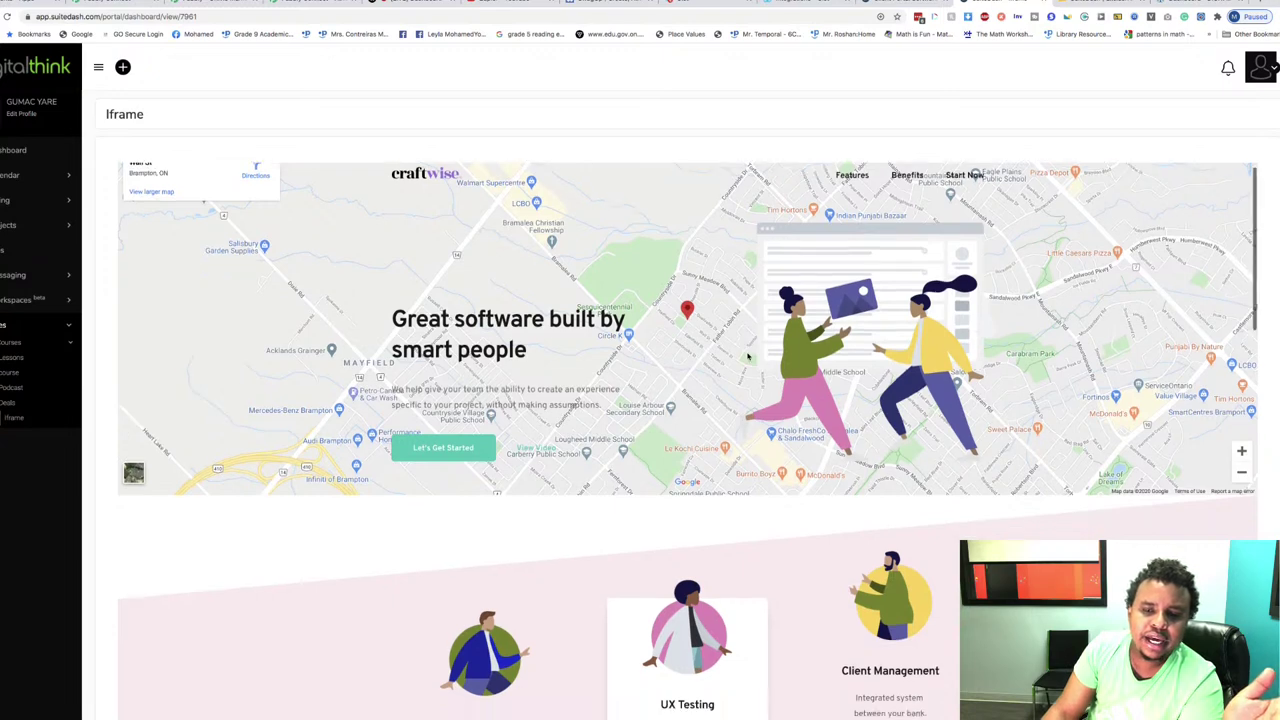
pyautogui.scroll(-10, 748, 356)
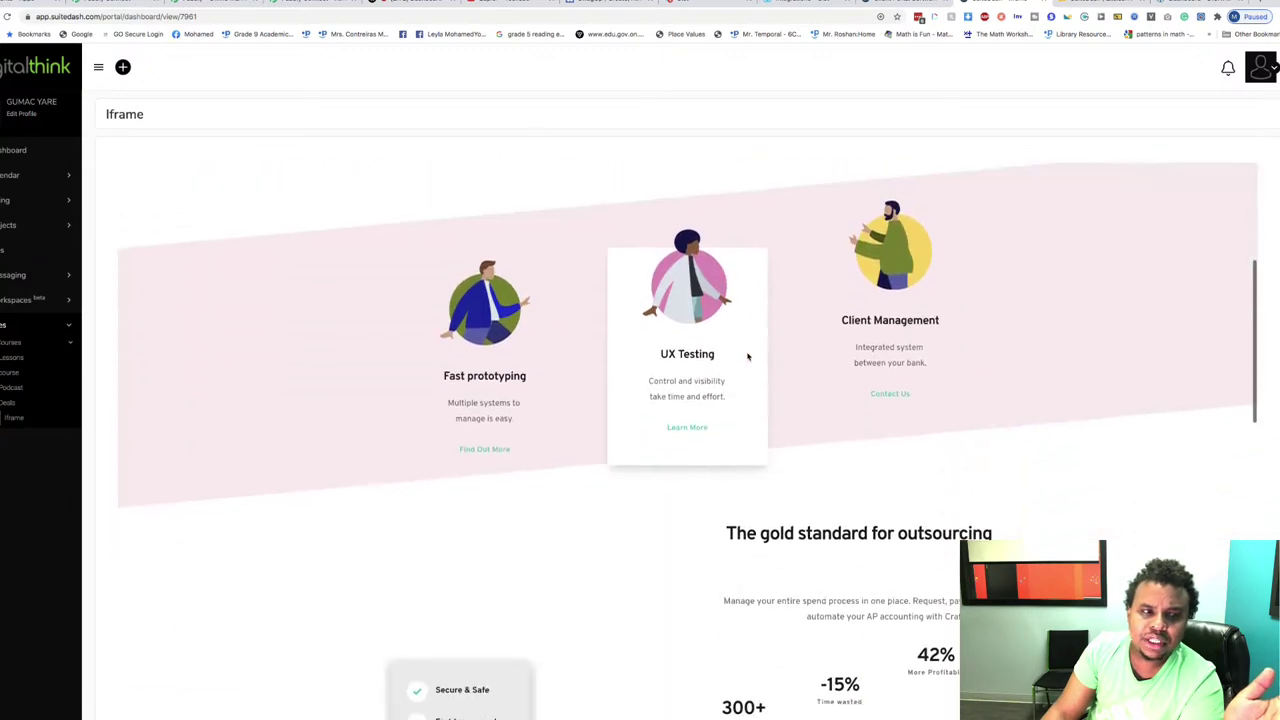
pyautogui.scroll(-5, 748, 356)
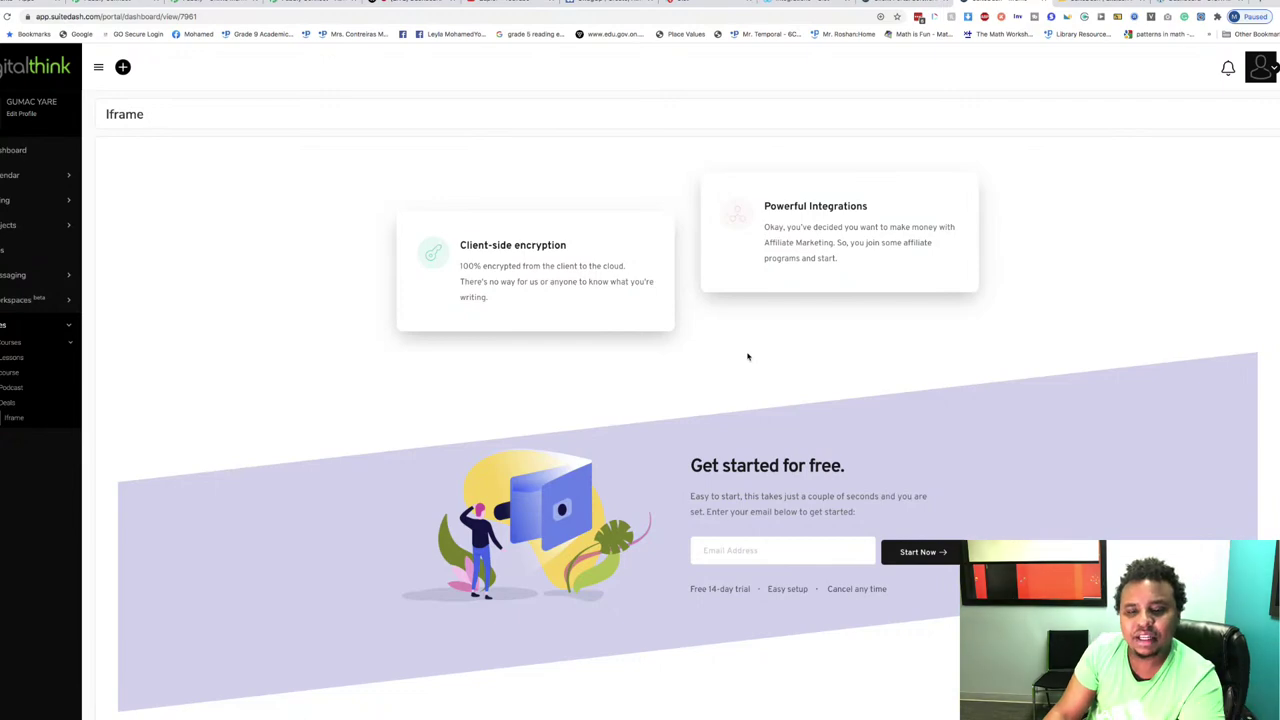
pyautogui.scroll(-6, 748, 356)
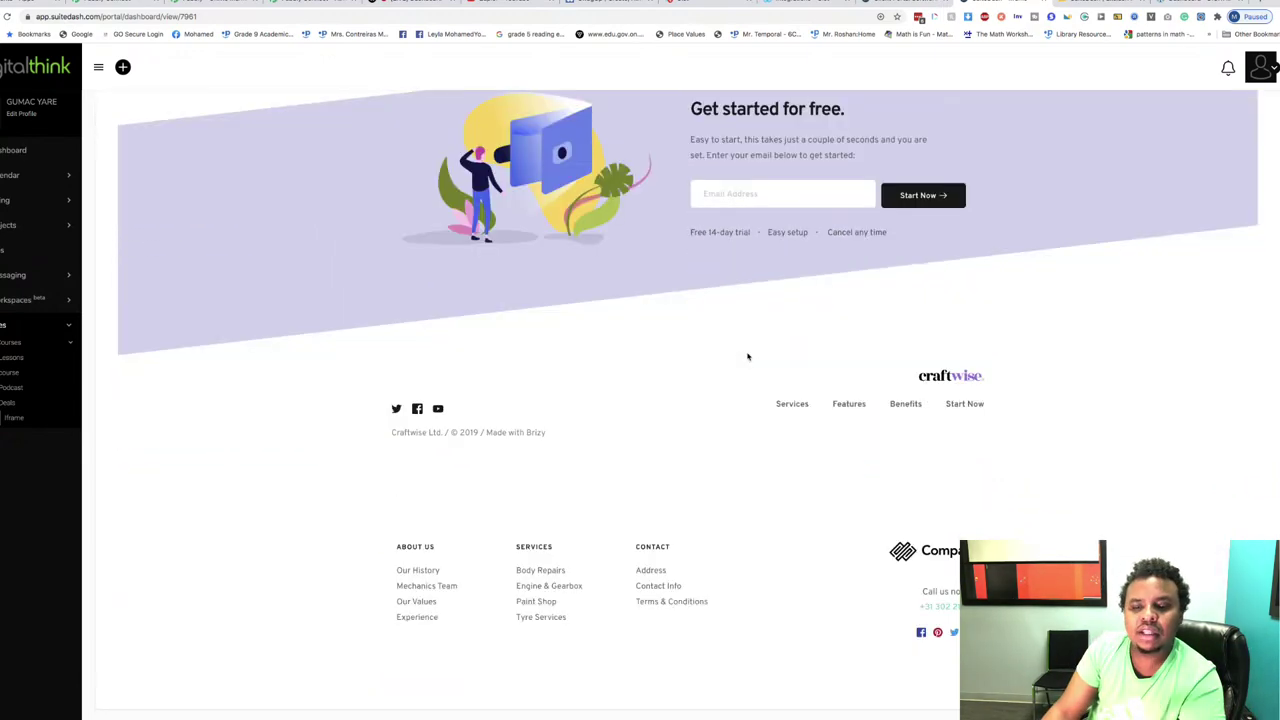
pyautogui.scroll(10, 748, 356)
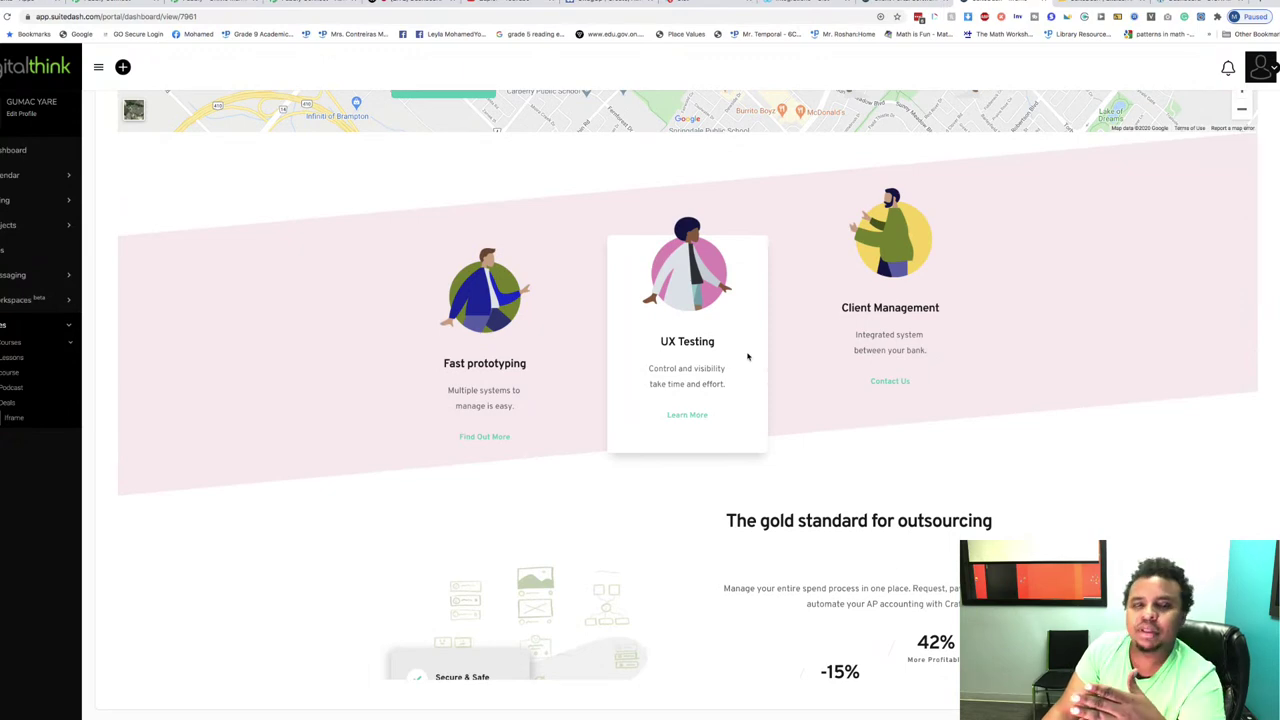
pyautogui.scroll(4, 748, 356)
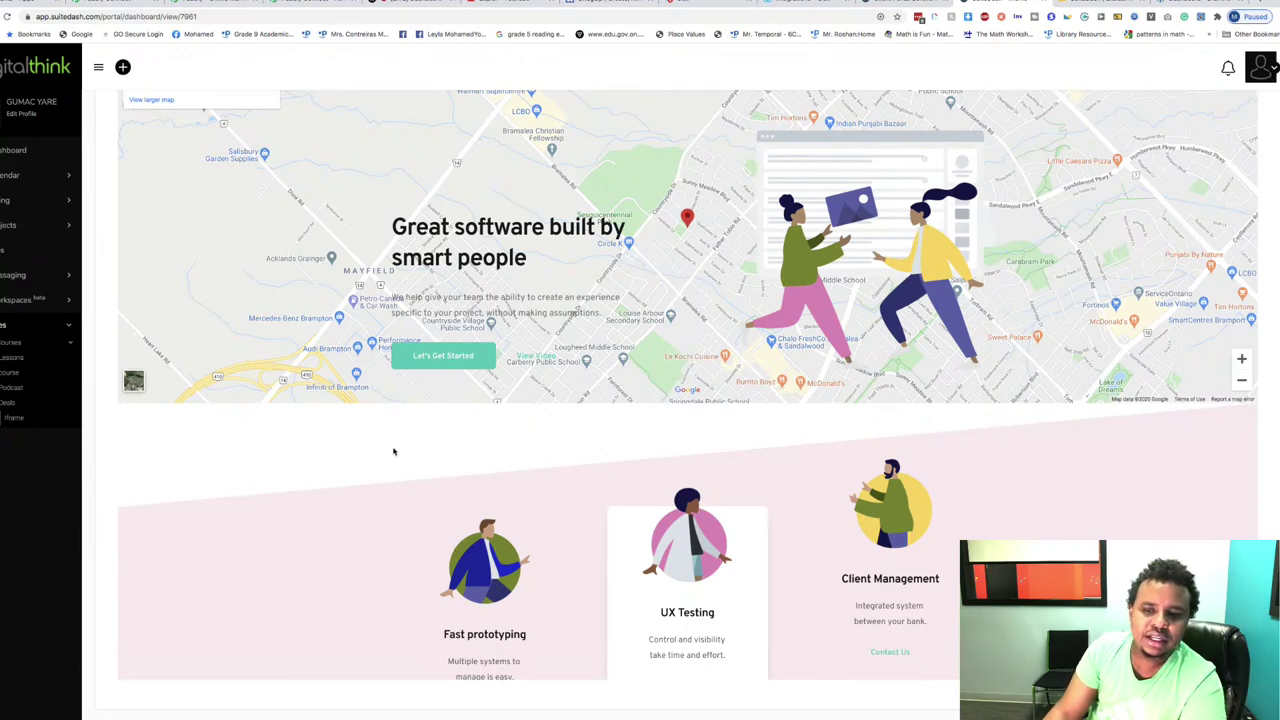
pyautogui.scroll(-4, 400, 450)
pyautogui.scroll(-10, 400, 450)
pyautogui.scroll(10, 400, 450)
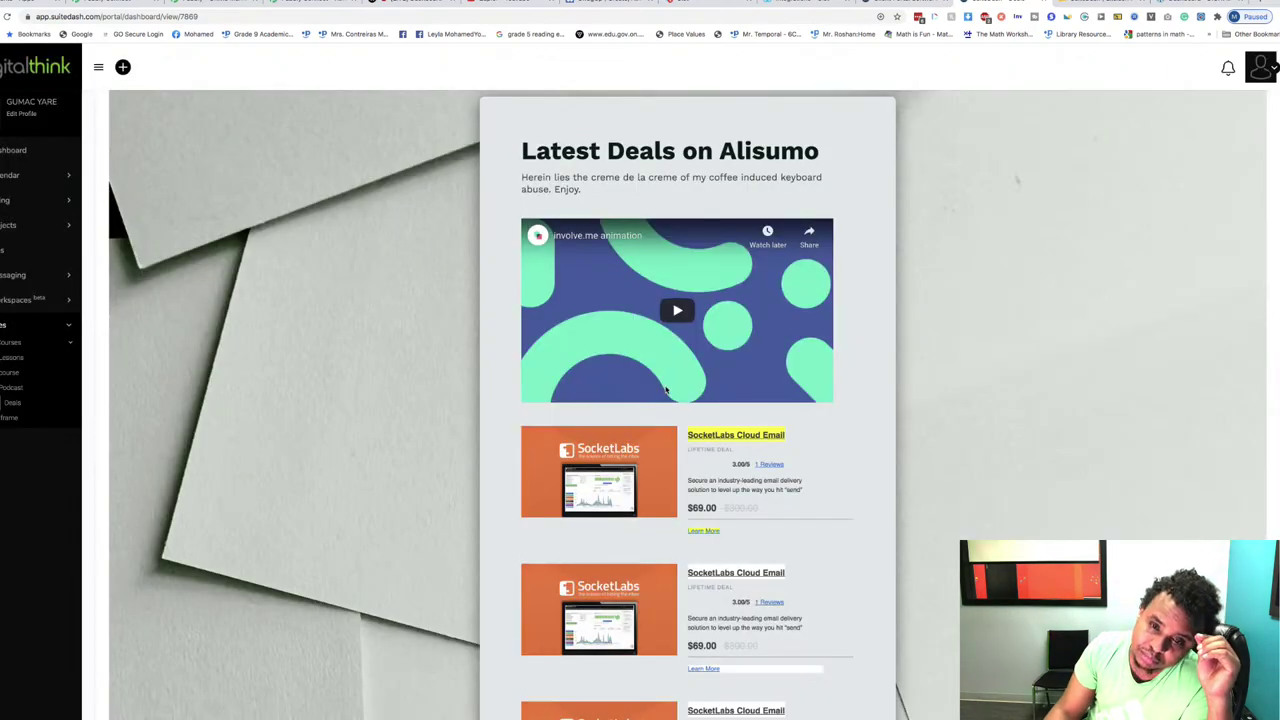
# Step: Scroll the Alisumo Deals page and play the embedded involve.me animation video
pyautogui.scroll(-5, 666, 390)
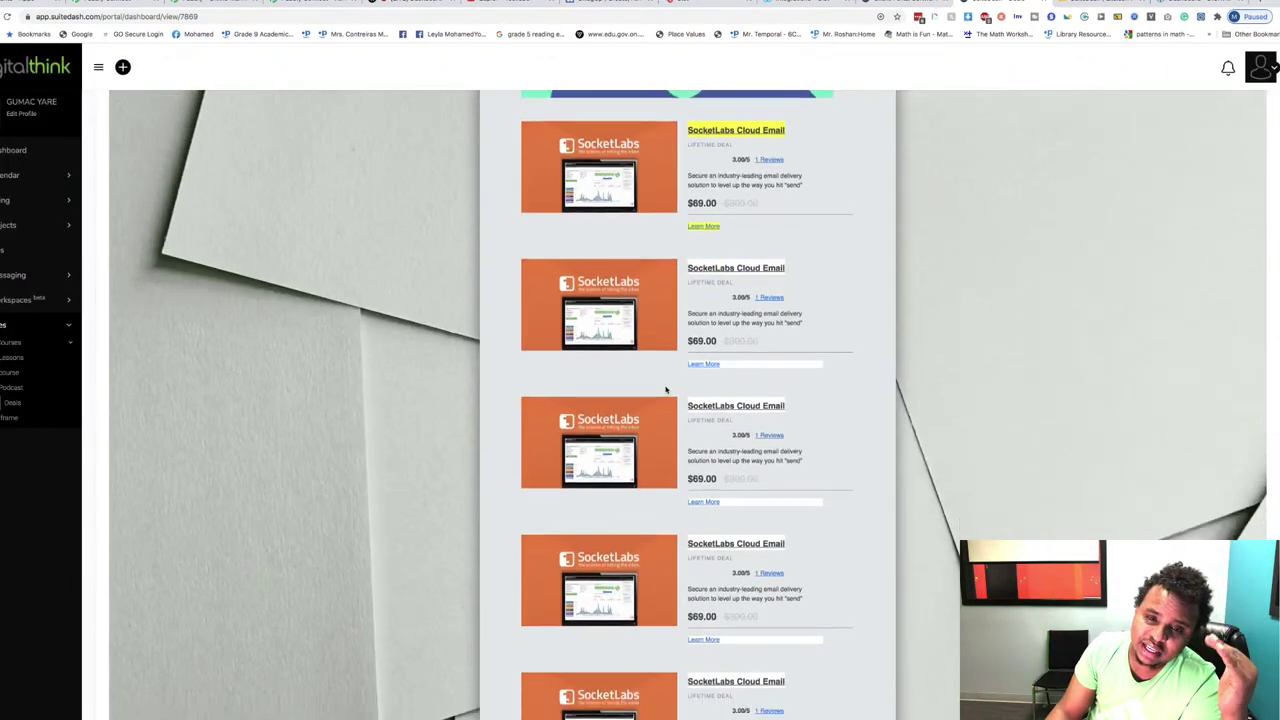
pyautogui.scroll(6, 666, 390)
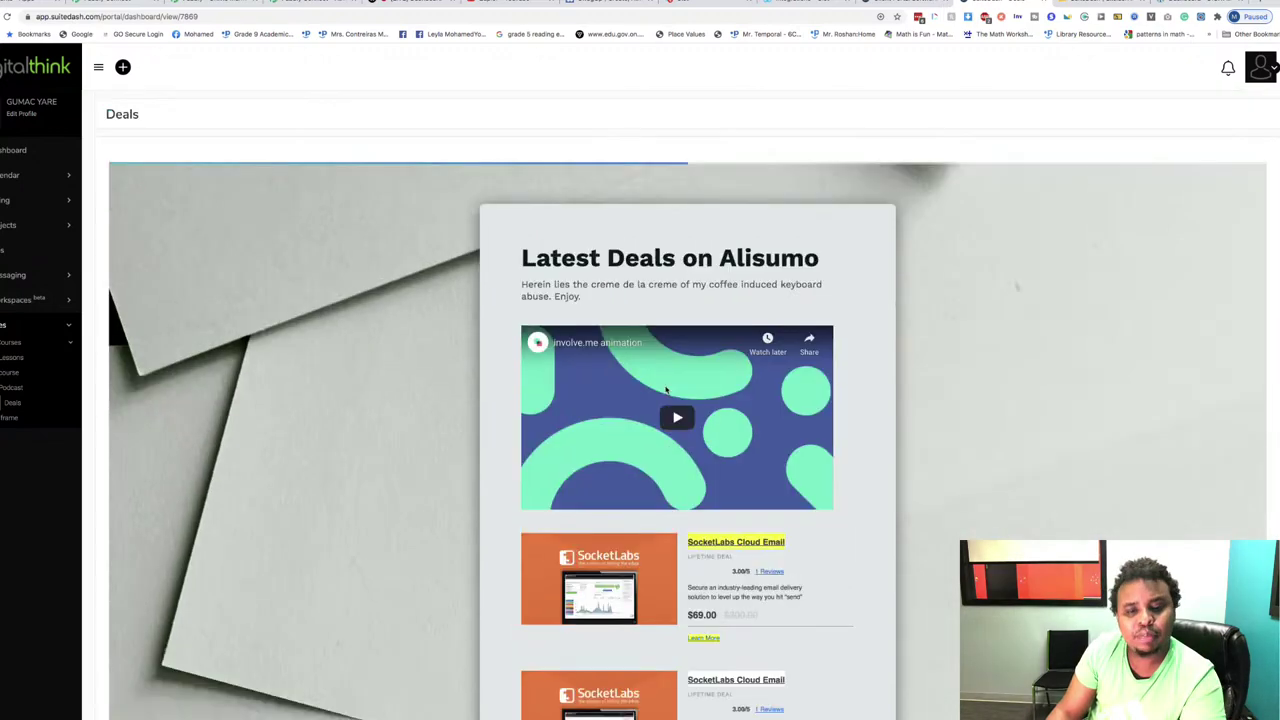
pyautogui.scroll(-10, 666, 390)
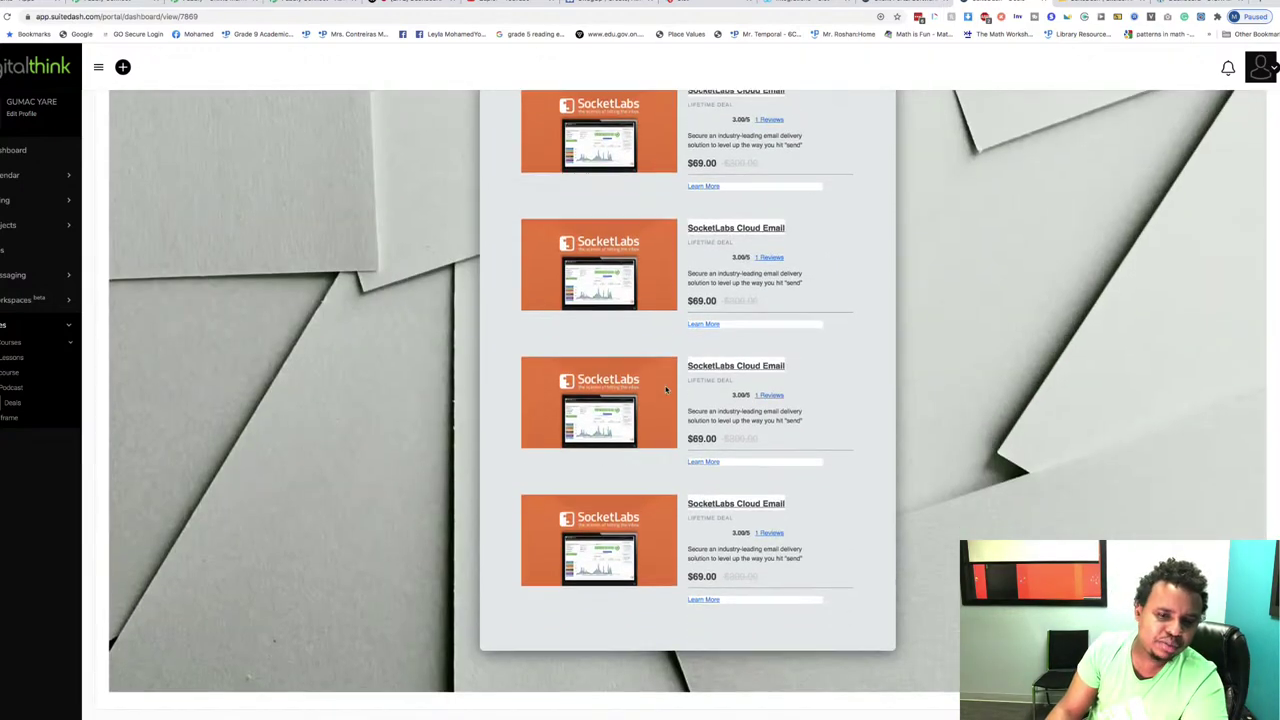
pyautogui.scroll(10, 666, 390)
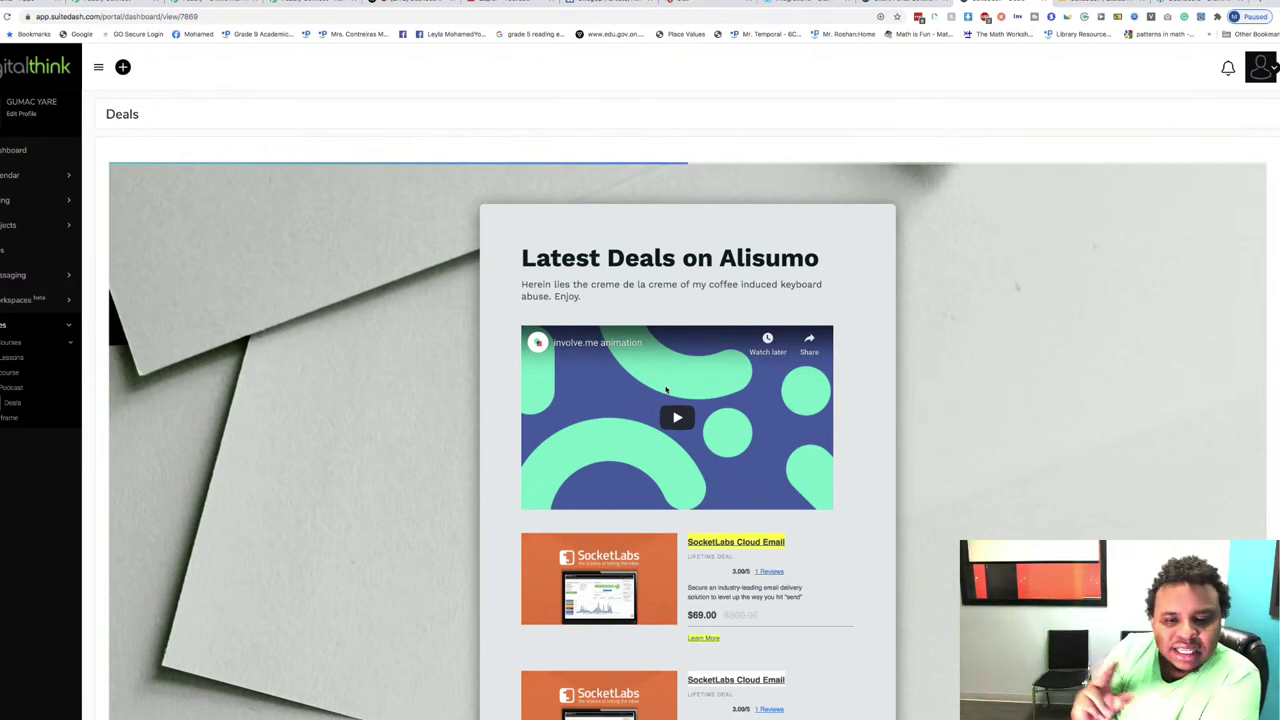
pyautogui.scroll(-3, 666, 390)
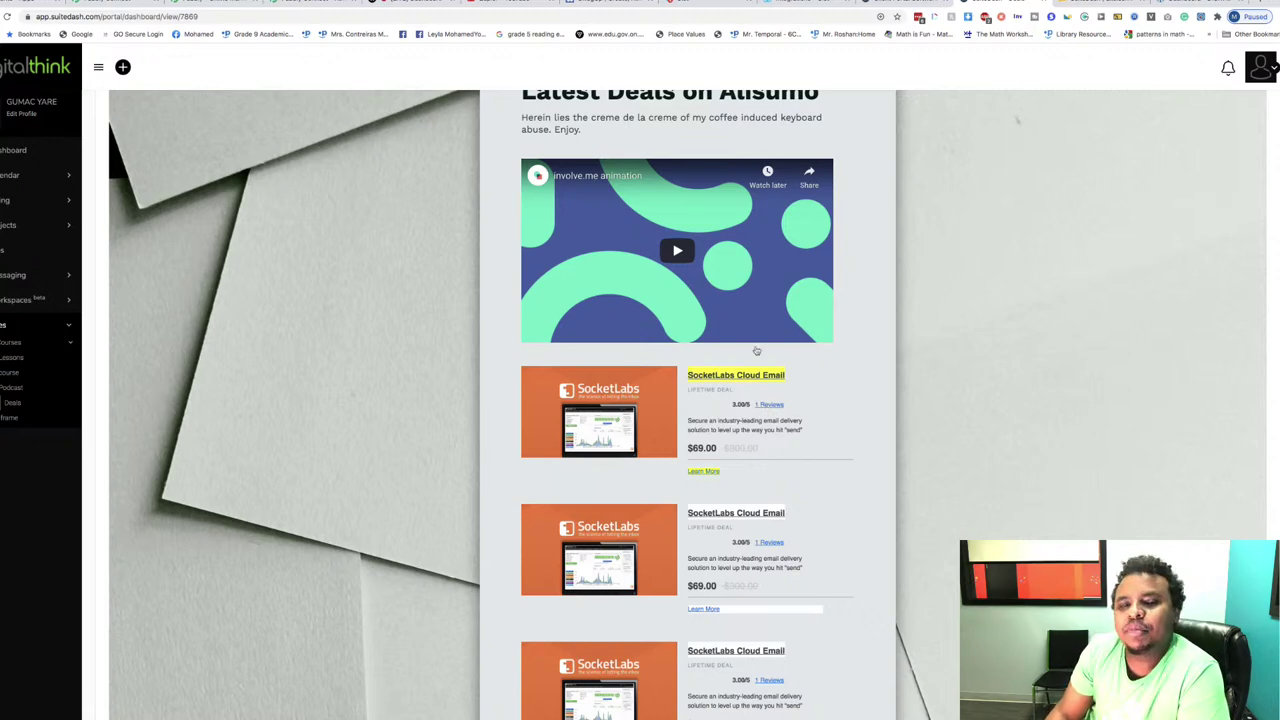
pyautogui.scroll(-4, 690, 380)
pyautogui.scroll(8, 676, 393)
pyautogui.click(678, 414)
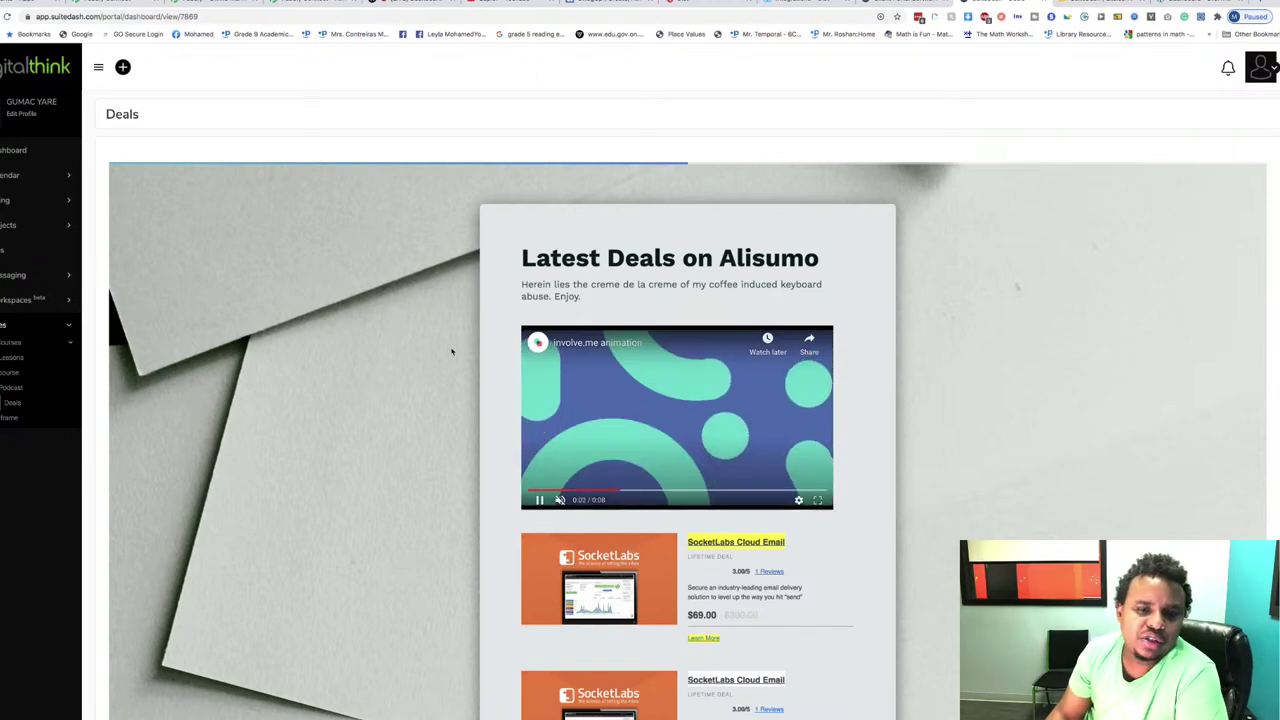
# Step: Look over the remaining deals, then go to Podcast, confirming Leave in the 'Leave site?' dialog
pyautogui.scroll(-2, 386, 366)
pyautogui.scroll(-4, 383, 366)
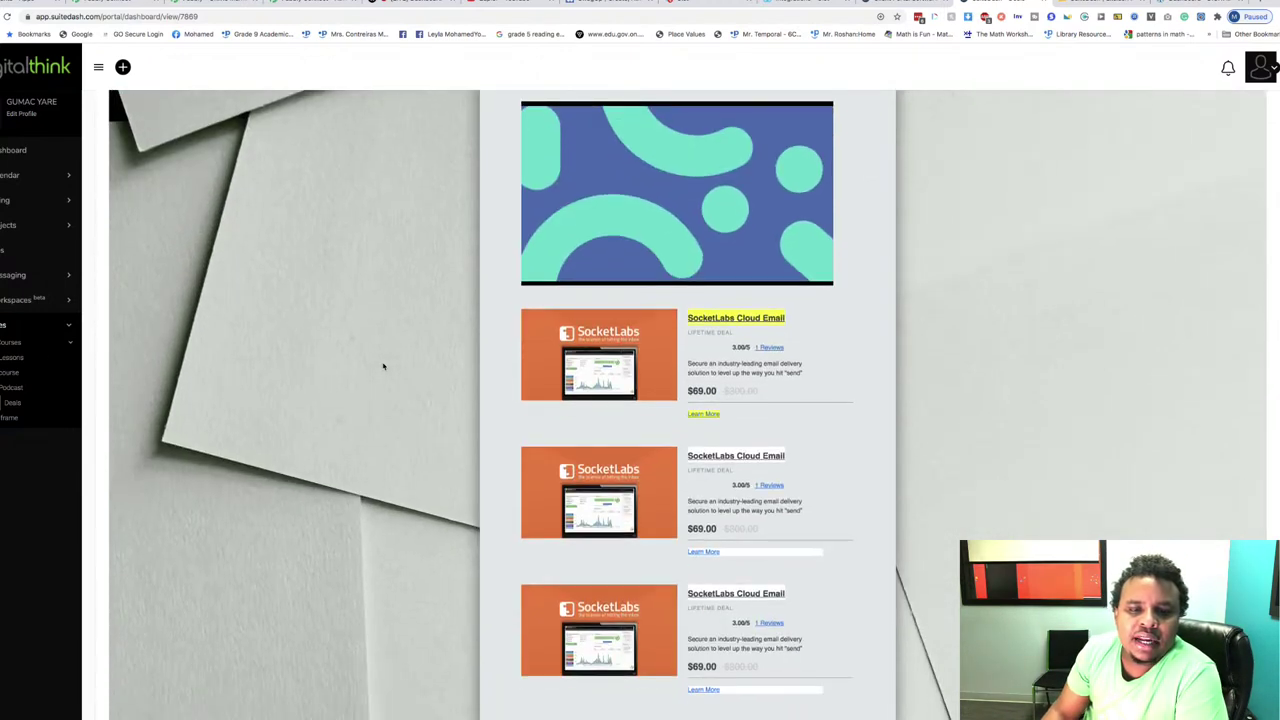
pyautogui.scroll(6, 383, 366)
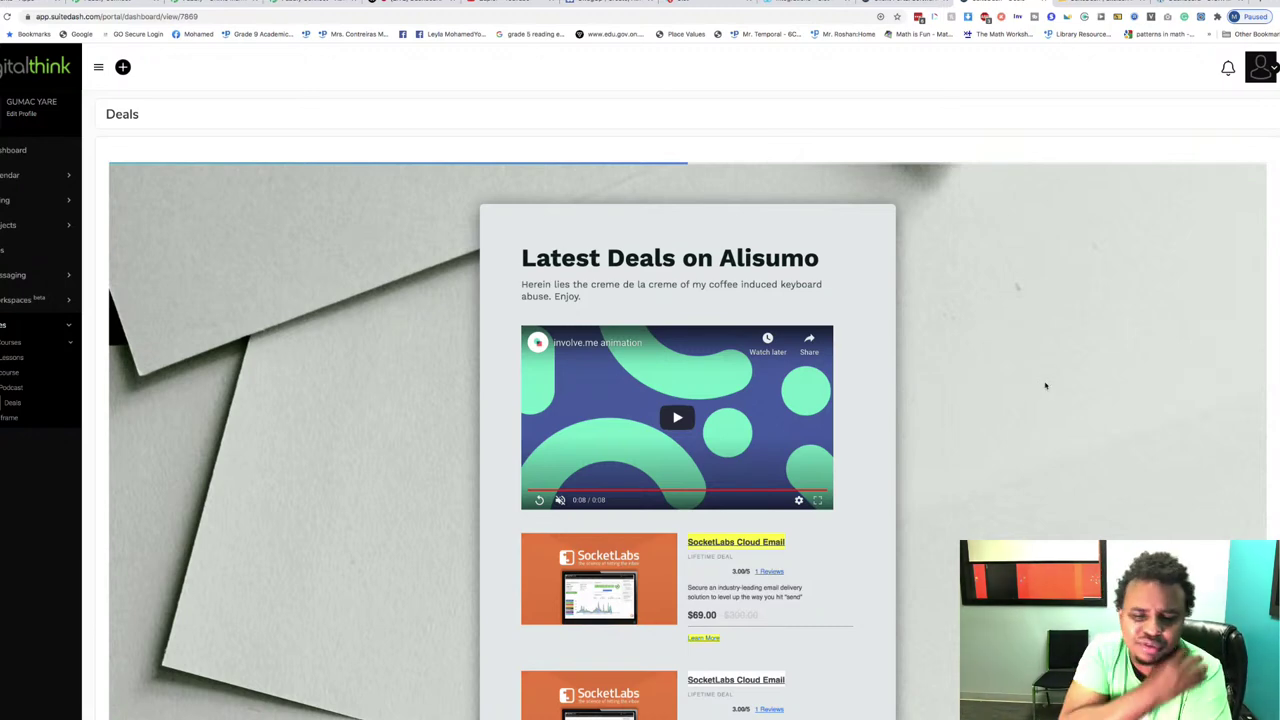
pyautogui.scroll(-3, 1045, 385)
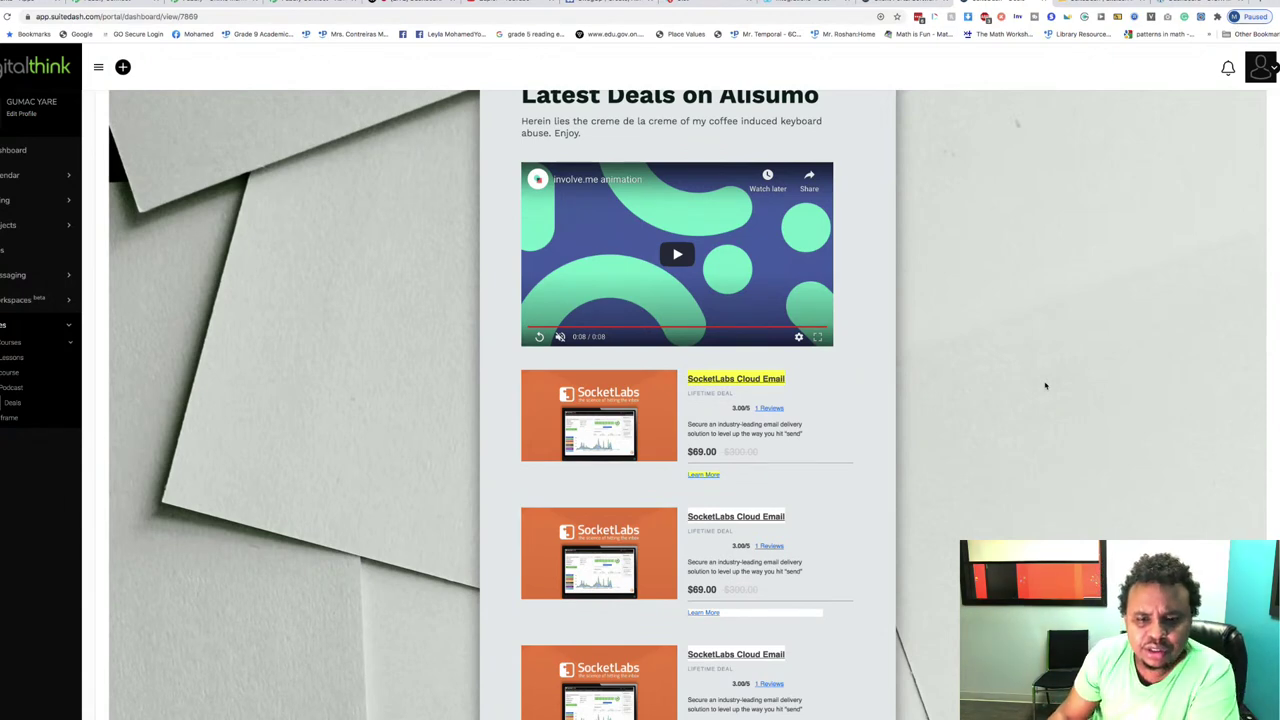
pyautogui.scroll(-10, 1045, 385)
pyautogui.scroll(15, 1045, 385)
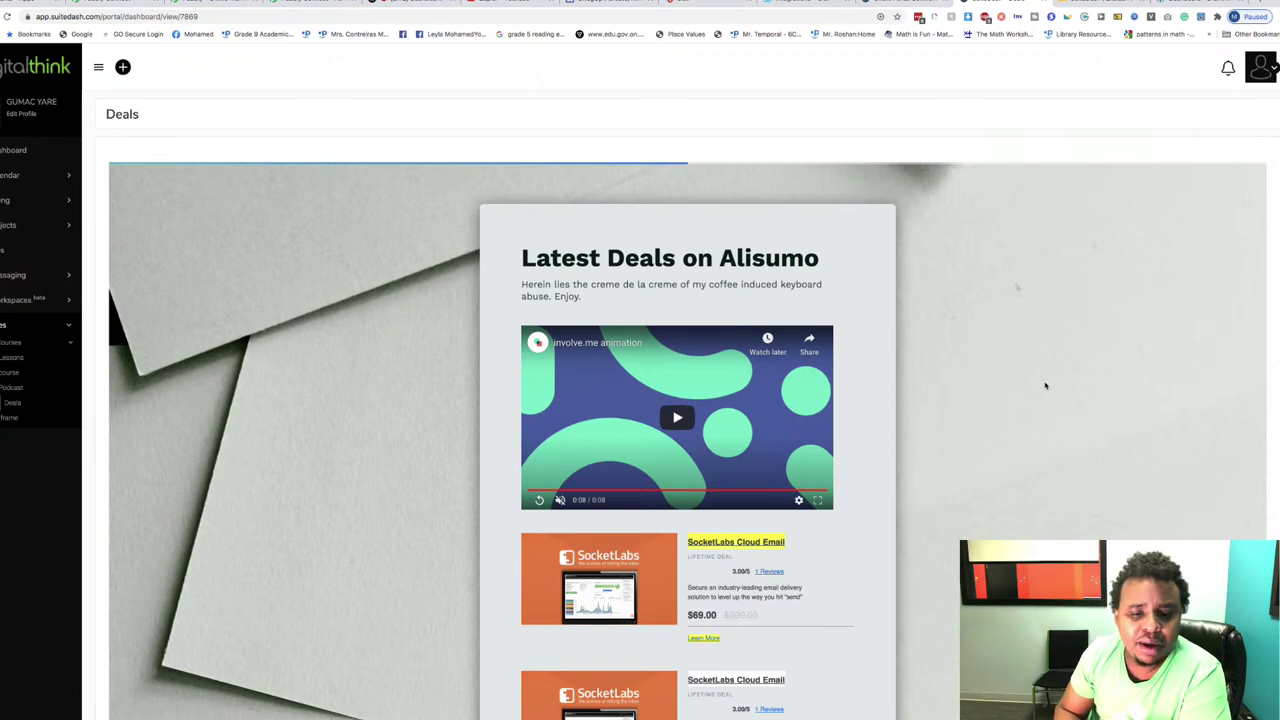
pyautogui.scroll(-10, 1045, 385)
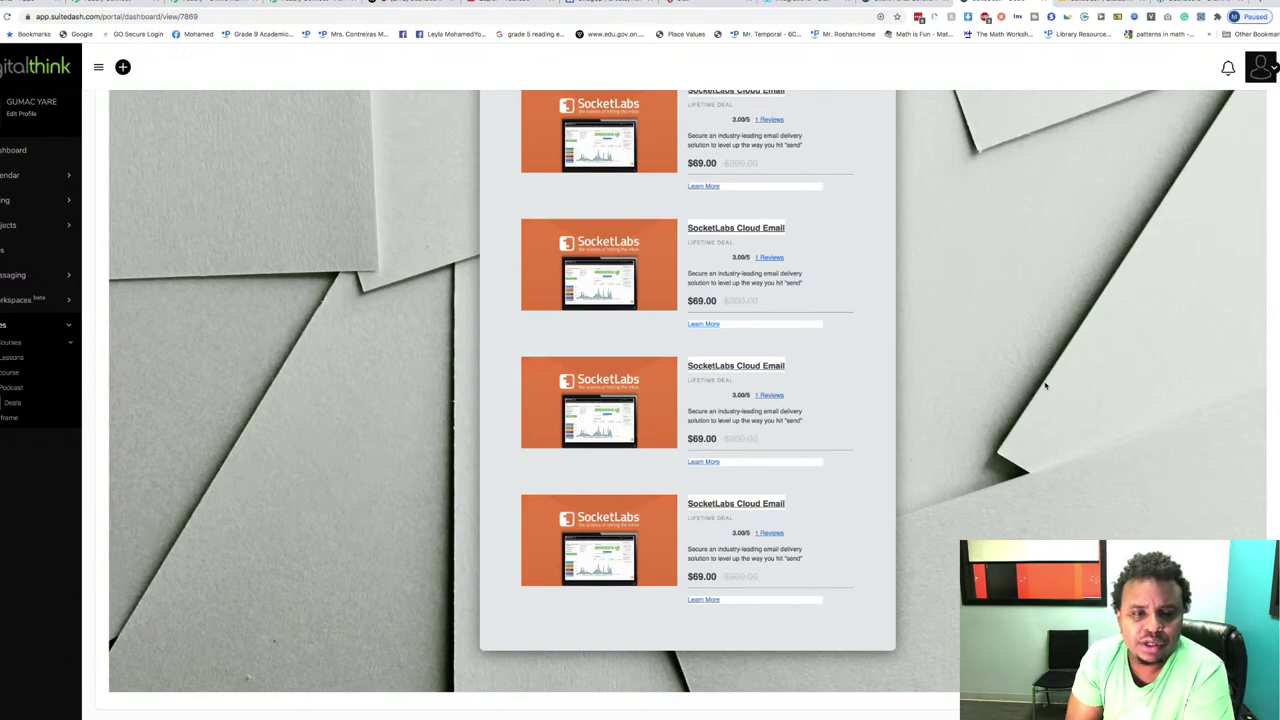
pyautogui.scroll(10, 1045, 385)
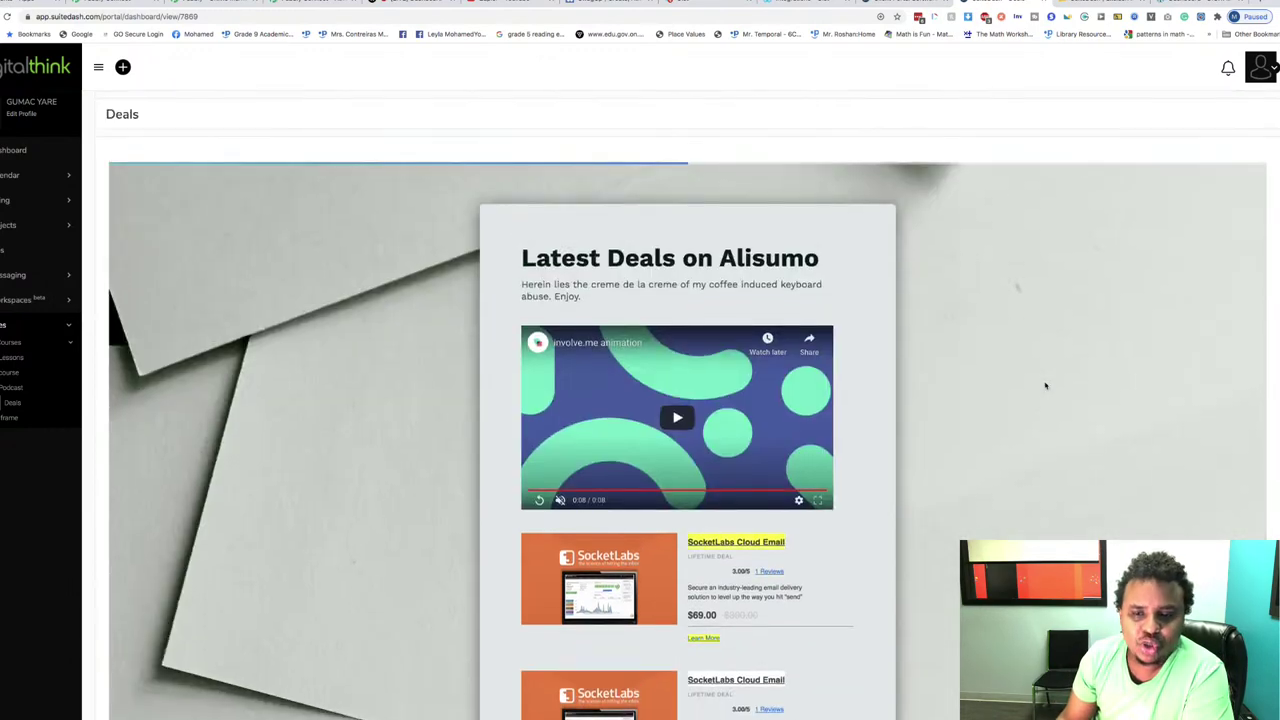
pyautogui.scroll(-6, 1045, 385)
pyautogui.scroll(6, 737, 337)
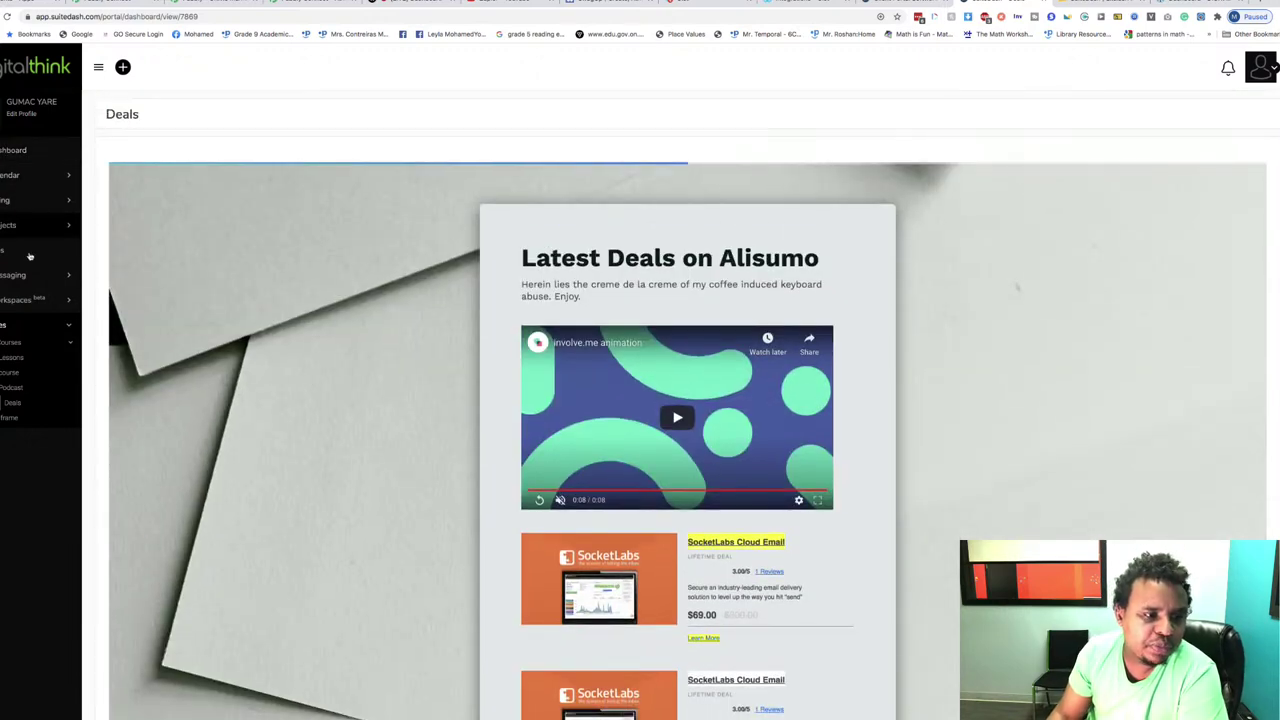
pyautogui.scroll(-5, 437, 266)
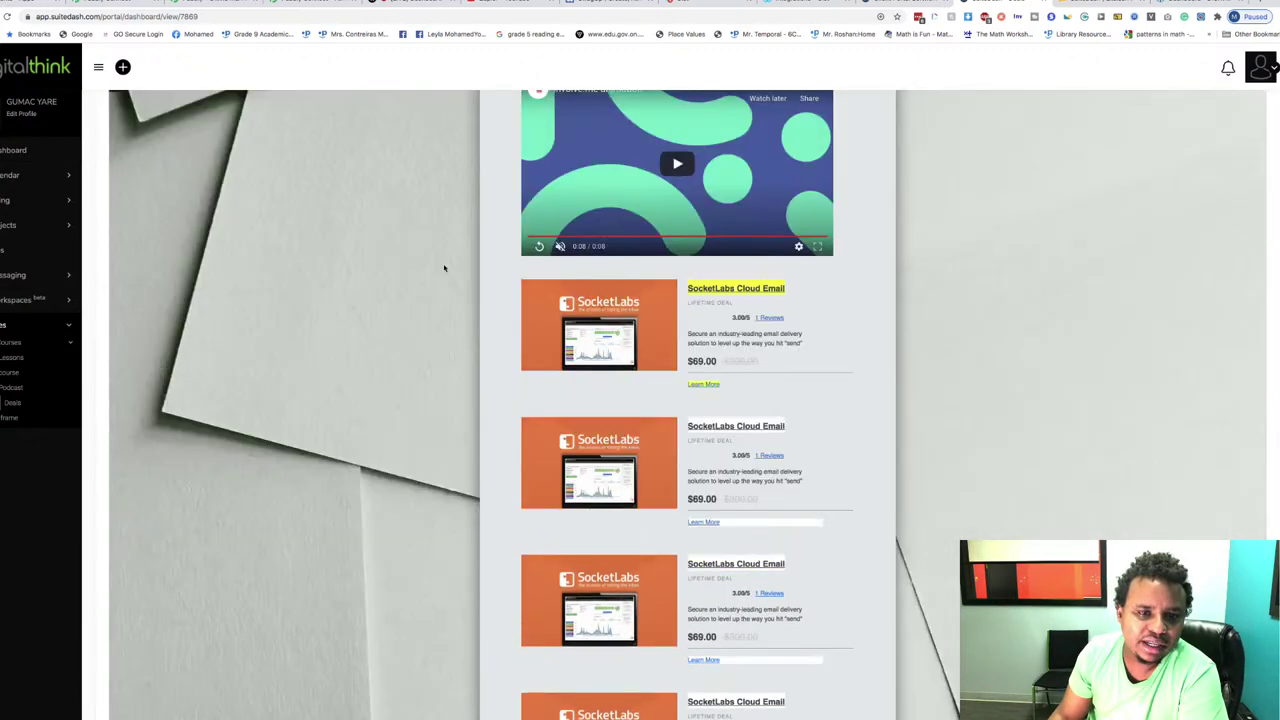
pyautogui.scroll(5, 437, 266)
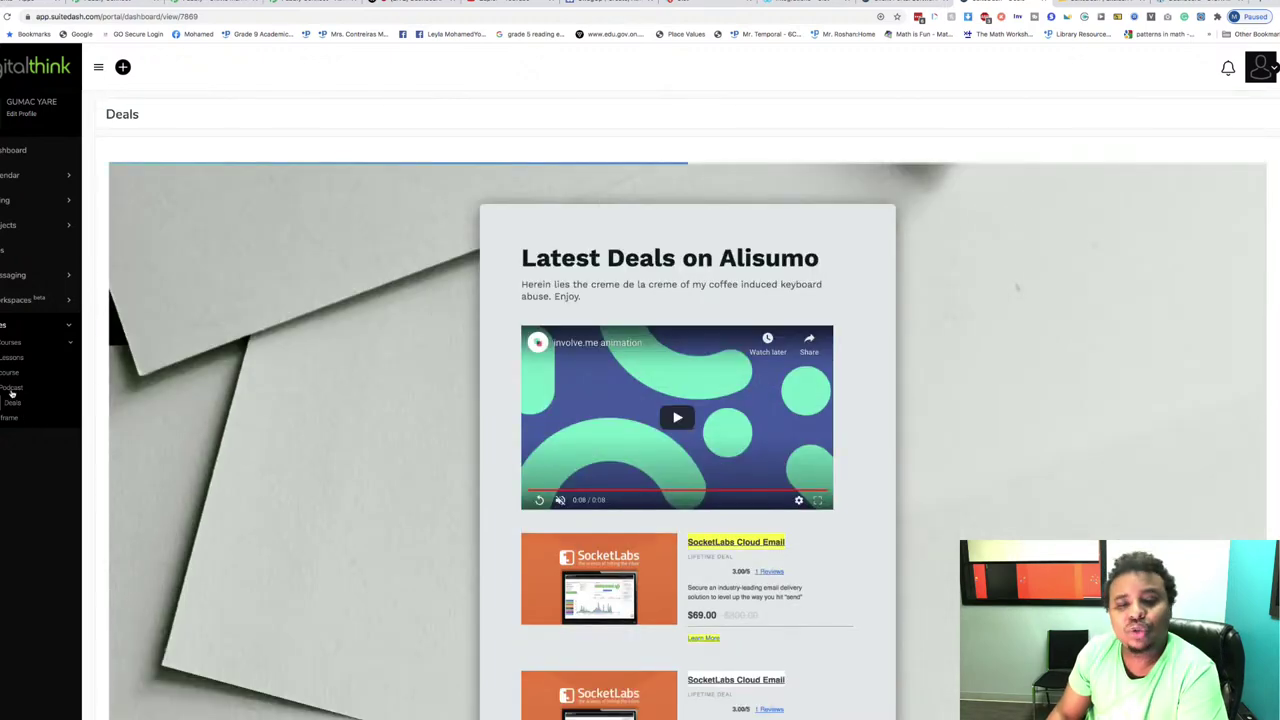
pyautogui.click(12, 393)
pyautogui.click(703, 217)
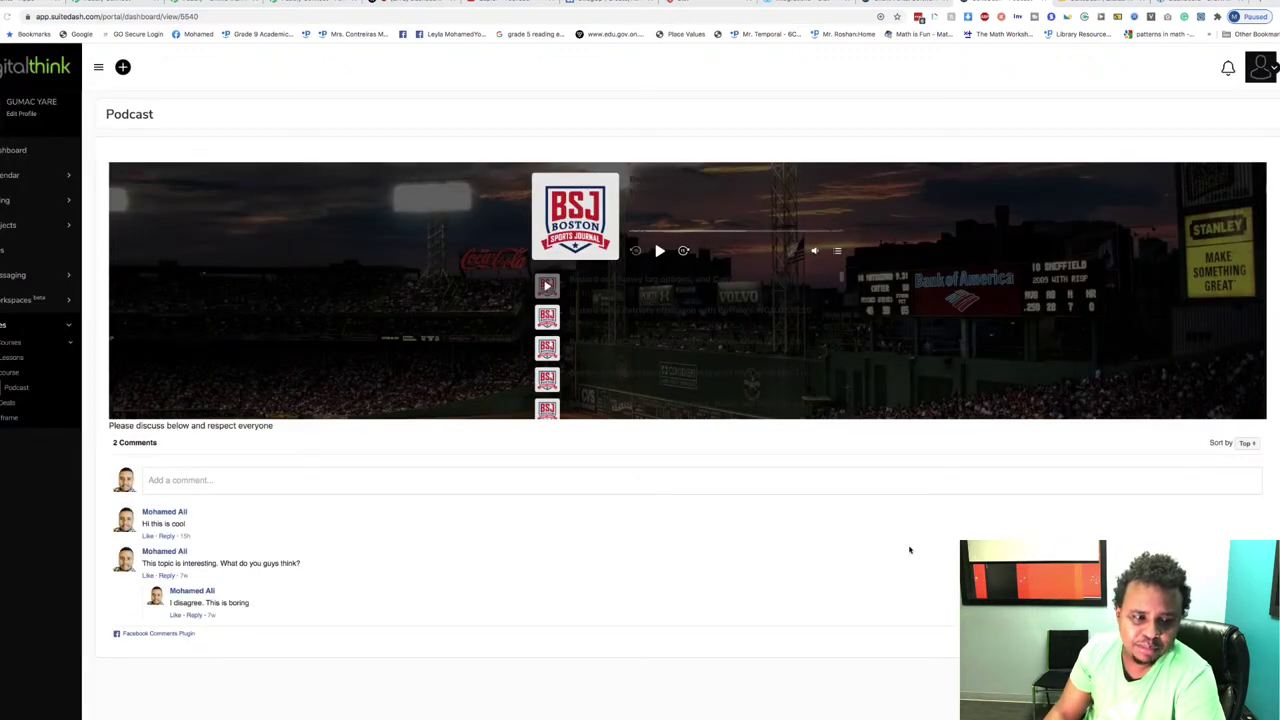
# Step: Type and erase test comment text, then play and pause the first podcast episode
pyautogui.click(175, 481)
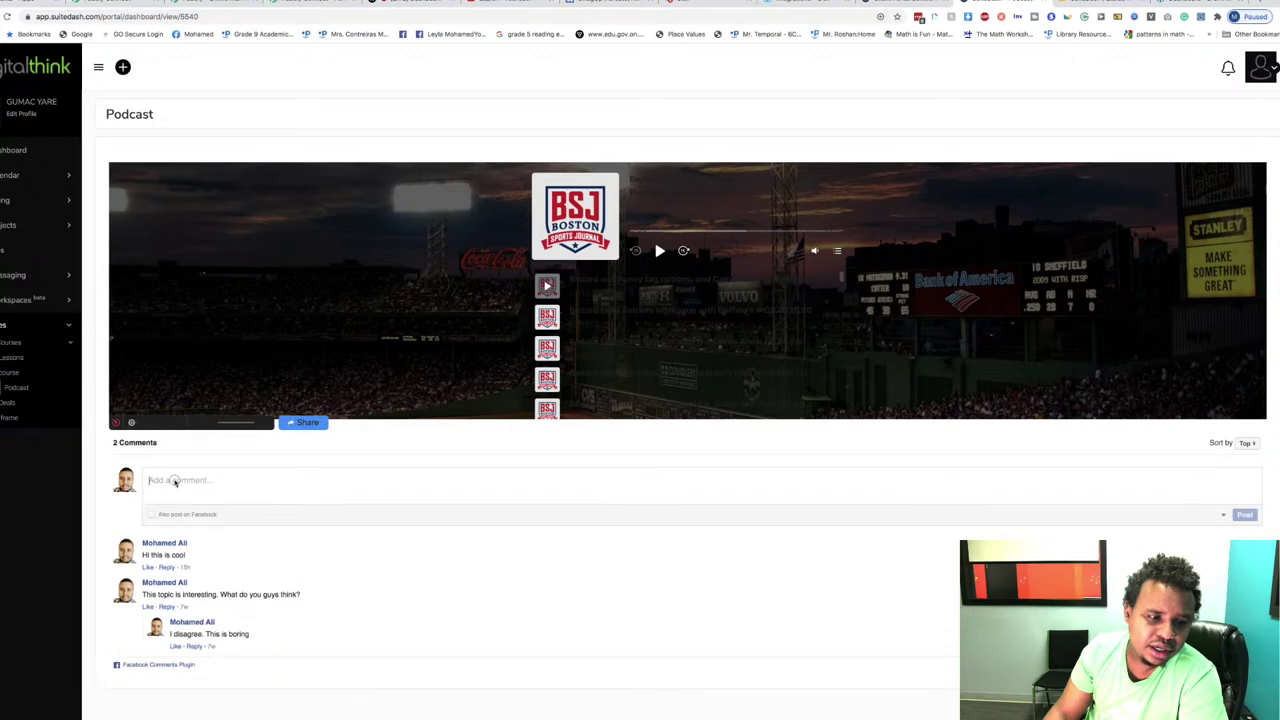
pyautogui.write('nsqsswbqjwknsw1k')
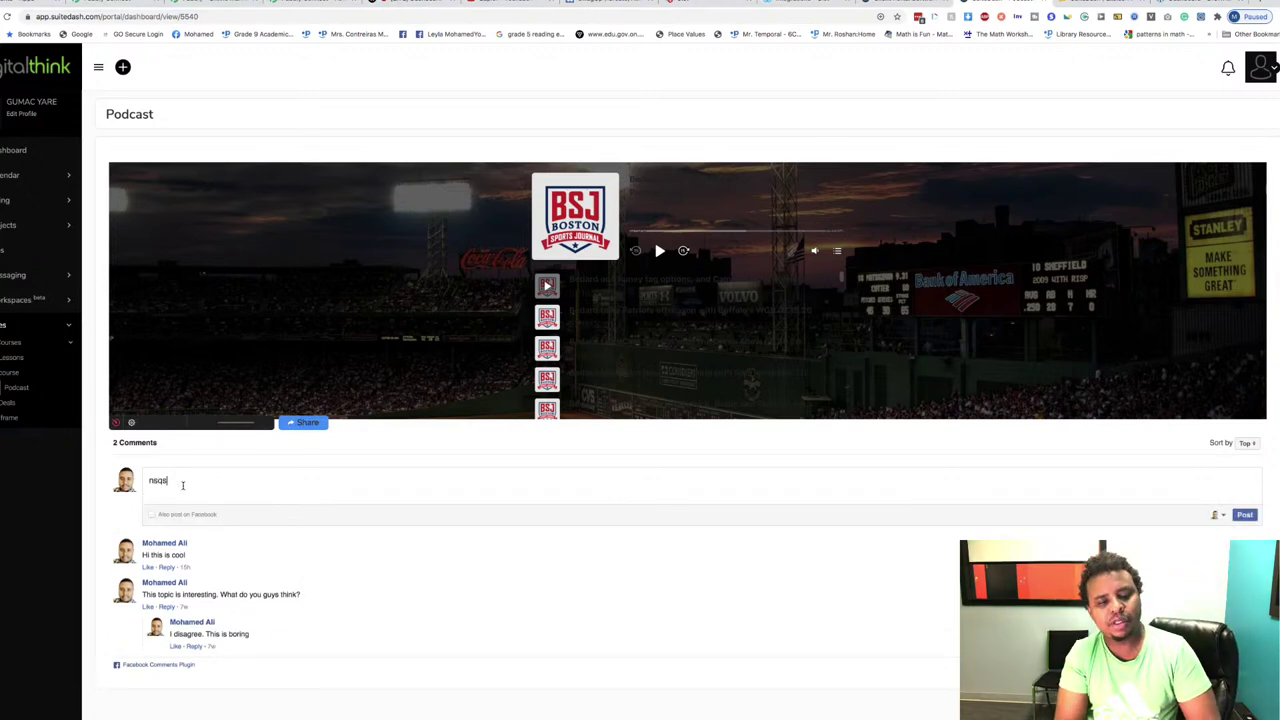
pyautogui.press('BackSpace')
pyautogui.press('BackSpace')
pyautogui.press('BackSpace')
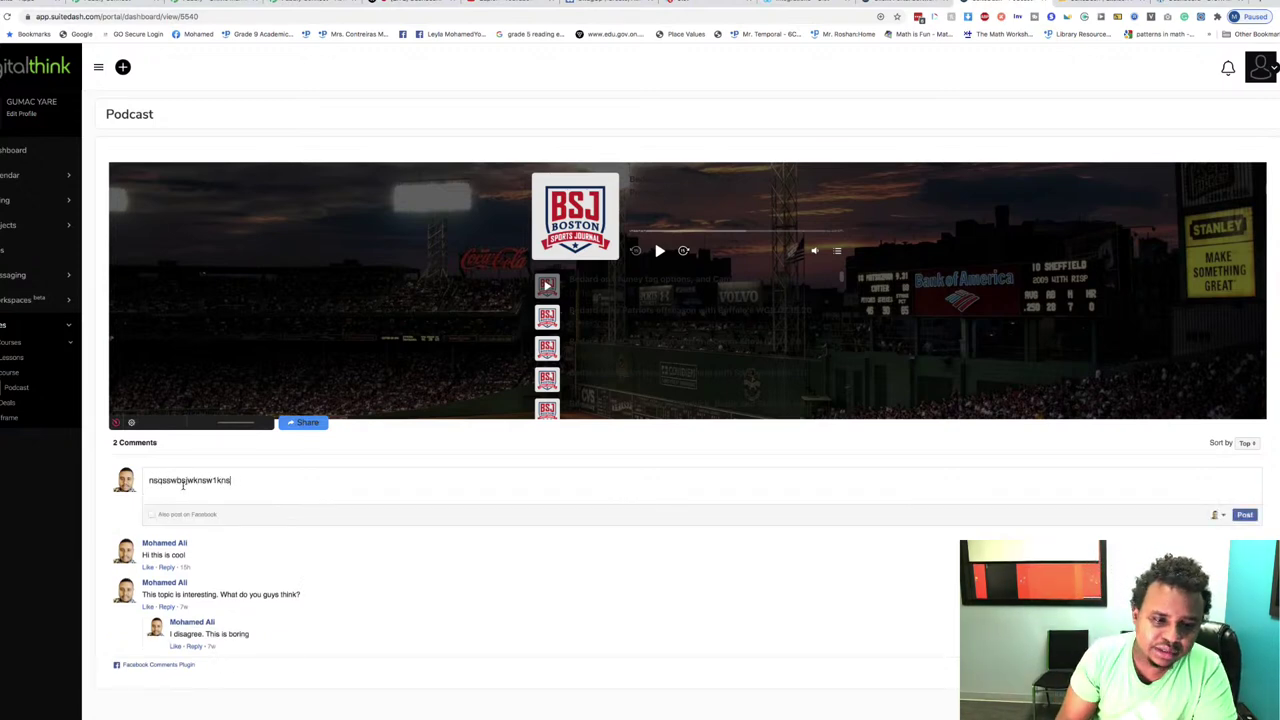
pyautogui.press('BackSpace')
pyautogui.press('BackSpace')
pyautogui.press('BackSpace')
pyautogui.press('BackSpace')
pyautogui.press('BackSpace')
pyautogui.press('BackSpace')
pyautogui.press('BackSpace')
pyautogui.press('BackSpace')
pyautogui.press('BackSpace')
pyautogui.press('BackSpace')
pyautogui.press('BackSpace')
pyautogui.press('BackSpace')
pyautogui.press('BackSpace')
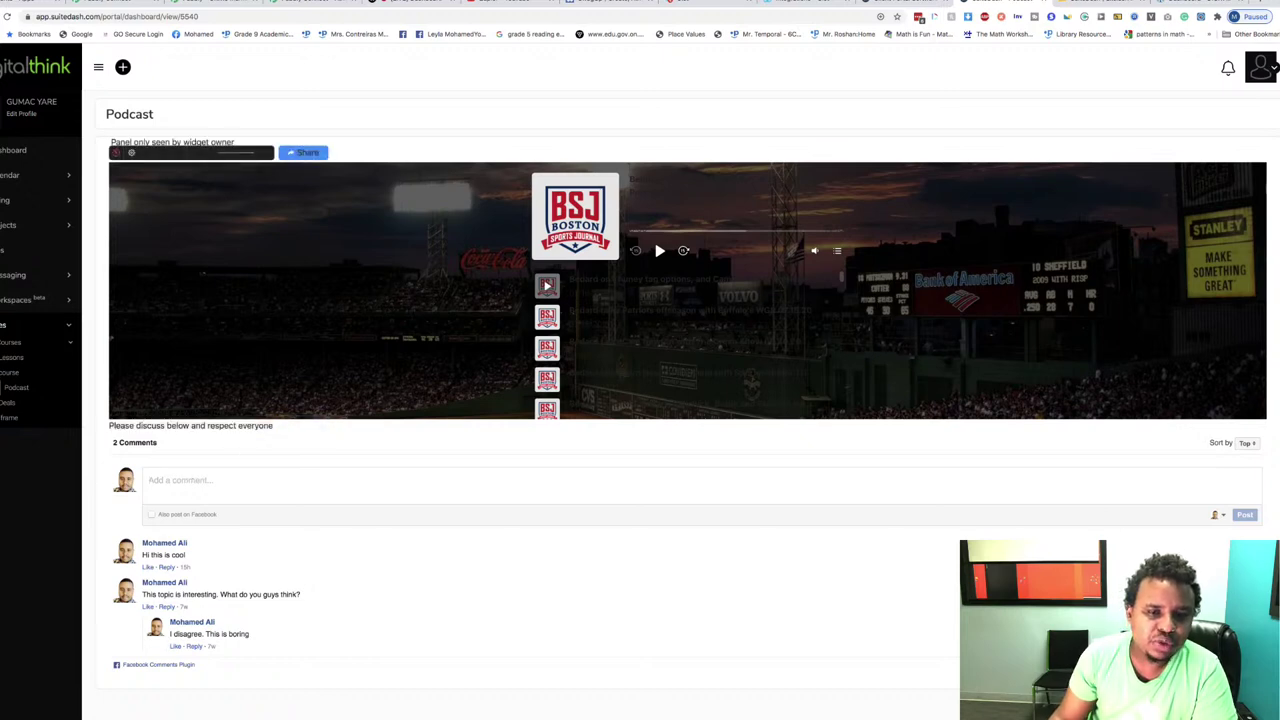
pyautogui.click(547, 286)
pyautogui.click(547, 286)
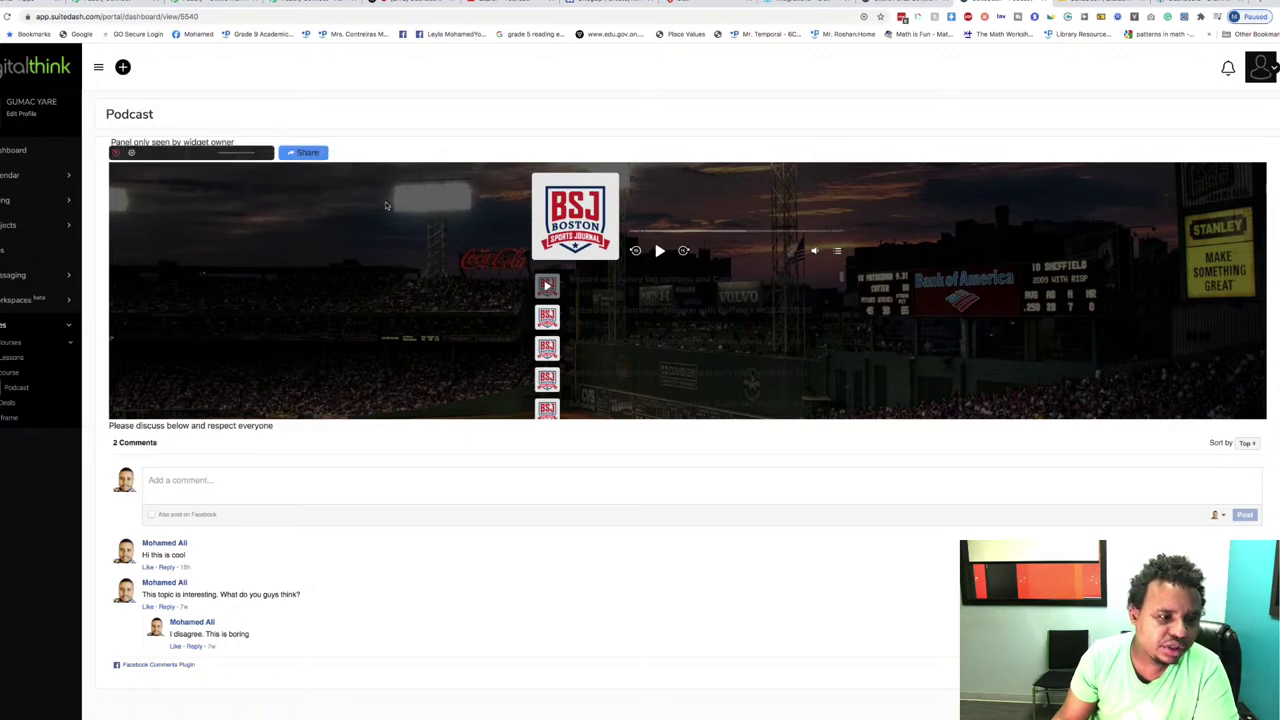
# Step: Go via Lessons to the TEST course and expand Unit 1's Lesson 1 description
pyautogui.click(7, 360)
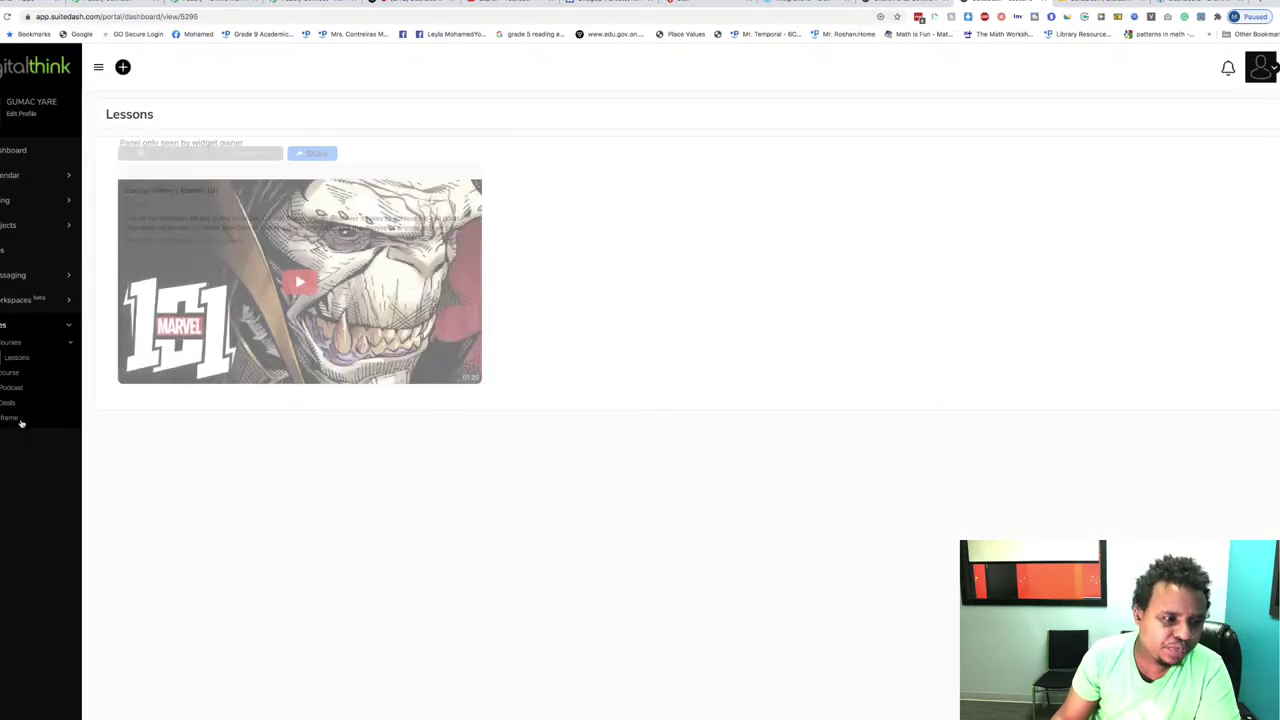
pyautogui.click(12, 374)
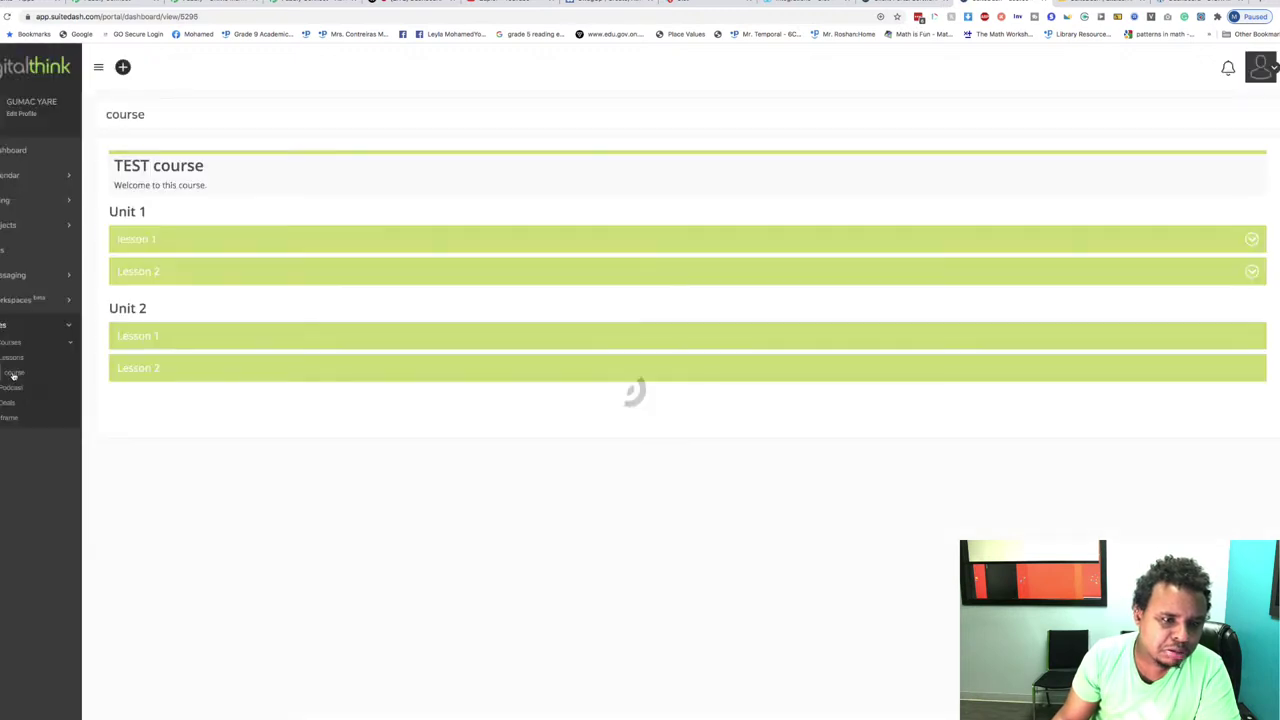
pyautogui.click(170, 242)
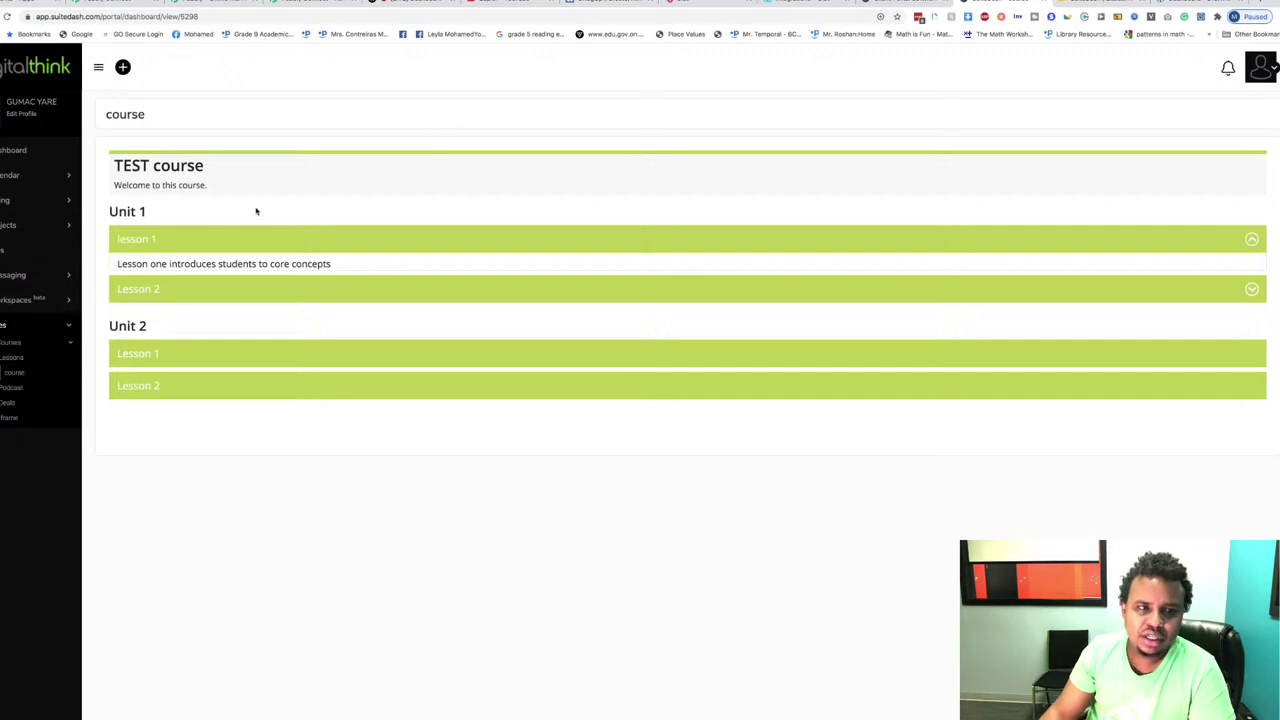
pyautogui.click(211, 2)
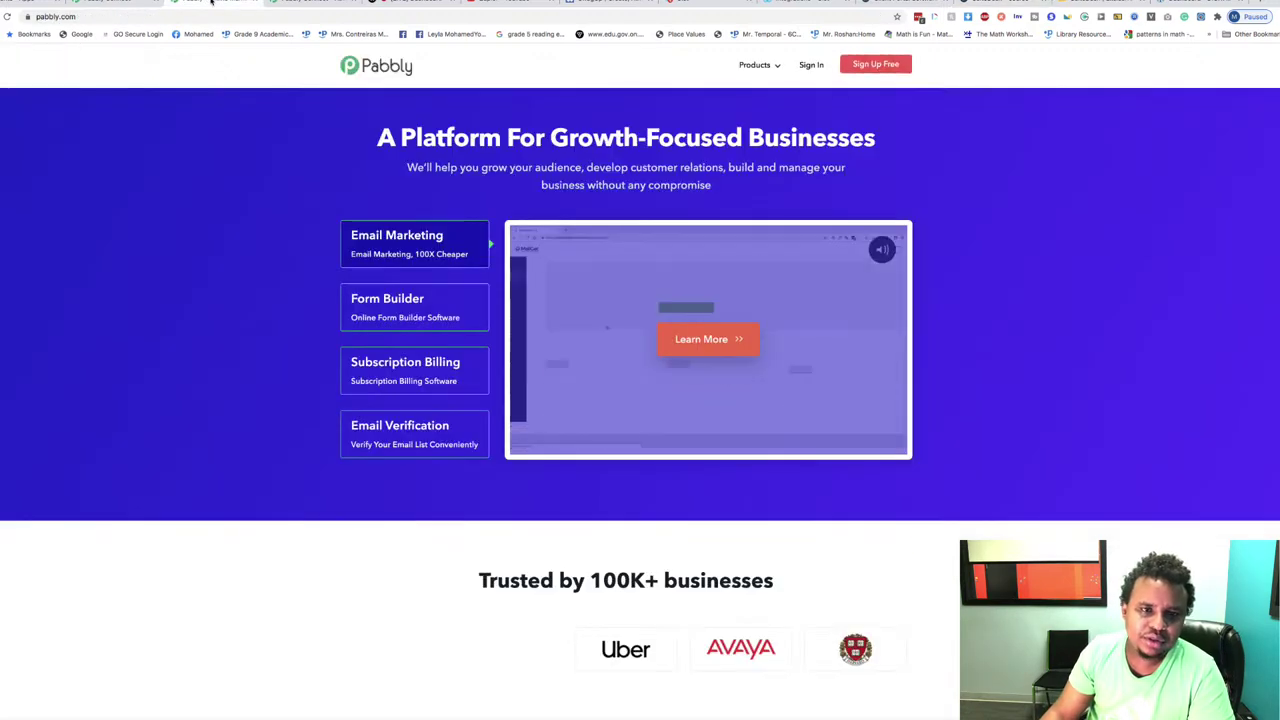
pyautogui.click(108, 3)
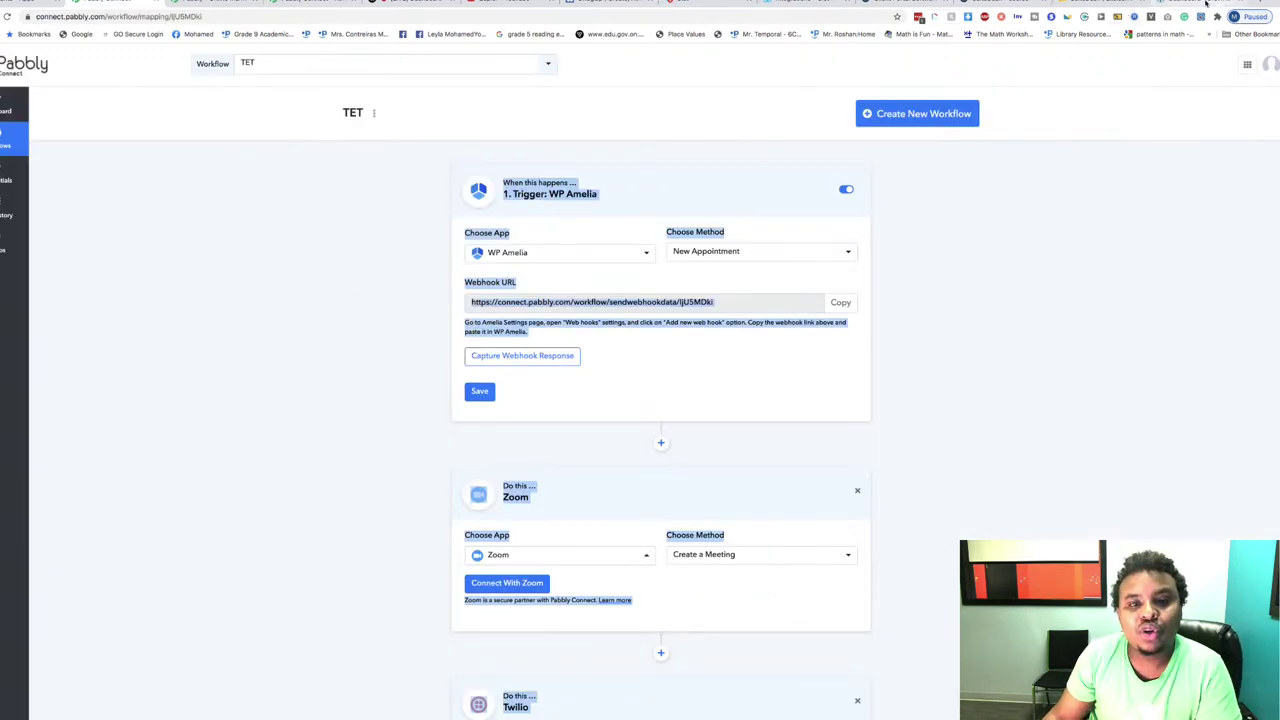
pyautogui.click(1215, 3)
pyautogui.press('super+f')
pyautogui.click(1095, 3)
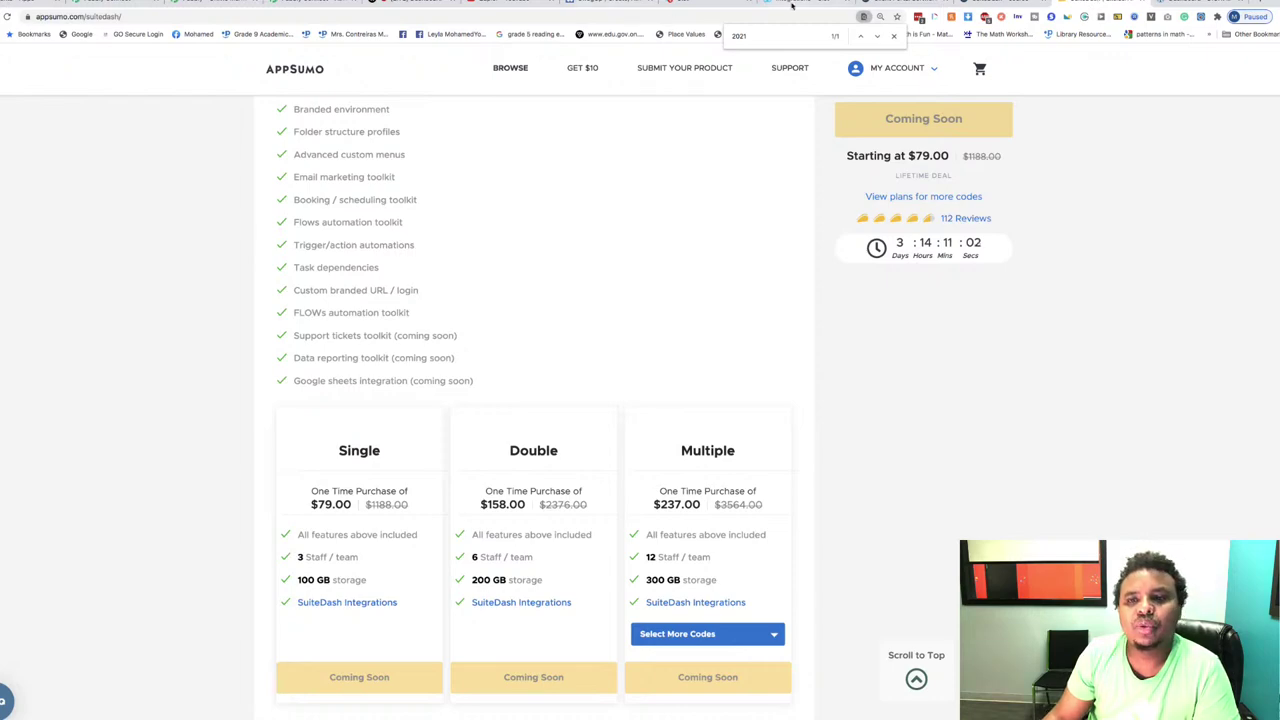
pyautogui.click(908, 3)
pyautogui.click(985, 3)
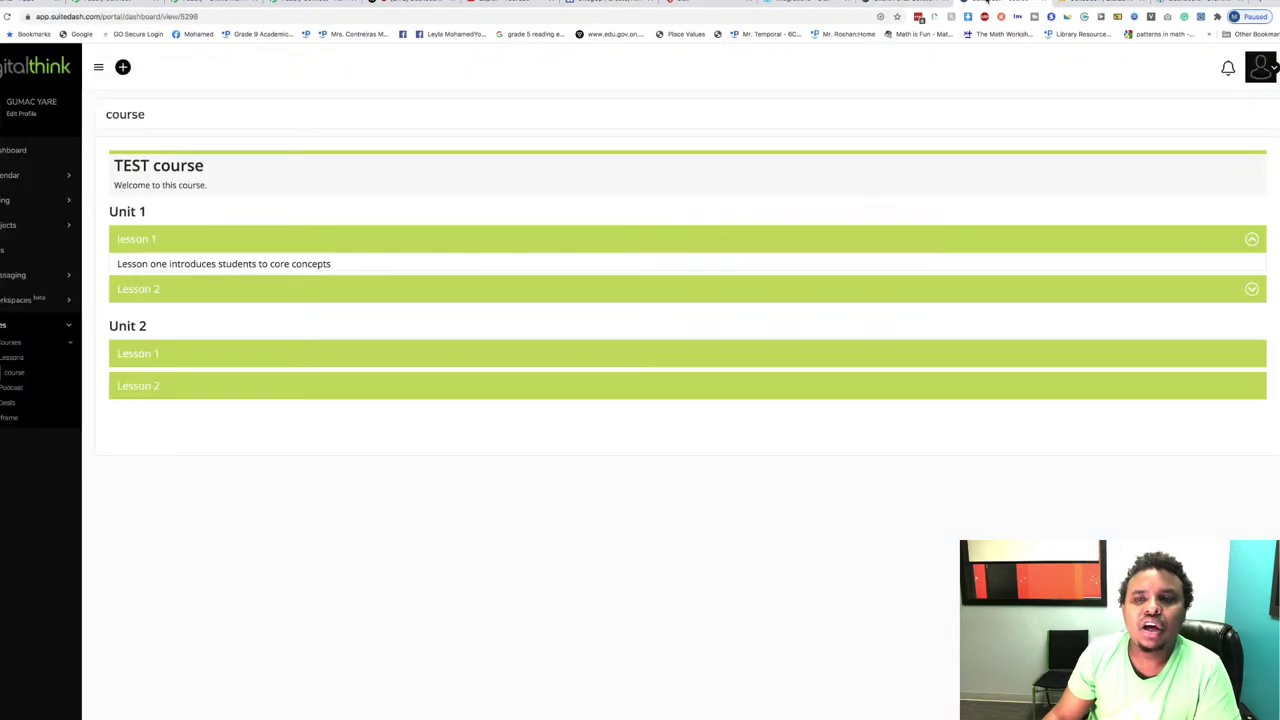
# Step: Go to the suitedash.com homepage, glance at the Features and Partners menus, and scroll down the page
pyautogui.click(908, 3)
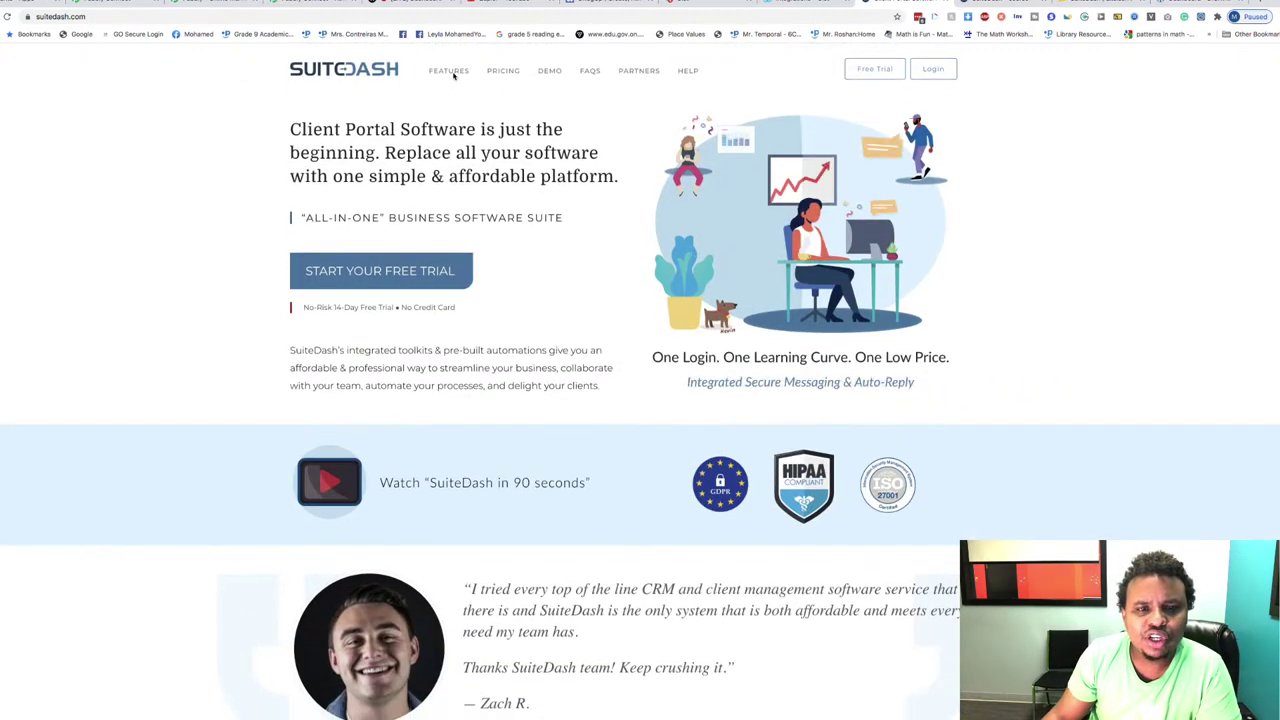
pyautogui.moveTo(449, 76)
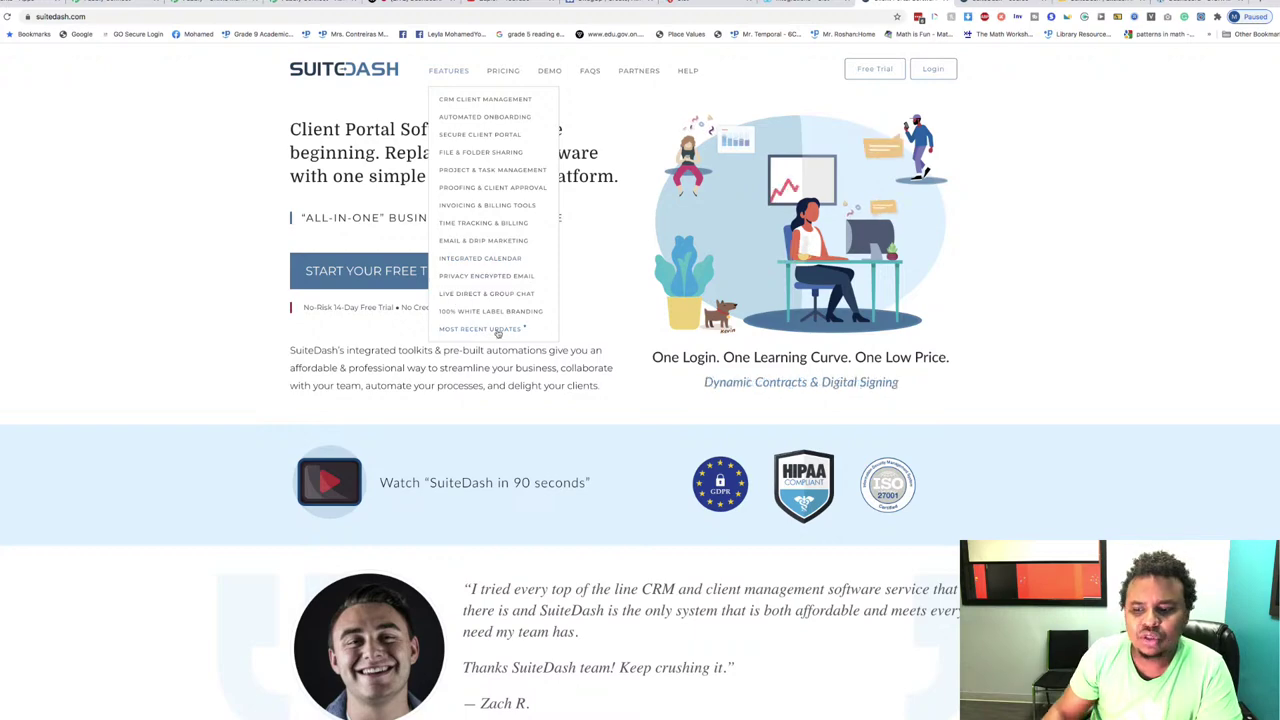
pyautogui.scroll(-2, 472, 311)
pyautogui.scroll(2, 472, 311)
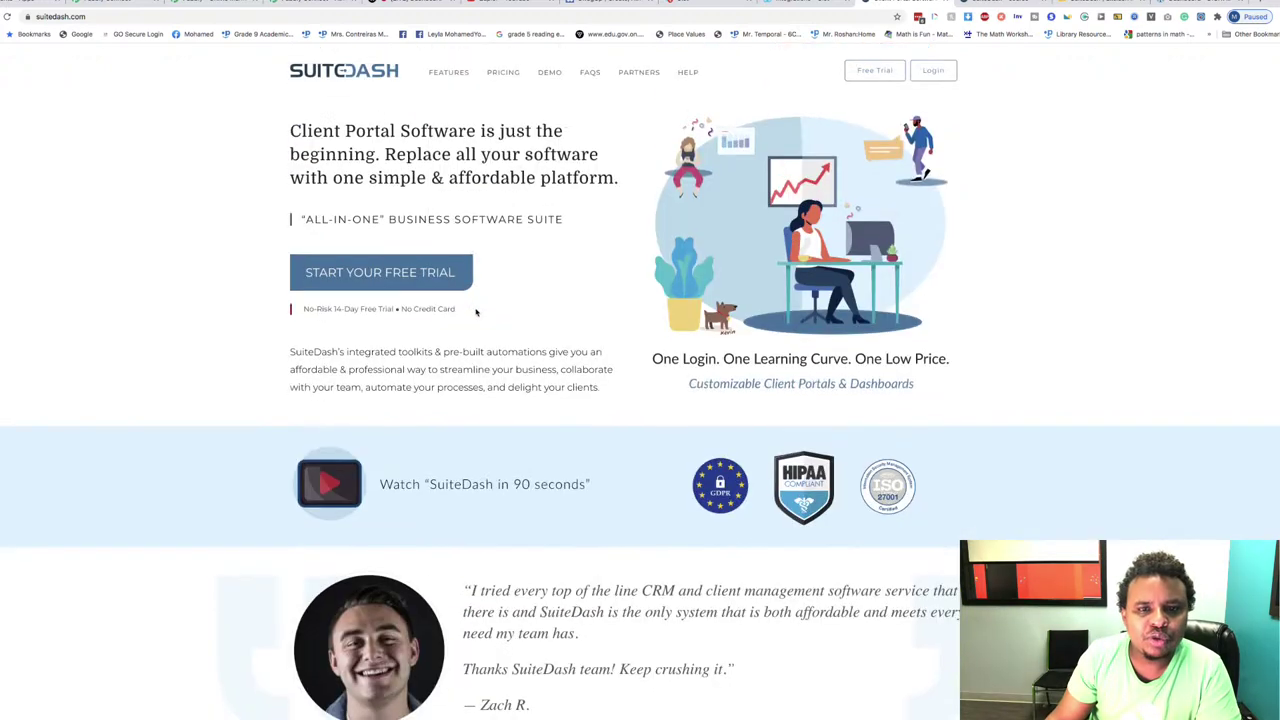
pyautogui.moveTo(632, 78)
pyautogui.scroll(-10, 508, 300)
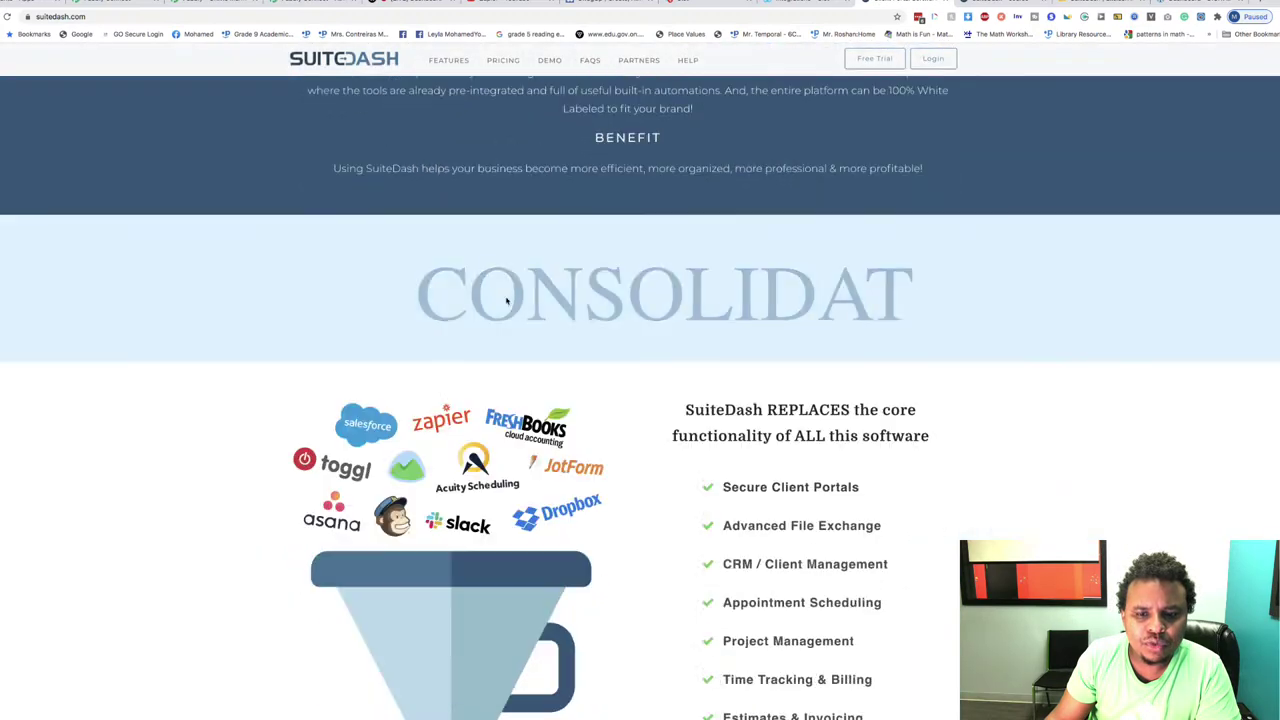
pyautogui.scroll(-12, 507, 302)
pyautogui.scroll(6, 506, 300)
pyautogui.scroll(-2, 506, 300)
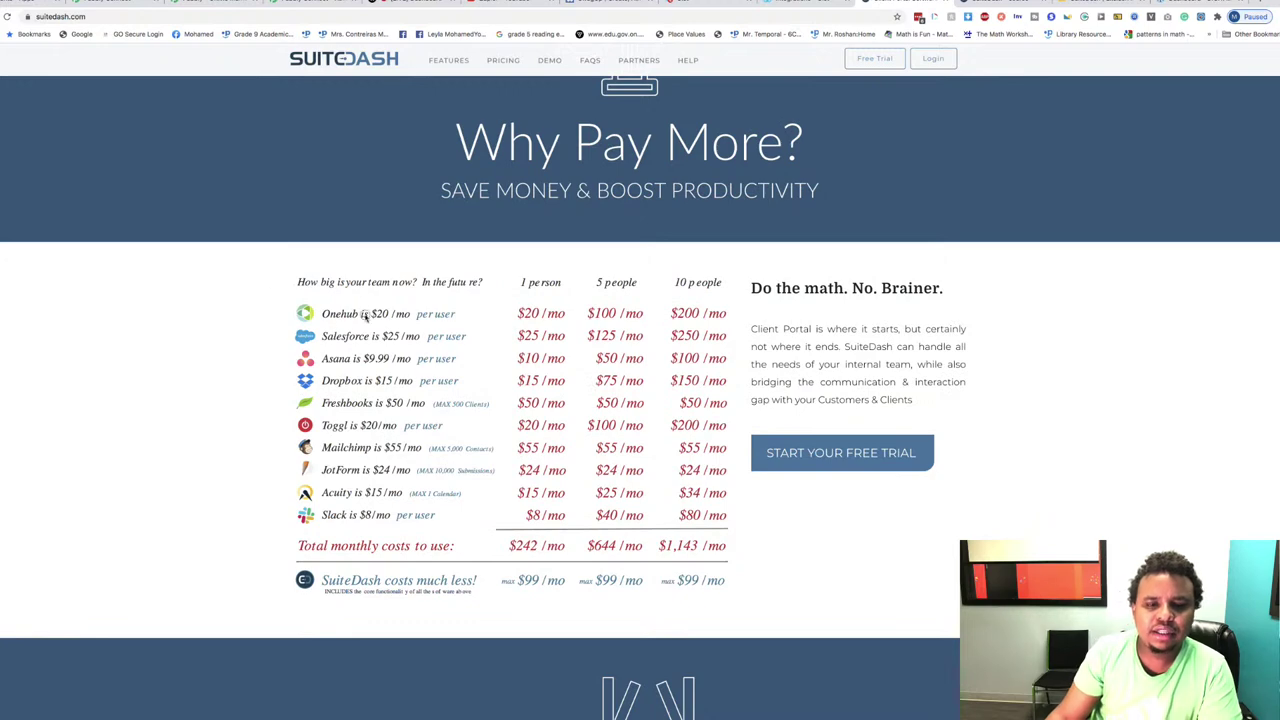
# Step: Highlight and review the 'Why Pay More?' table: $242, $644 and $1,143 monthly versus SuiteDash's $99
pyautogui.moveTo(276, 294); pyautogui.dragTo(519, 347)
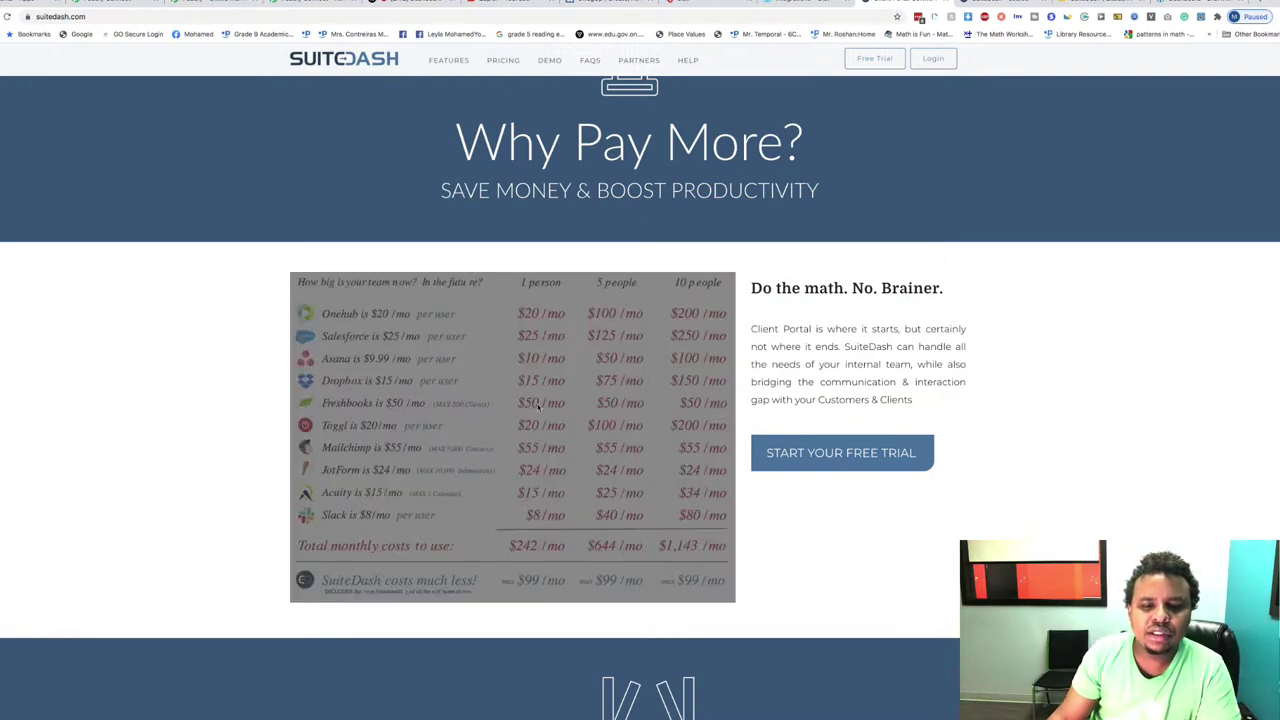
pyautogui.scroll(-2, 534, 406)
pyautogui.click(390, 375)
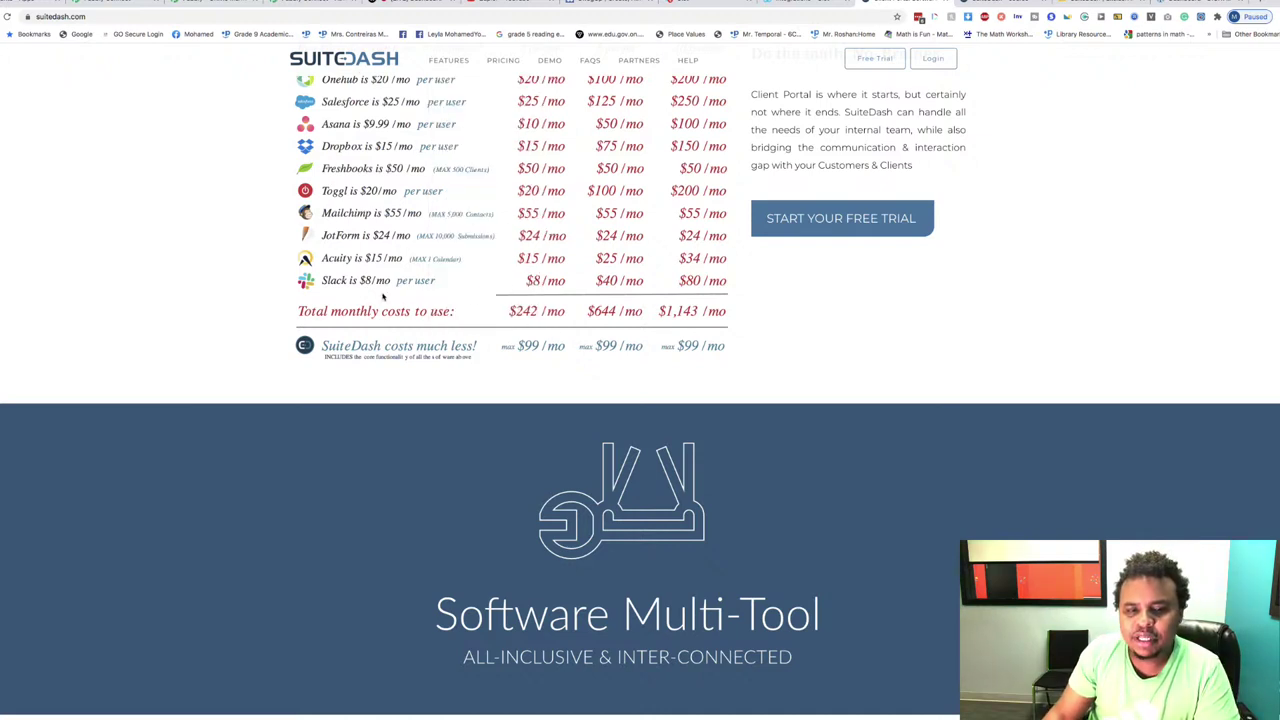
pyautogui.scroll(4, 541, 311)
pyautogui.scroll(-2, 625, 218)
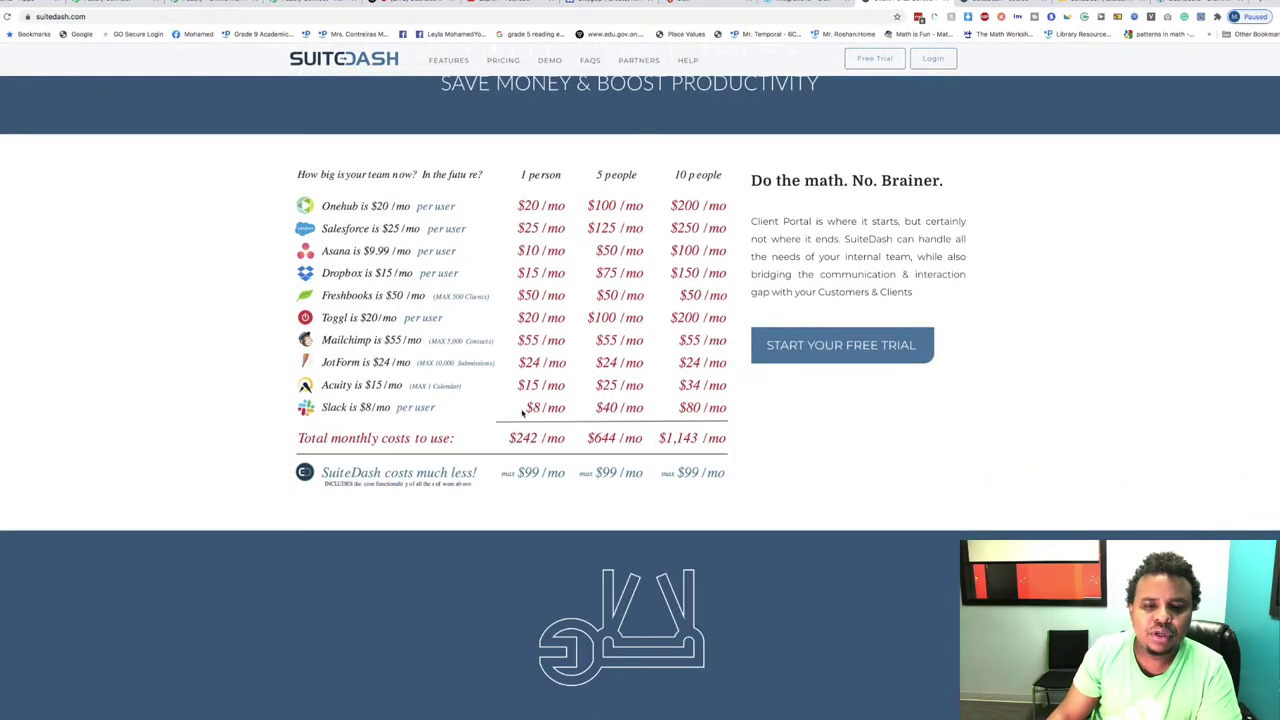
pyautogui.scroll(-3, 769, 423)
pyautogui.scroll(4, 766, 437)
pyautogui.scroll(-1, 514, 161)
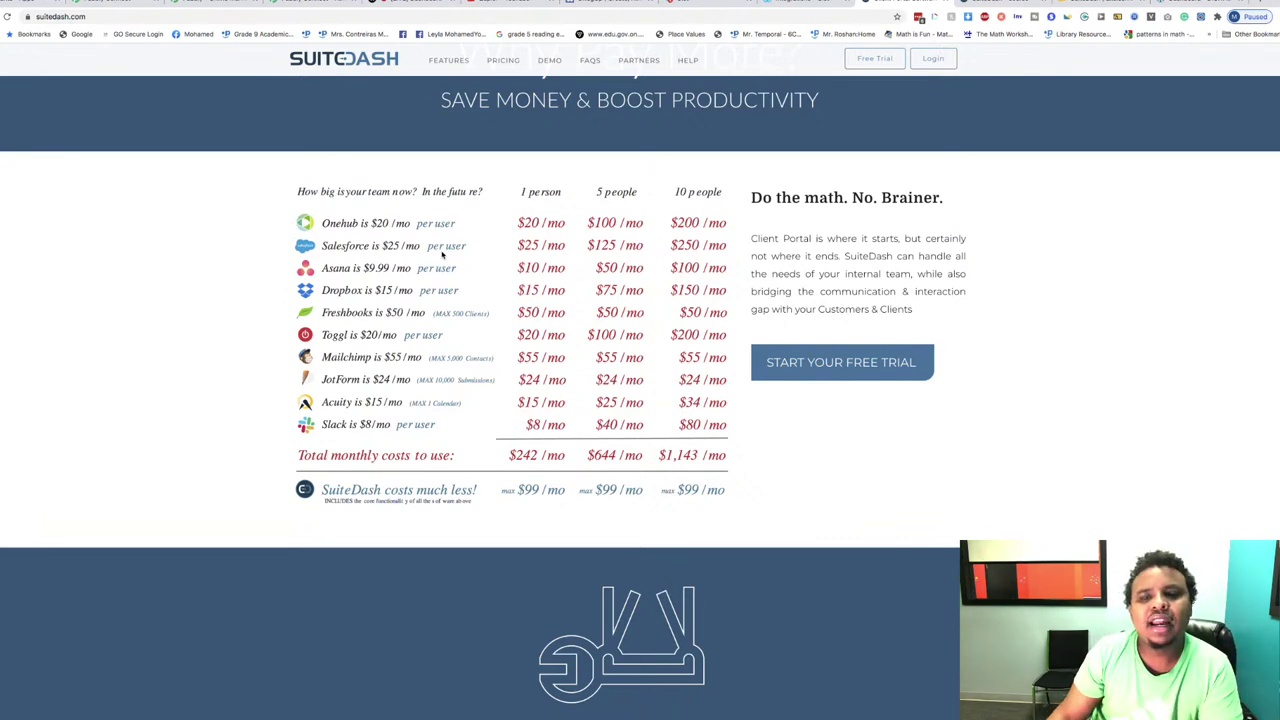
pyautogui.scroll(-2, 443, 255)
pyautogui.scroll(3, 637, 217)
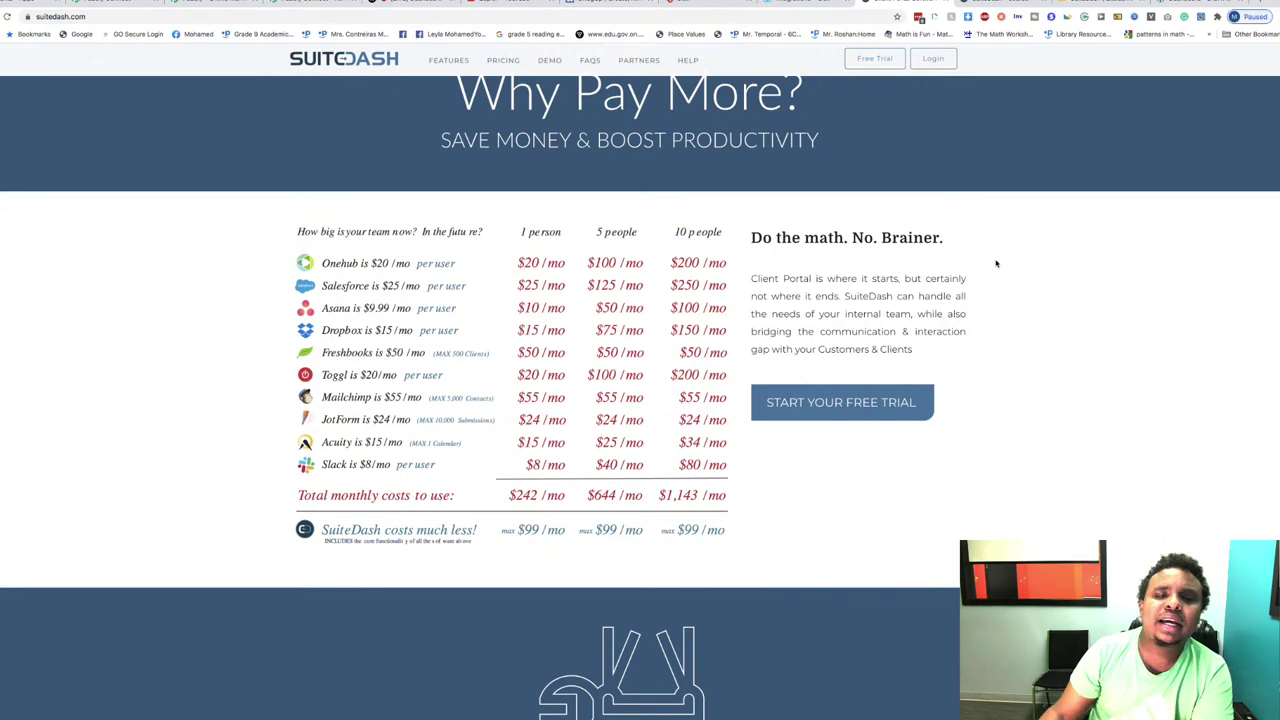
pyautogui.scroll(10, 996, 263)
pyautogui.scroll(-10, 949, 90)
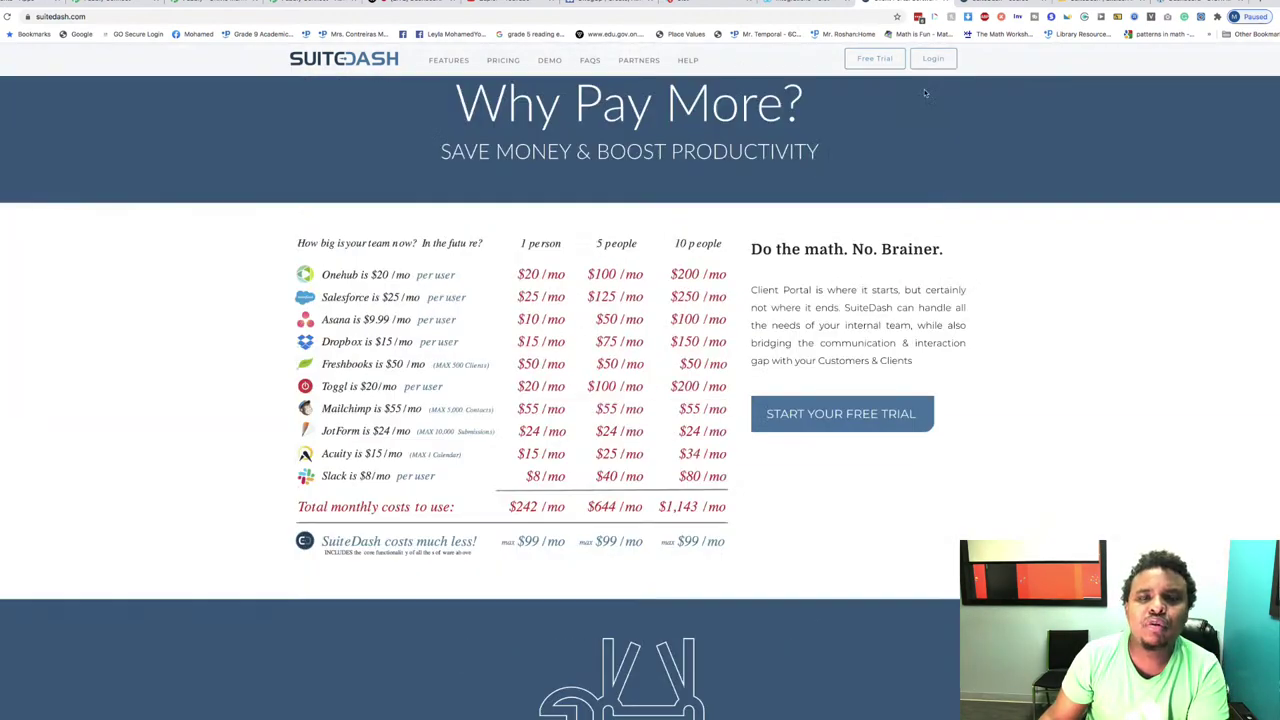
pyautogui.click(517, 65)
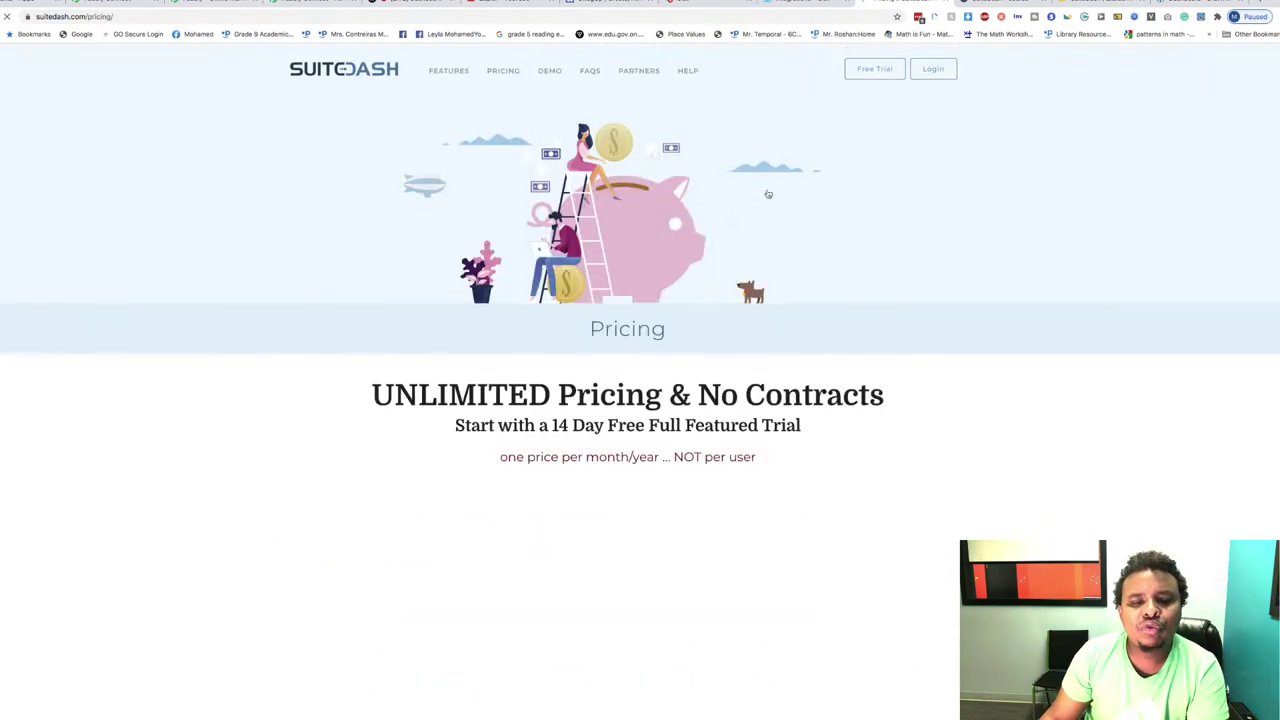
pyautogui.scroll(-2, 985, 218)
pyautogui.scroll(-3, 985, 218)
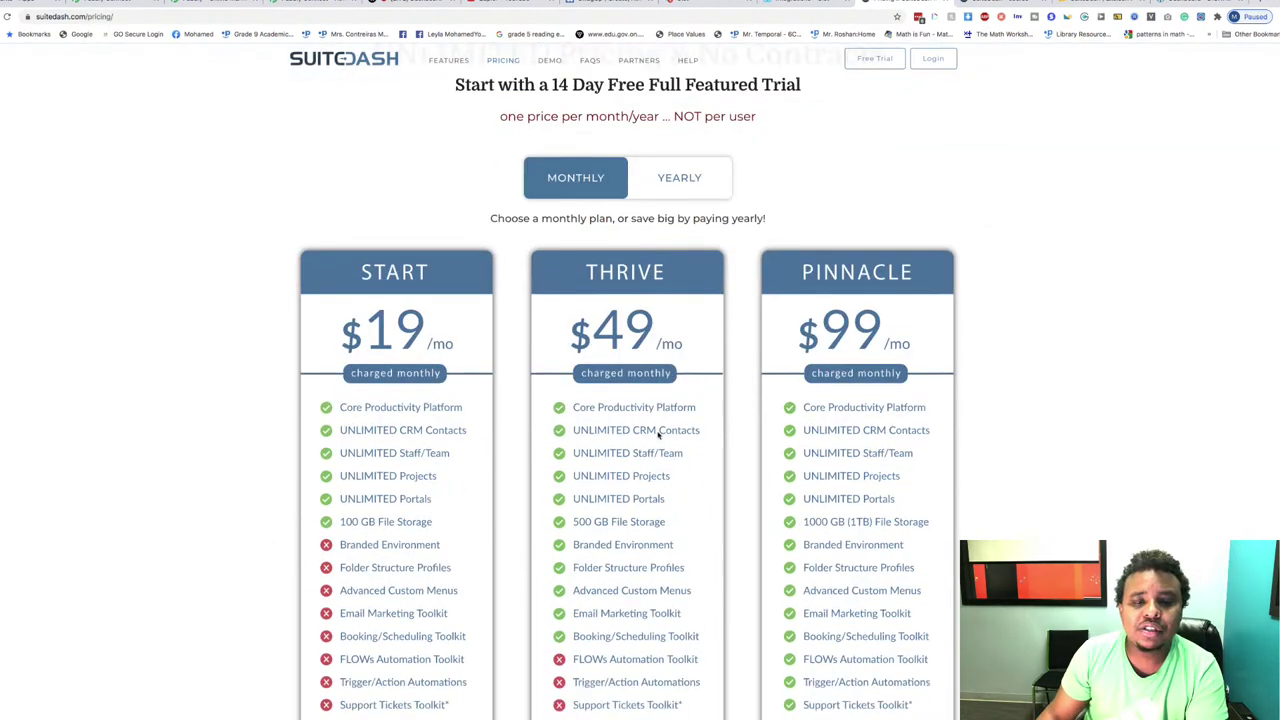
pyautogui.scroll(1, 585, 437)
pyautogui.scroll(3, 585, 437)
pyautogui.scroll(-4, 565, 408)
pyautogui.scroll(-3, 565, 408)
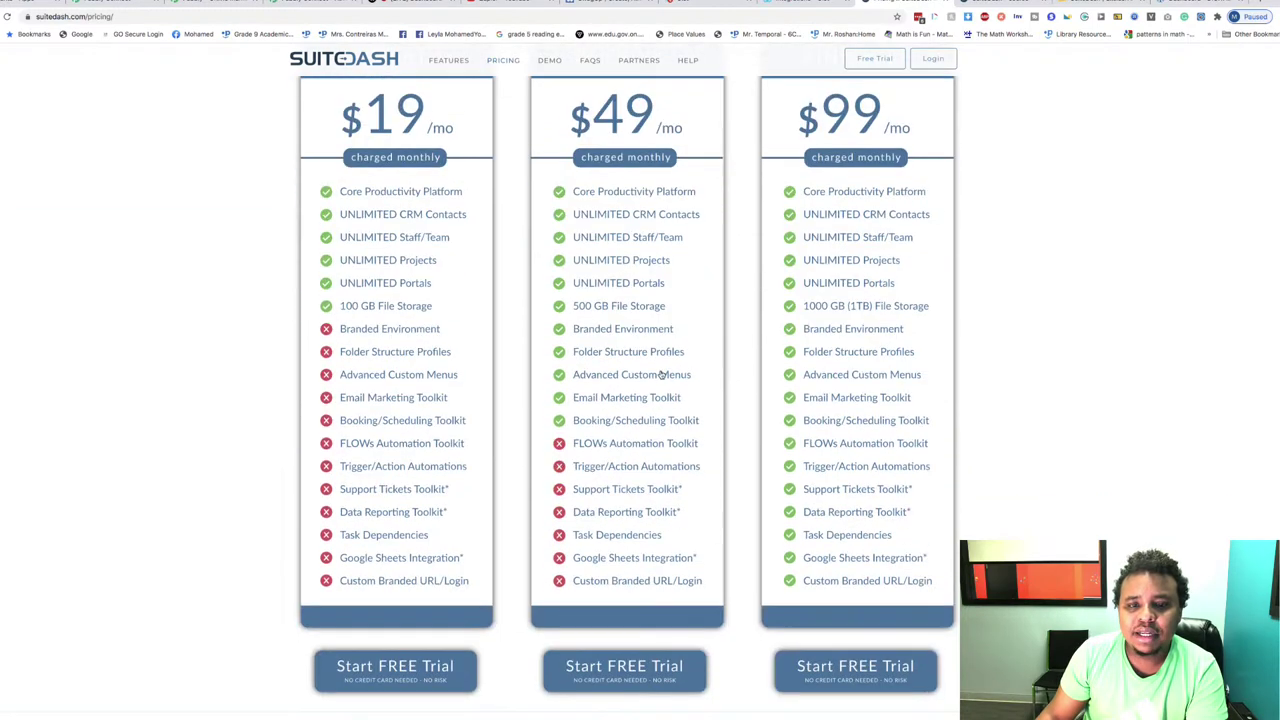
pyautogui.scroll(2, 748, 239)
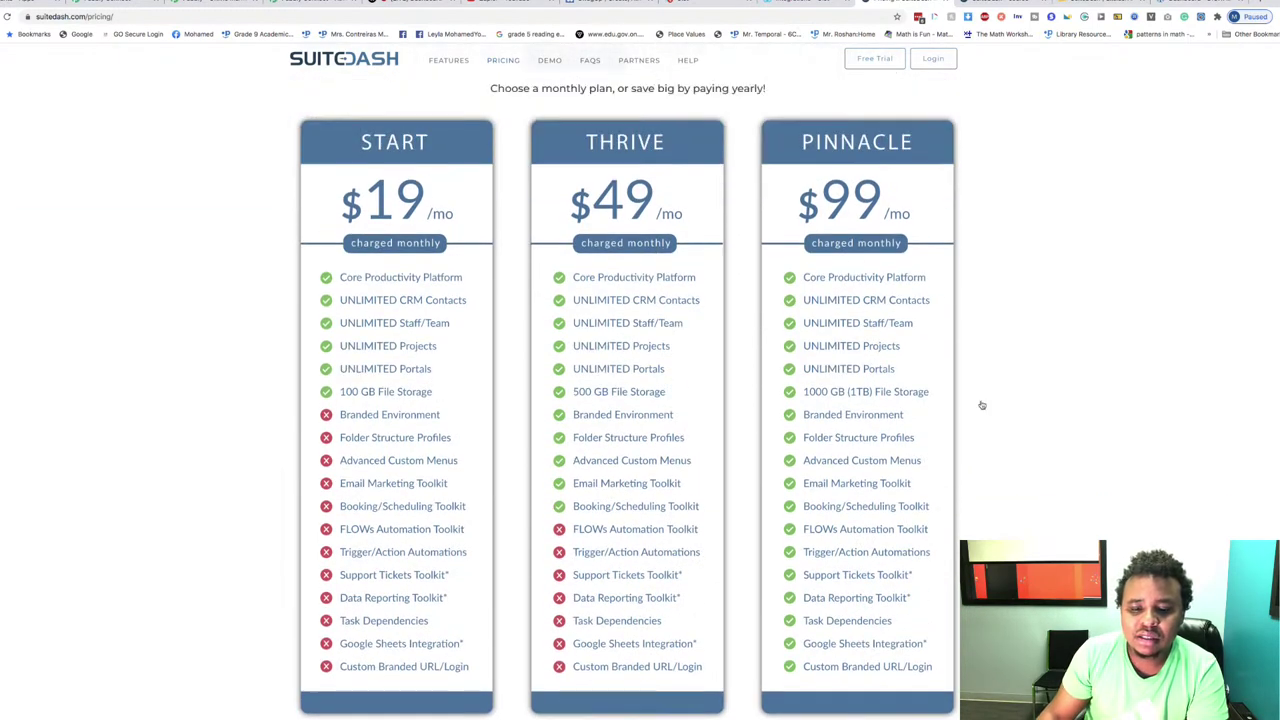
pyautogui.scroll(-2, 683, 499)
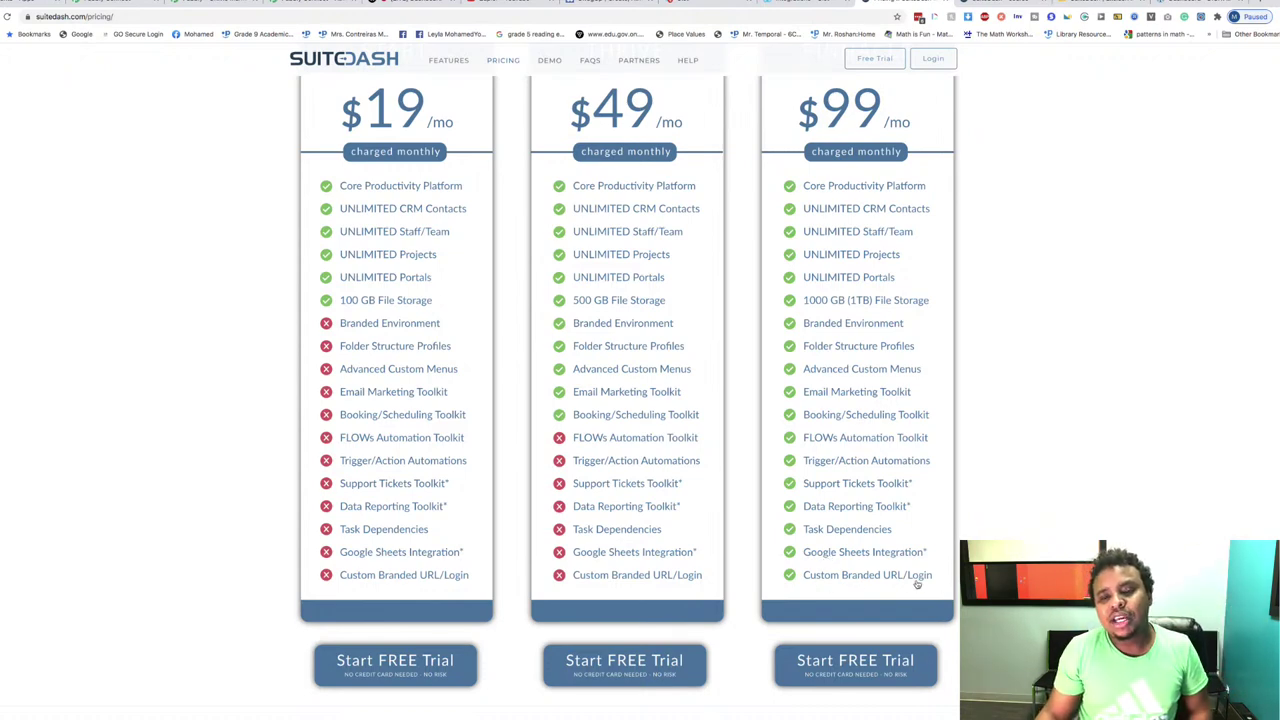
pyautogui.scroll(1, 931, 310)
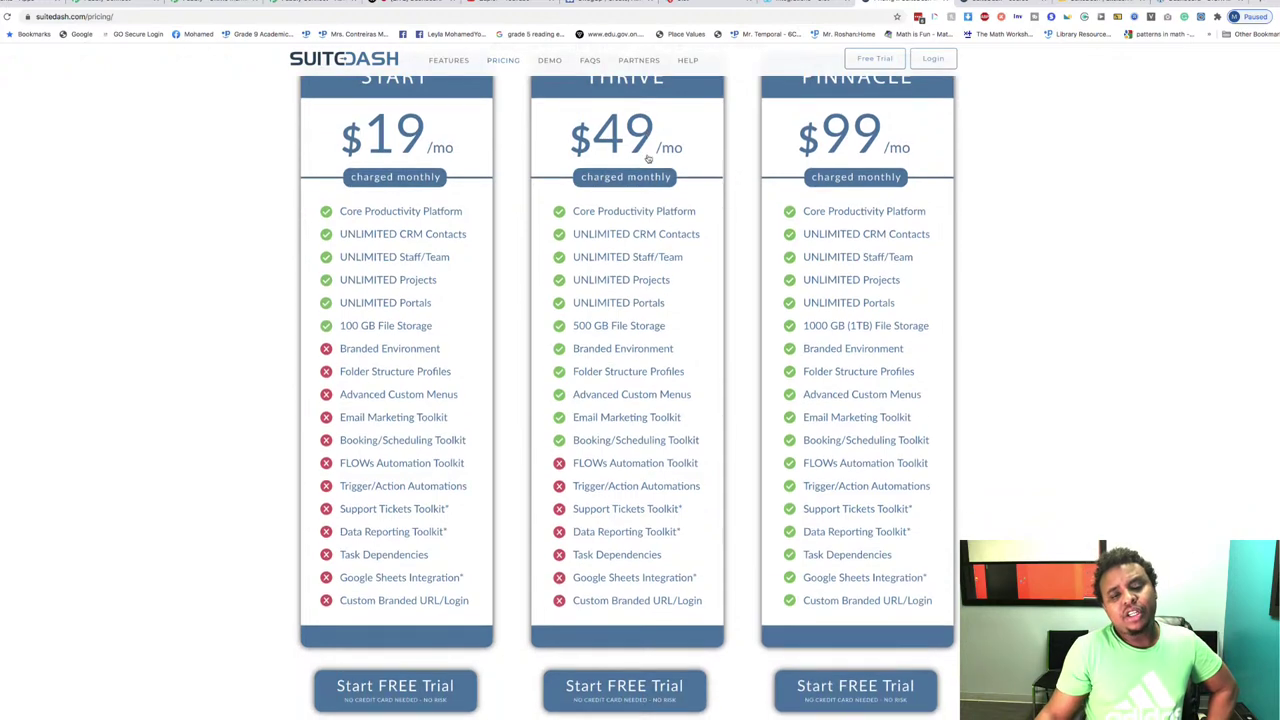
pyautogui.scroll(3, 648, 157)
pyautogui.scroll(-3, 648, 157)
pyautogui.scroll(2, 646, 166)
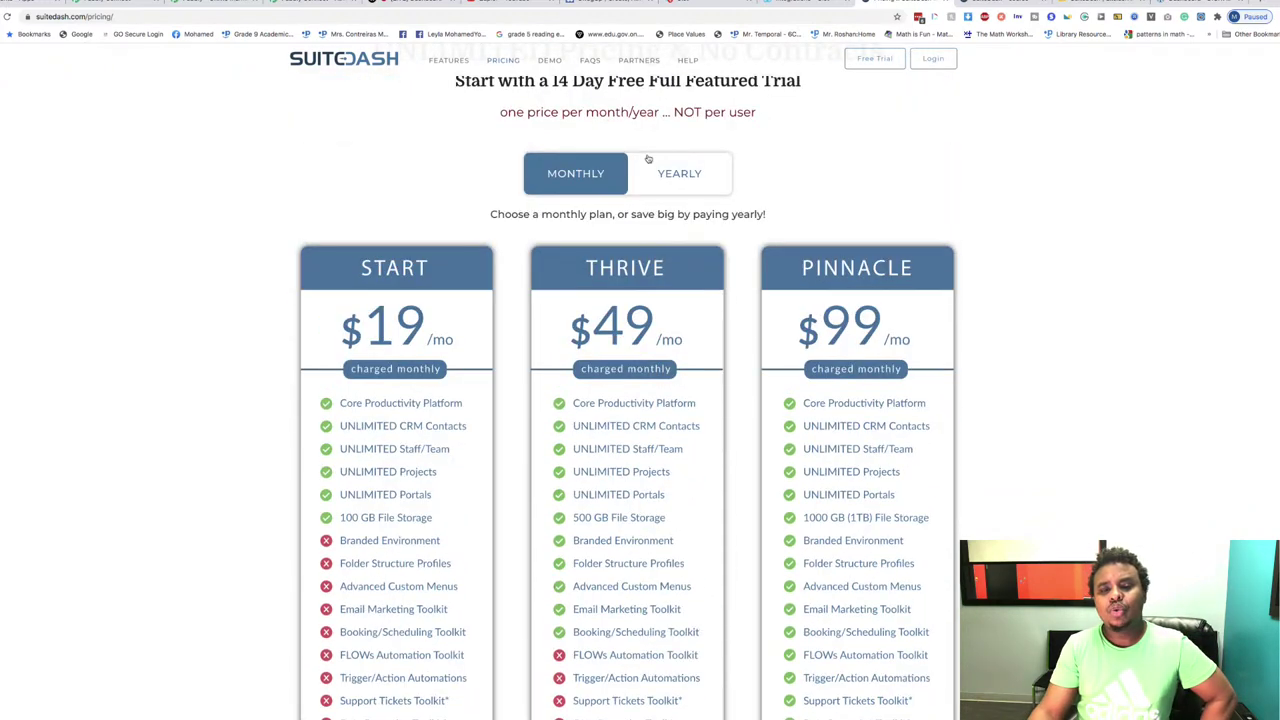
pyautogui.click(685, 175)
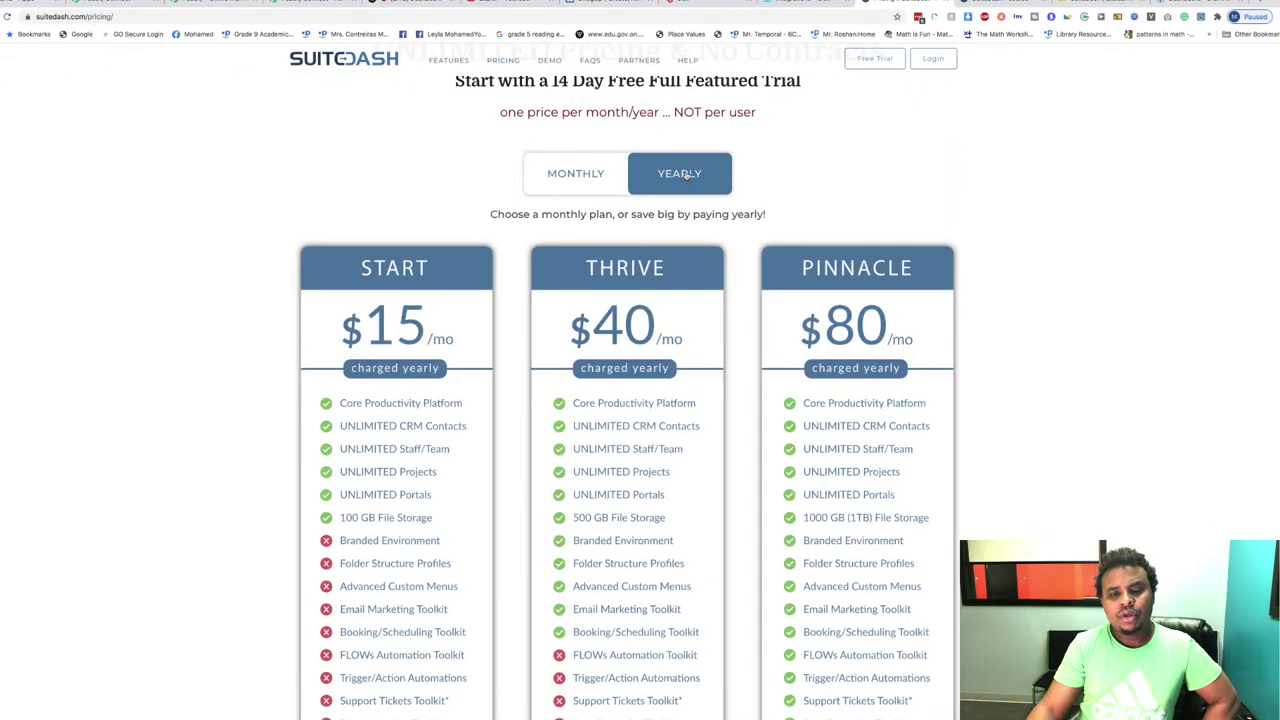
pyautogui.click(558, 172)
pyautogui.scroll(-2, 922, 177)
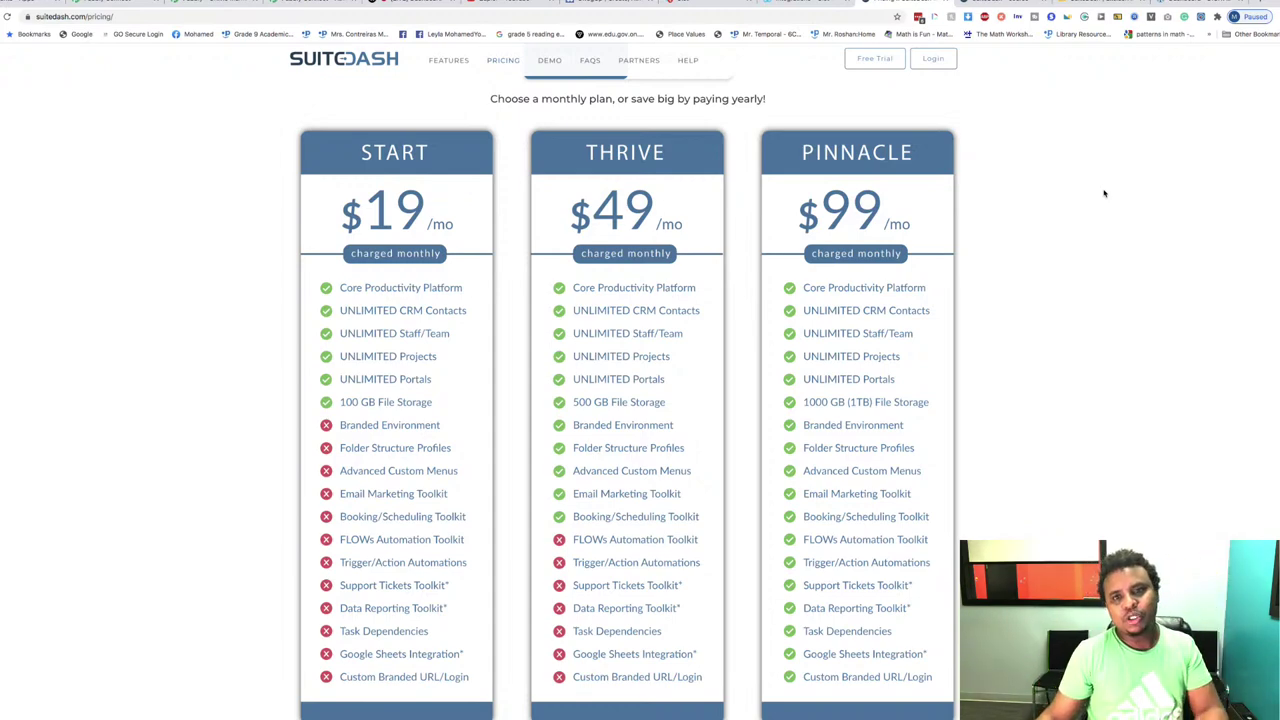
pyautogui.scroll(-1, 1104, 193)
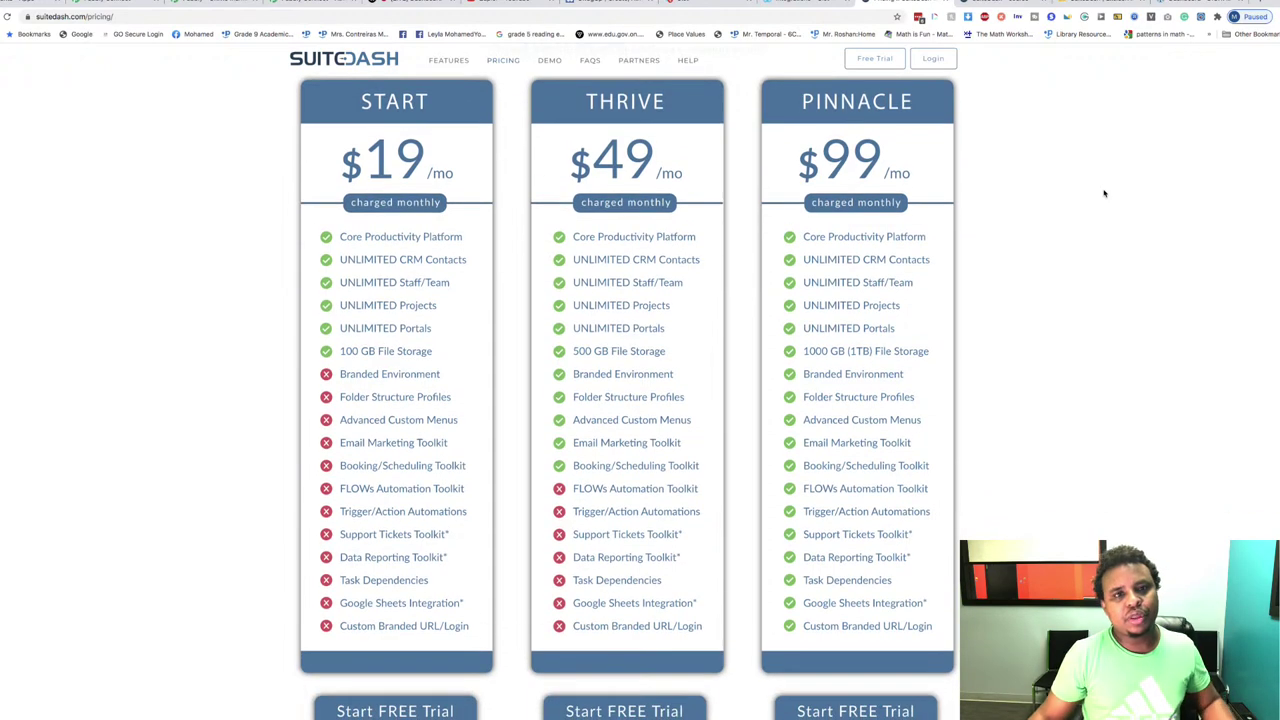
pyautogui.scroll(-2, 1104, 193)
pyautogui.scroll(6, 1104, 193)
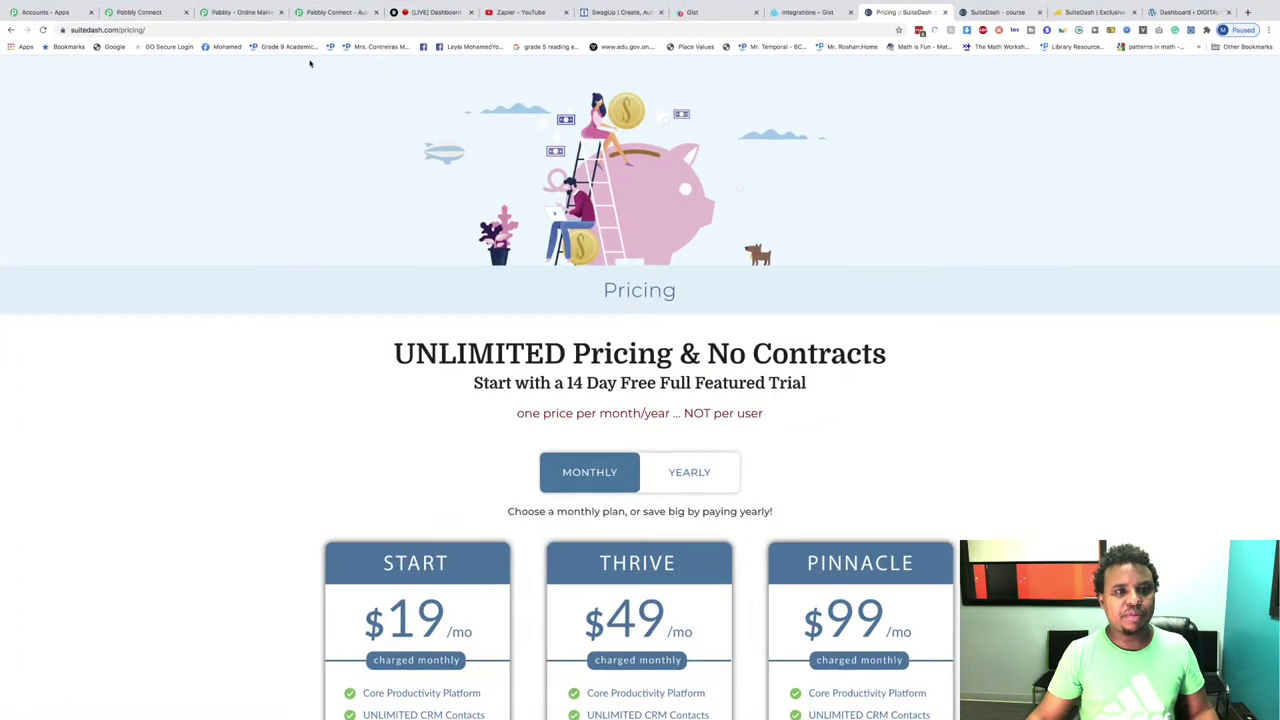
# Step: Scroll through the monthly pricing cards, then switch to the Pabbly Connect 'TET' workflow
pyautogui.scroll(-1, 310, 63)
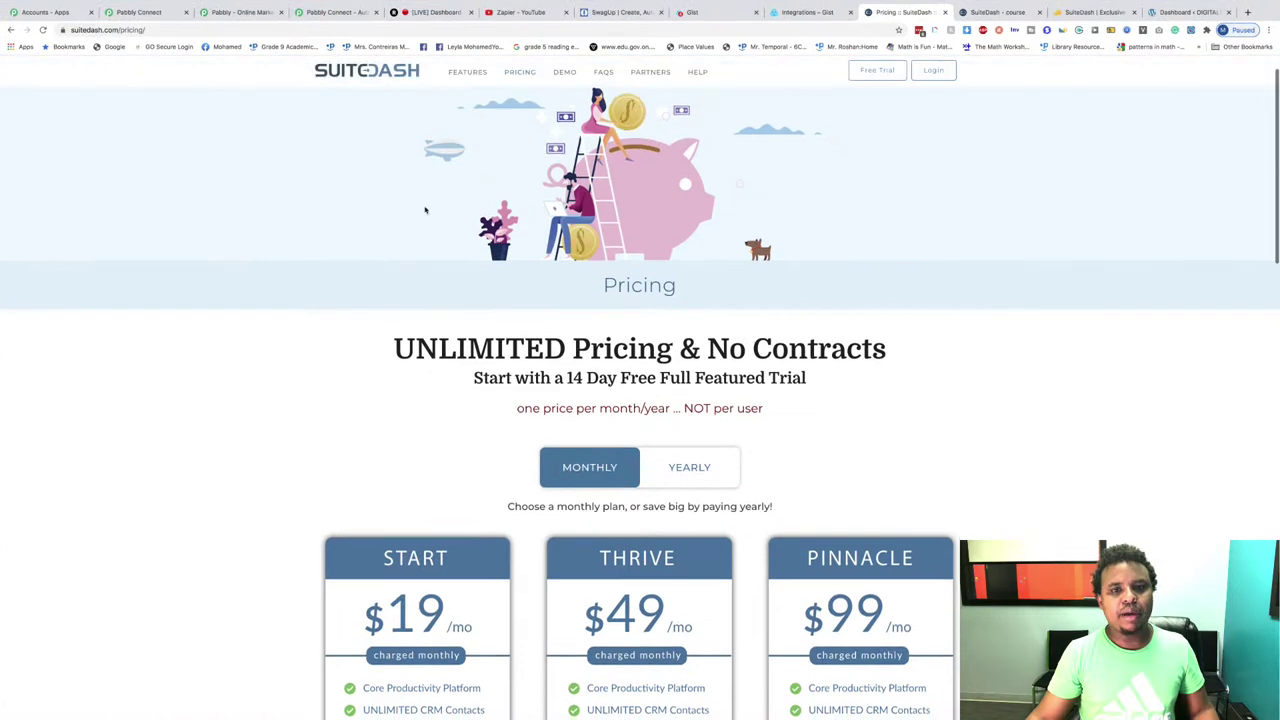
pyautogui.scroll(-5, 434, 215)
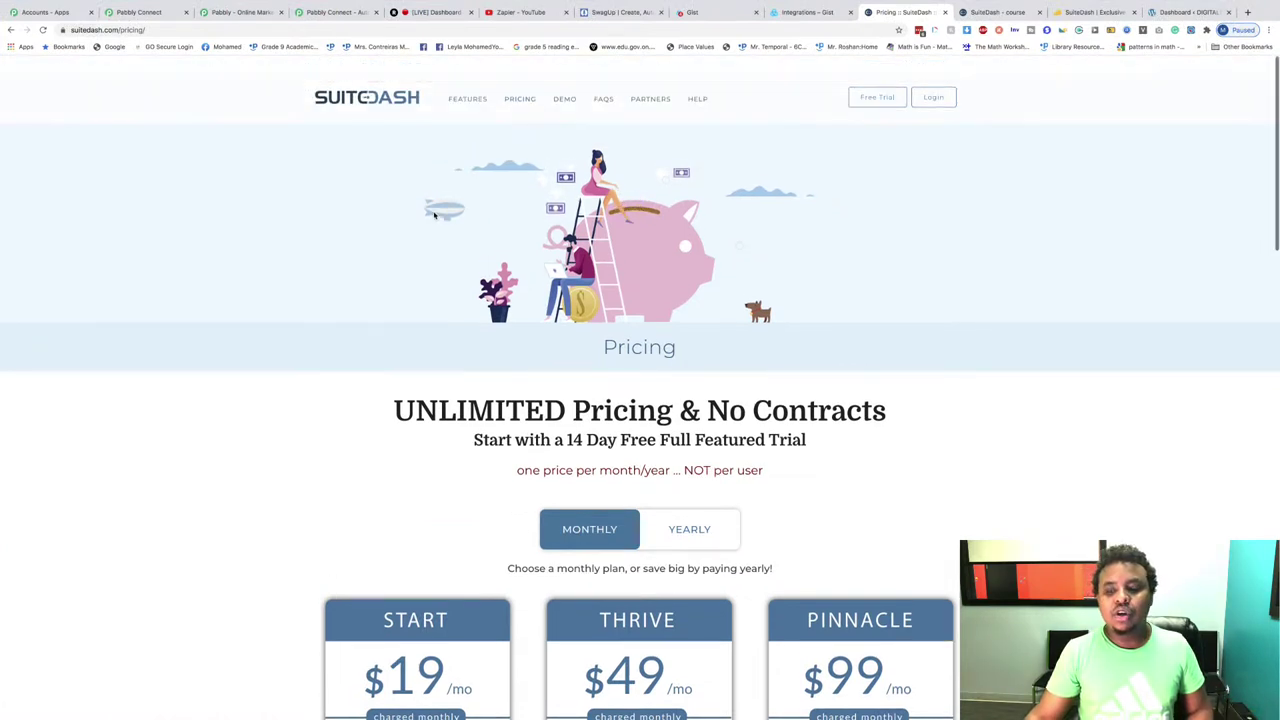
pyautogui.scroll(-2, 434, 215)
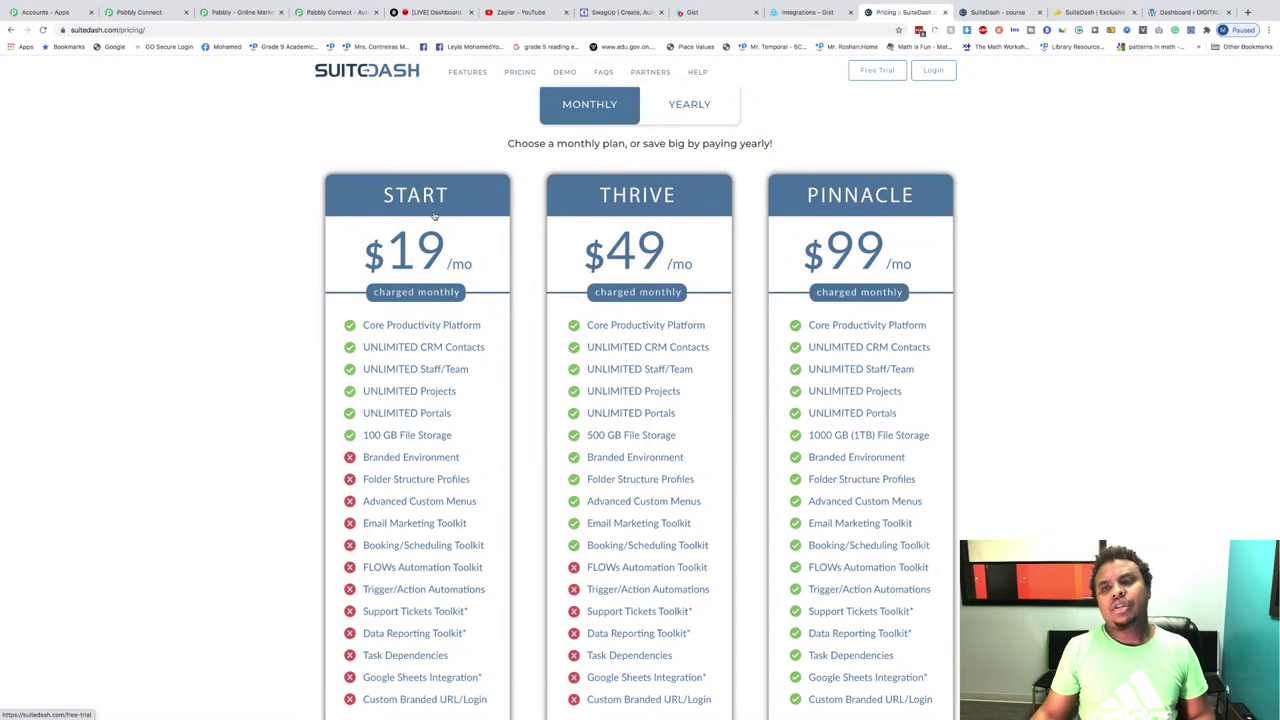
pyautogui.scroll(1, 434, 215)
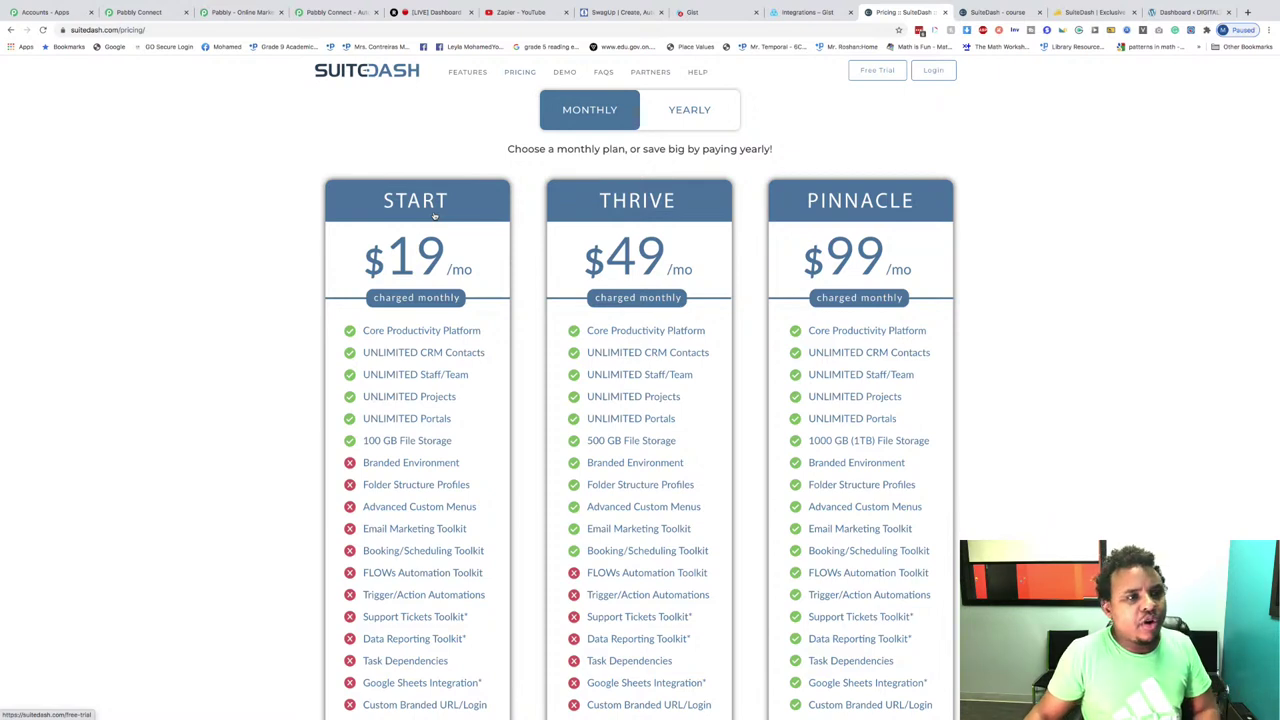
pyautogui.scroll(-1, 29, 166)
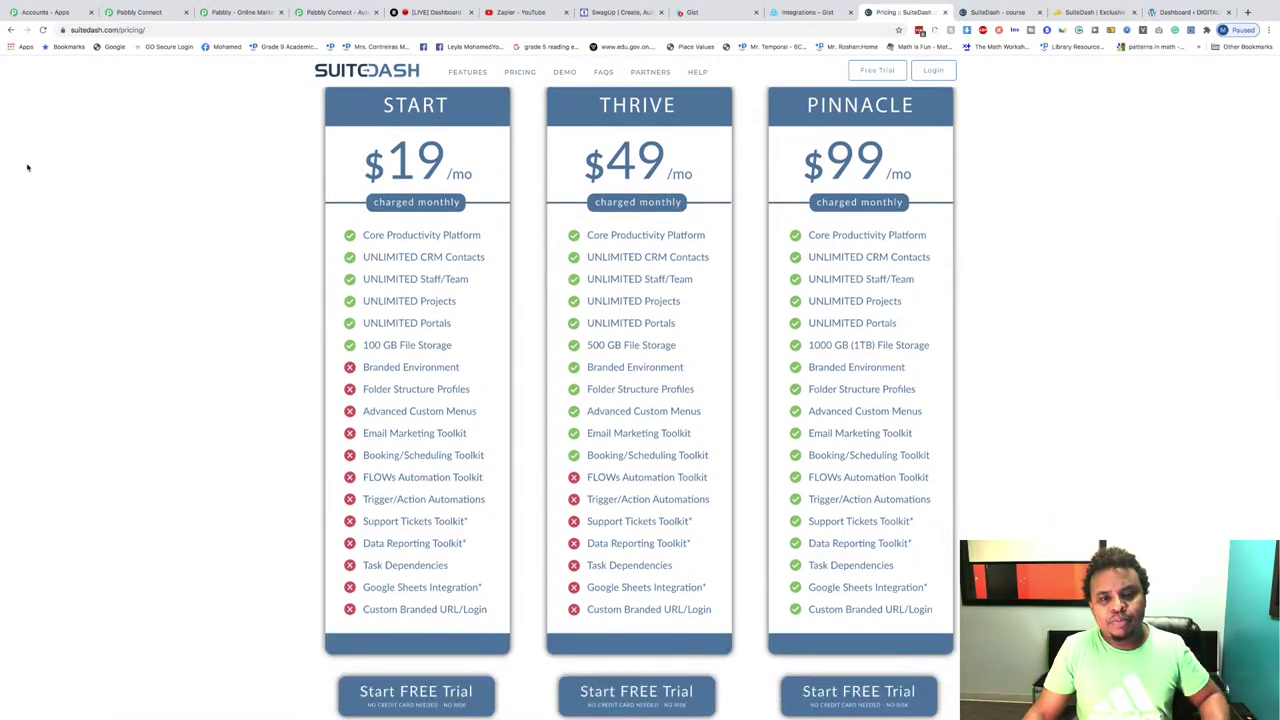
pyautogui.scroll(1, 28, 167)
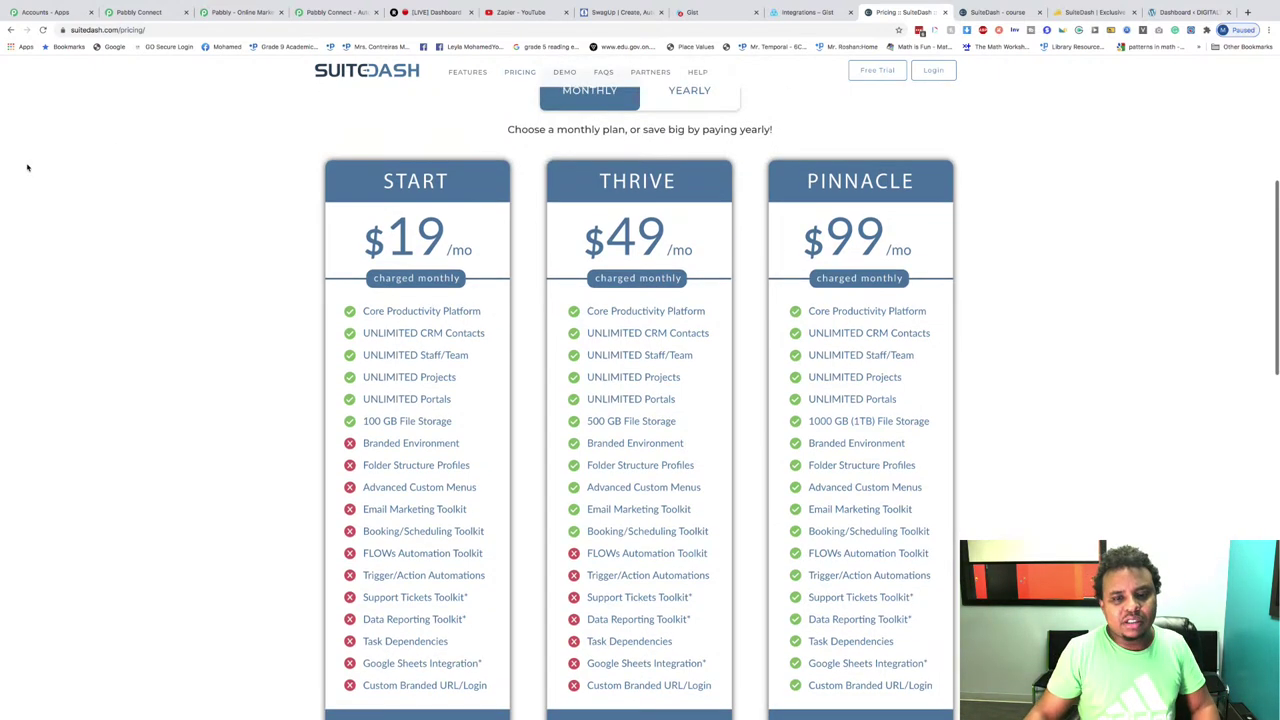
pyautogui.scroll(1, 28, 167)
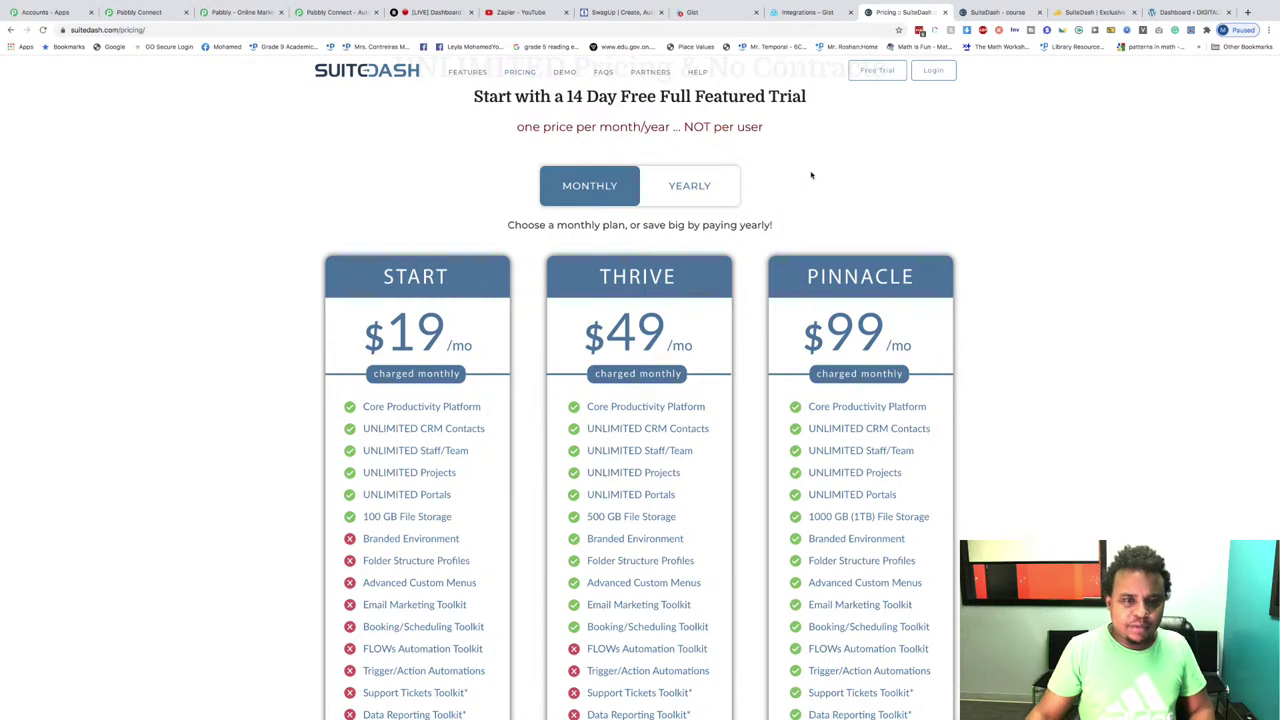
pyautogui.scroll(-1, 810, 175)
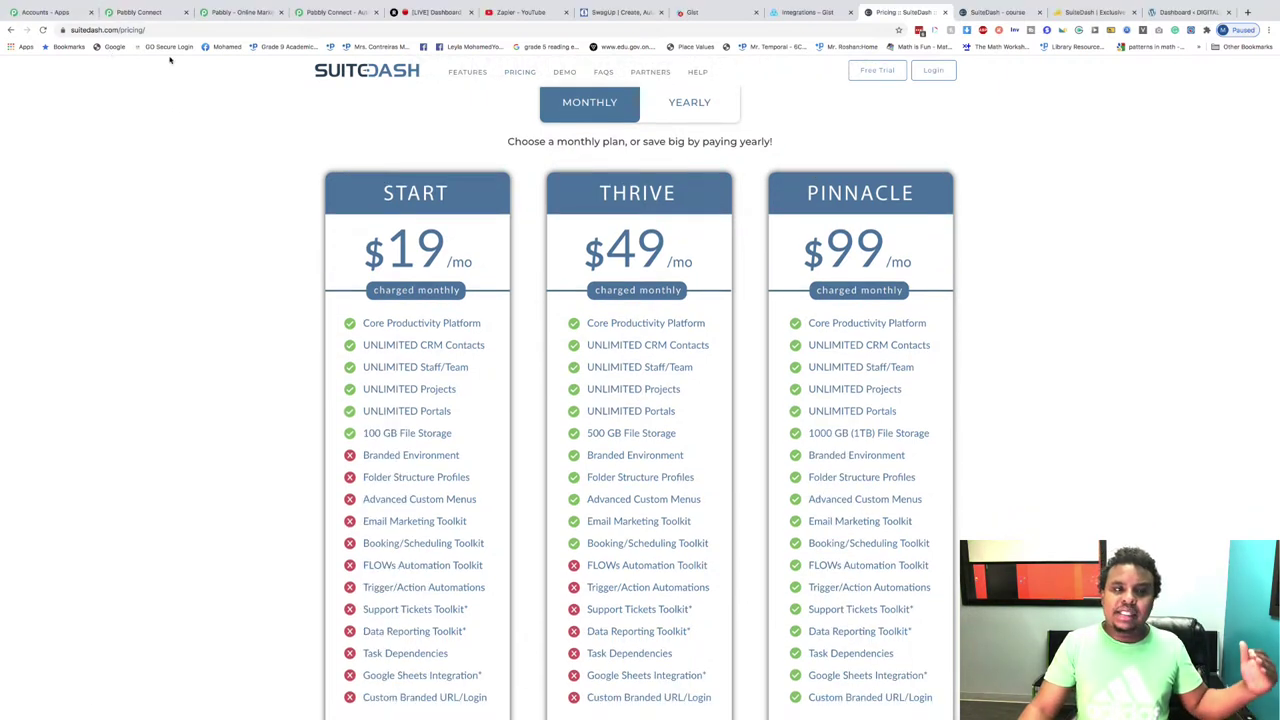
pyautogui.click(146, 13)
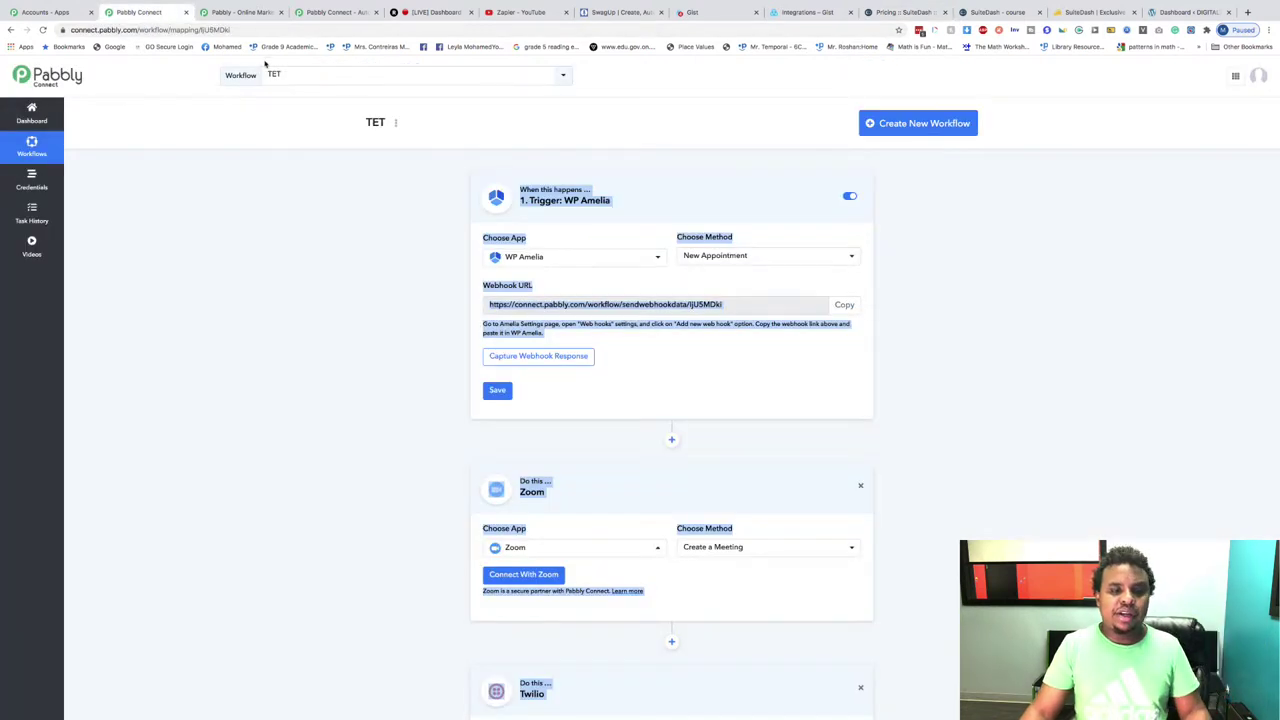
# Step: Clear the selection, look over the WP Amelia → Zoom → Twilio workflow, then return to 'SuiteDash - course'
pyautogui.click(472, 464)
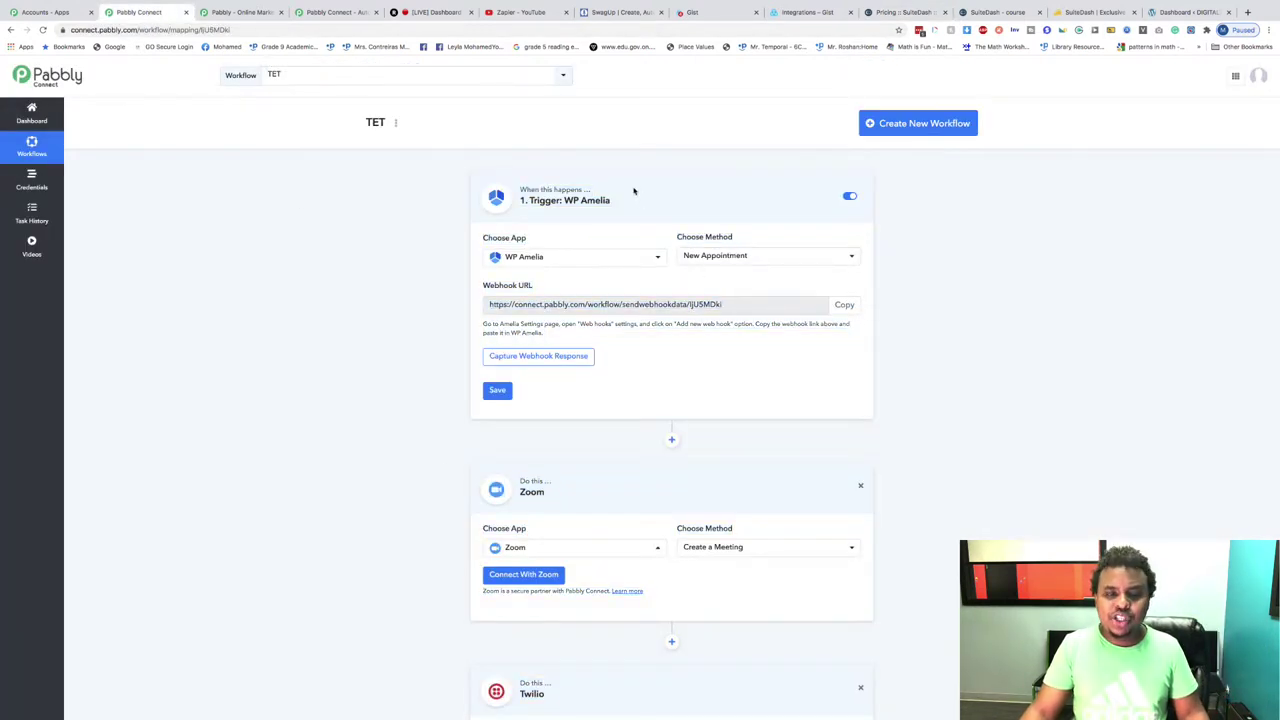
pyautogui.scroll(-2, 614, 259)
pyautogui.scroll(2, 614, 259)
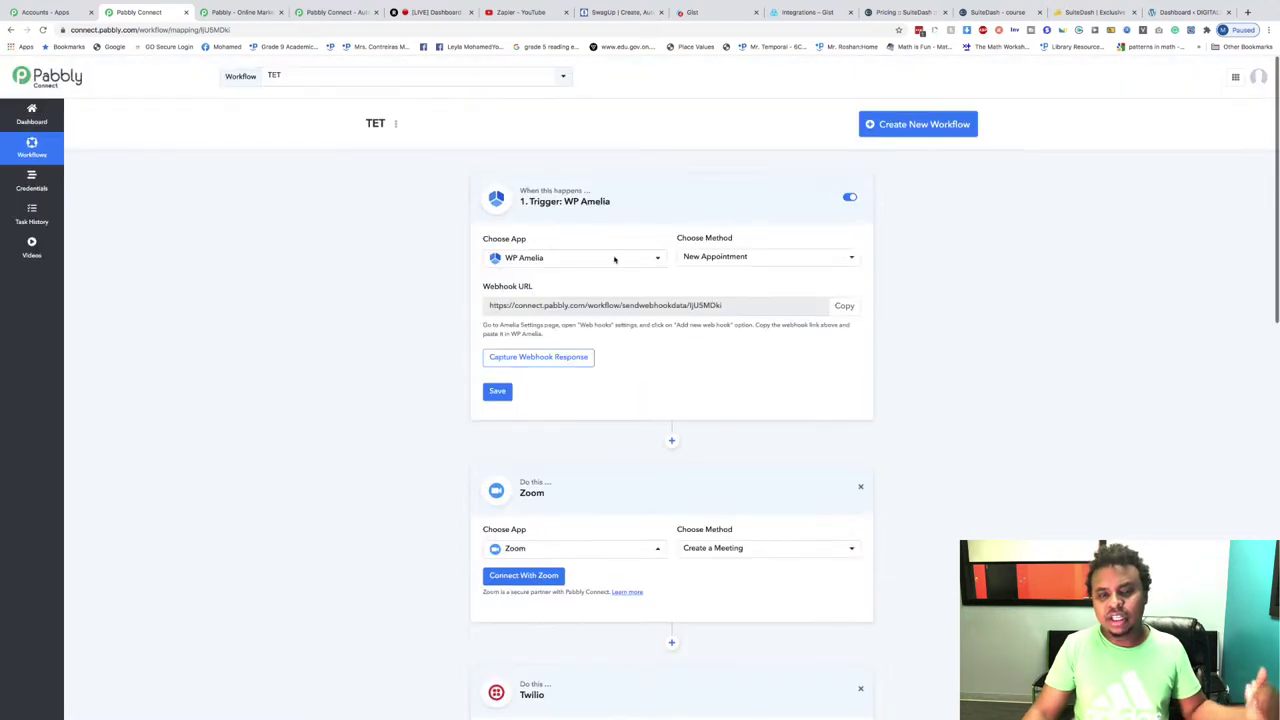
pyautogui.scroll(-1, 614, 259)
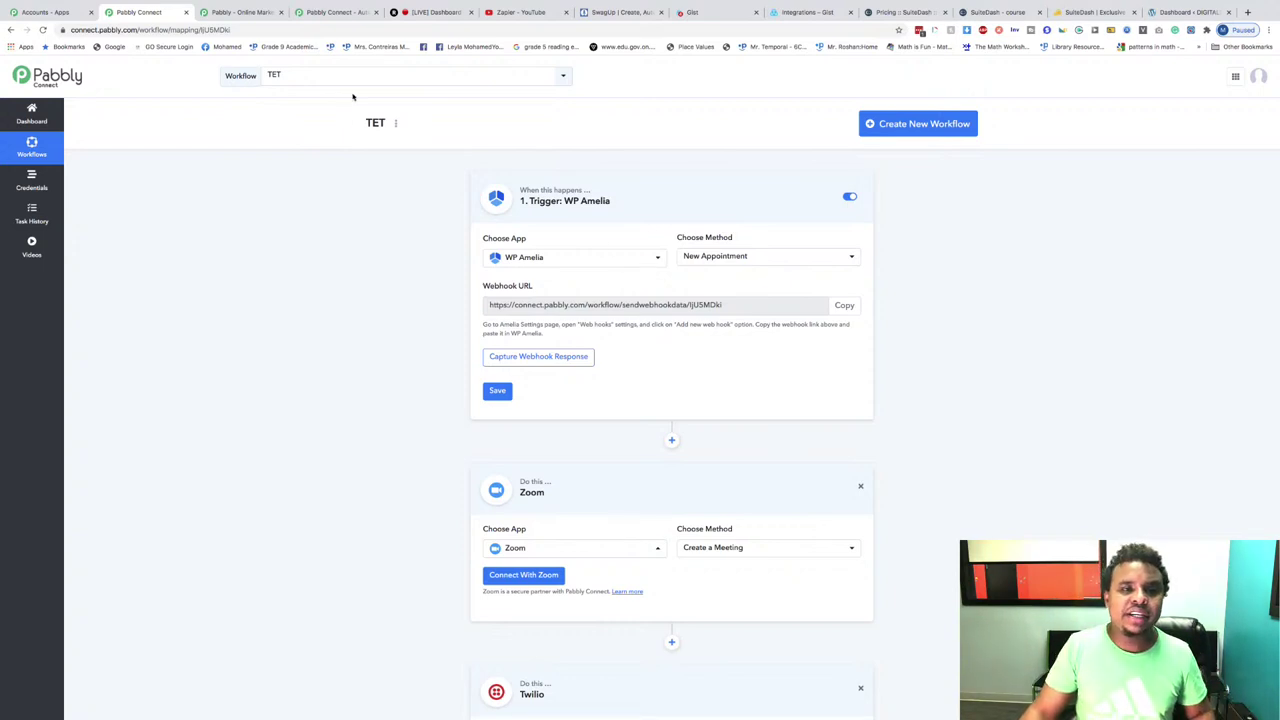
pyautogui.click(997, 12)
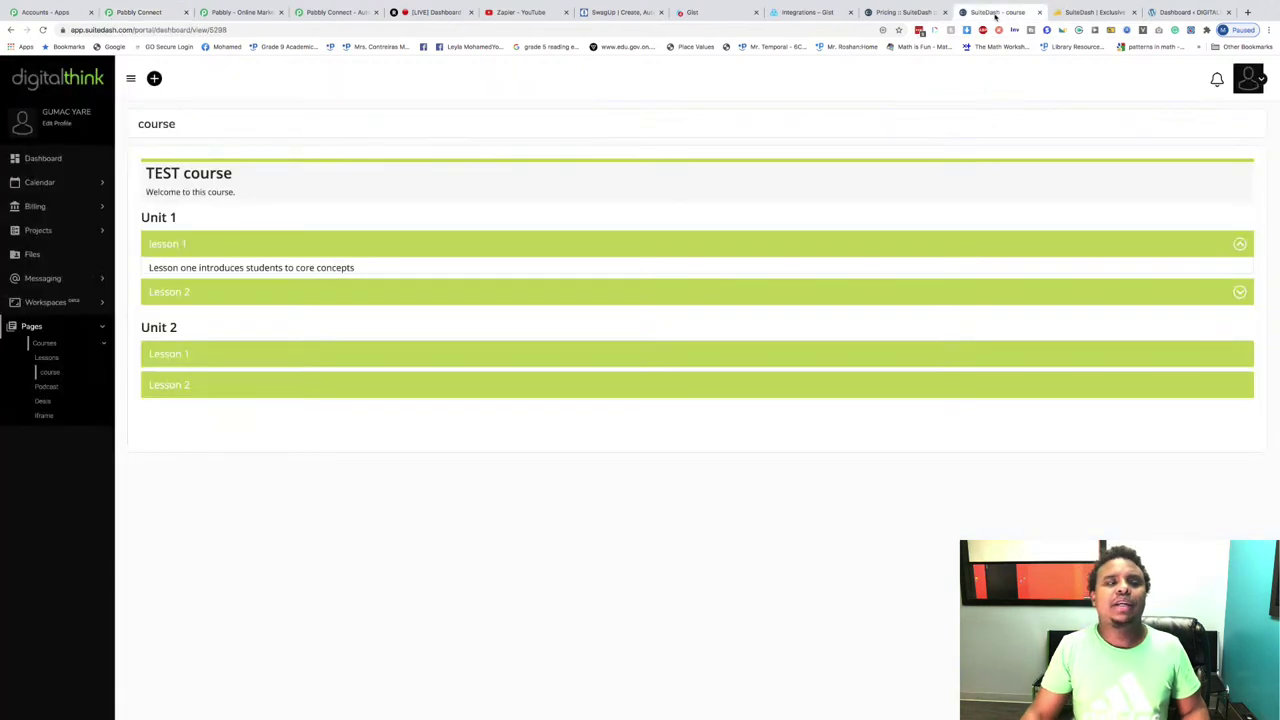
# Step: From the Dashboard, browse Pages > Courses, then open Calendar > My Calendar showing July 2020
pyautogui.click(53, 160)
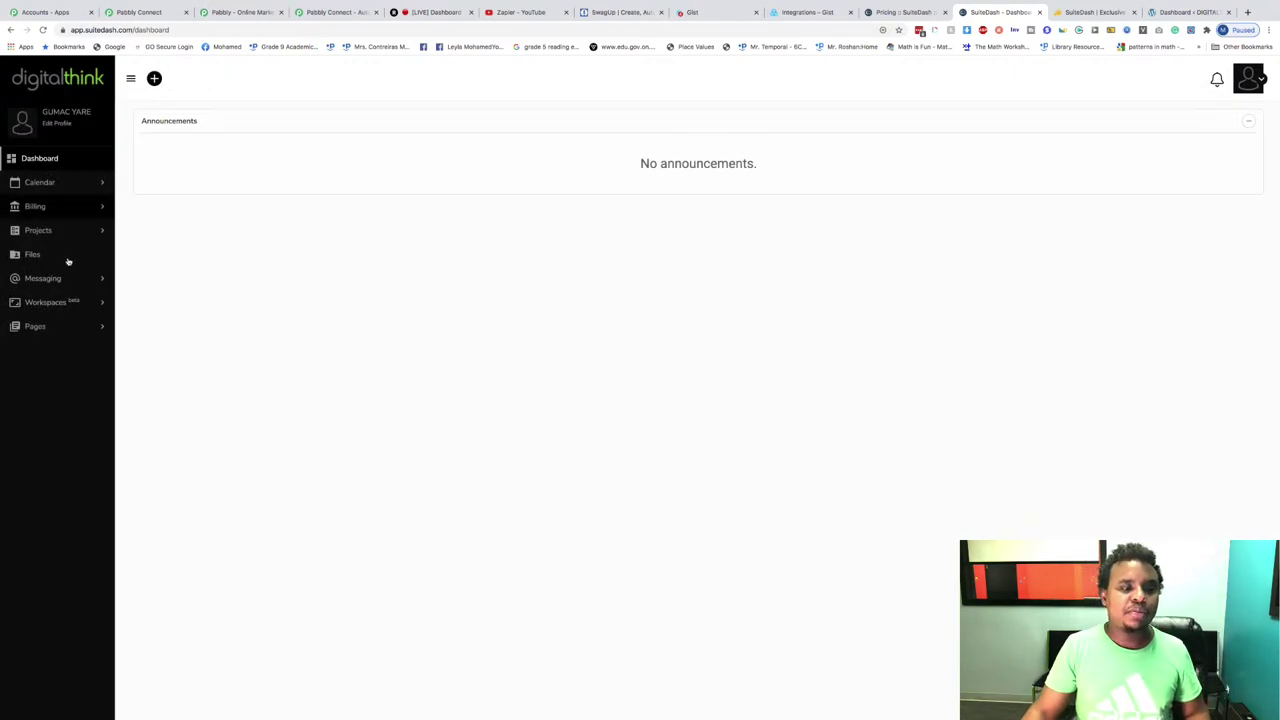
pyautogui.click(62, 329)
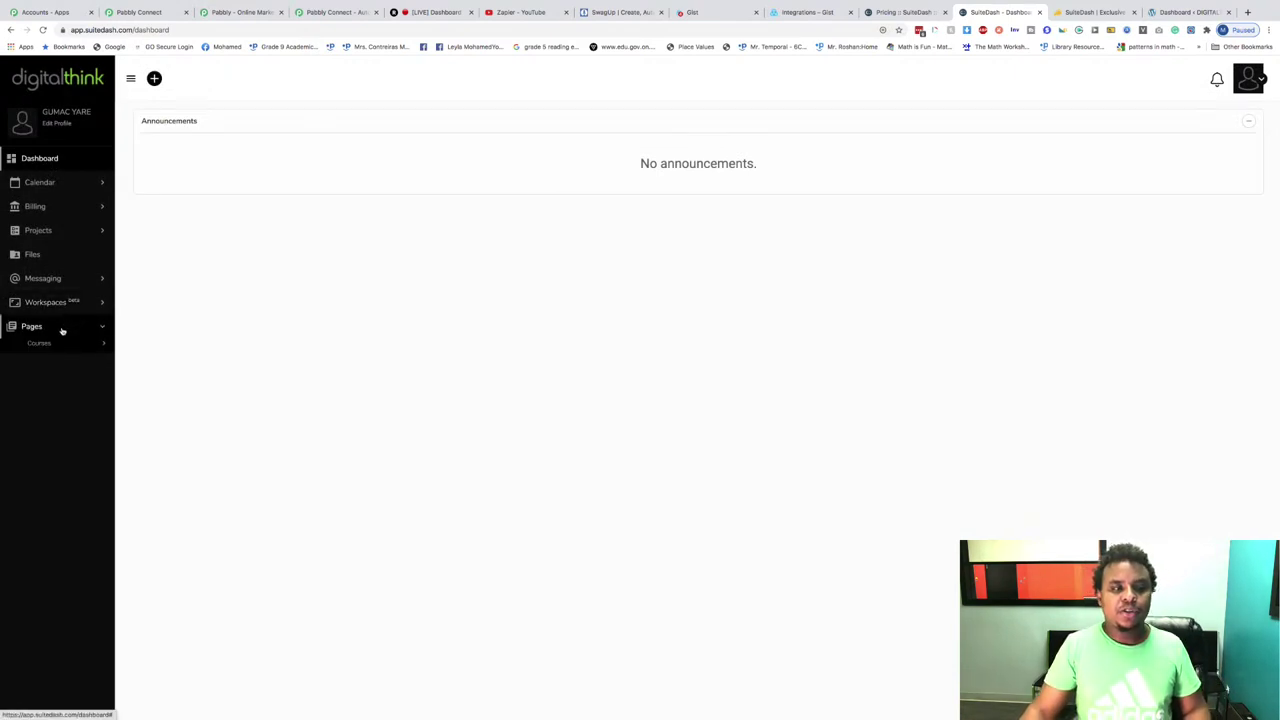
pyautogui.click(67, 349)
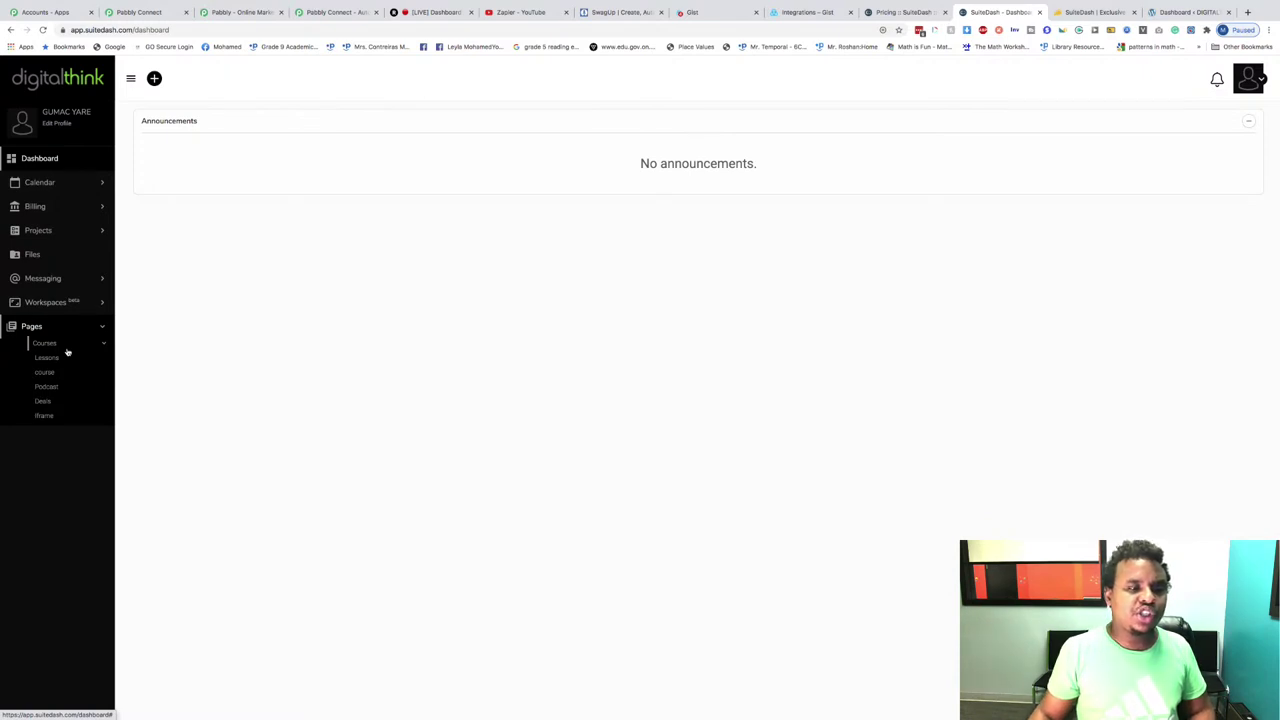
pyautogui.click(89, 331)
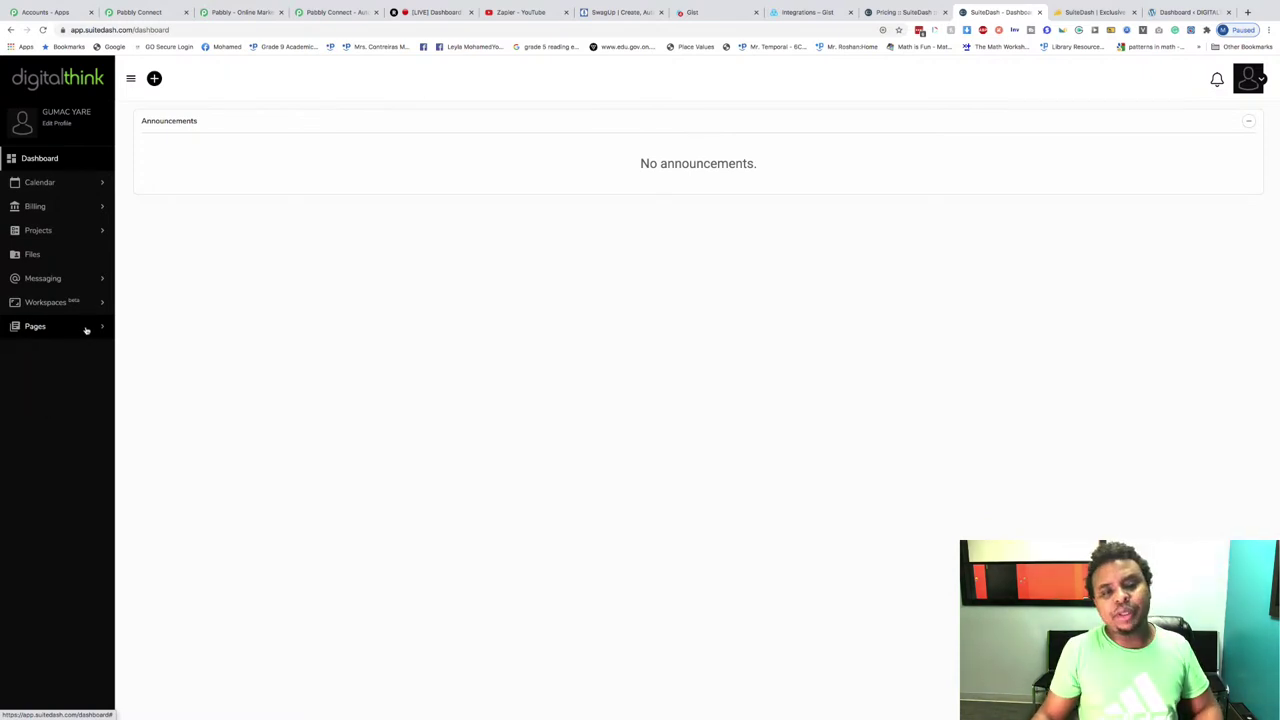
pyautogui.click(37, 182)
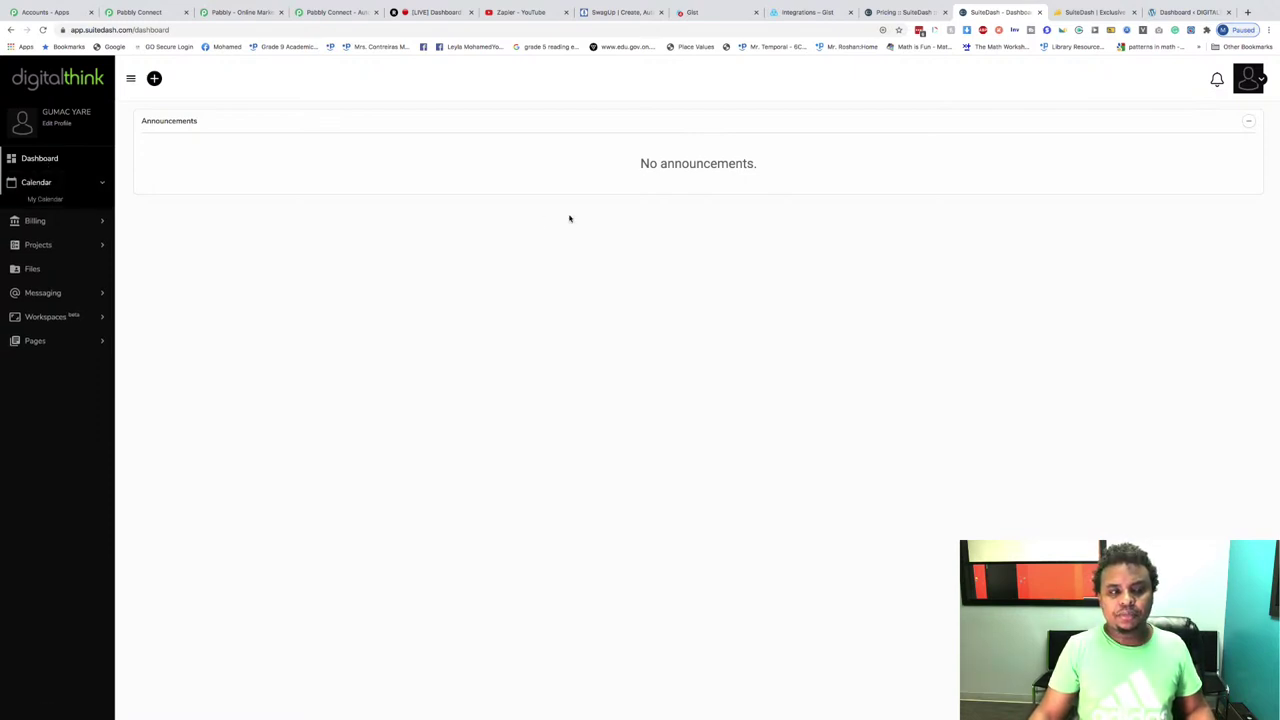
pyautogui.click(46, 200)
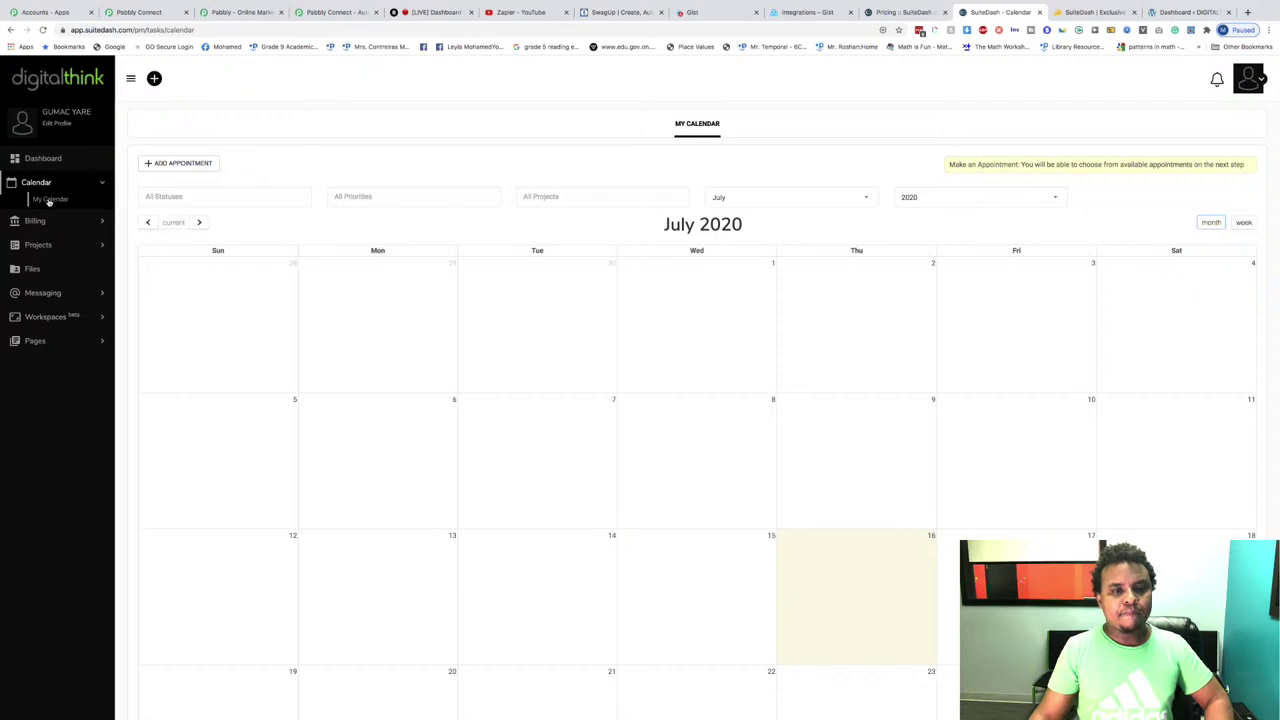
# Step: Check that the July 2020 calendar has no appointments, then exit browser full screen
pyautogui.scroll(-4, 191, 217)
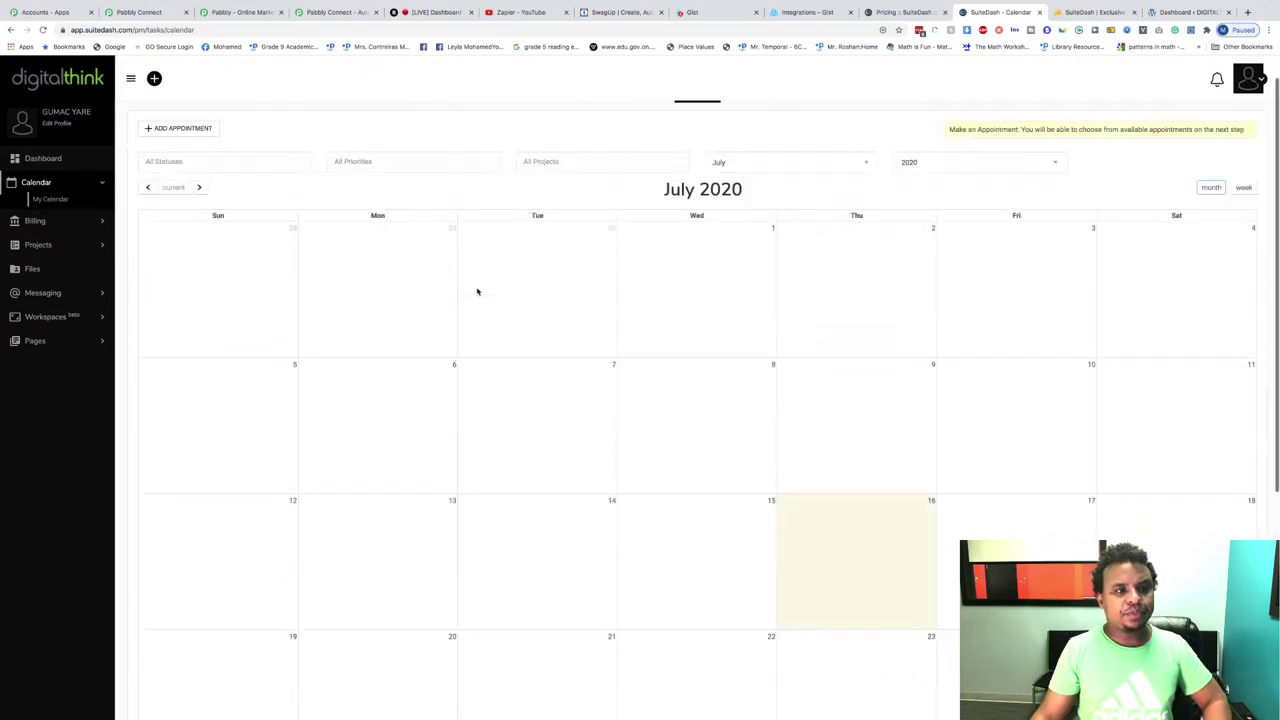
pyautogui.scroll(4, 477, 291)
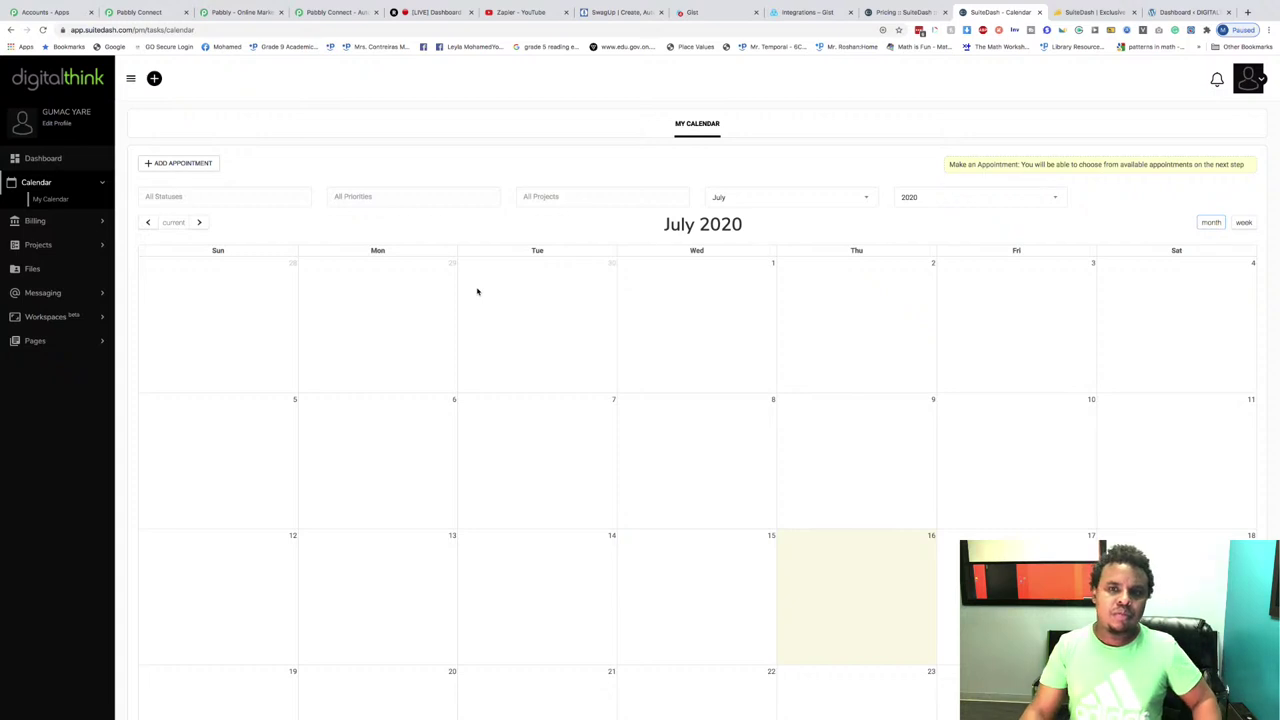
pyautogui.scroll(-1, 477, 291)
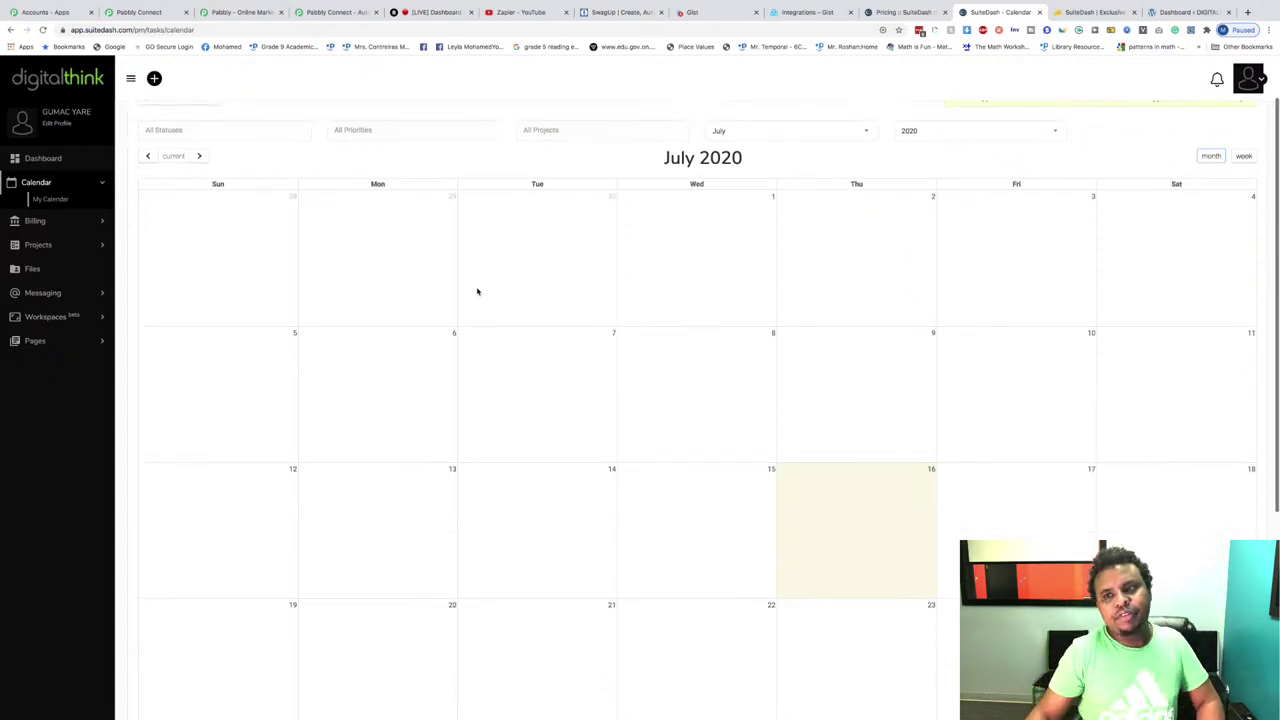
pyautogui.scroll(1, 77, 3)
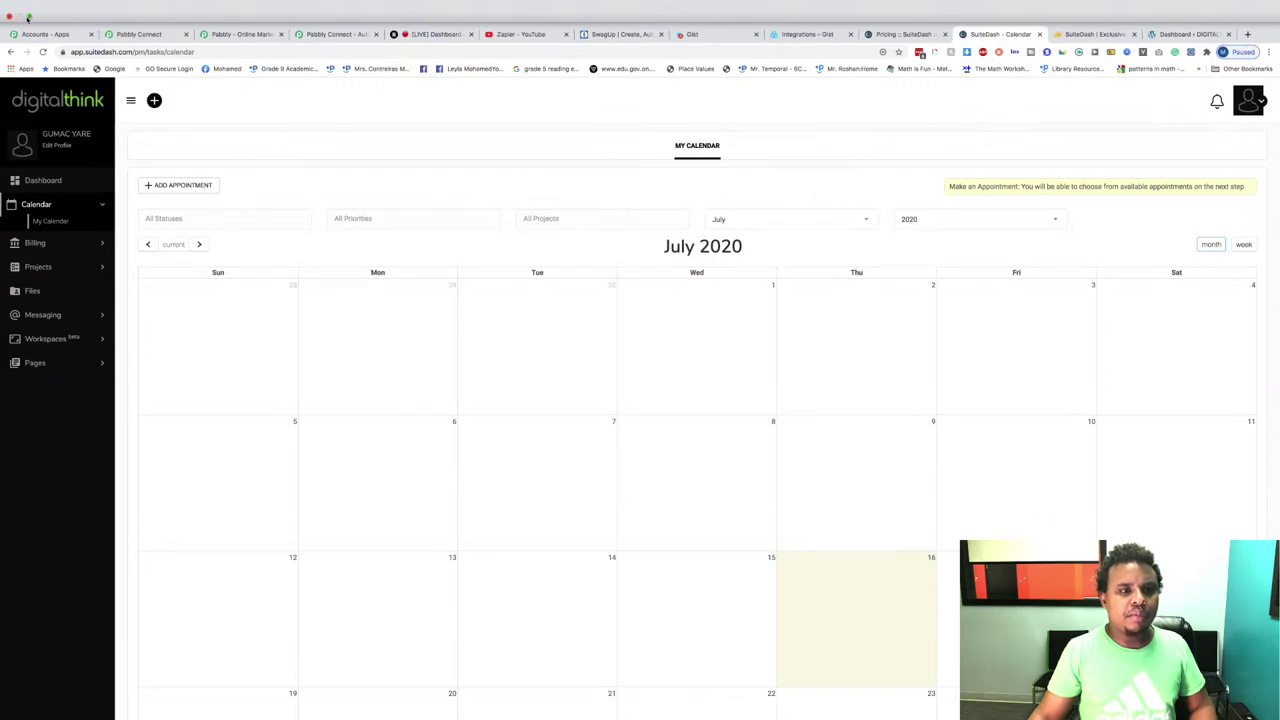
pyautogui.click(28, 17)
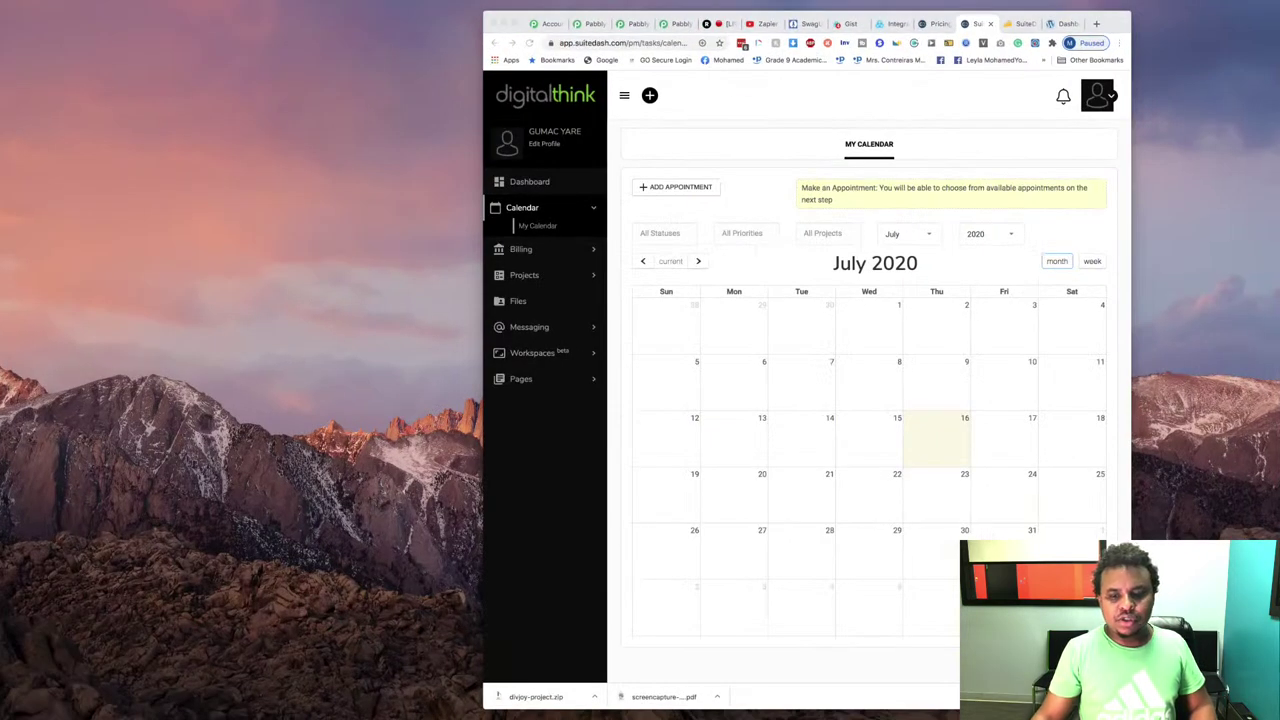